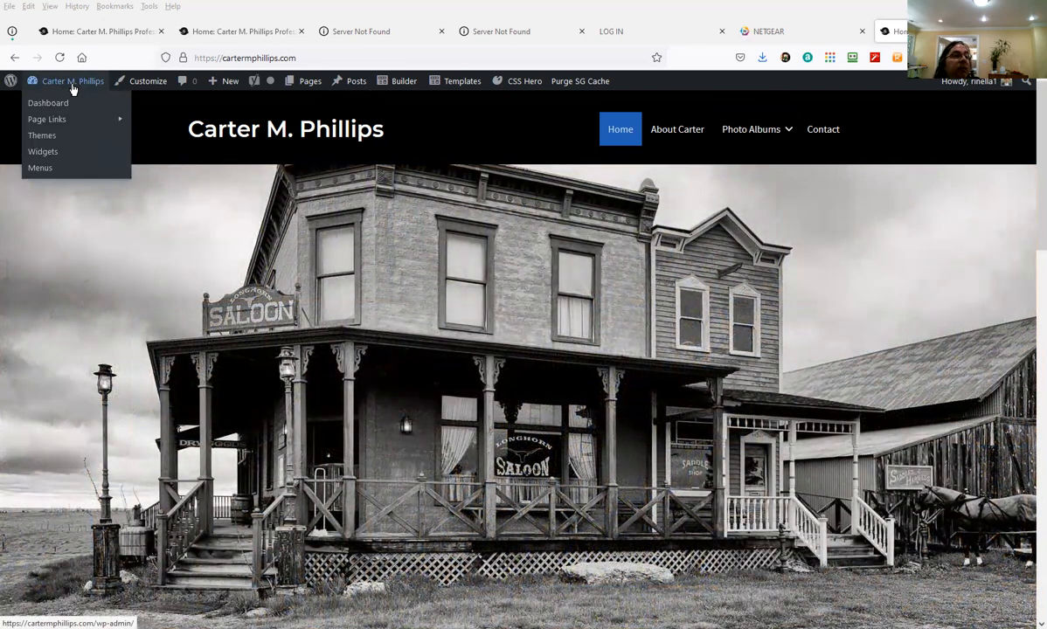
# Go from the live site to the Dashboard and open the photographer's About page for editing
pyautogui.click(69, 86)
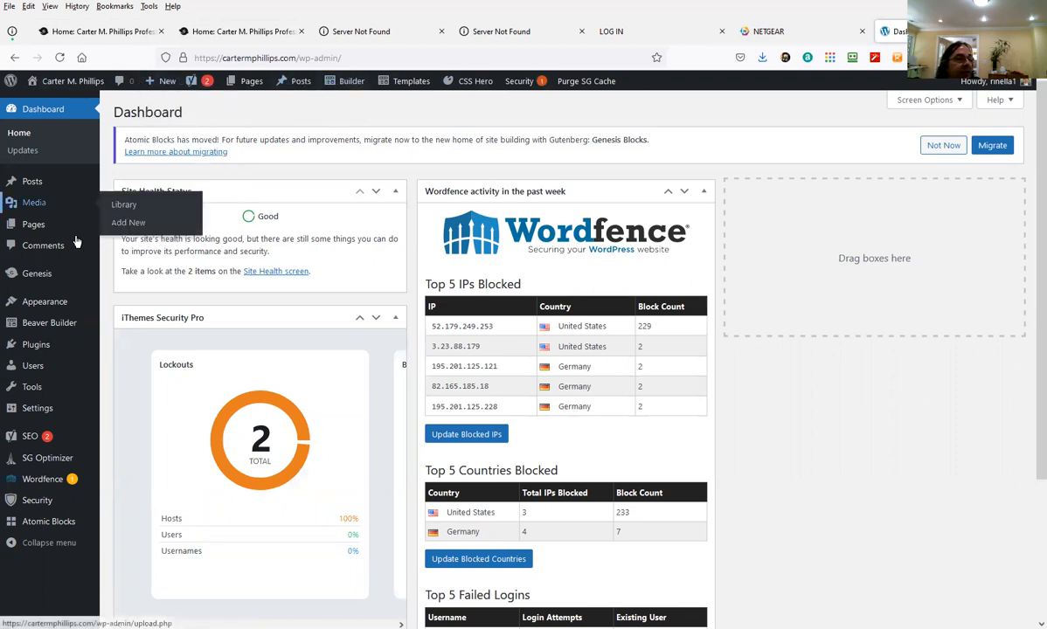
pyautogui.moveTo(93, 442)
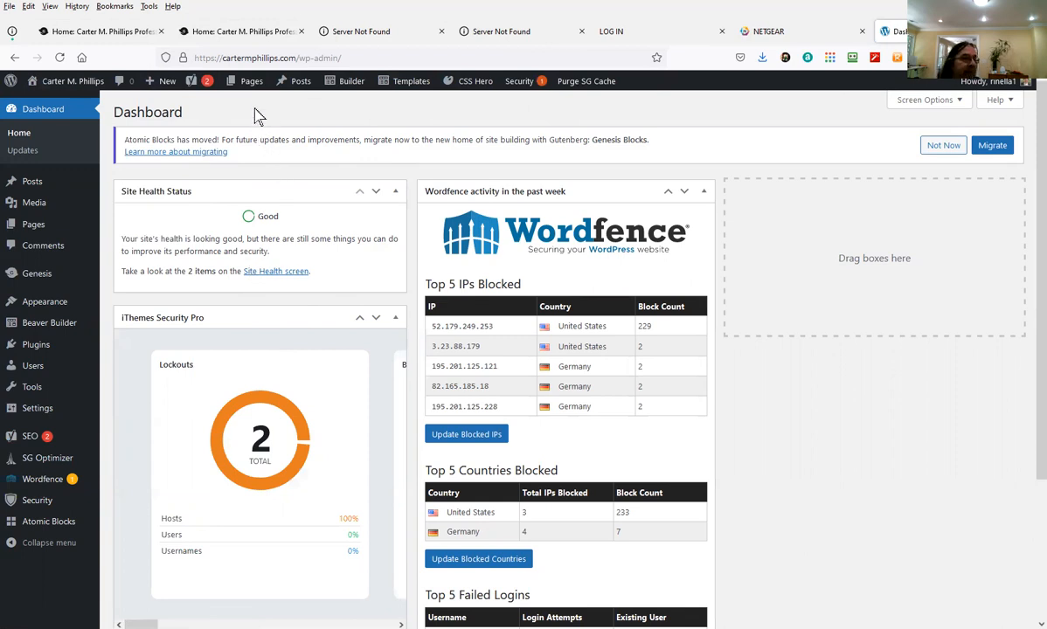
pyautogui.moveTo(249, 85)
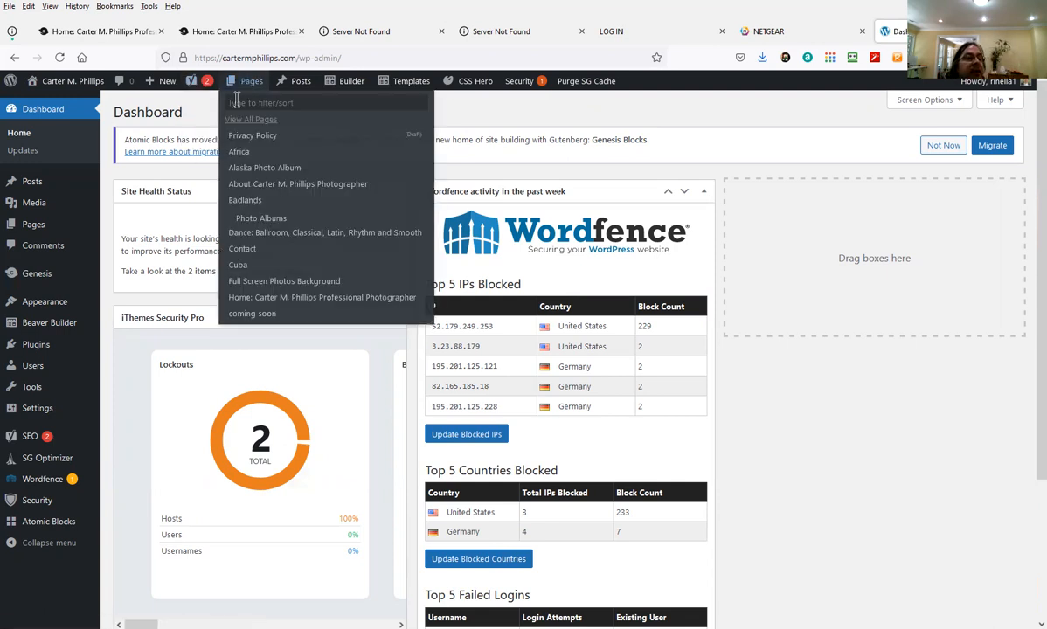
pyautogui.click(255, 187)
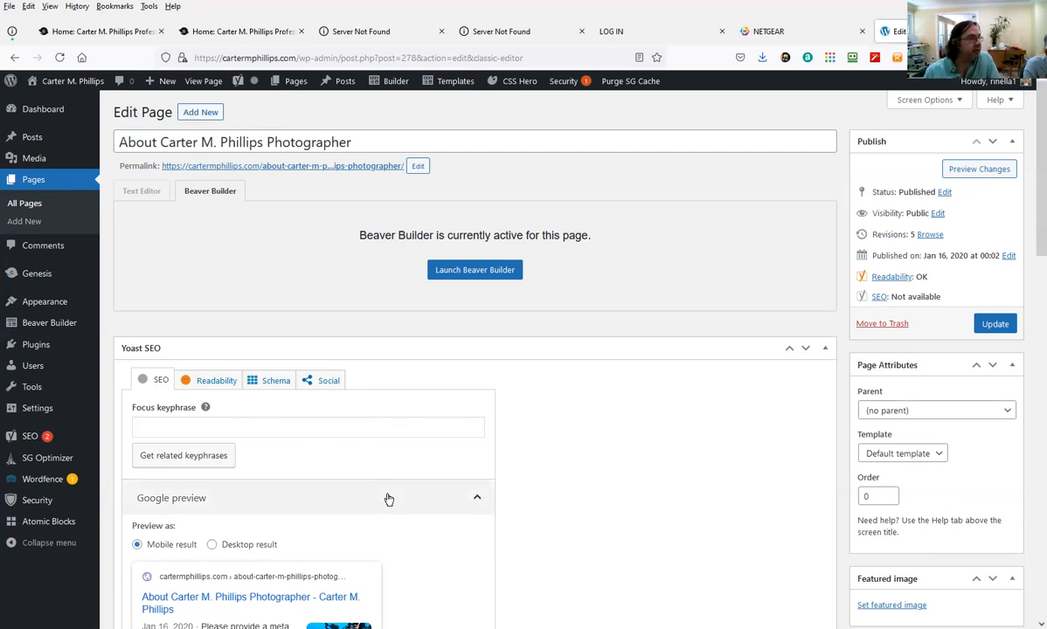
# Scroll to the About page's Yoast SEO box and place the cursor in the empty meta description
pyautogui.scroll(-3, 401, 487)
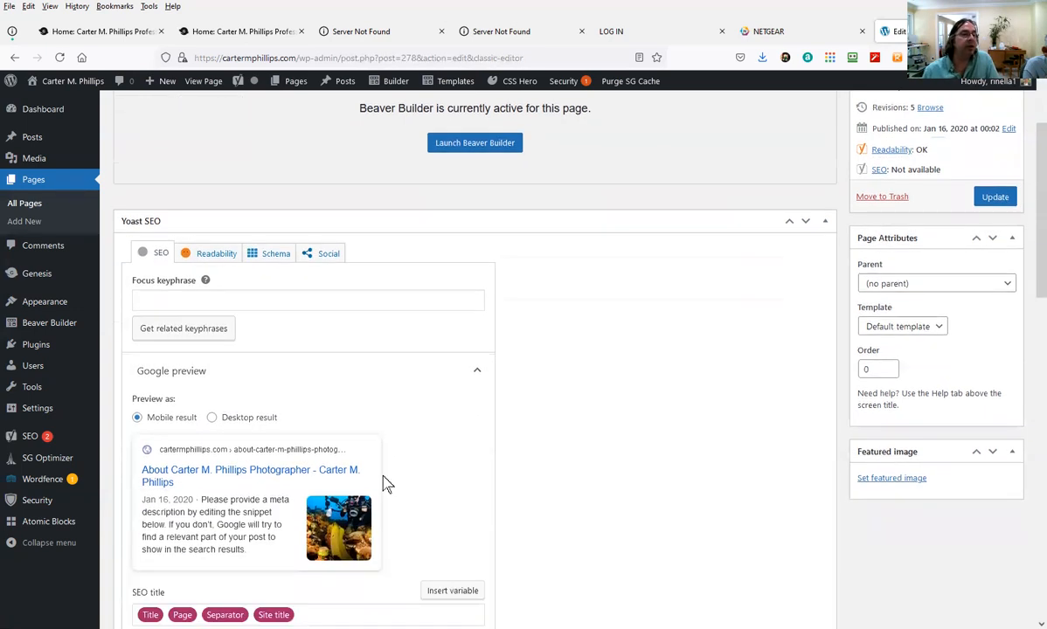
pyautogui.click(191, 302)
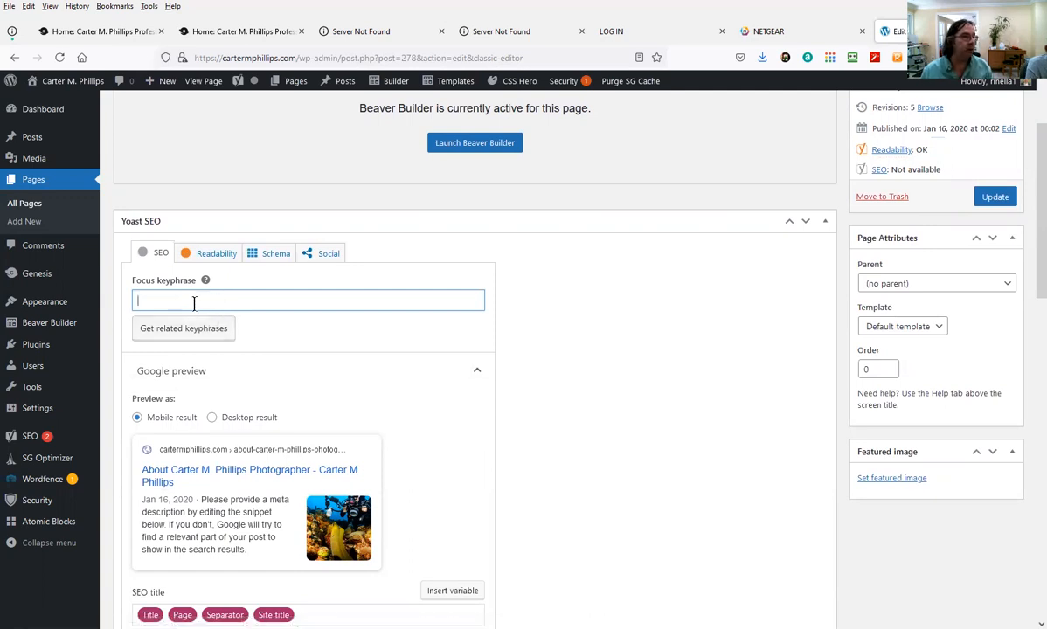
pyautogui.scroll(-2, 226, 360)
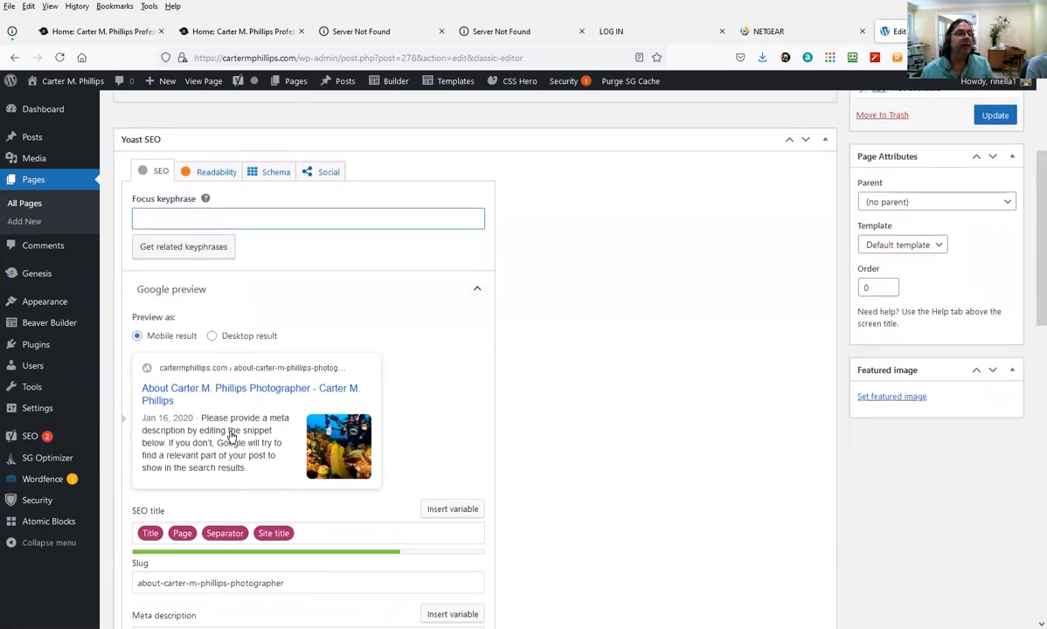
pyautogui.scroll(1, 232, 437)
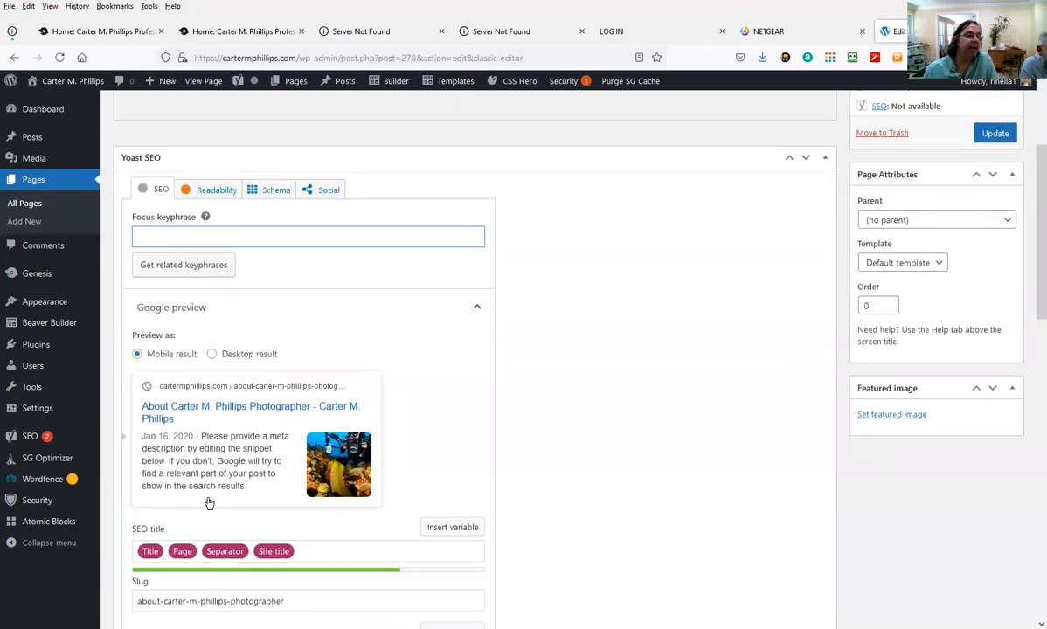
pyautogui.scroll(-1, 188, 441)
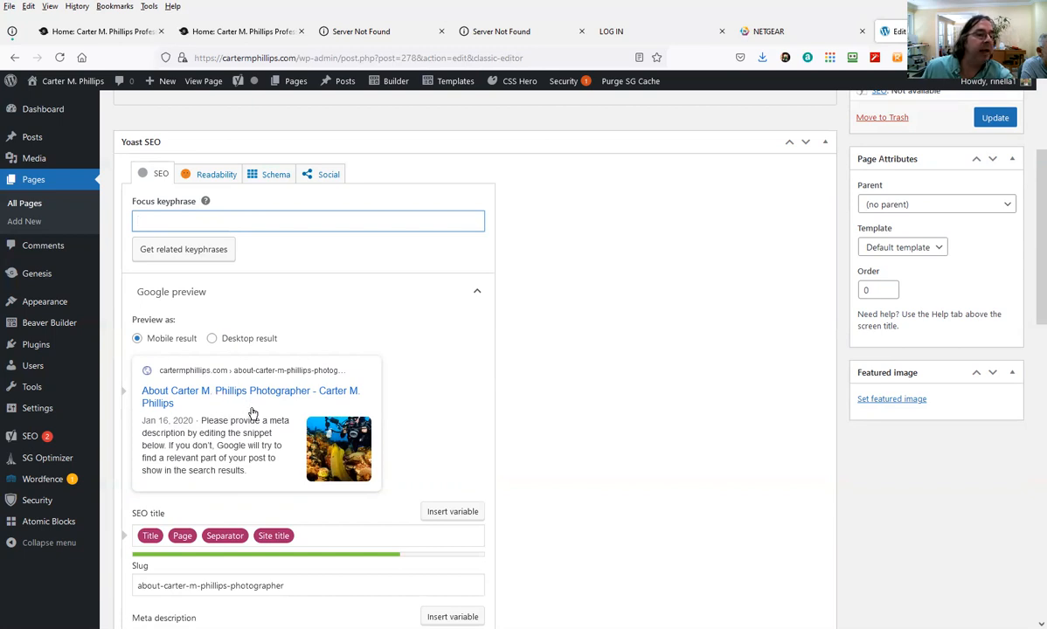
pyautogui.scroll(-3, 236, 509)
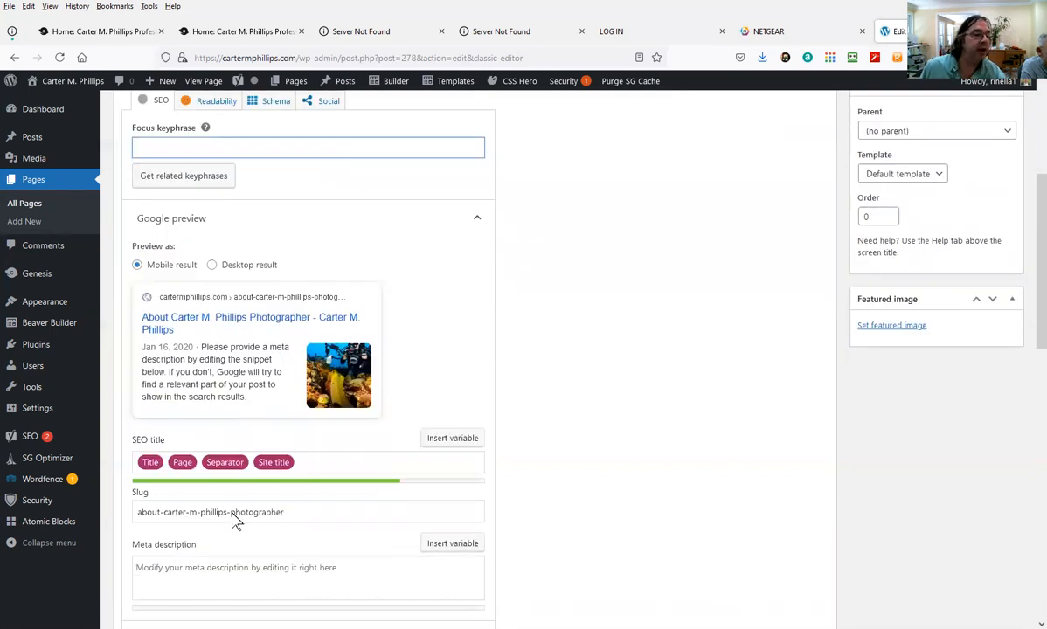
pyautogui.click(339, 466)
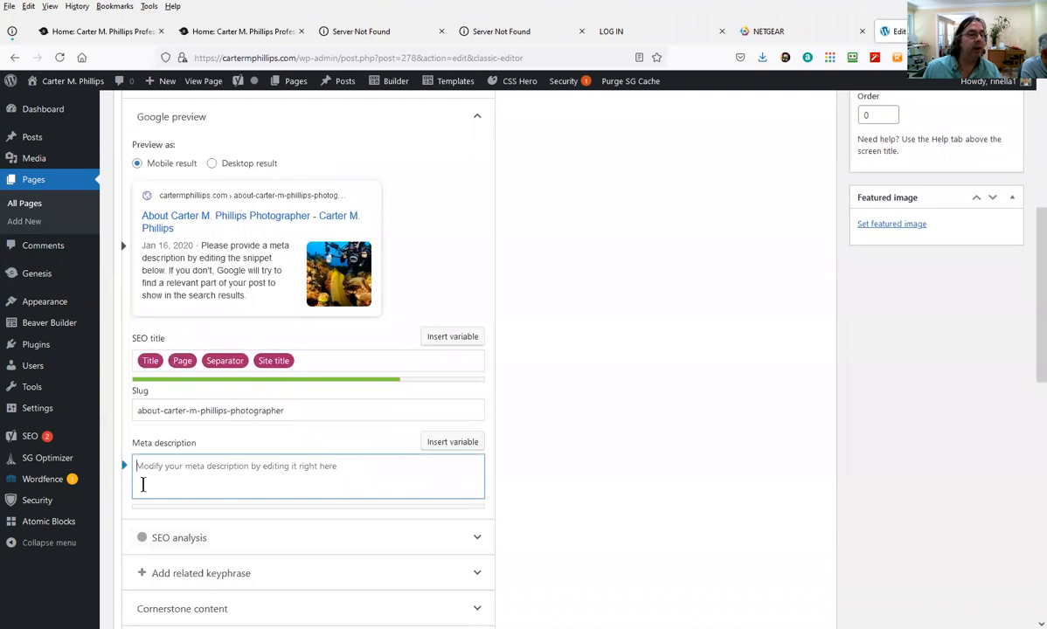
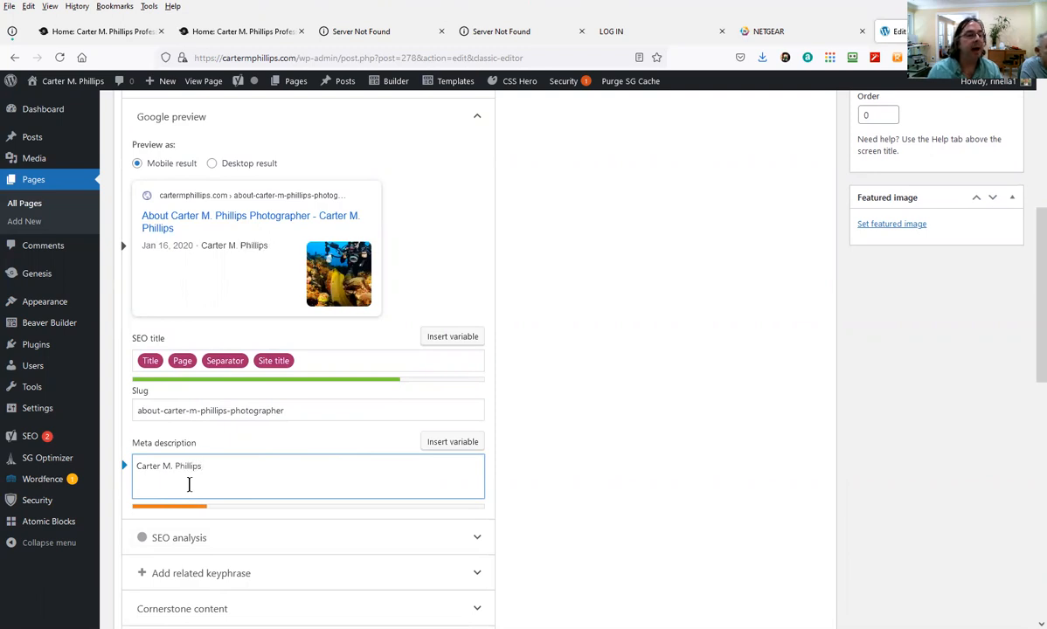
# Write a meta description calling the photographer a Professional Photographer and World Traveler, removing stray junk text
pyautogui.write(' is a Professional ')
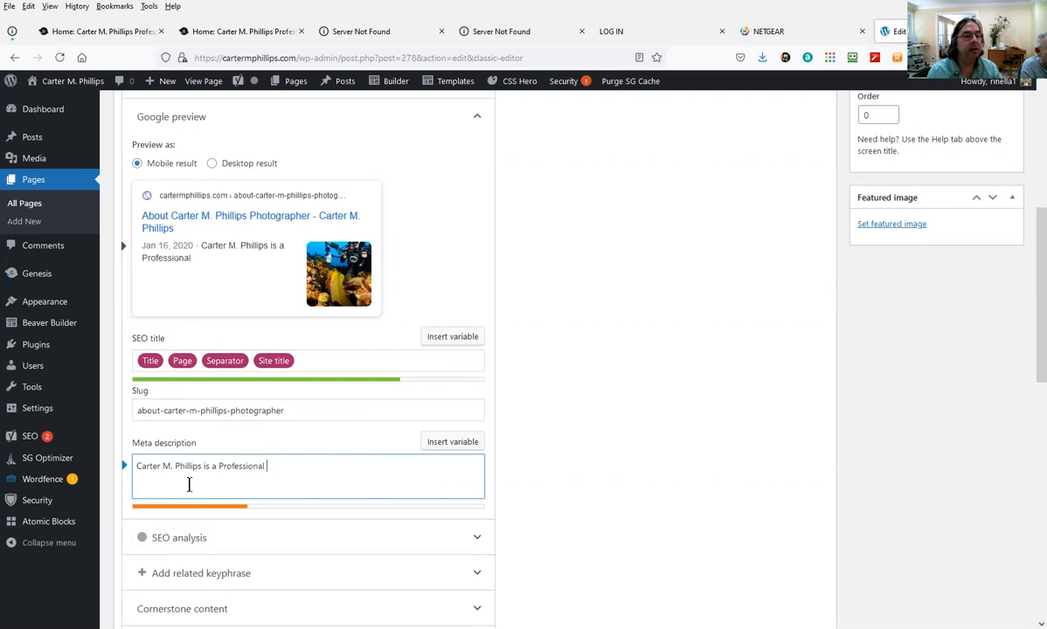
pyautogui.write('Photographer and World Traveler.')
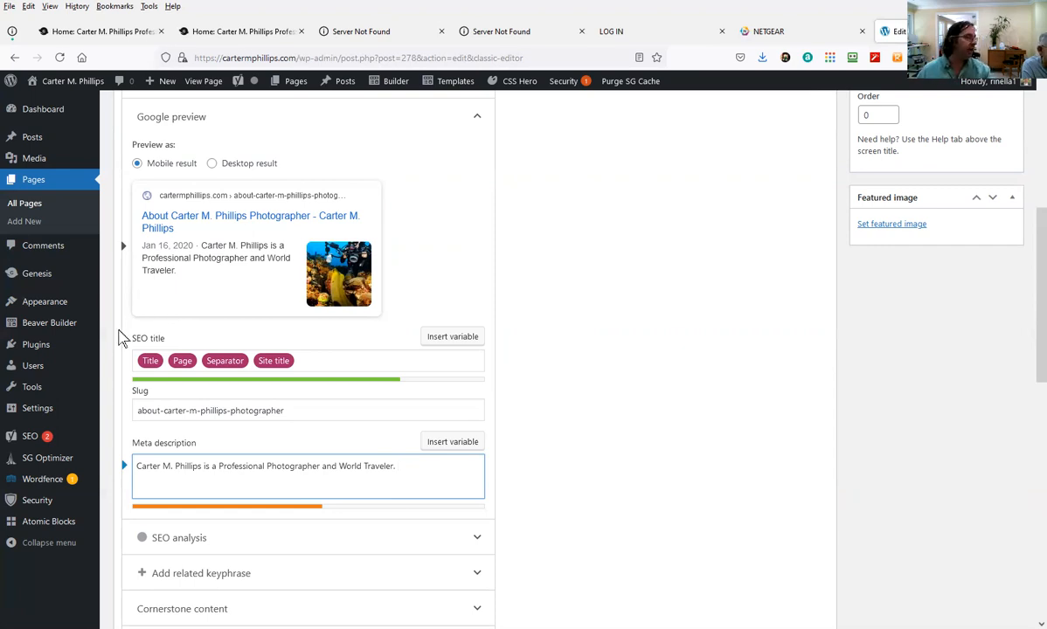
pyautogui.scroll(-3, 262, 437)
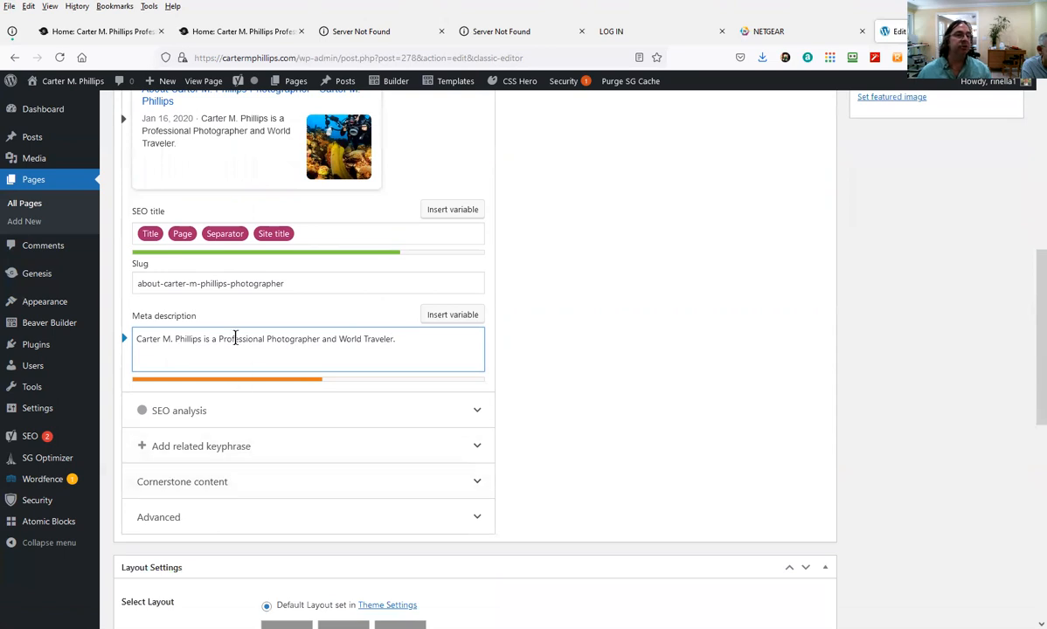
pyautogui.moveTo(235, 340); pyautogui.dragTo(162, 348)
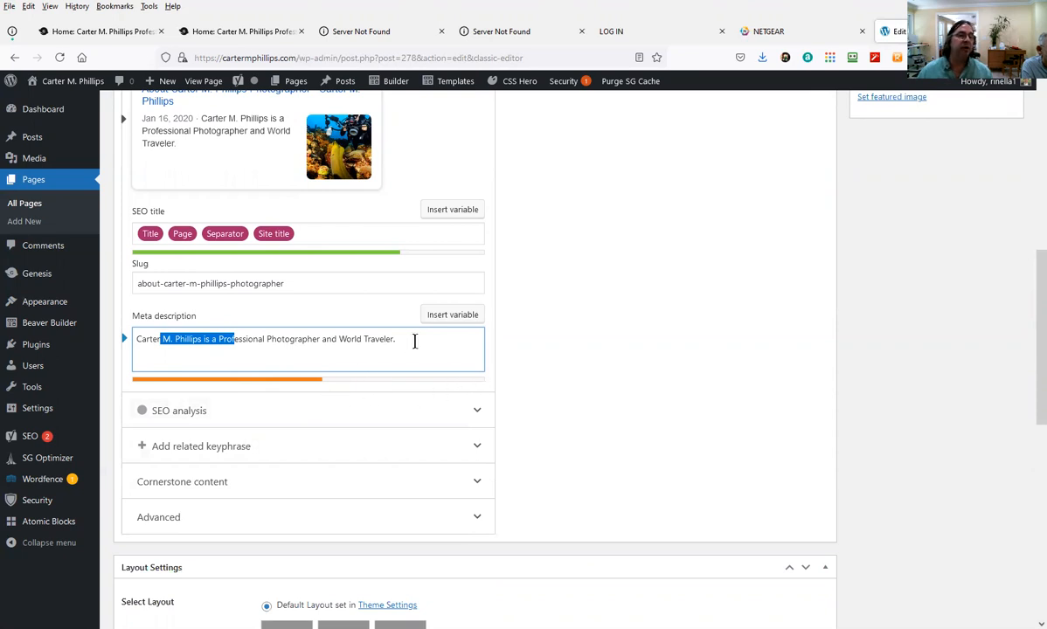
pyautogui.click(414, 341)
pyautogui.write('ggfdfdgsdfgds')
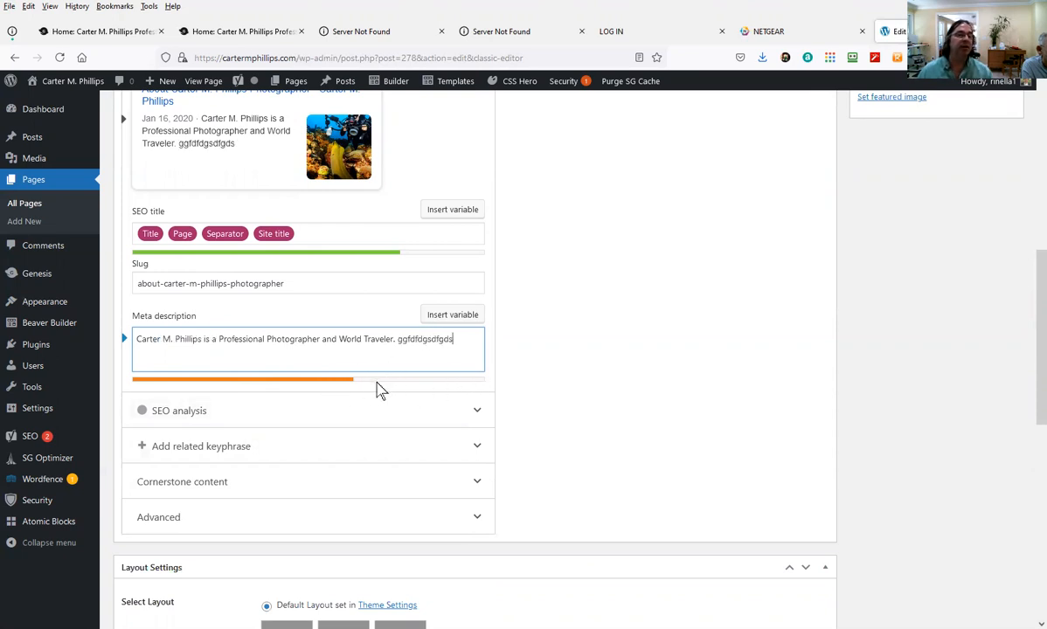
pyautogui.write('fgsdfgdfggdf')
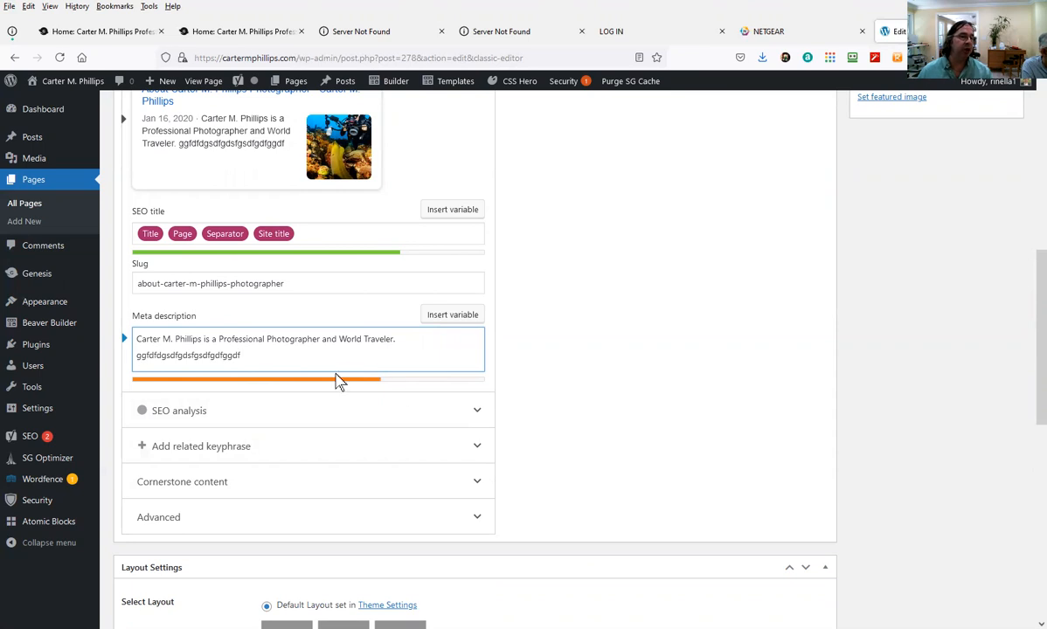
pyautogui.moveTo(285, 355); pyautogui.dragTo(138, 401)
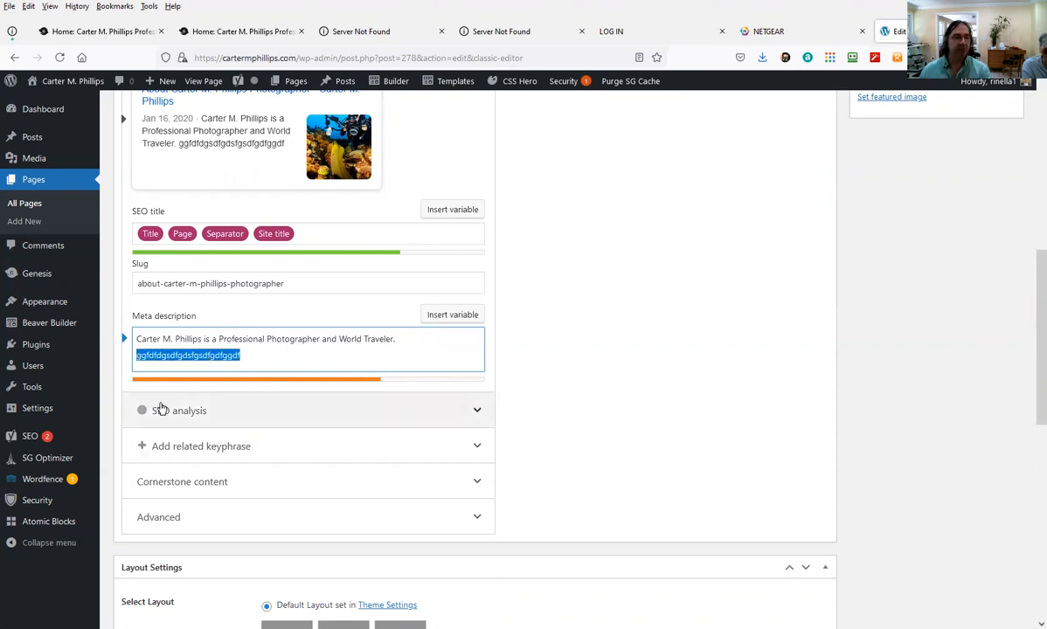
pyautogui.press('BackSpace')
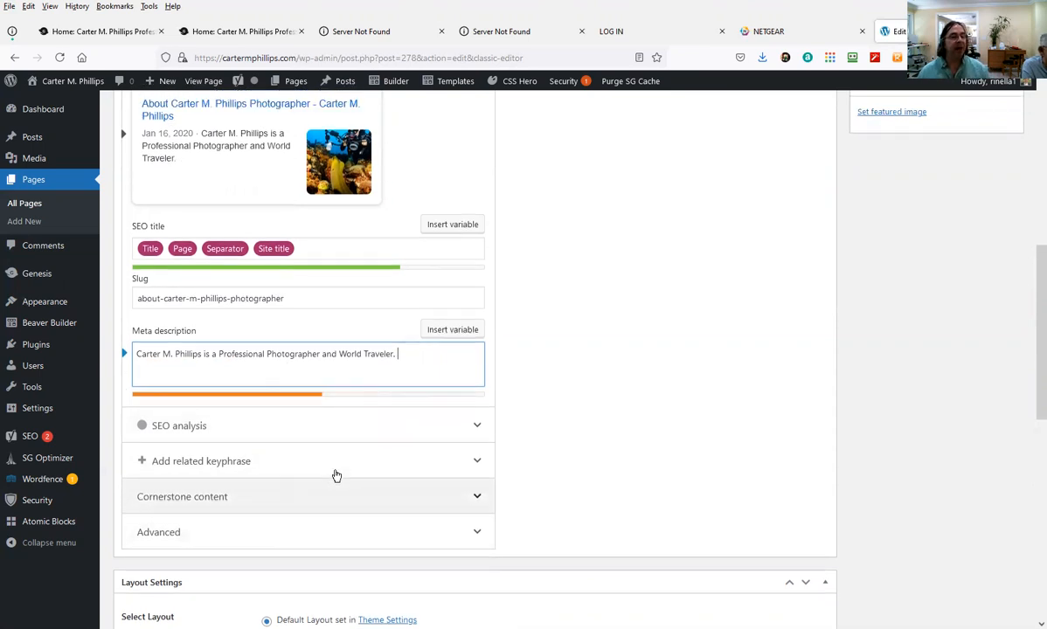
# Update the About page to save the new meta description
pyautogui.scroll(-5, 404, 449)
pyautogui.scroll(-6, 388, 451)
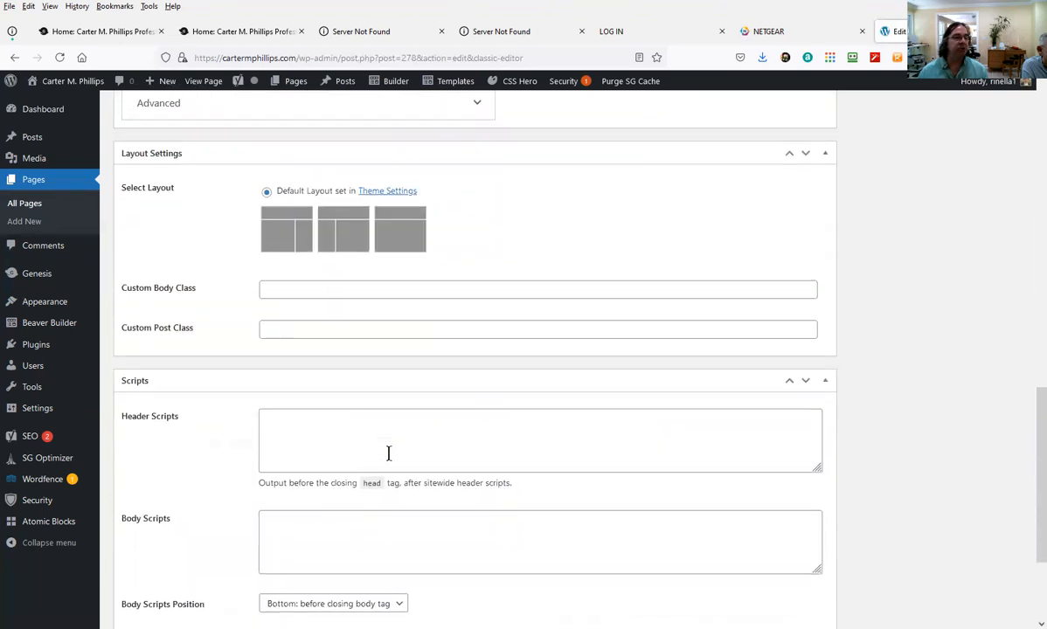
pyautogui.scroll(11, 378, 460)
pyautogui.scroll(5, 365, 460)
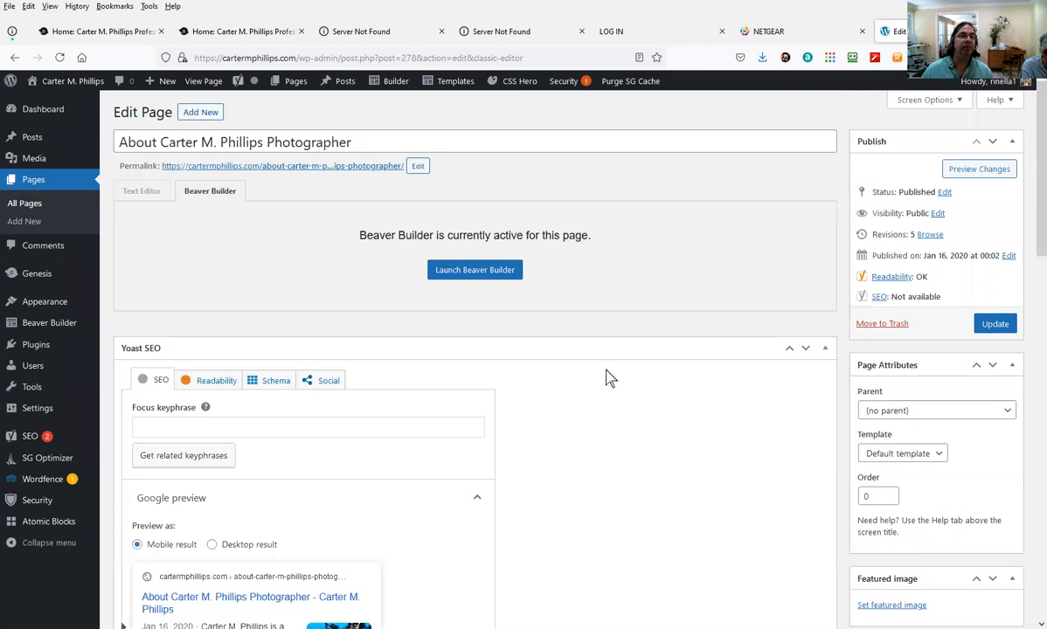
pyautogui.click(997, 326)
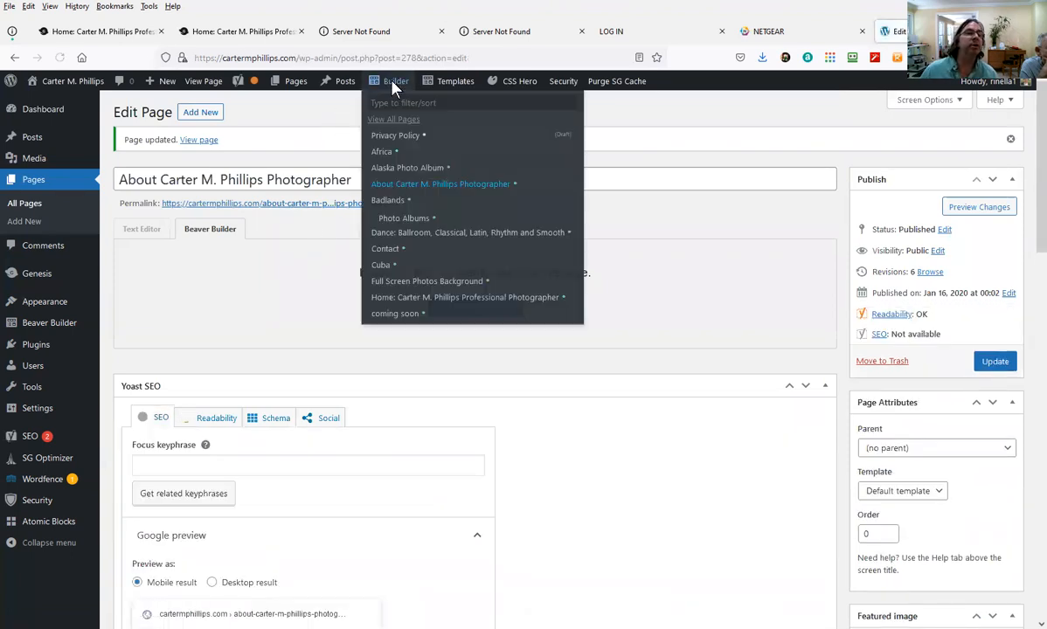
# Wait for the About page update to finish, showing the Page updated notice and 6 revisions
pyautogui.moveTo(283, 85)
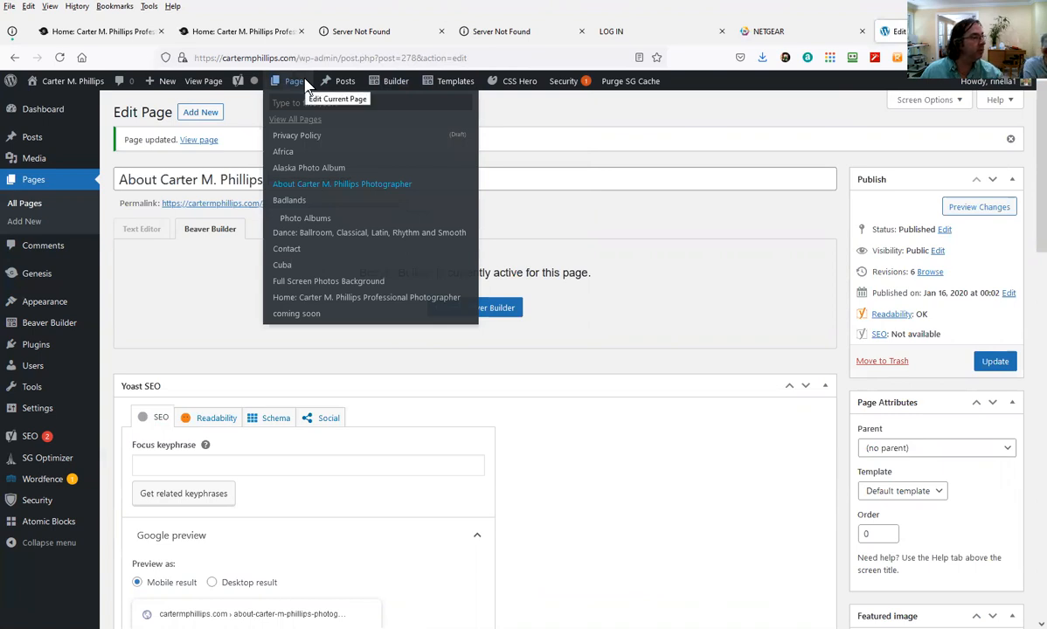
pyautogui.moveTo(393, 93)
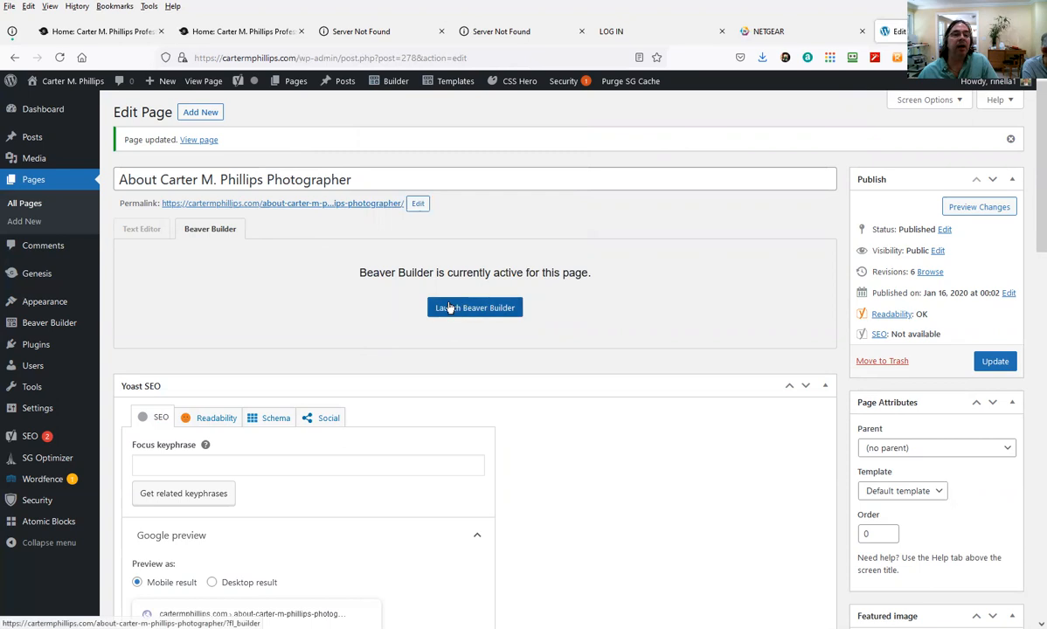
# Launch Beaver Builder on the About page and look over its layout down to the diver photo row
pyautogui.click(489, 308)
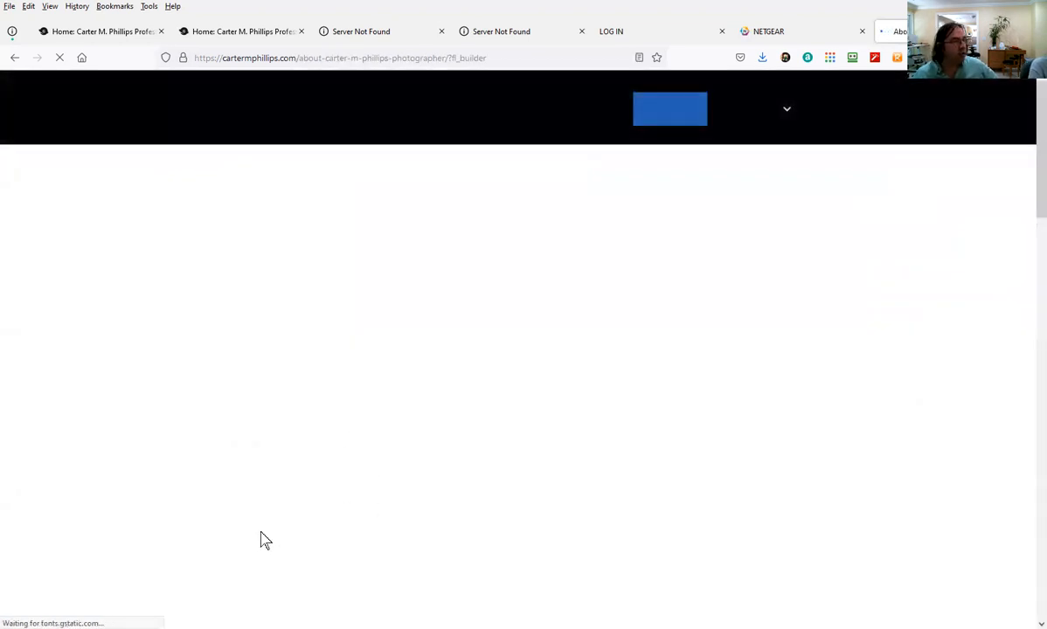
pyautogui.scroll(-5, 333, 500)
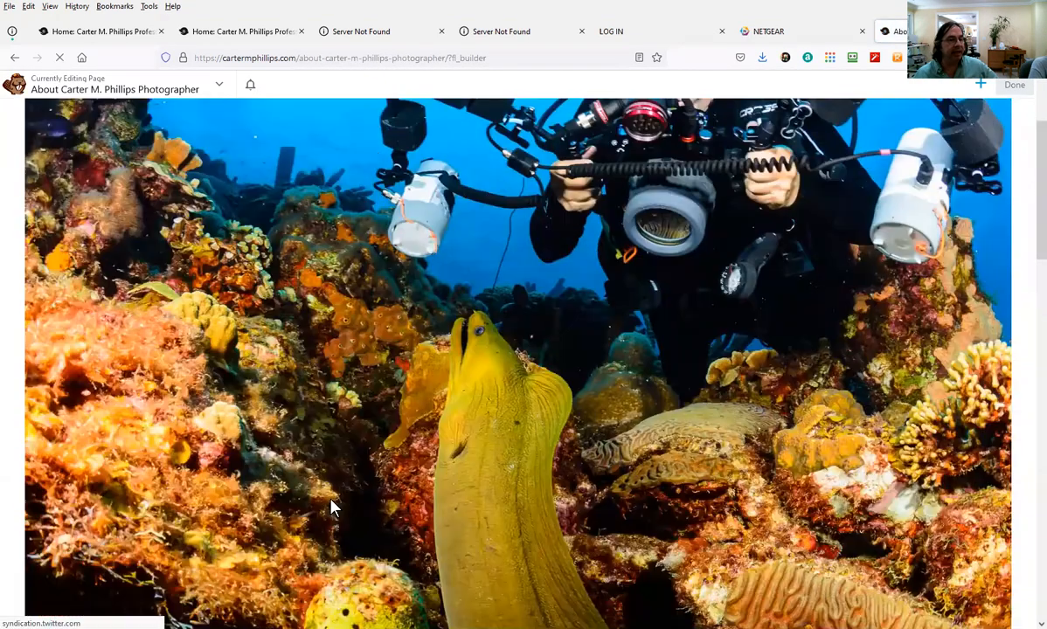
pyautogui.scroll(-5, 335, 499)
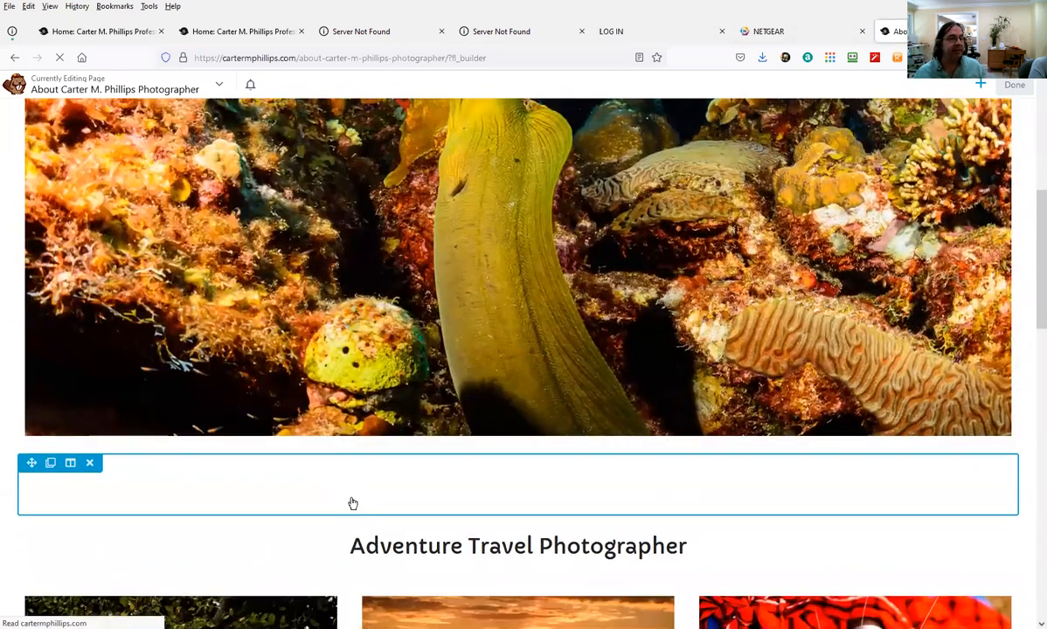
pyautogui.scroll(1, 347, 501)
pyautogui.scroll(2, 349, 500)
pyautogui.scroll(-6, 358, 515)
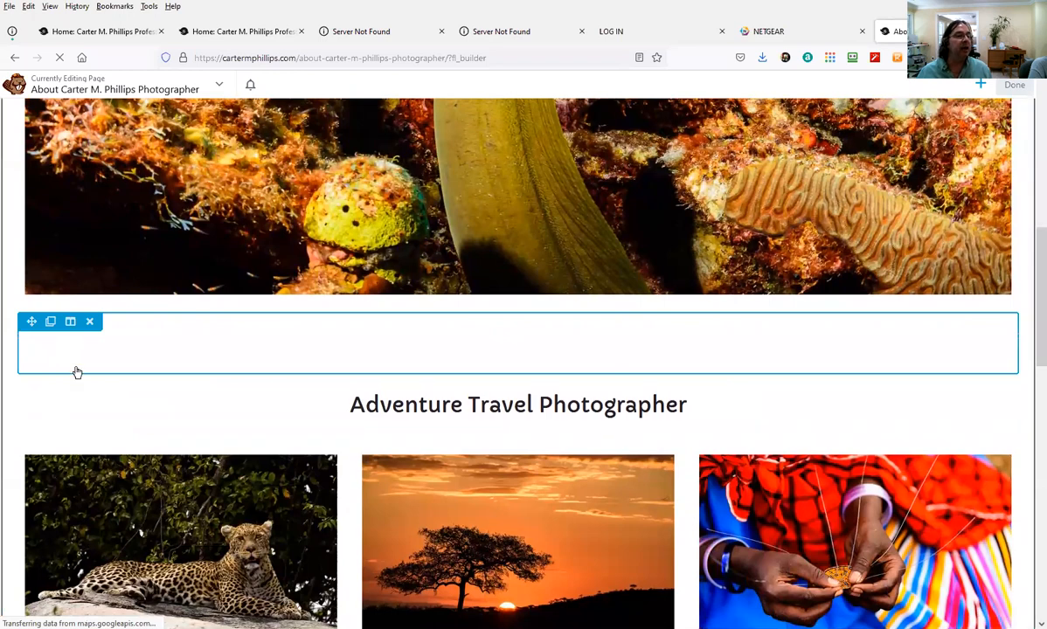
pyautogui.scroll(6, 69, 360)
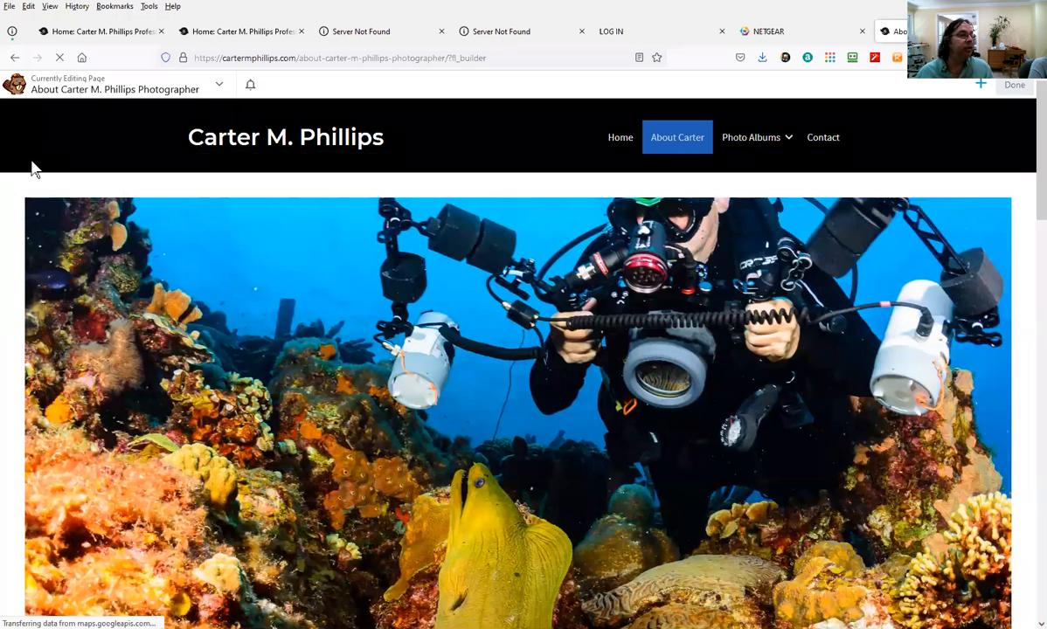
pyautogui.moveTo(31, 180)
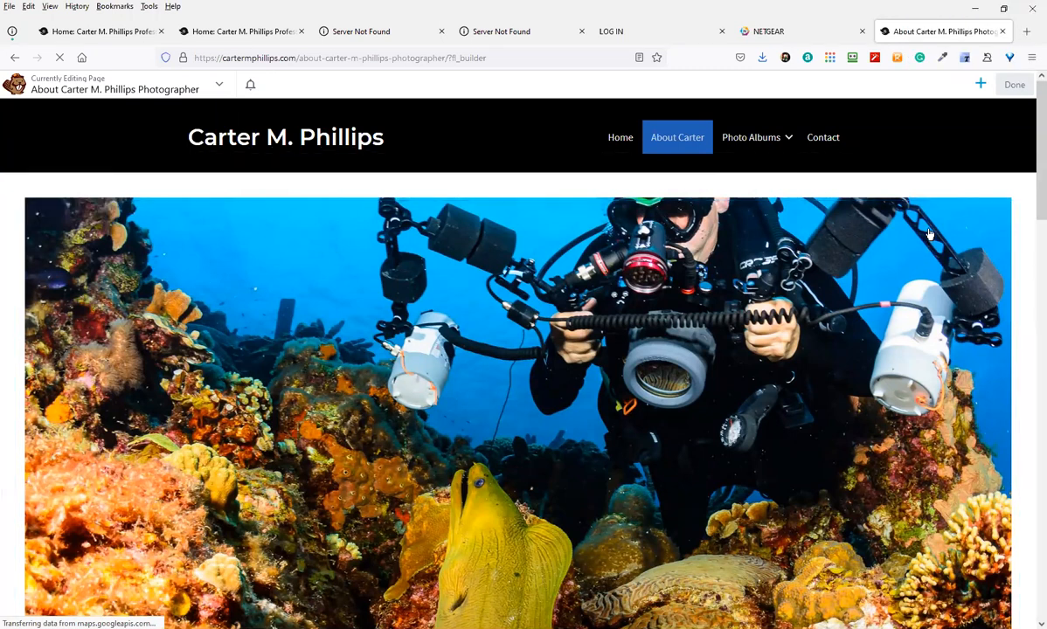
pyautogui.moveTo(353, 466)
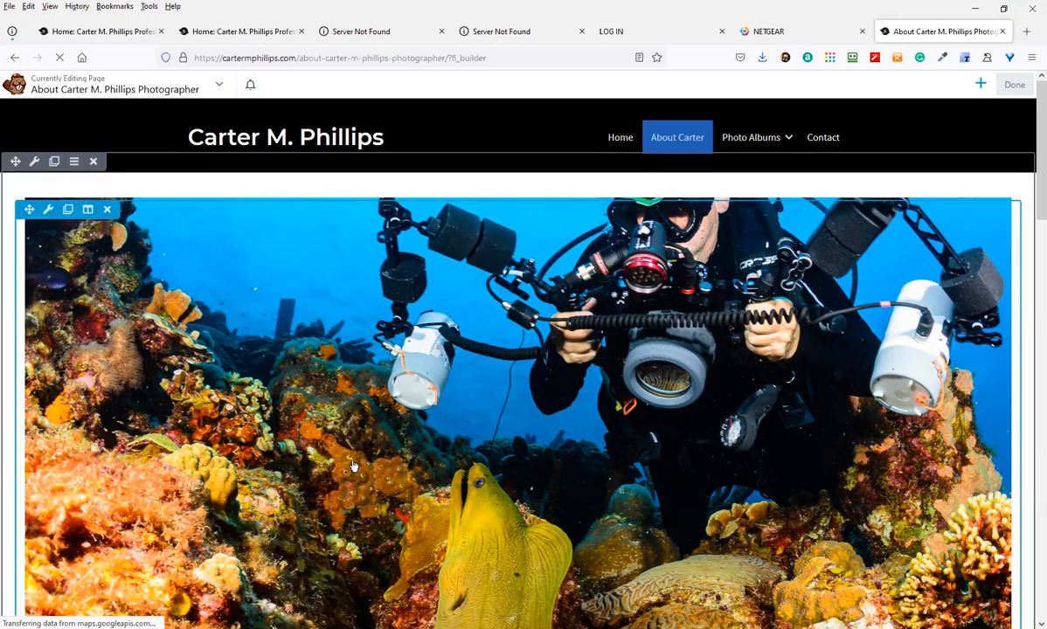
# Drag a 2 Columns row above the diver photo and open its Row Settings
pyautogui.click(980, 85)
pyautogui.click(980, 86)
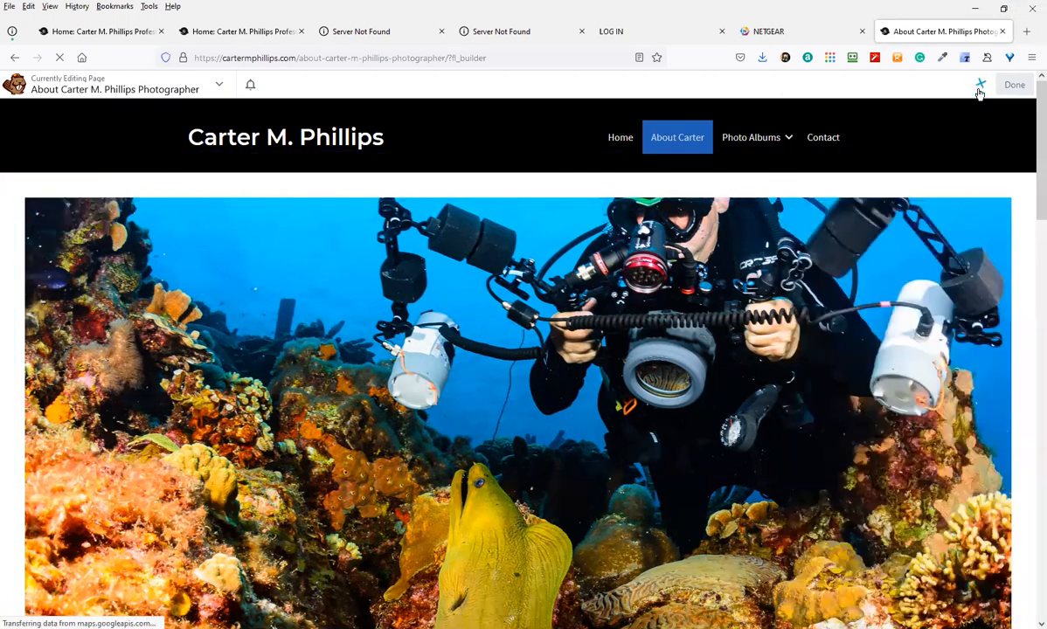
pyautogui.click(980, 85)
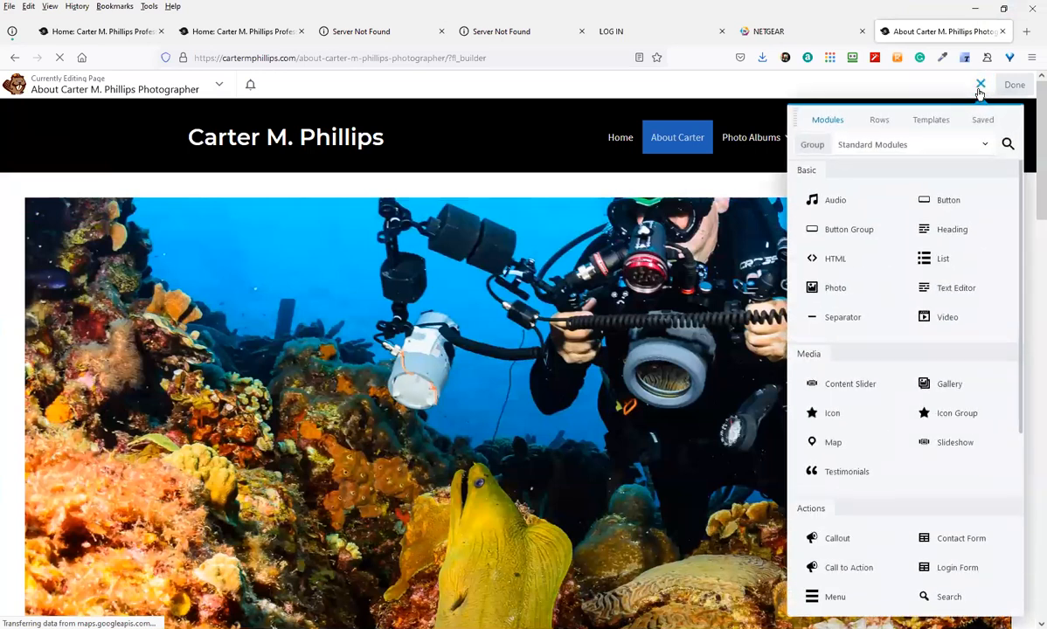
pyautogui.click(879, 123)
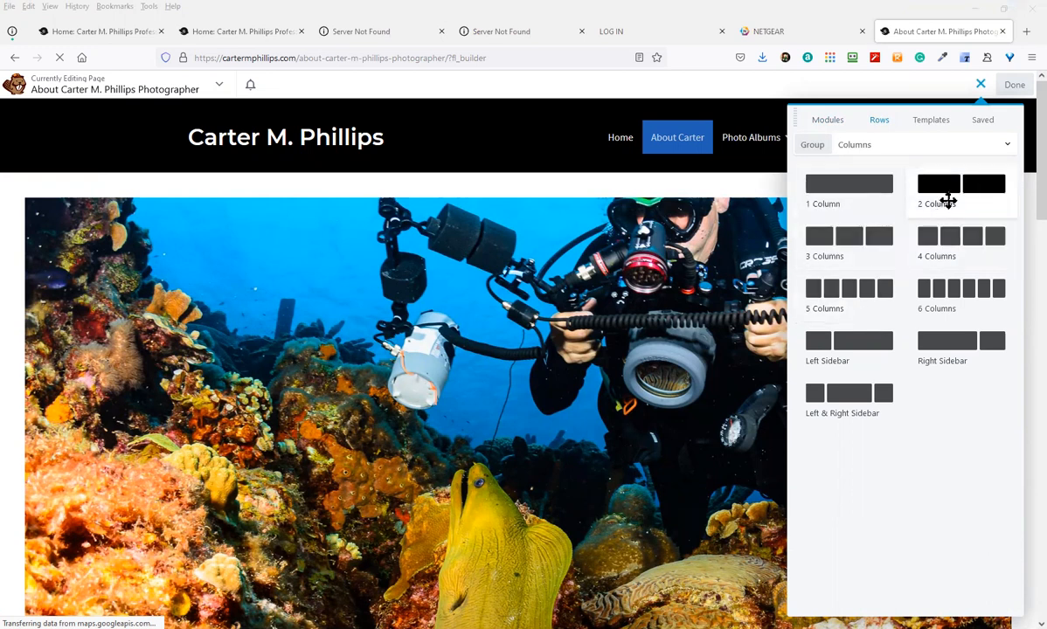
pyautogui.moveTo(949, 199); pyautogui.dragTo(519, 218)
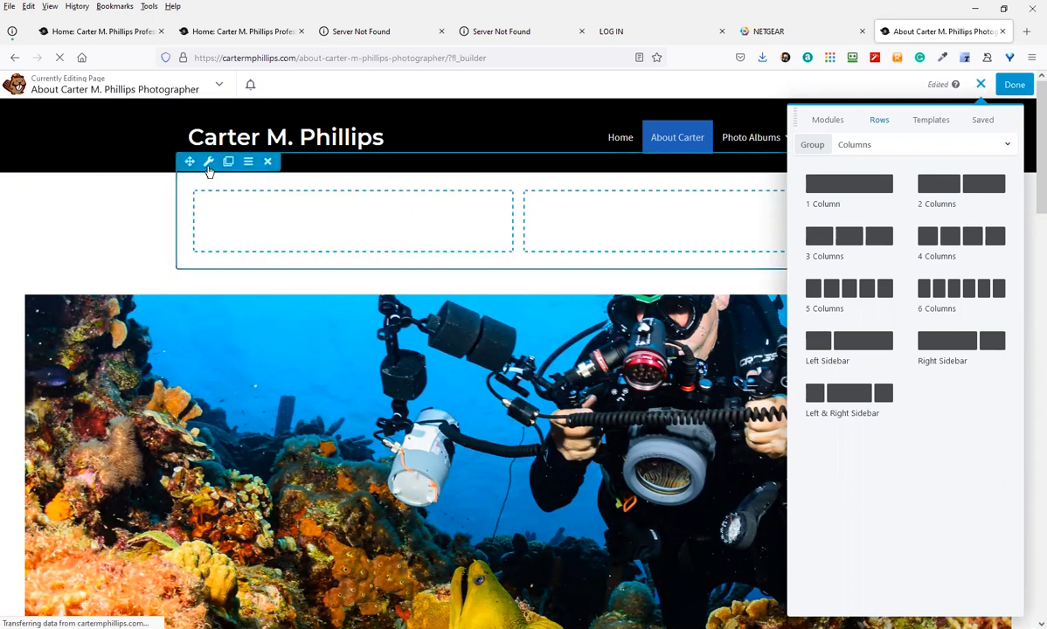
pyautogui.click(208, 161)
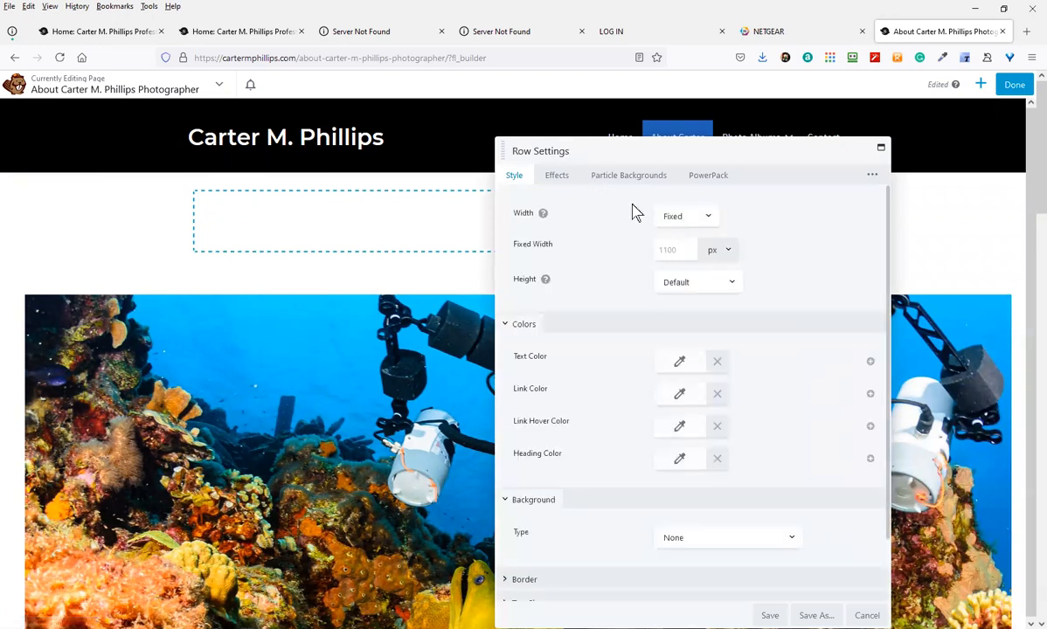
# Make the row Full Width with a magenta rgba(186,0,124,0.37) colour background and save
pyautogui.click(674, 224)
pyautogui.click(681, 253)
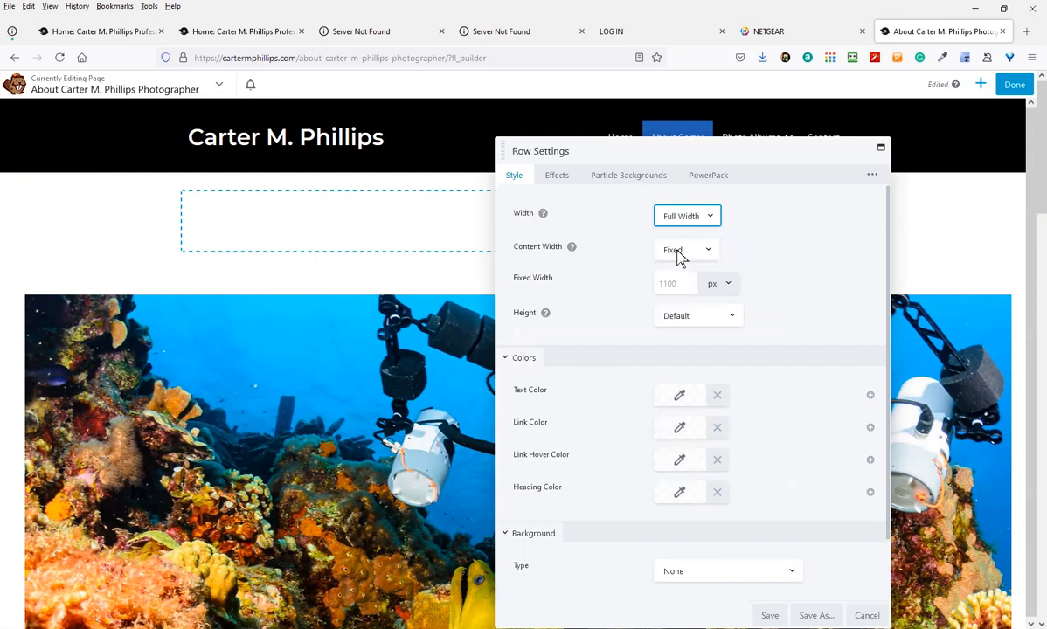
pyautogui.scroll(-5, 651, 420)
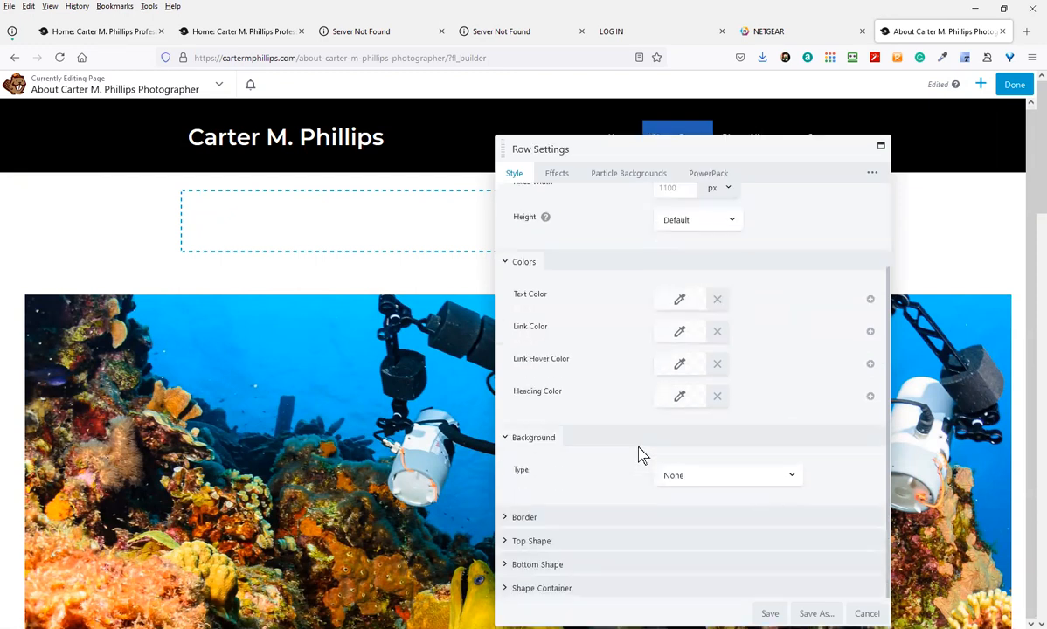
pyautogui.click(699, 476)
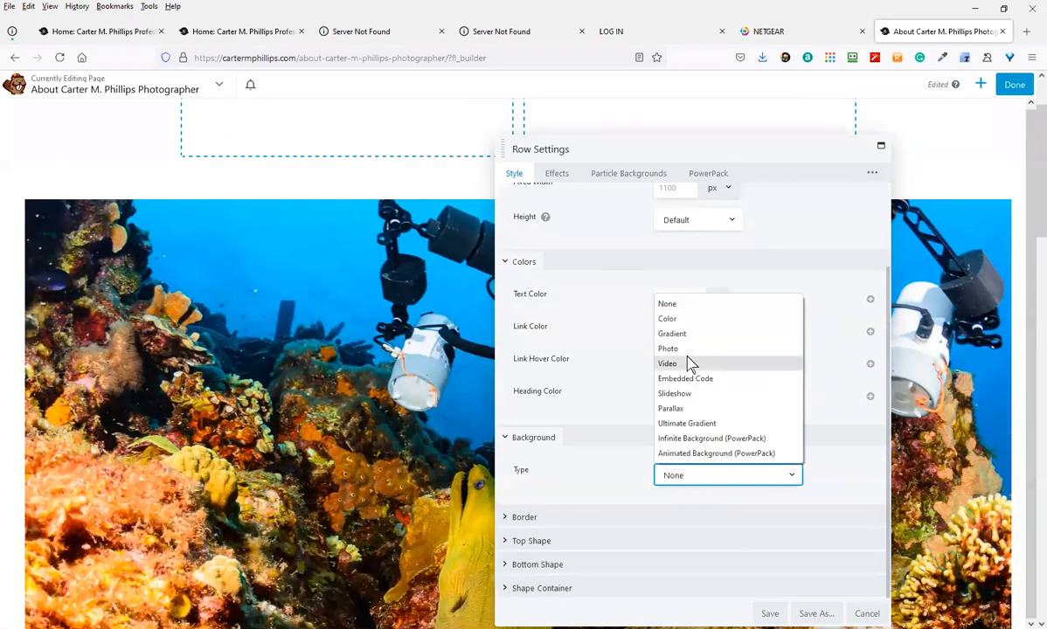
pyautogui.click(667, 319)
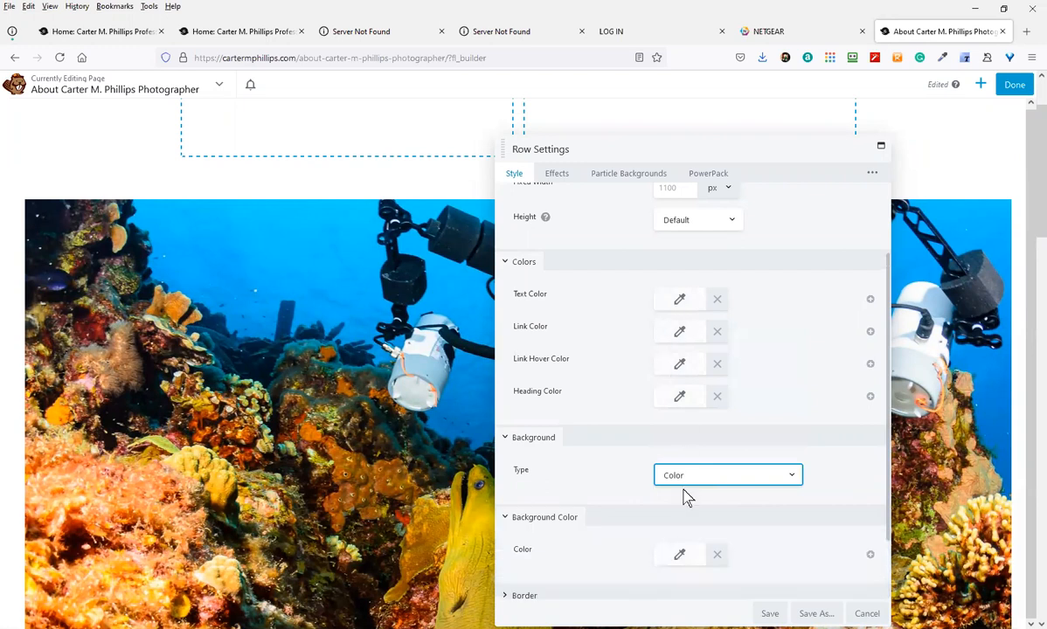
pyautogui.click(682, 559)
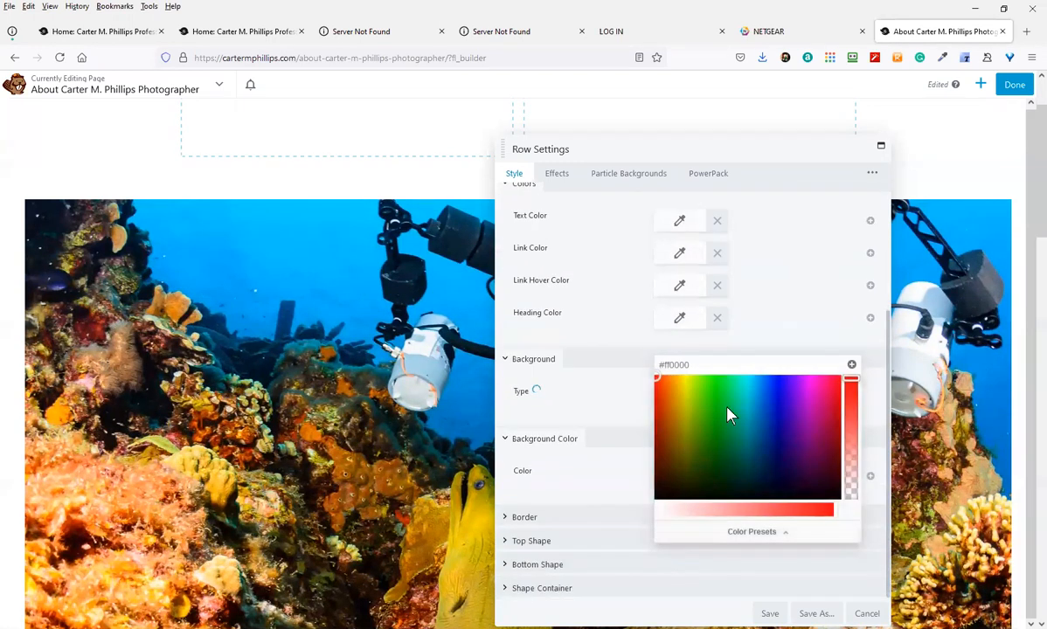
pyautogui.click(749, 397)
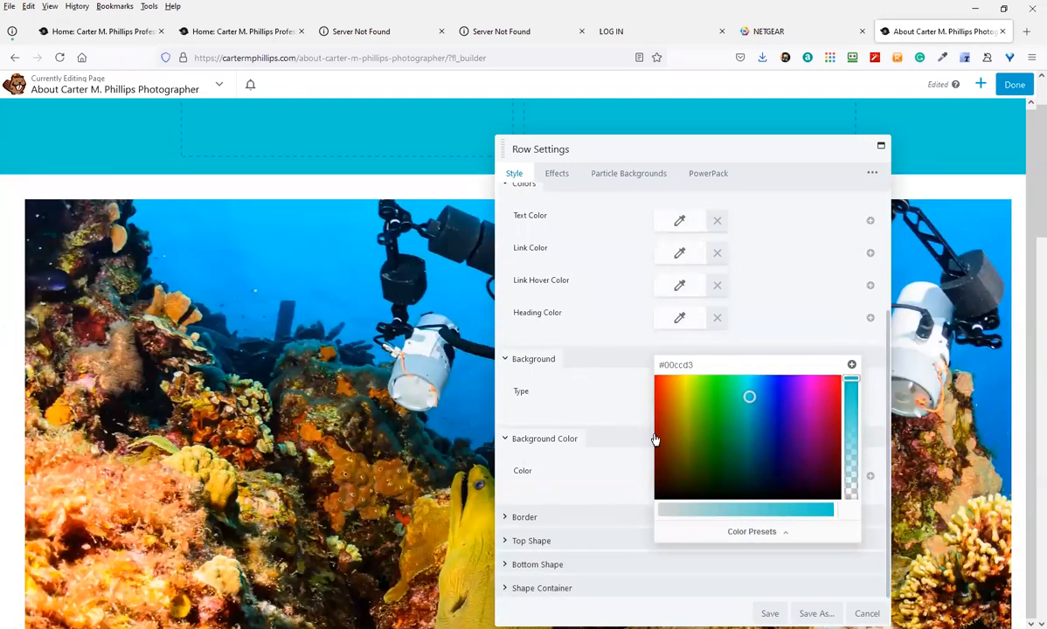
pyautogui.click(821, 410)
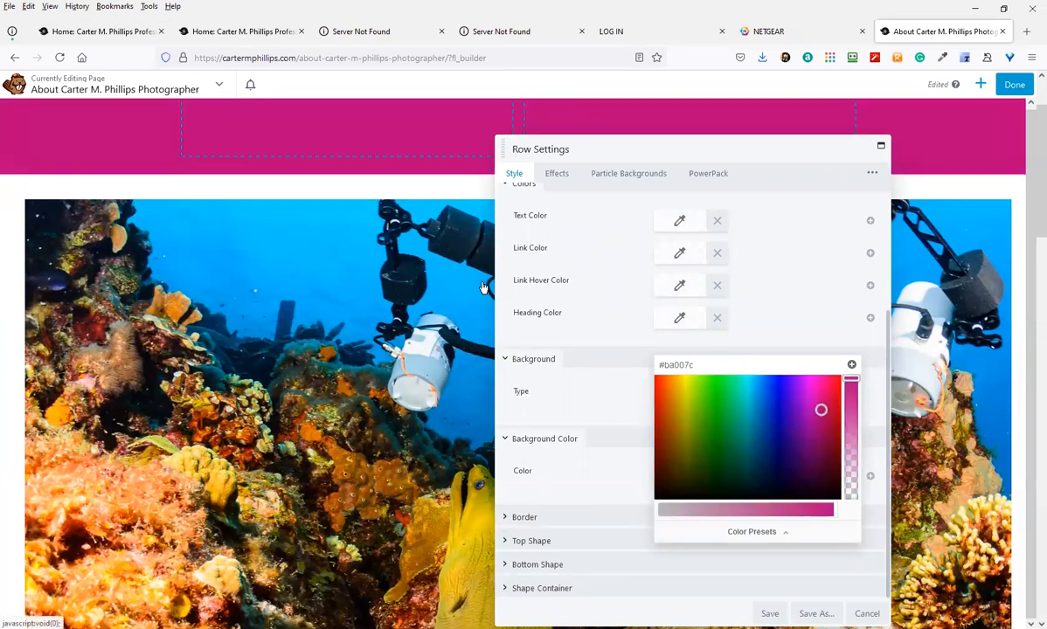
pyautogui.moveTo(849, 378); pyautogui.dragTo(852, 454)
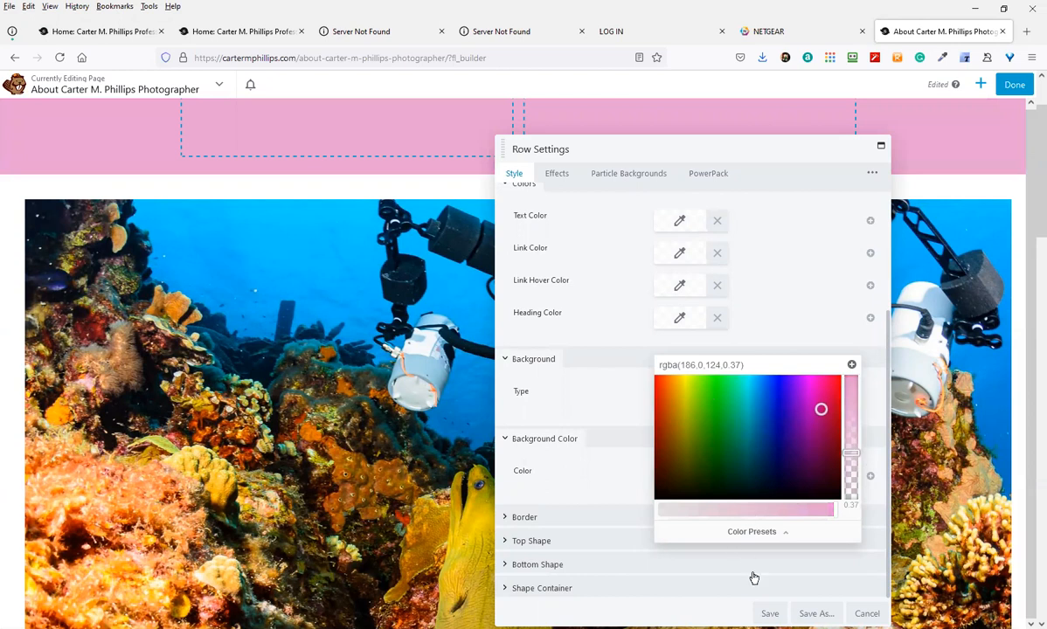
pyautogui.click(772, 614)
pyautogui.scroll(2, 204, 241)
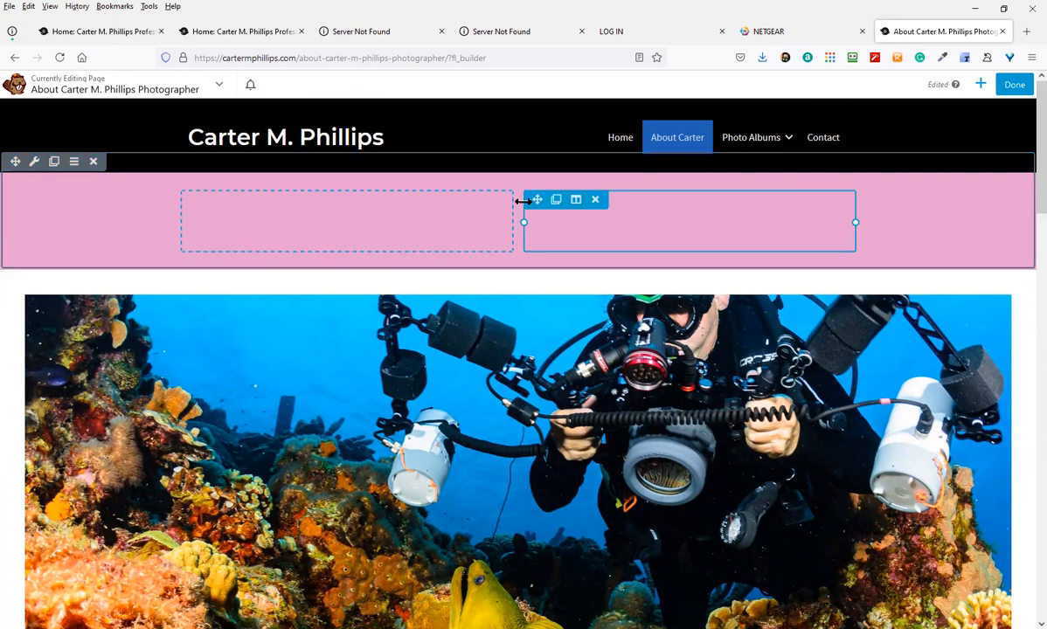
# Drag a Photo module from the standard modules into the pink row's left column
pyautogui.click(979, 86)
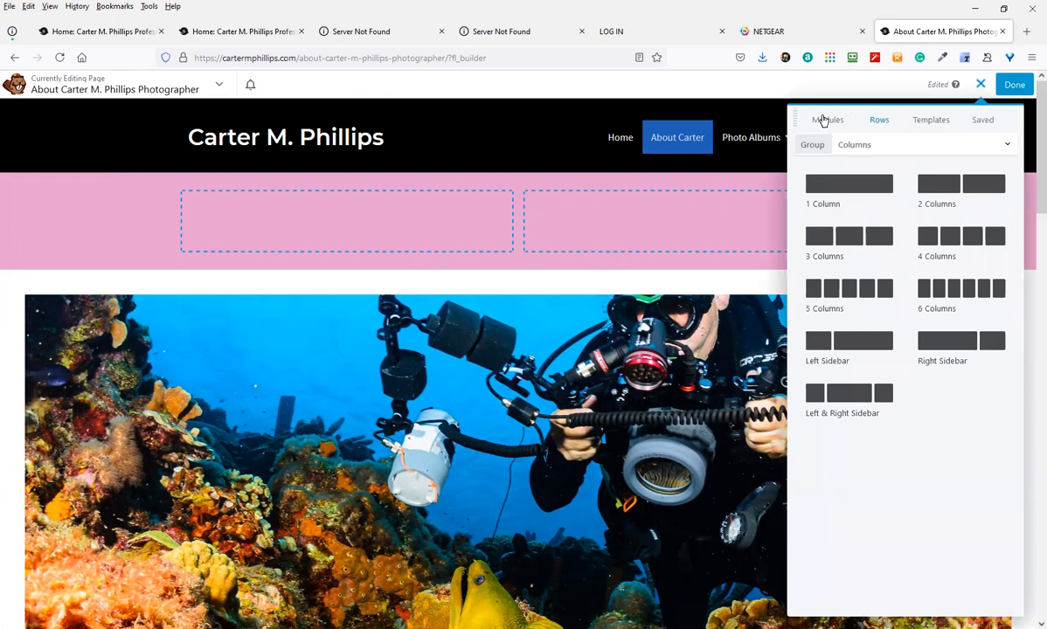
pyautogui.click(824, 121)
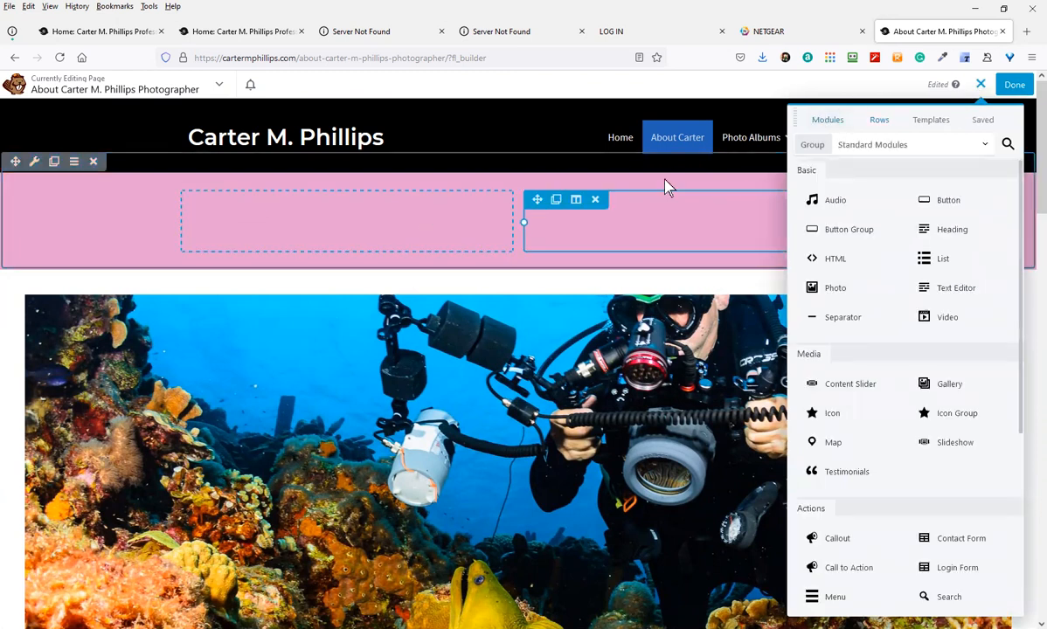
pyautogui.moveTo(832, 286); pyautogui.dragTo(396, 273)
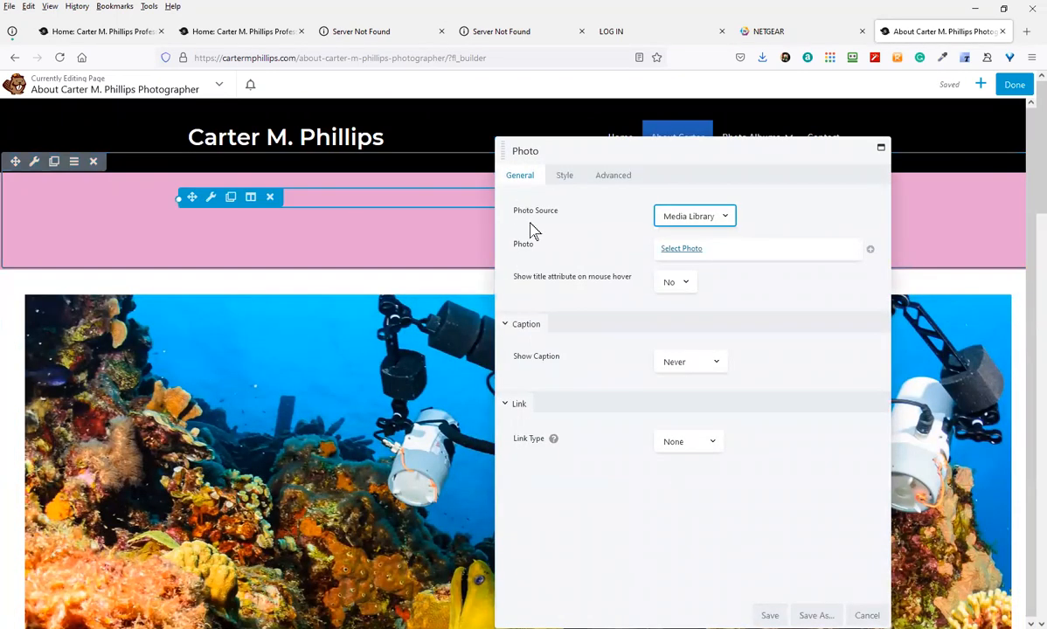
# Pick the lion image Africa-TAZ-6199.jpg from the Media Library and open it in the image editor
pyautogui.click(679, 249)
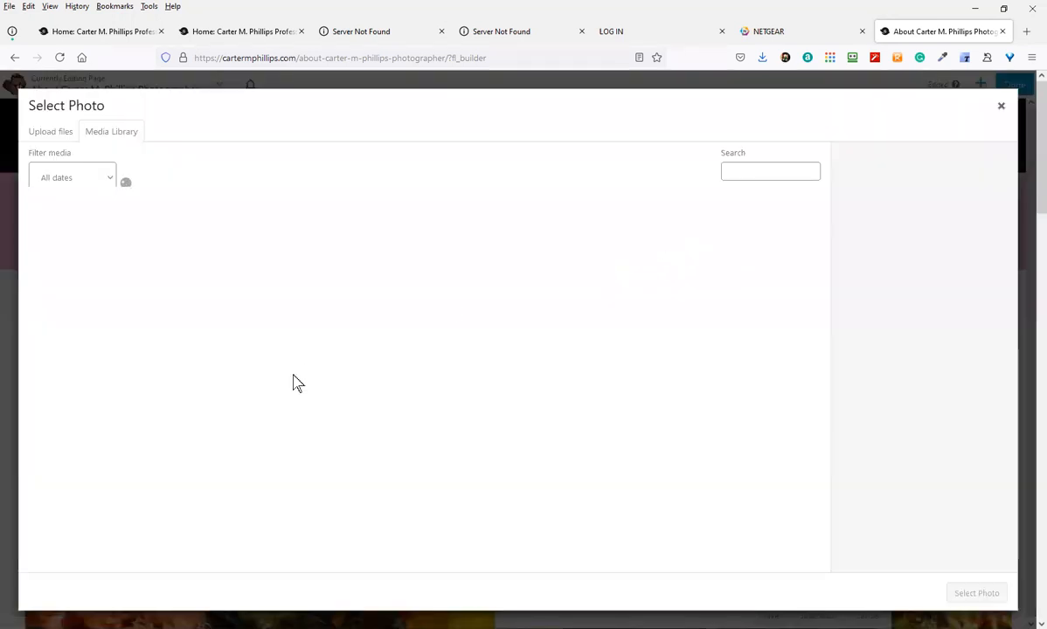
pyautogui.scroll(-5, 346, 469)
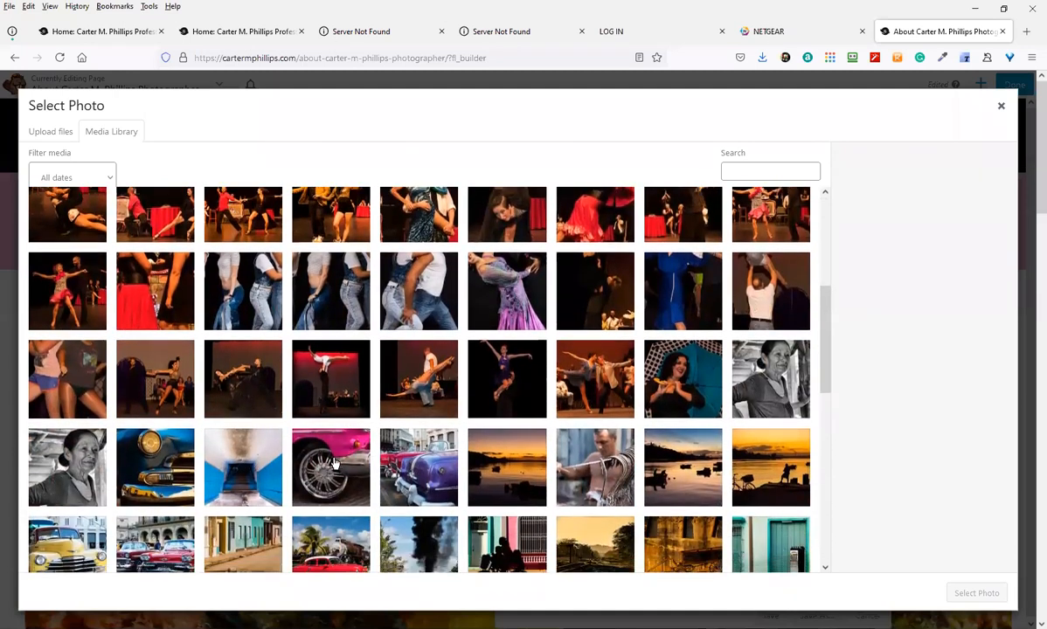
pyautogui.scroll(-2, 234, 453)
pyautogui.scroll(4, 186, 444)
pyautogui.scroll(3, 186, 443)
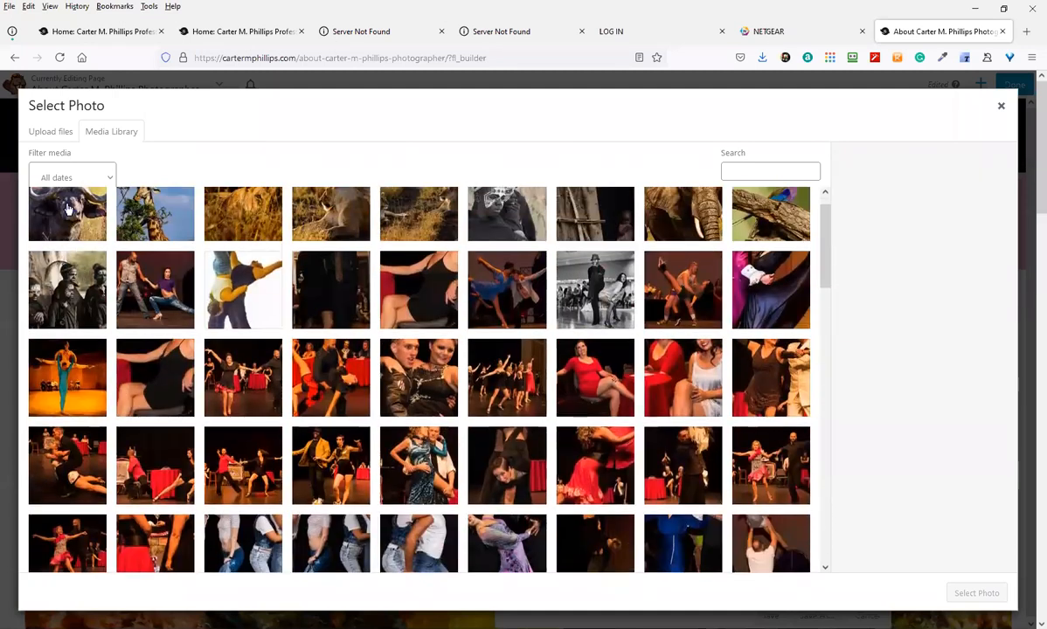
pyautogui.click(61, 139)
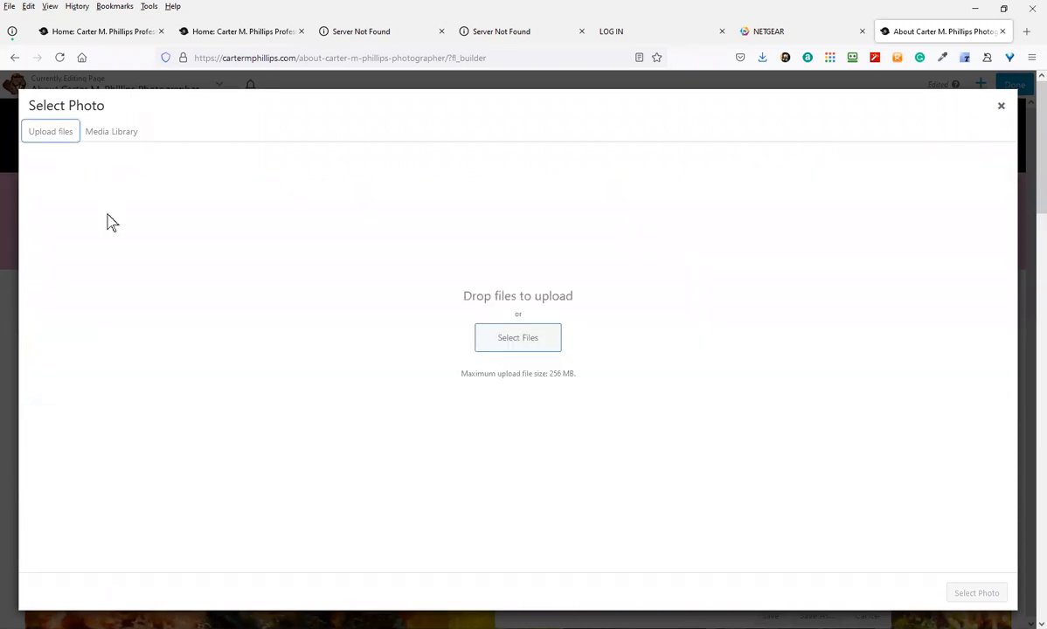
pyautogui.click(519, 341)
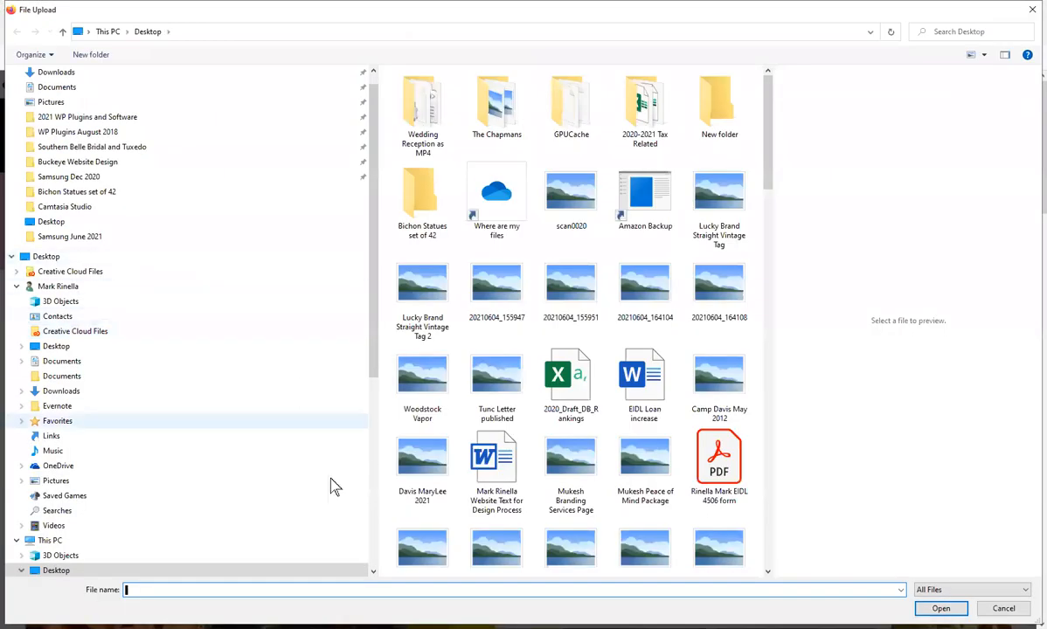
pyautogui.click(1004, 609)
pyautogui.click(117, 133)
pyautogui.click(266, 243)
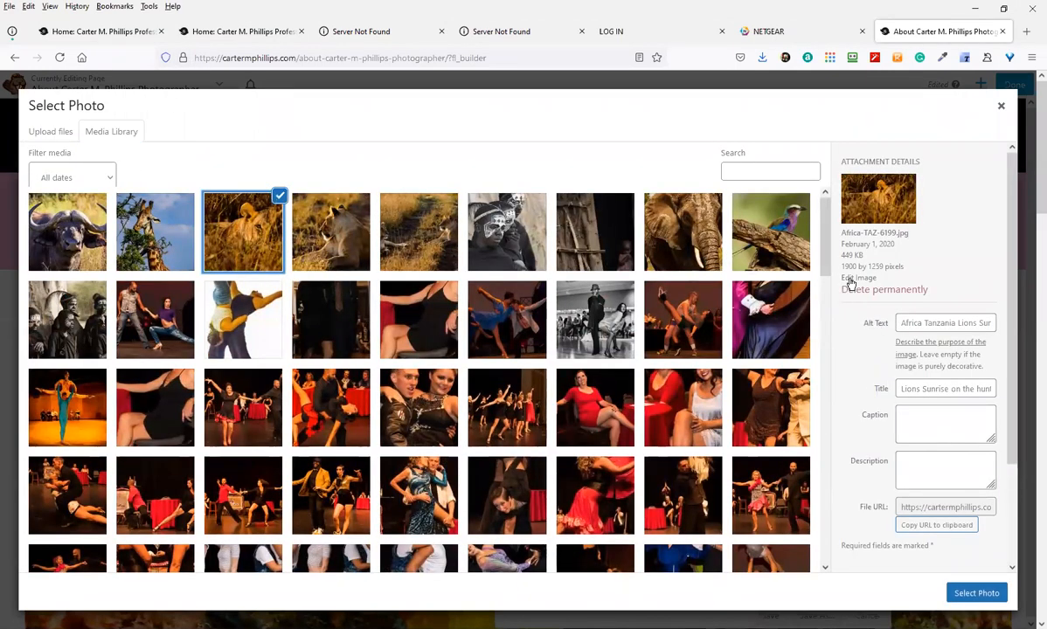
pyautogui.moveTo(910, 268); pyautogui.dragTo(831, 275)
pyautogui.click(863, 279)
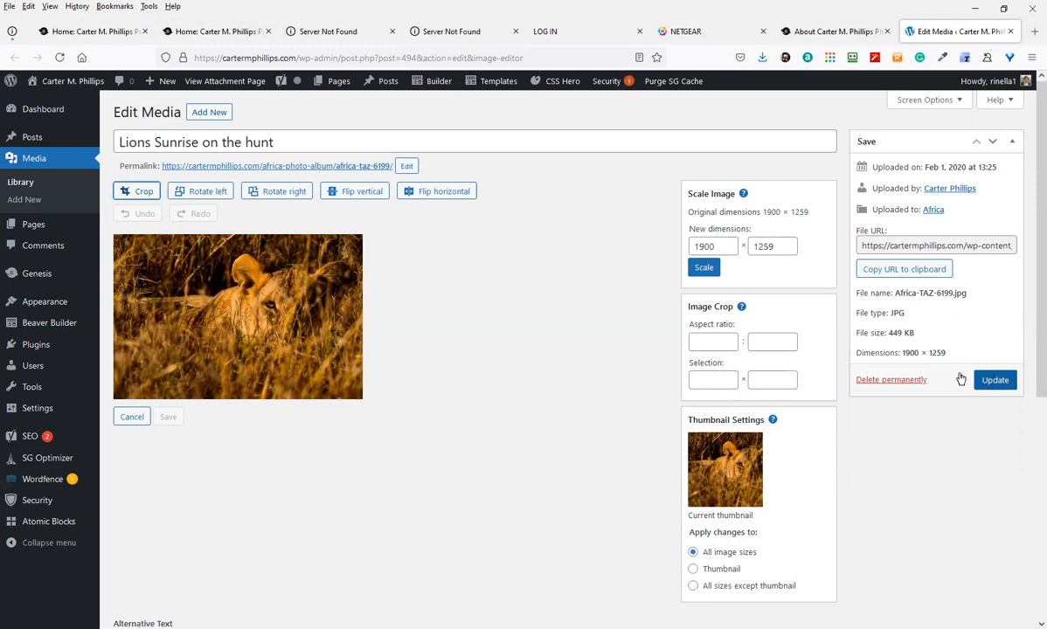
# Save the lion photo's media file with its new width of 1900
pyautogui.click(692, 244)
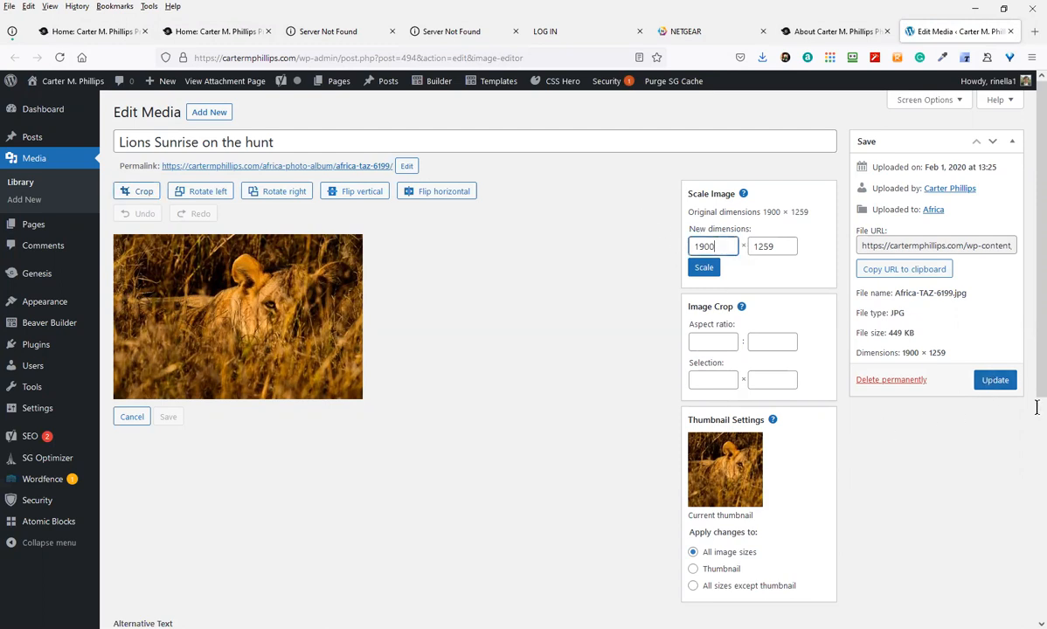
pyautogui.click(997, 381)
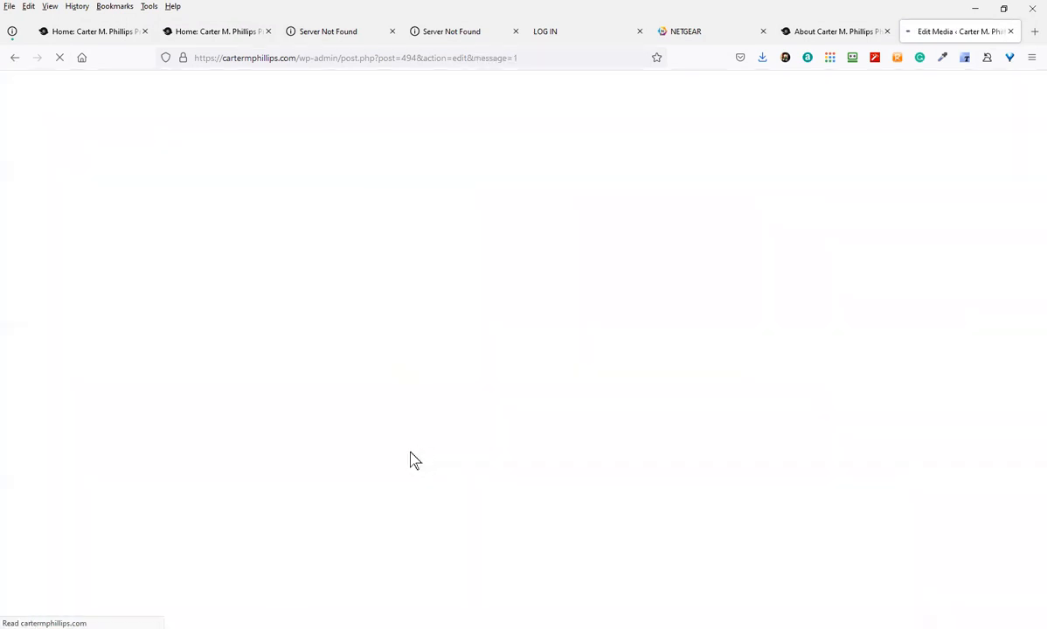
pyautogui.scroll(-1, 333, 434)
pyautogui.scroll(-4, 344, 435)
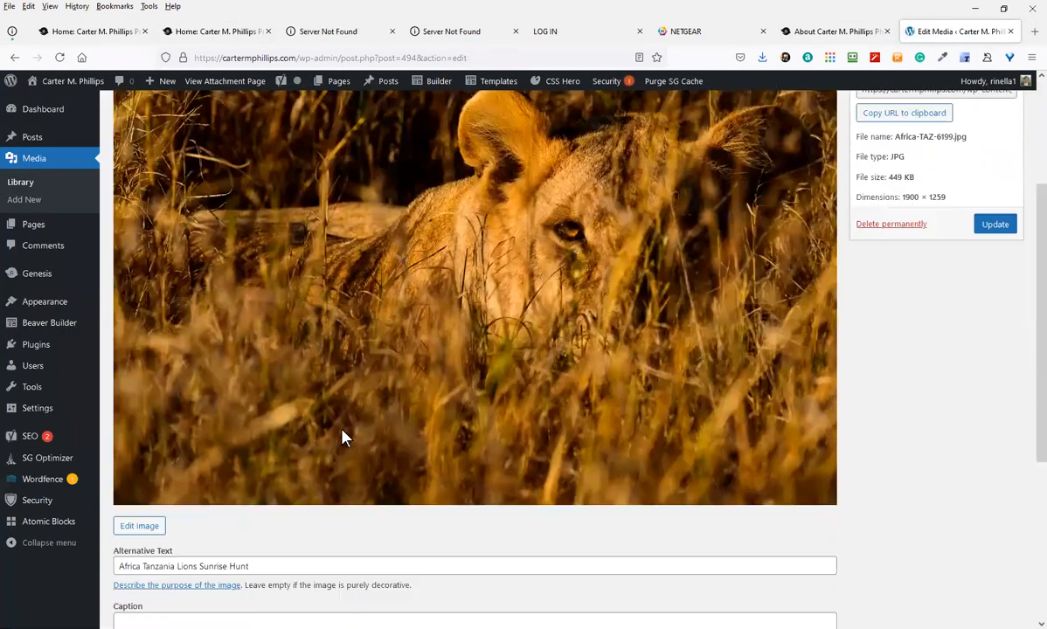
# Open the About page in Beaver Builder from the admin bar's Builder menu
pyautogui.scroll(4, 255, 362)
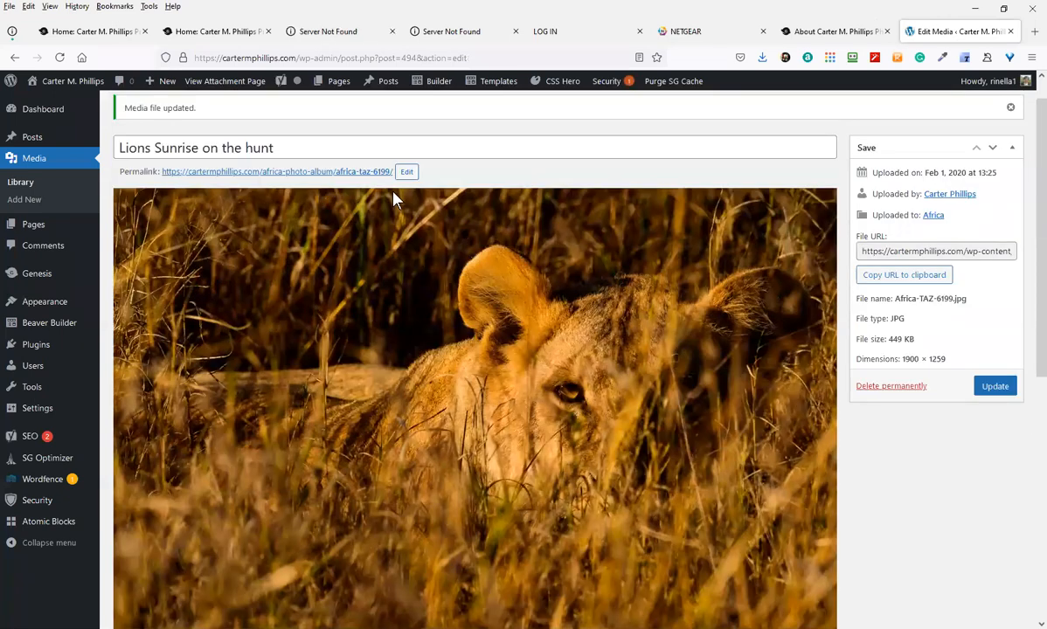
pyautogui.moveTo(438, 81)
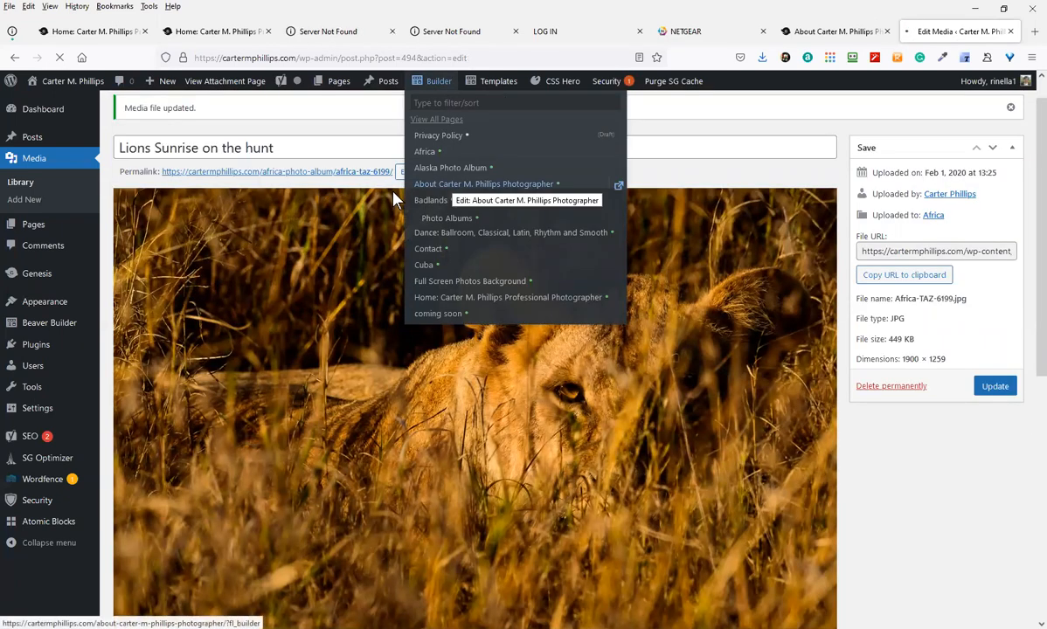
pyautogui.click(444, 184)
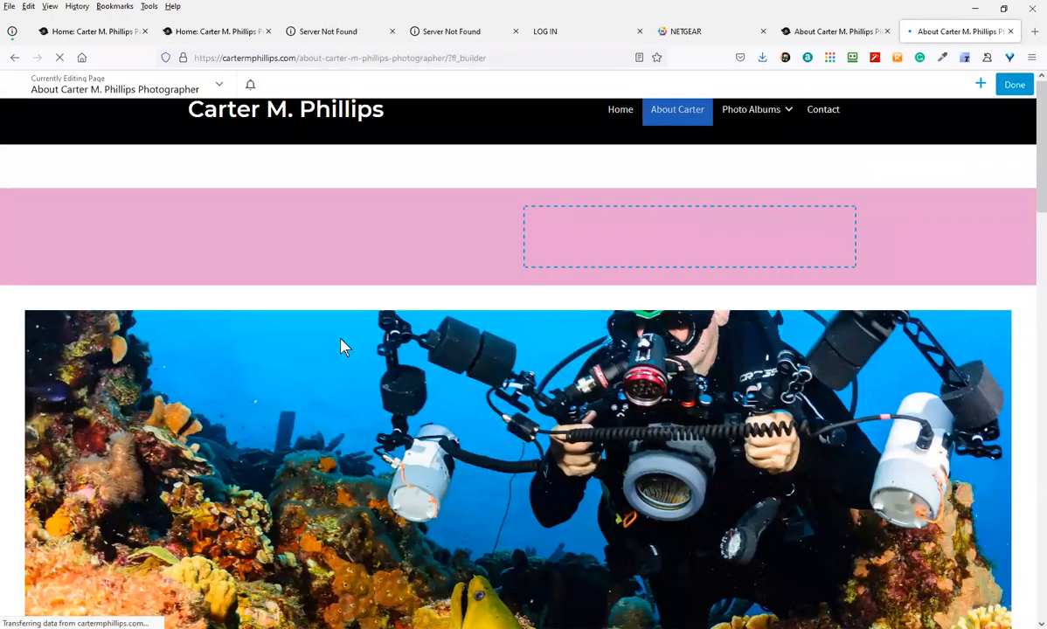
# Delete both columns of the pink row
pyautogui.scroll(-1, 340, 339)
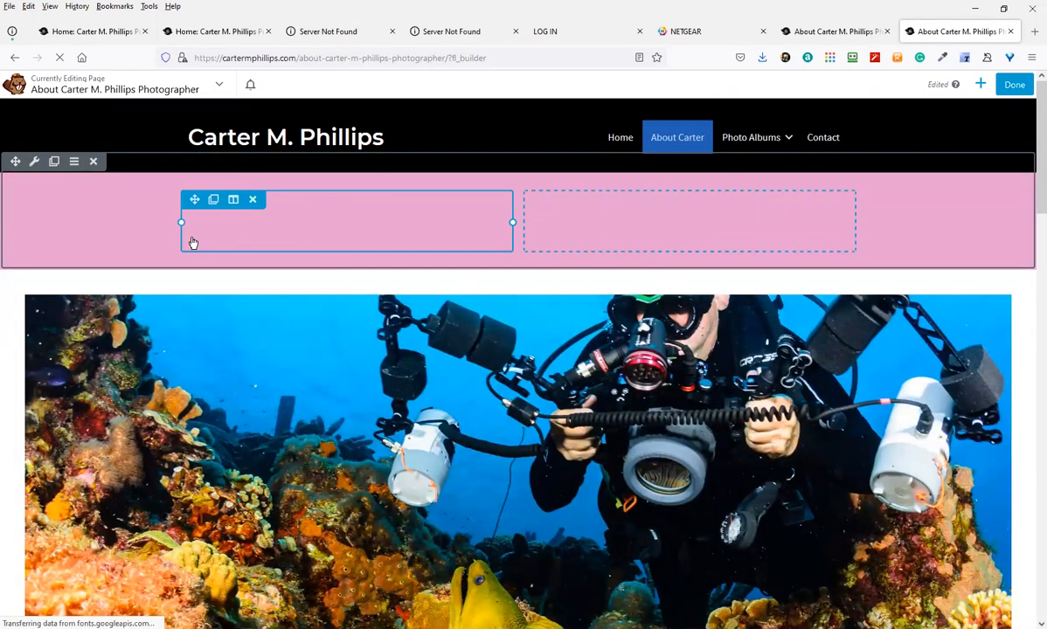
pyautogui.click(252, 200)
pyautogui.click(253, 201)
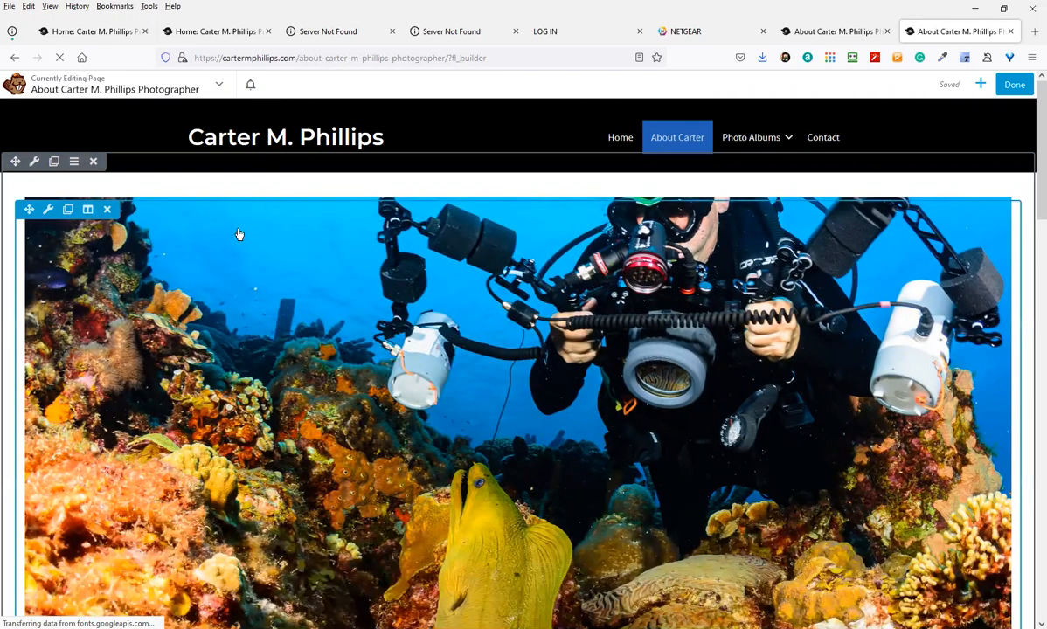
# Drag a new empty two-column row layout above the diver photo
pyautogui.click(981, 84)
pyautogui.click(881, 122)
pyautogui.moveTo(855, 179); pyautogui.dragTo(358, 211)
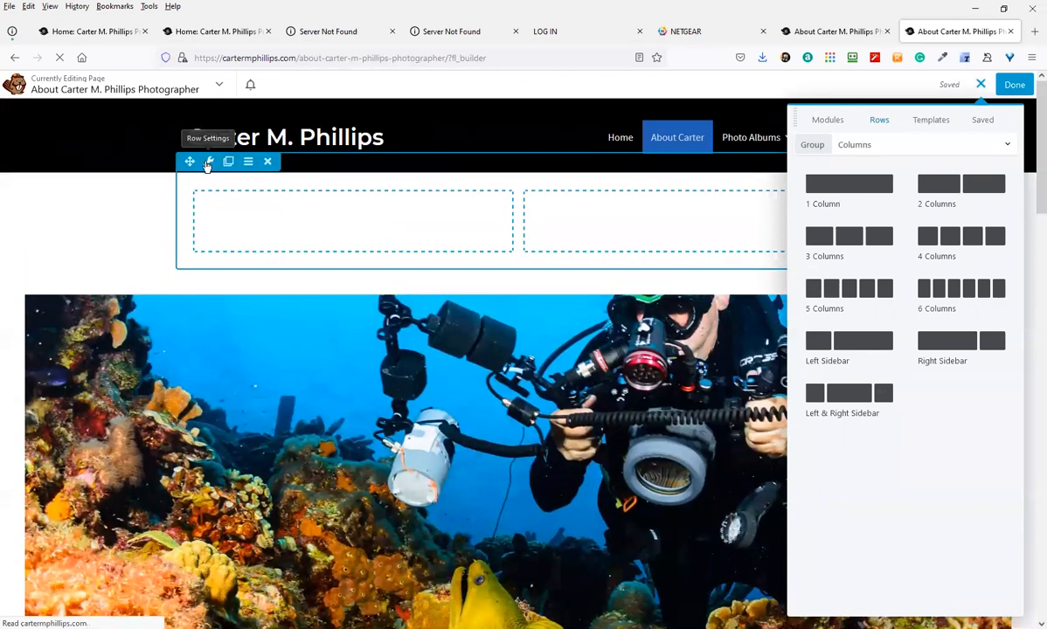
# Make the new row Full Width with a colour background of rgba(178,175,0,0.57), then save
pyautogui.click(208, 162)
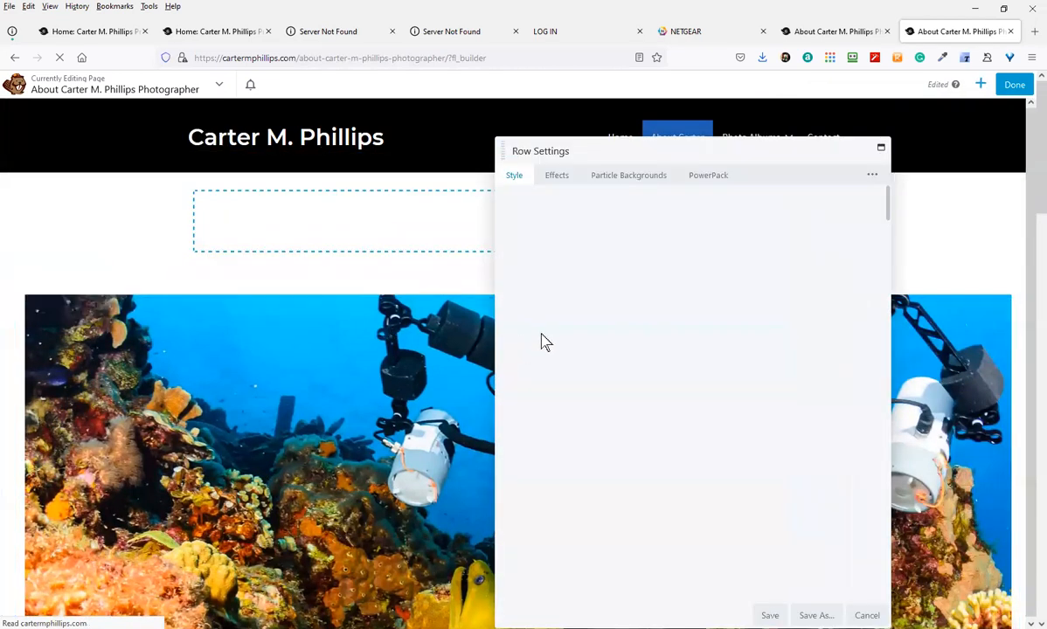
pyautogui.click(689, 222)
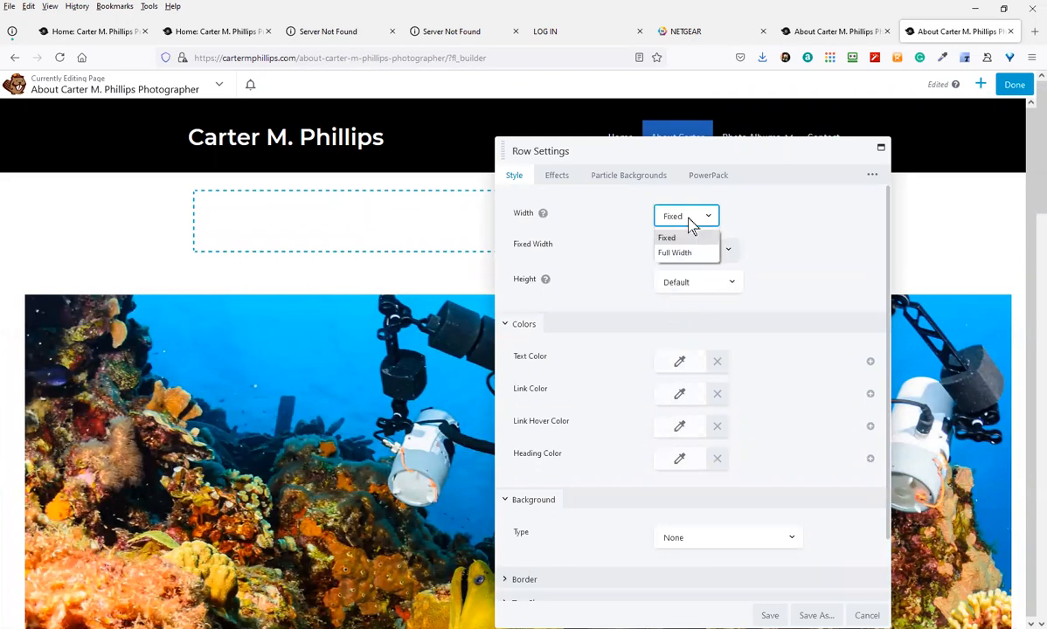
pyautogui.click(681, 253)
pyautogui.scroll(-2, 616, 472)
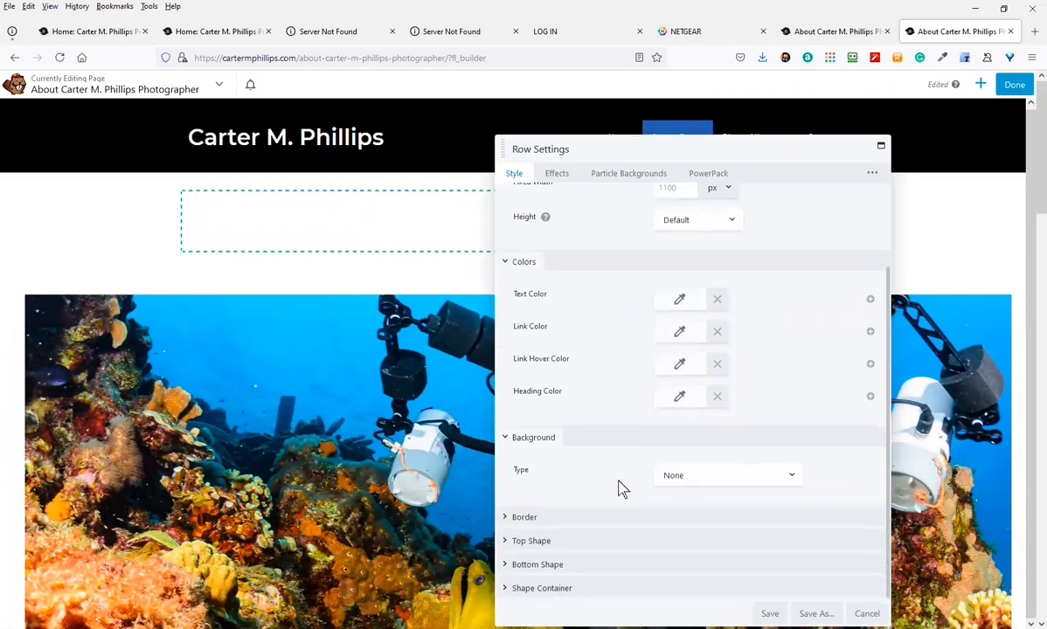
pyautogui.scroll(-3, 603, 481)
pyautogui.click(743, 480)
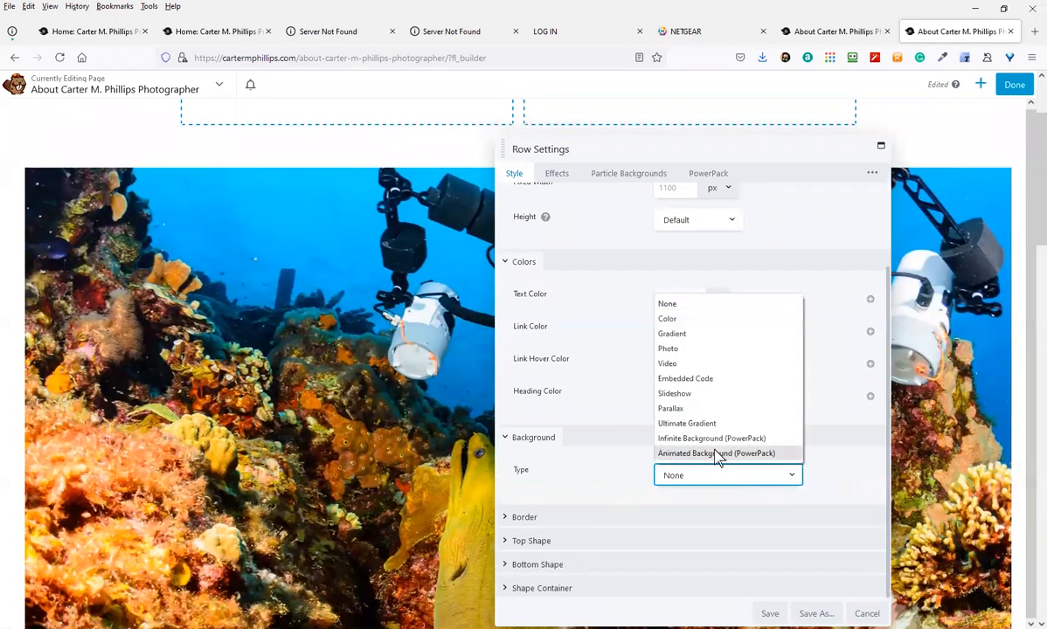
pyautogui.click(688, 319)
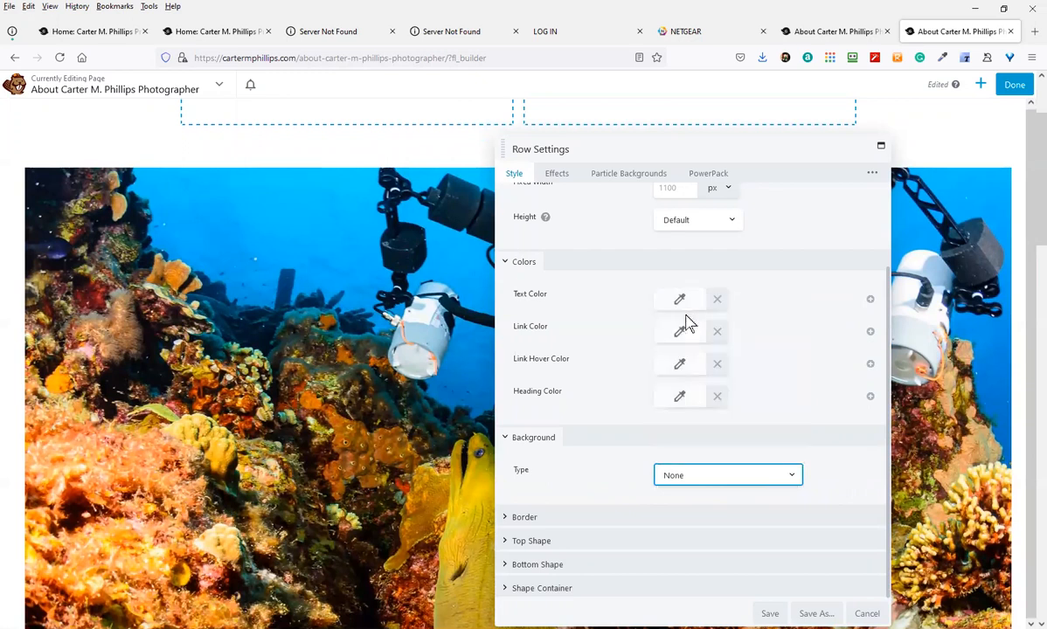
pyautogui.click(679, 554)
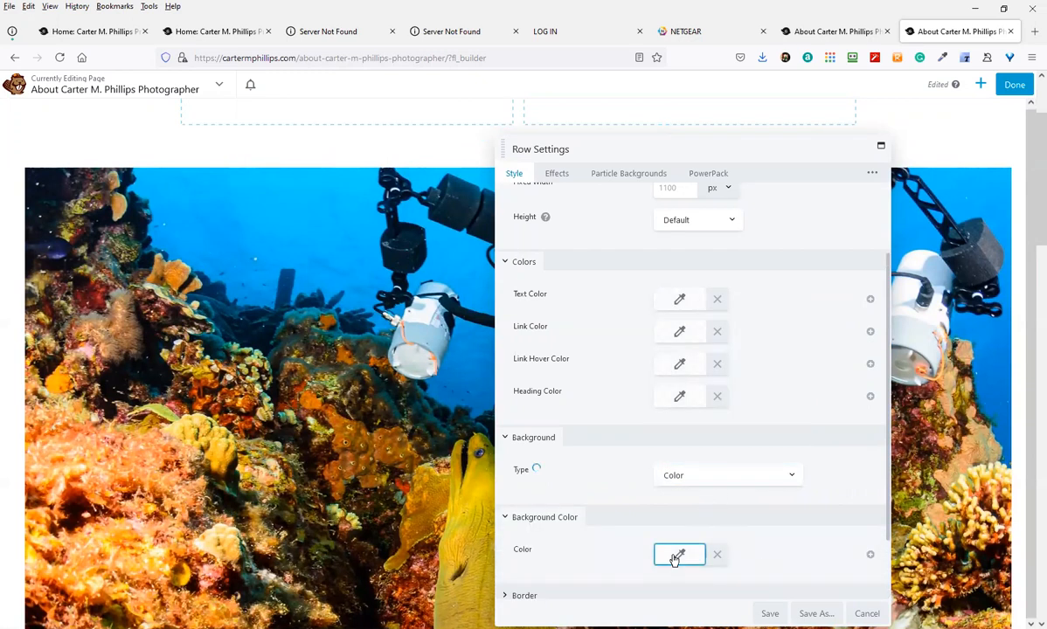
pyautogui.click(701, 431)
pyautogui.click(685, 414)
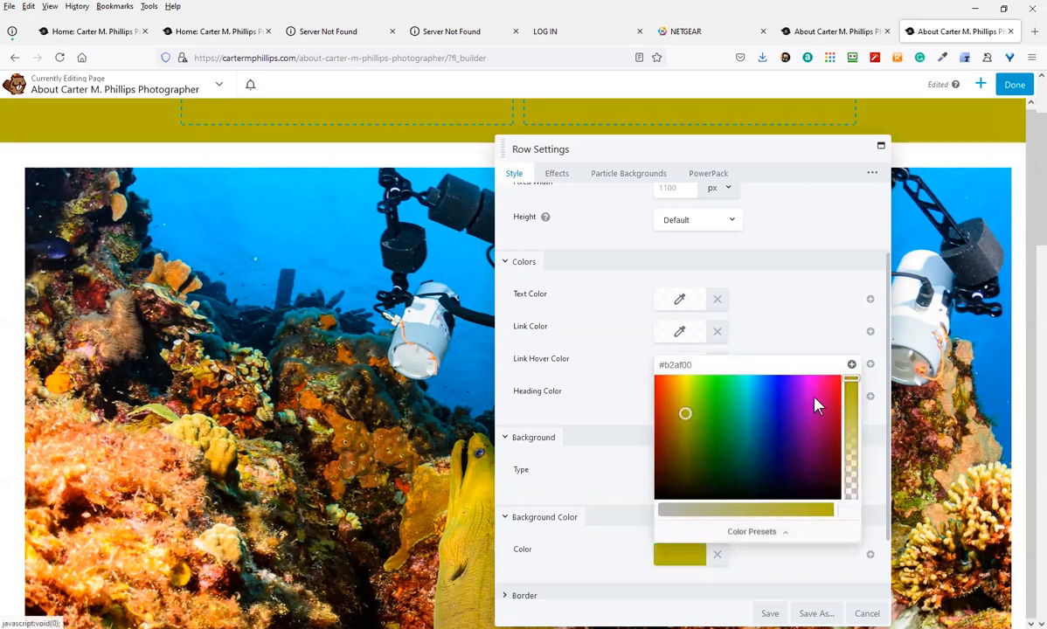
pyautogui.moveTo(848, 385); pyautogui.dragTo(851, 440)
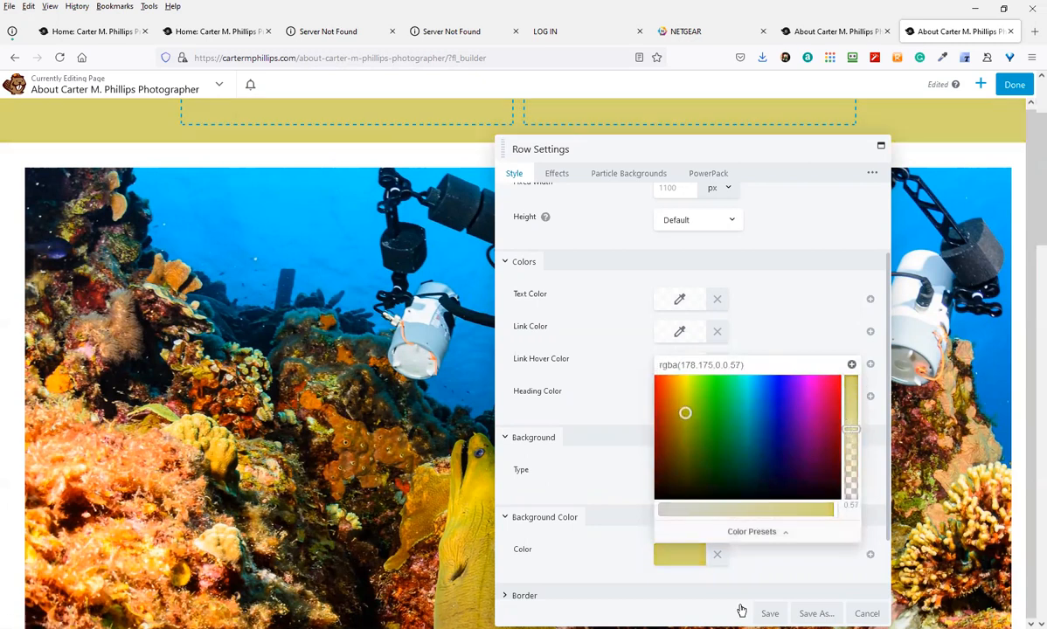
pyautogui.click(770, 613)
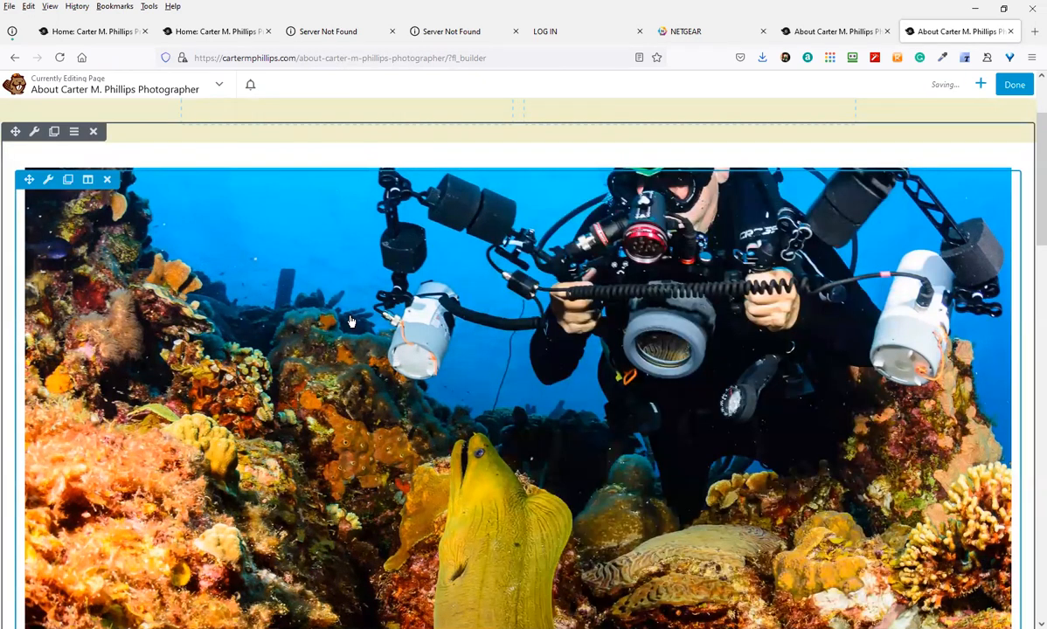
# Open the Modules panel and switch the module group to WordPress Widgets
pyautogui.scroll(3, 237, 142)
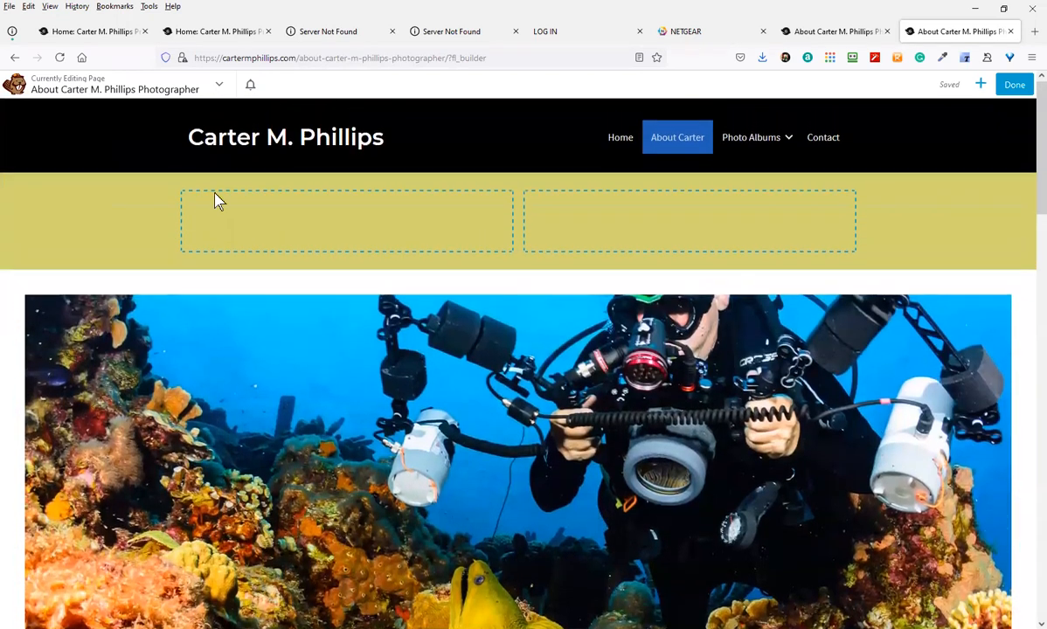
pyautogui.click(985, 85)
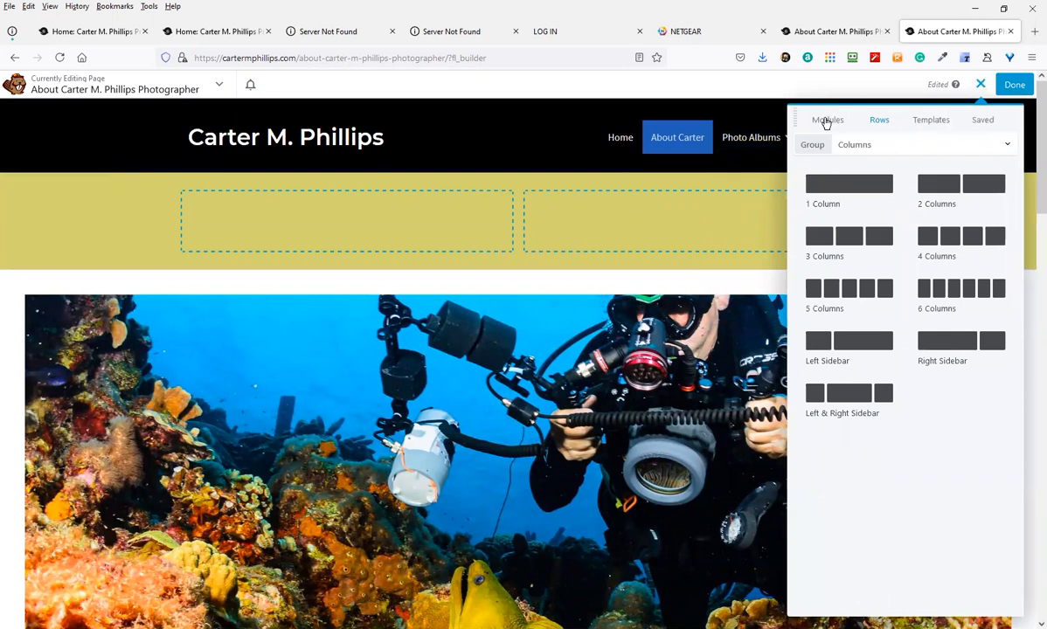
pyautogui.click(827, 122)
pyautogui.scroll(-5, 872, 350)
pyautogui.scroll(-2, 870, 395)
pyautogui.scroll(5, 865, 424)
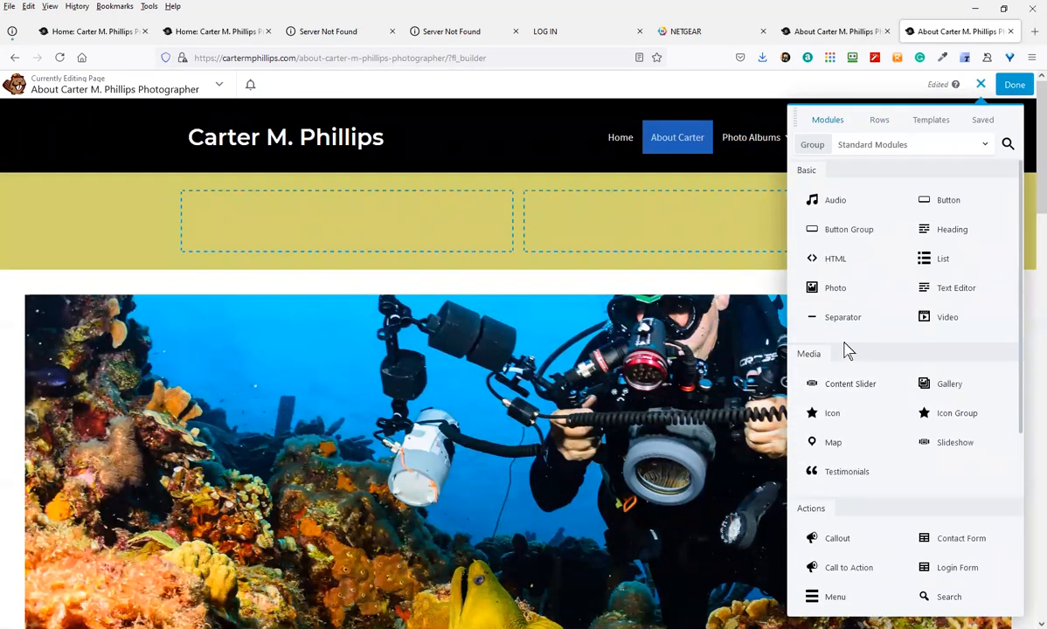
pyautogui.click(882, 147)
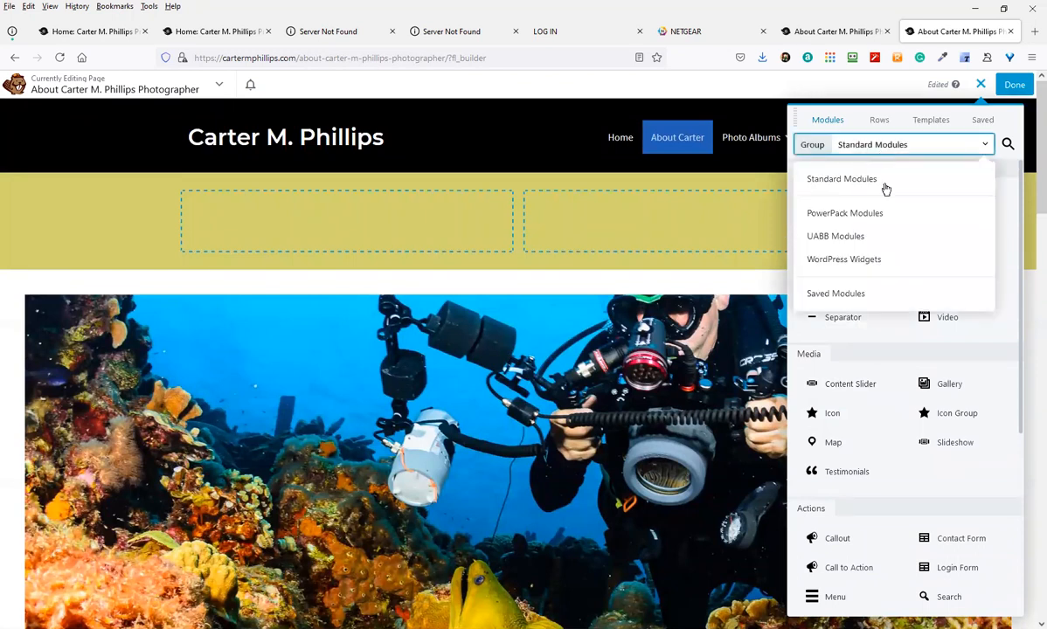
pyautogui.click(874, 212)
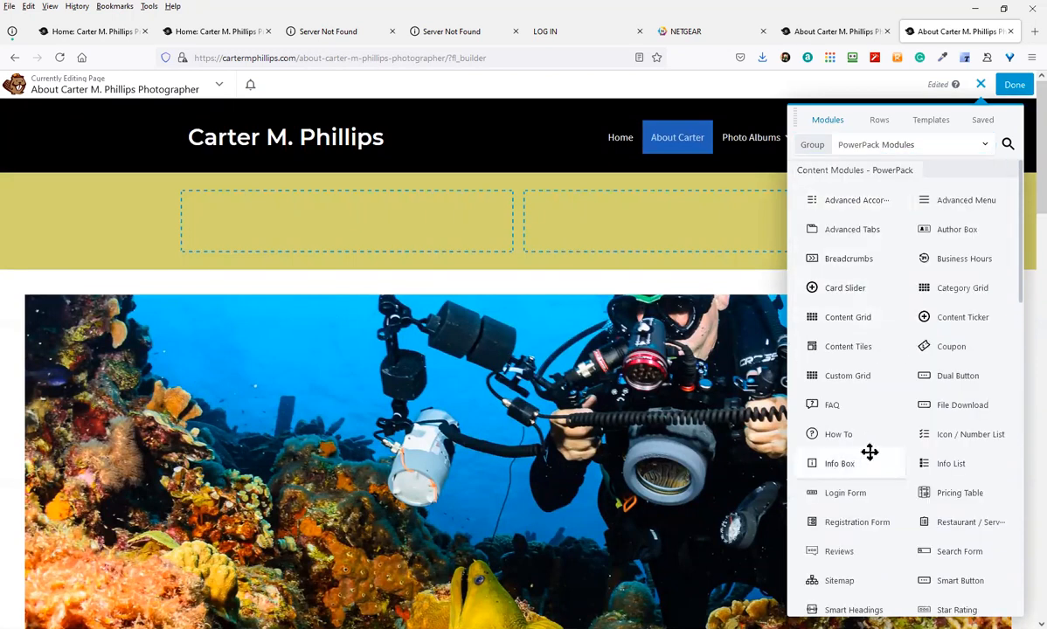
pyautogui.scroll(-5, 870, 452)
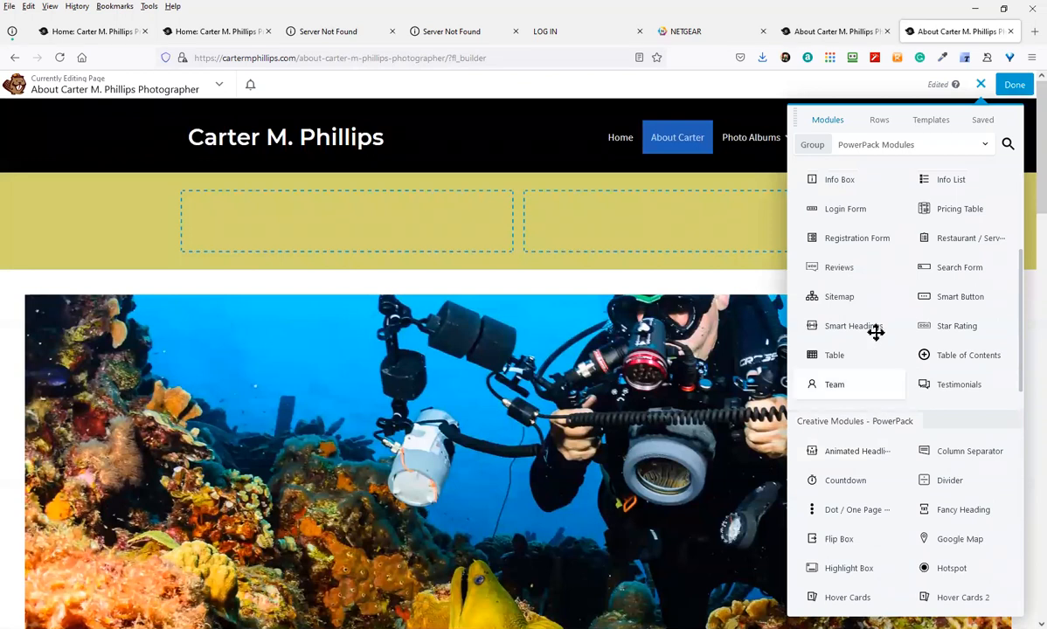
pyautogui.scroll(-3, 946, 316)
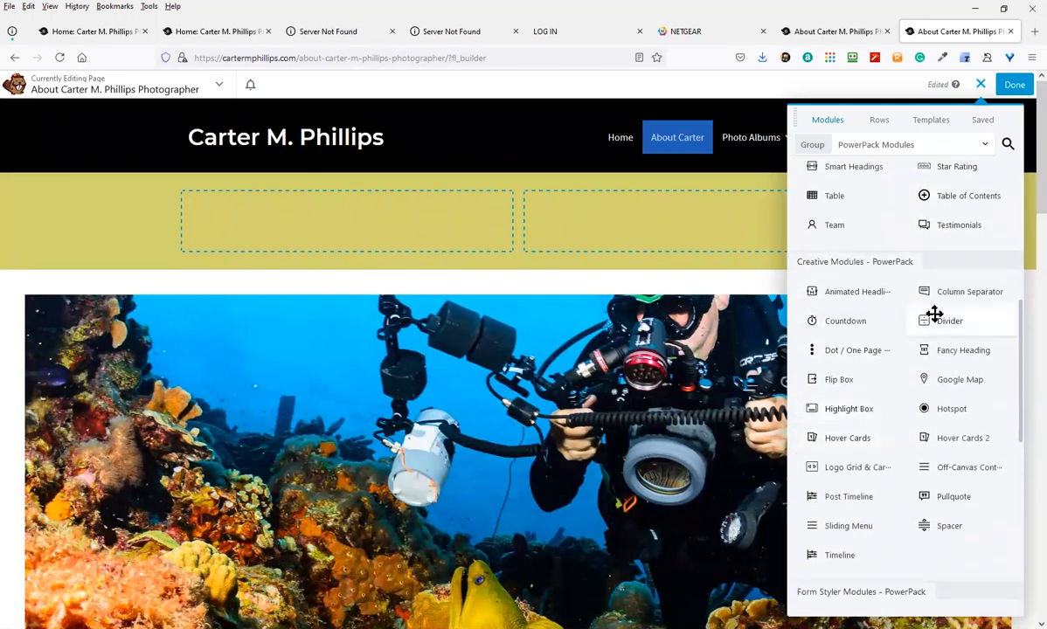
pyautogui.click(879, 144)
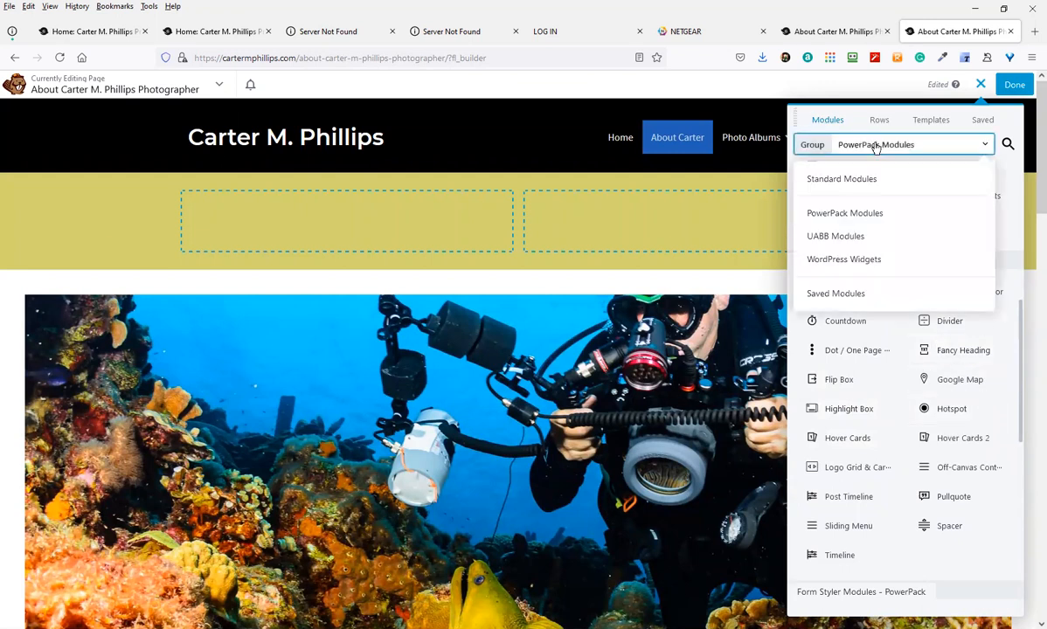
pyautogui.click(866, 257)
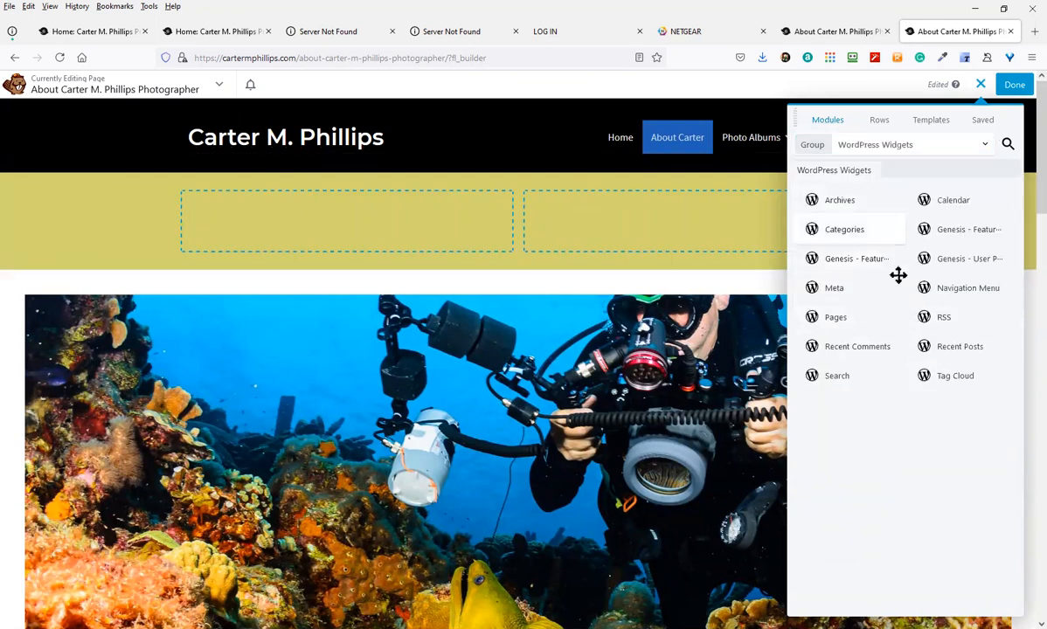
# Drop a Calendar widget titled 'dsfsdaf' into the row's right column and save it
pyautogui.moveTo(923, 199); pyautogui.dragTo(658, 248)
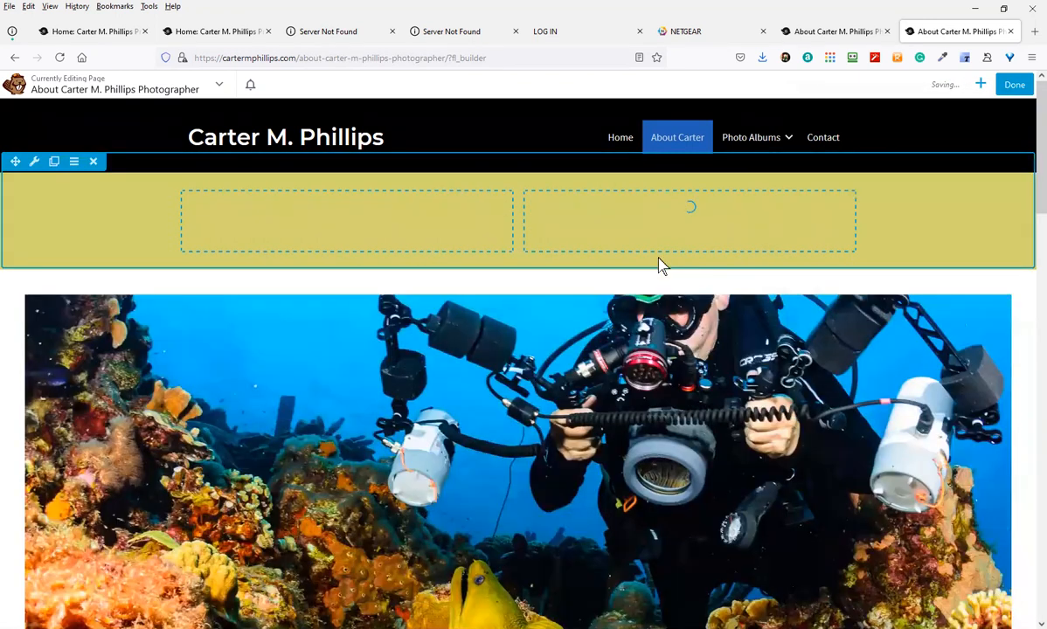
pyautogui.write('dsfsdaf')
pyautogui.click(759, 612)
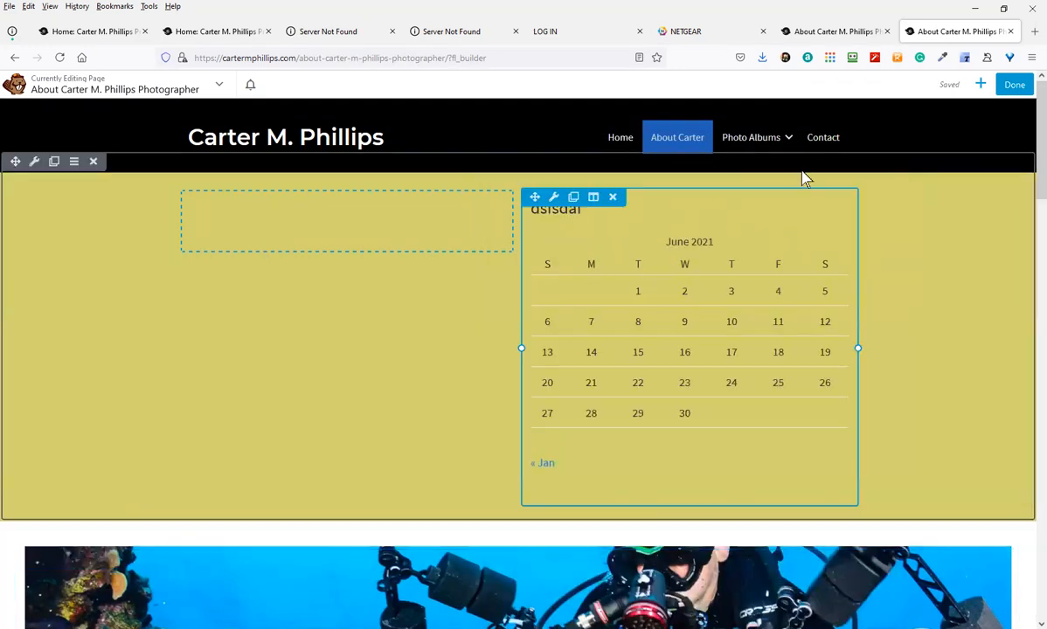
# Place a standard Photo module in the yellow row's empty left column
pyautogui.click(980, 84)
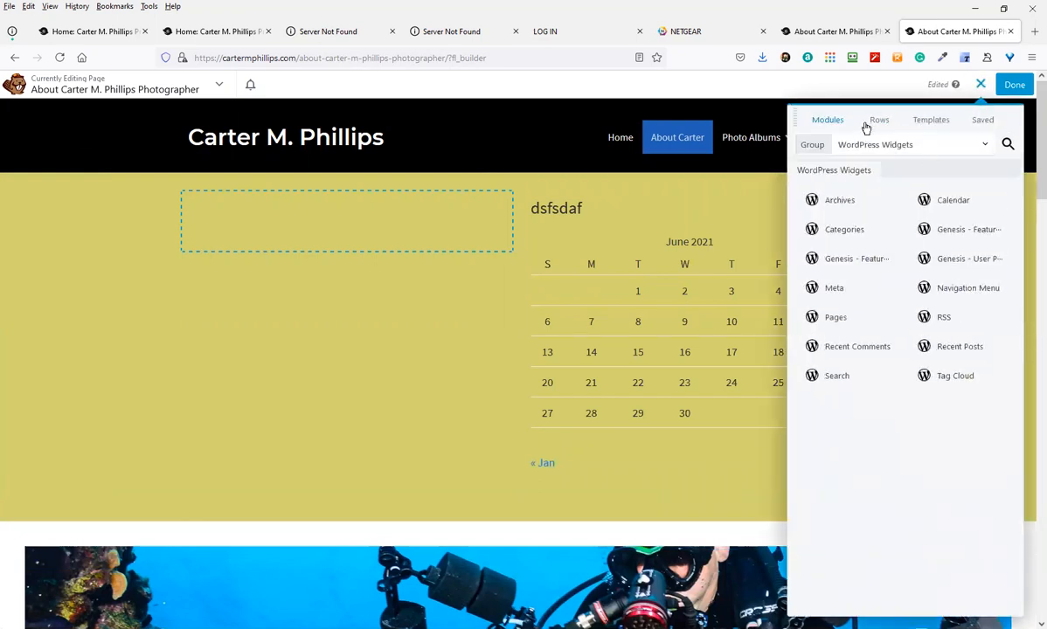
pyautogui.click(870, 146)
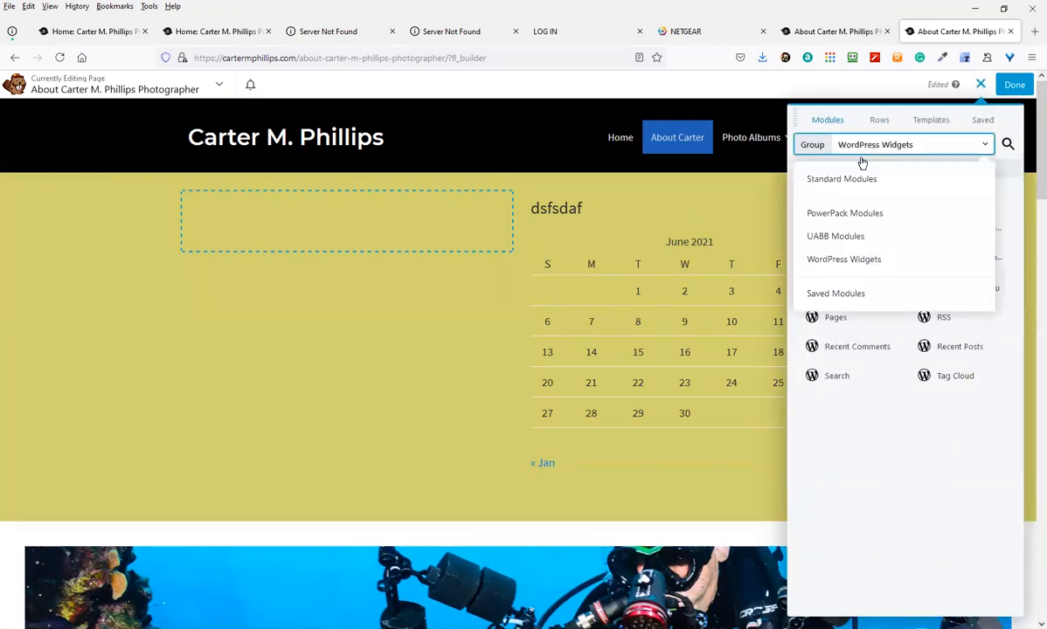
pyautogui.click(839, 212)
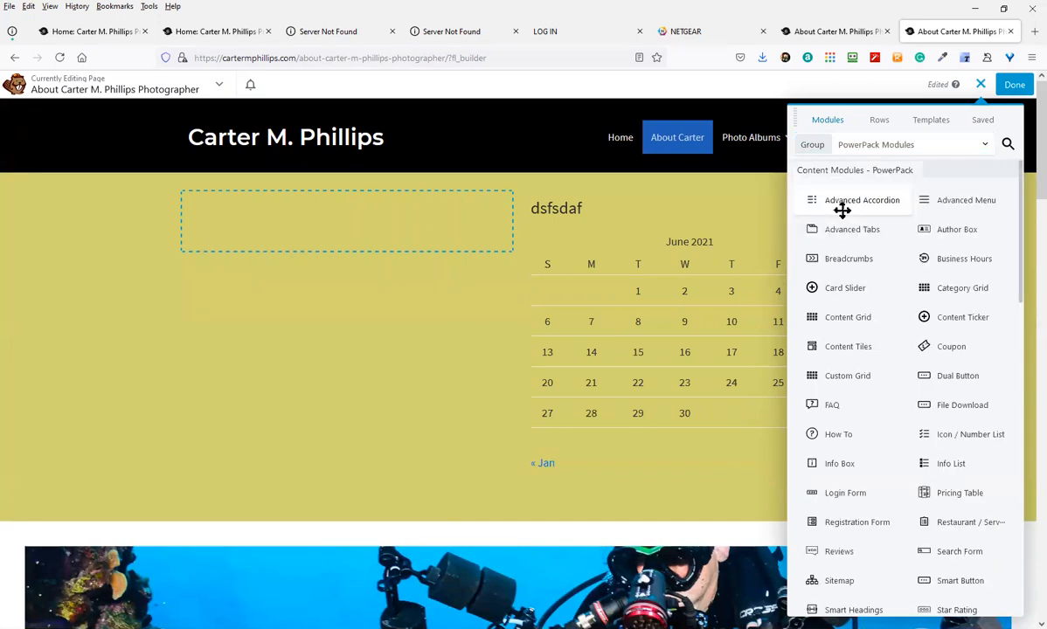
pyautogui.click(860, 147)
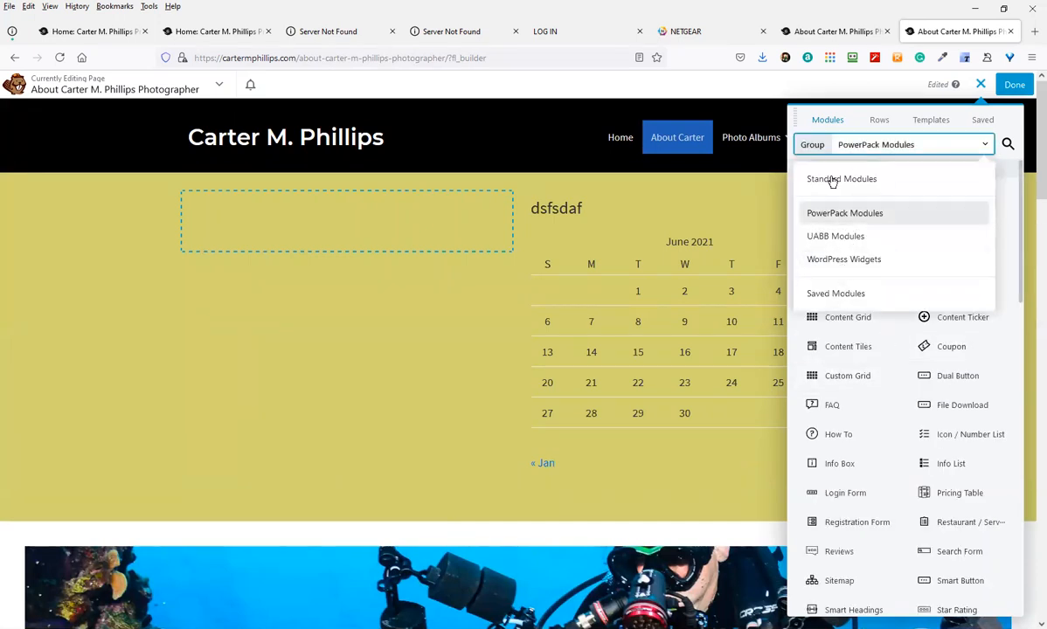
pyautogui.click(832, 180)
pyautogui.moveTo(748, 269); pyautogui.dragTo(440, 288)
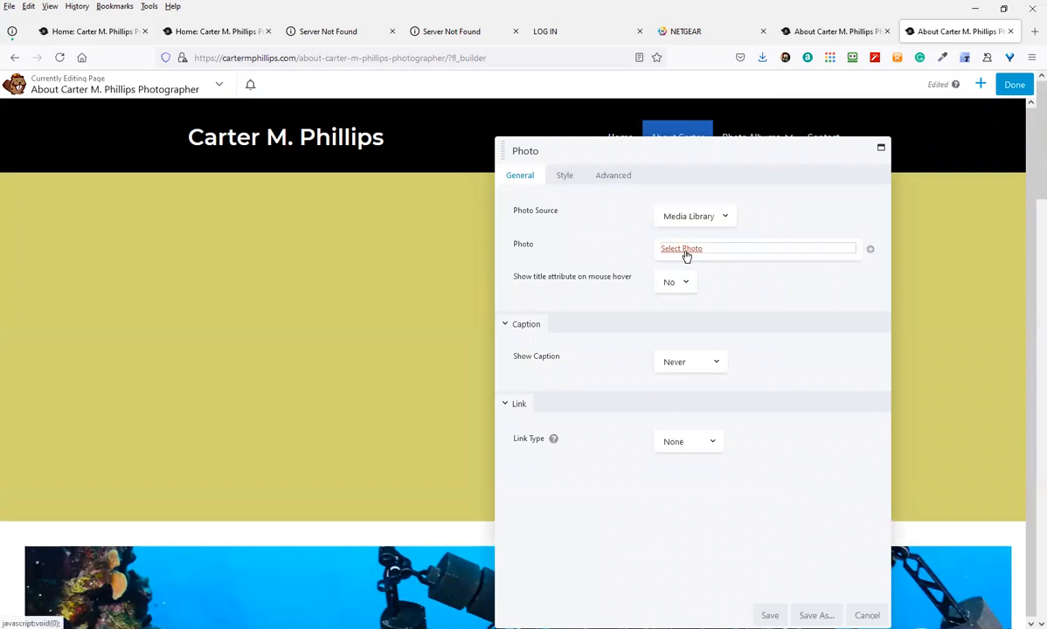
# Select the JC-Ballroom-2-2 dancers photo at Large 805 x 1024 size and save
pyautogui.click(685, 252)
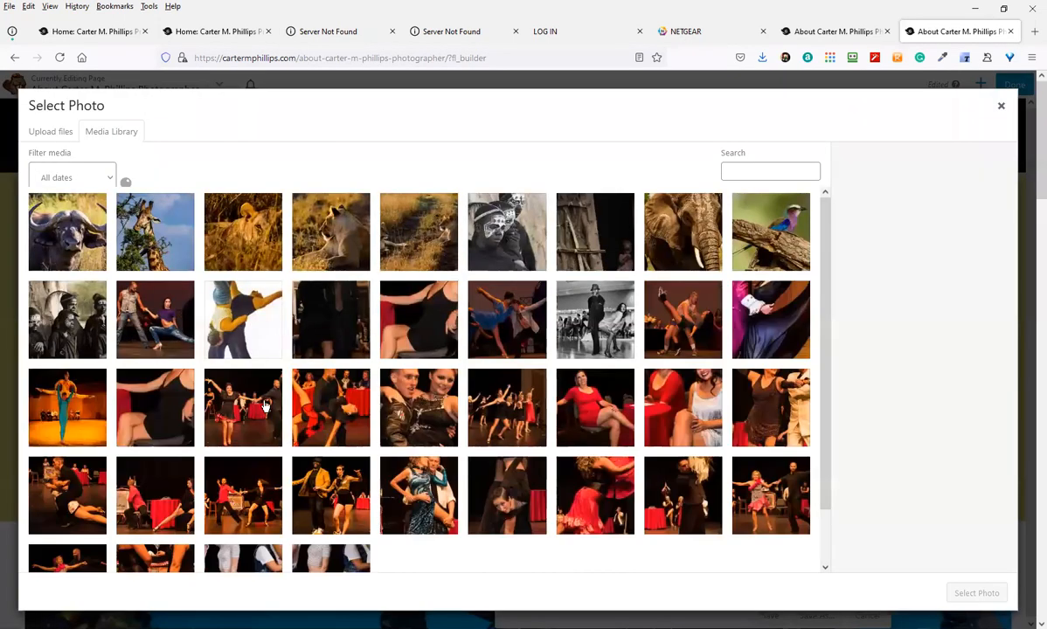
pyautogui.click(270, 333)
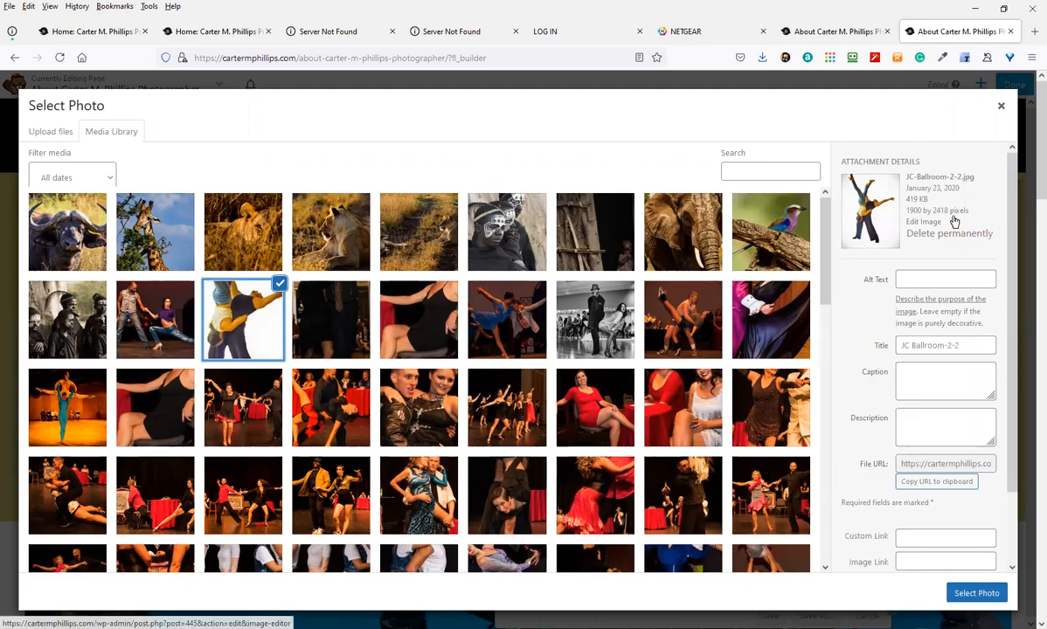
pyautogui.click(963, 598)
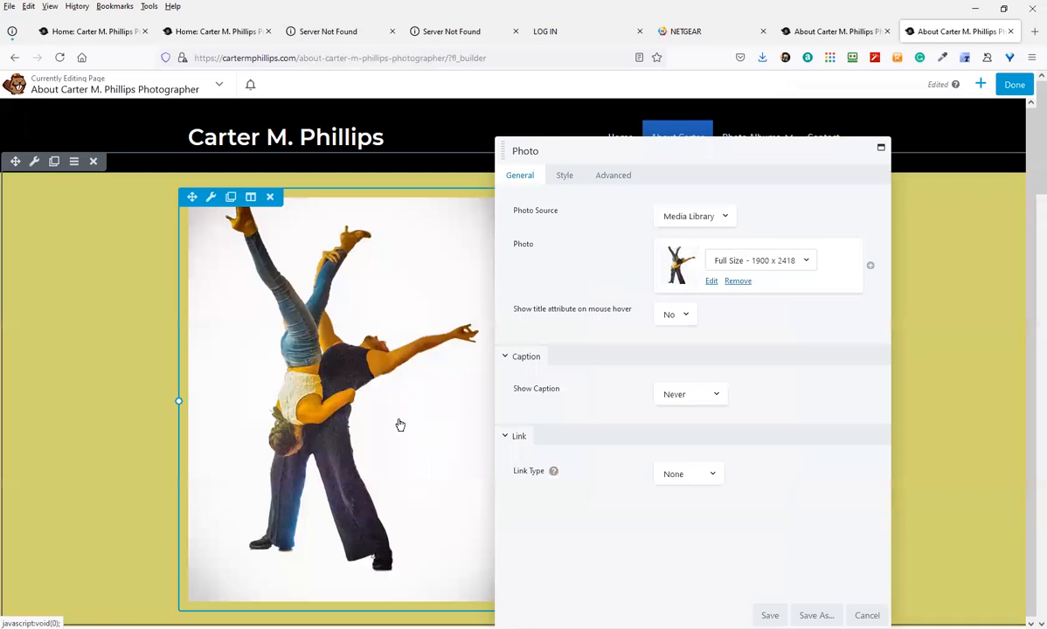
pyautogui.click(759, 264)
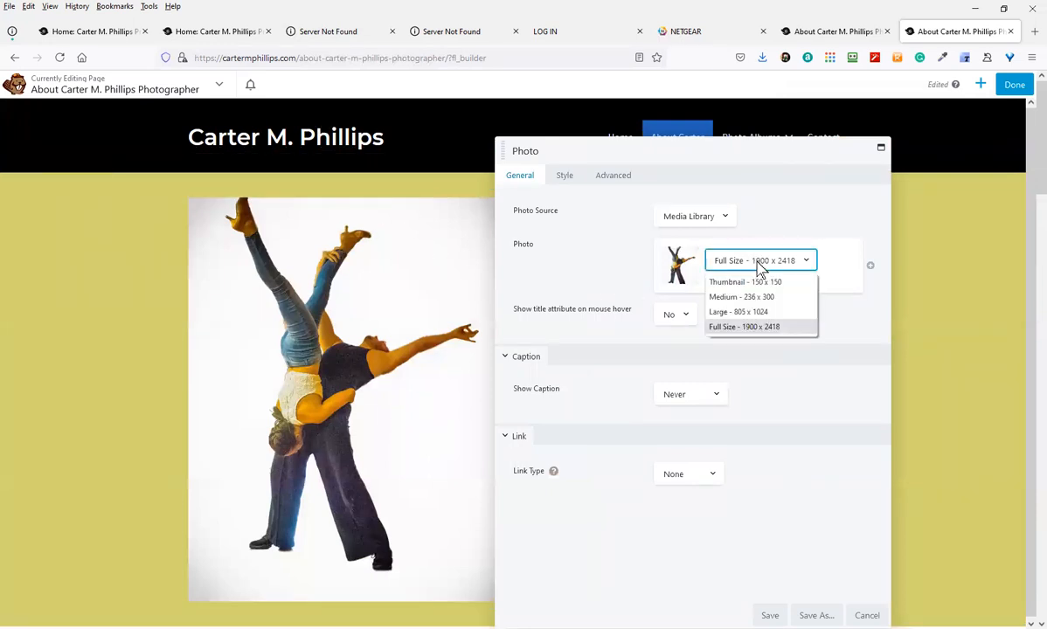
pyautogui.click(766, 312)
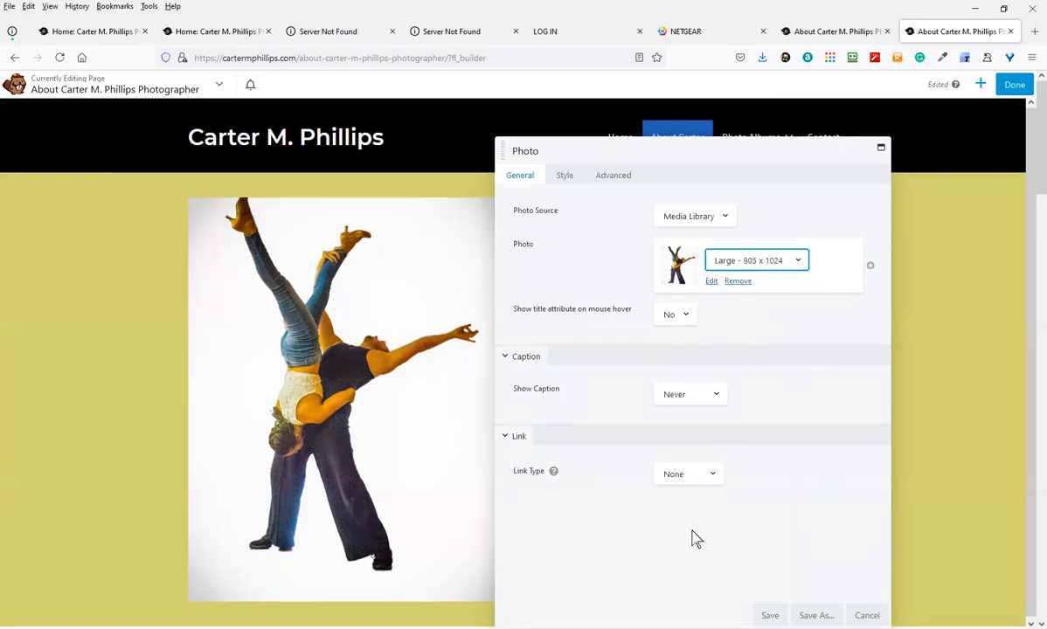
pyautogui.click(769, 615)
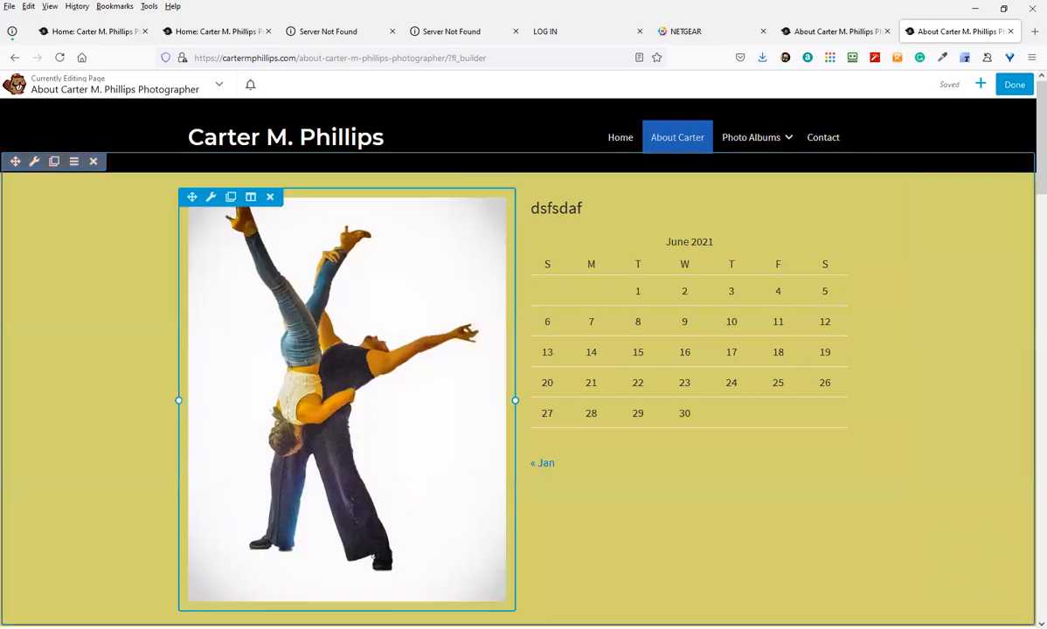
# Switch the module panel's group to UABB Modules
pyautogui.scroll(-1, 432, 376)
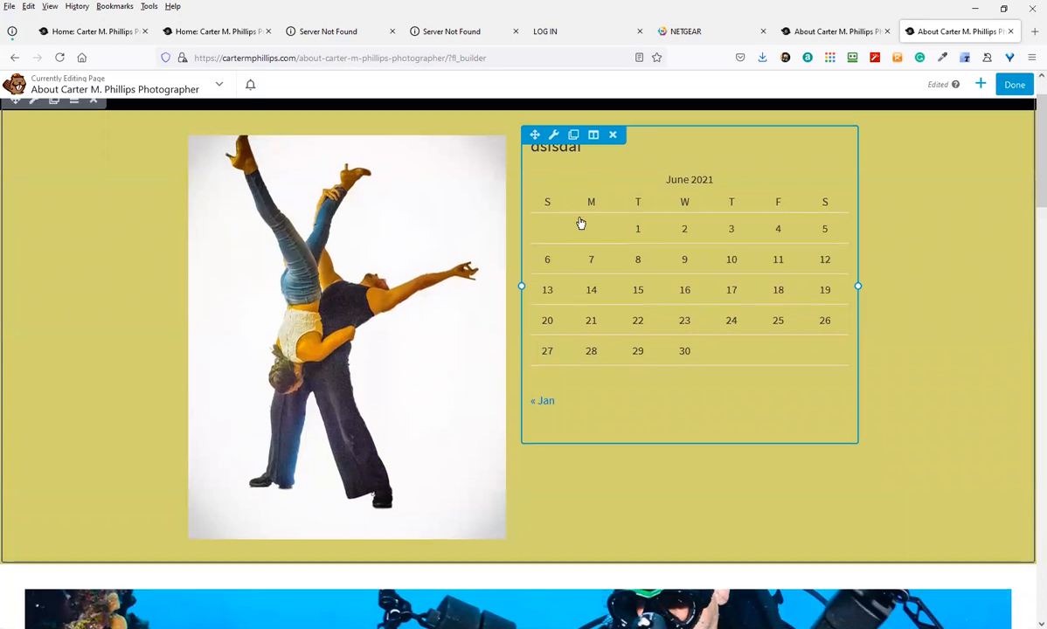
pyautogui.scroll(1, 580, 222)
pyautogui.click(980, 84)
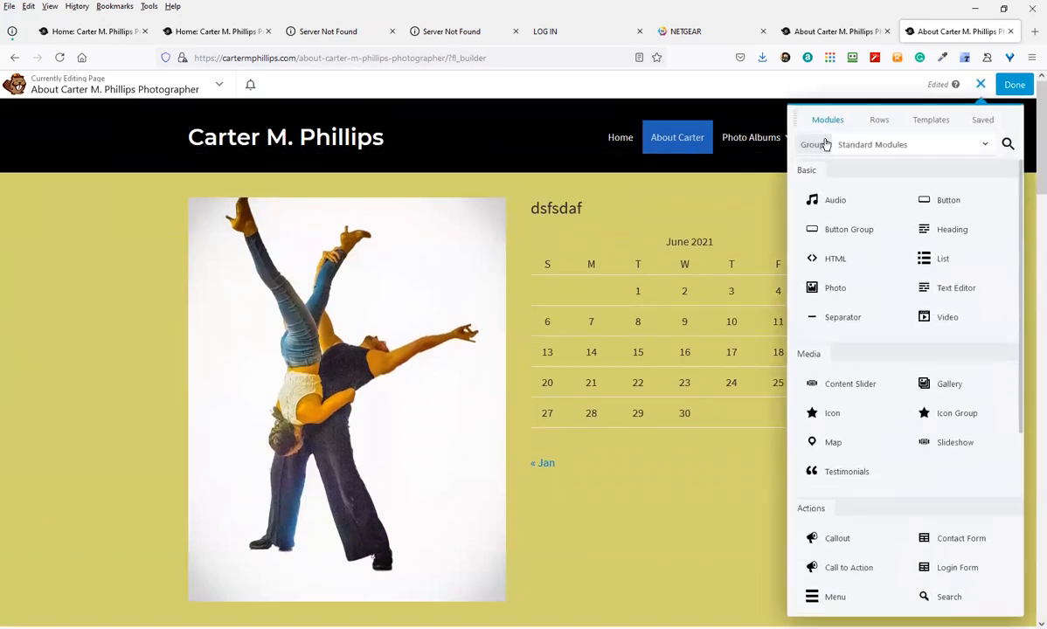
pyautogui.click(858, 147)
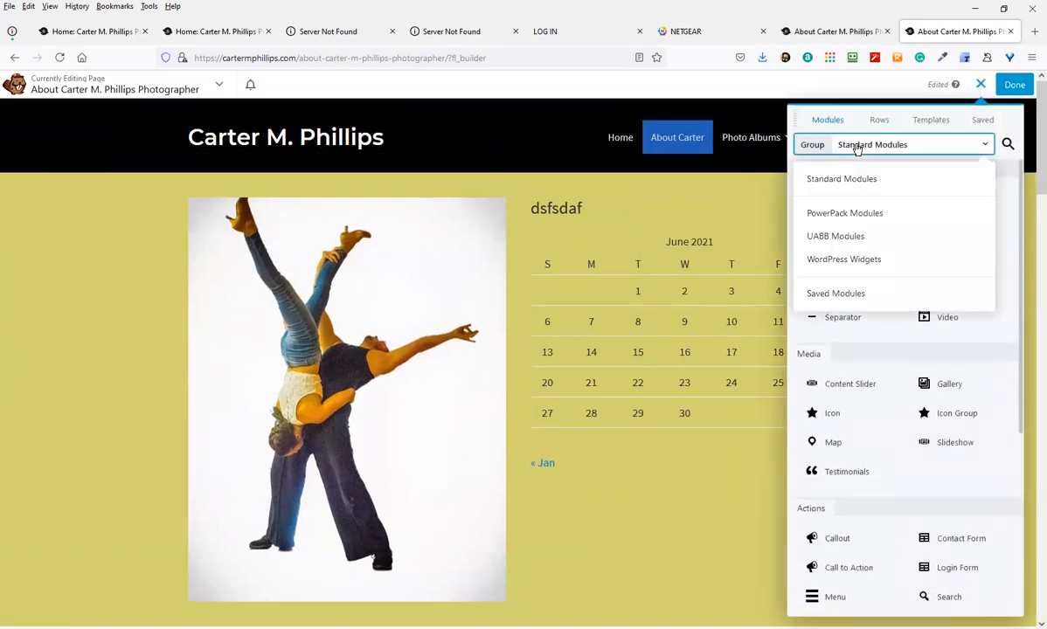
pyautogui.click(858, 236)
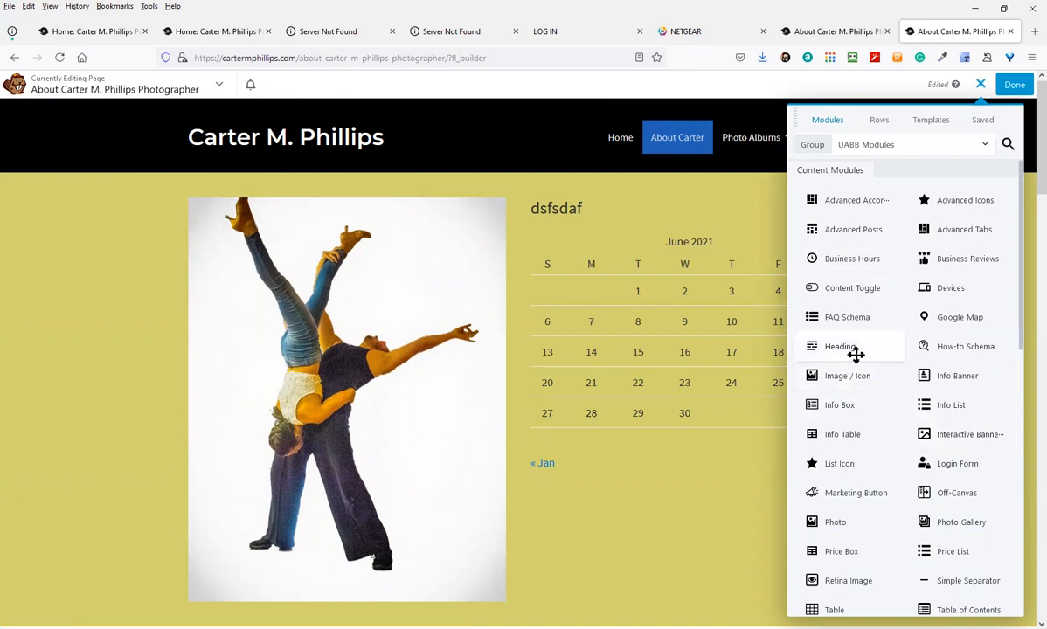
# Place a UABB Table module above the calendar and save its default content
pyautogui.scroll(-3, 903, 519)
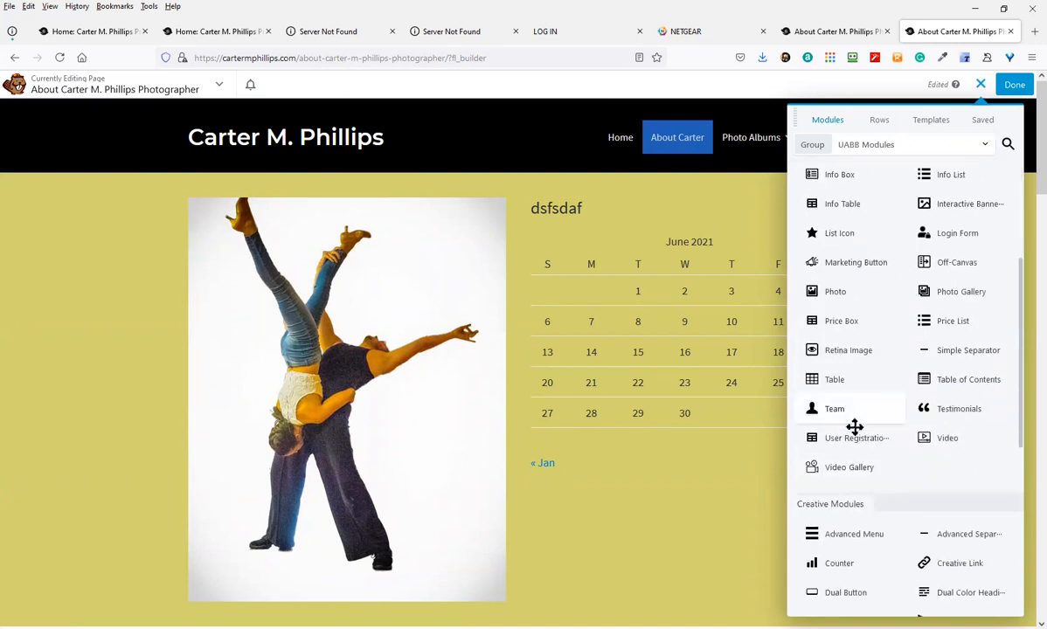
pyautogui.moveTo(837, 378); pyautogui.dragTo(760, 291)
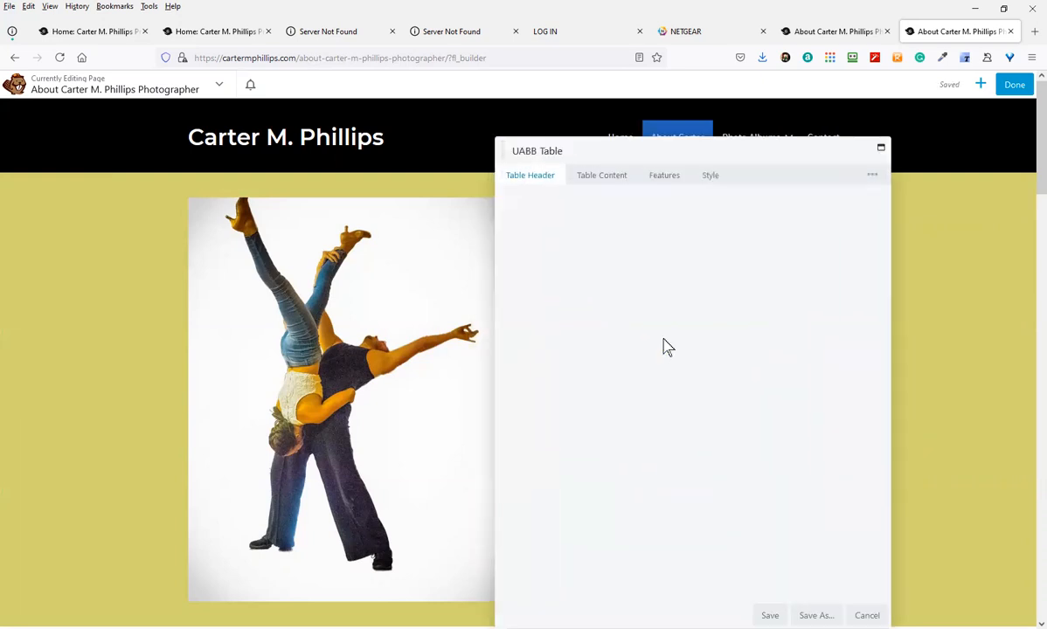
pyautogui.click(770, 615)
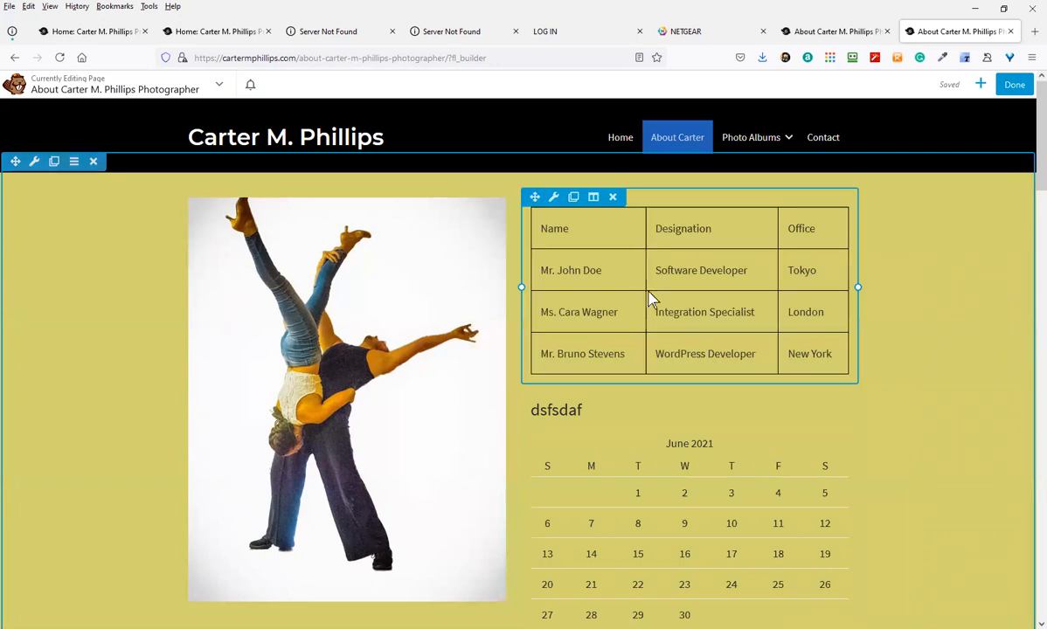
pyautogui.scroll(-2, 674, 425)
pyautogui.scroll(2, 667, 420)
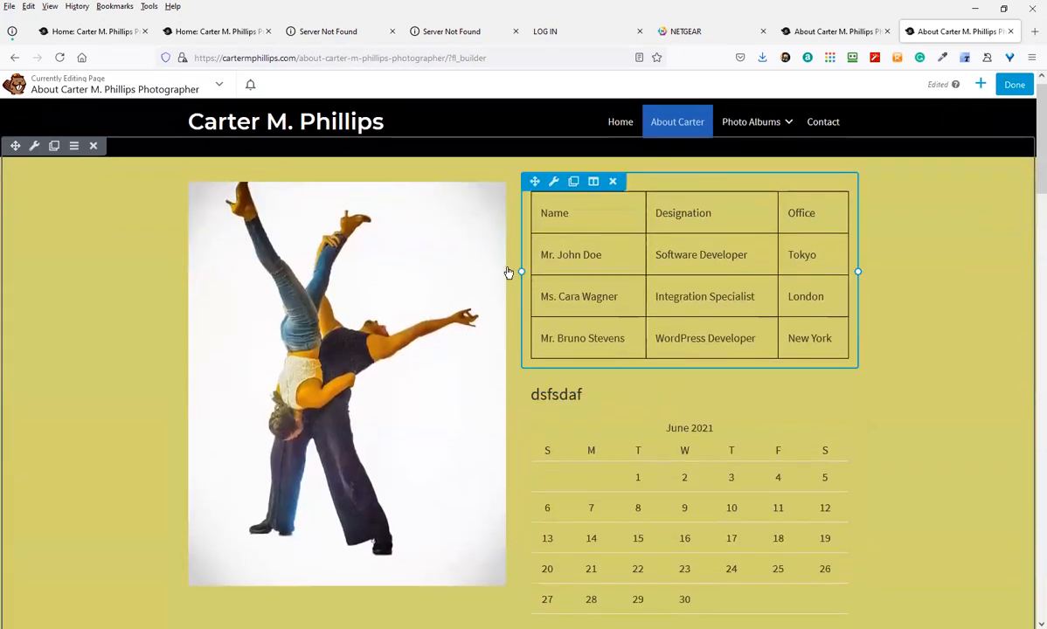
pyautogui.scroll(-2, 70, 371)
pyautogui.scroll(3, 77, 297)
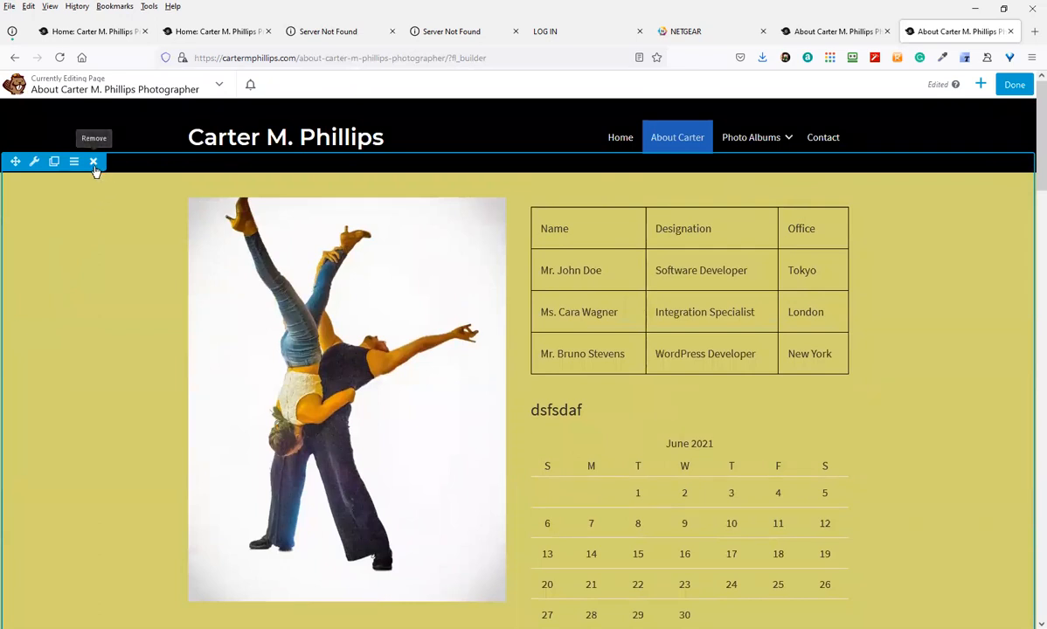
pyautogui.click(981, 83)
# Drop a 3 Columns layout into the yellow row, then delete the whole yellow row
pyautogui.click(878, 122)
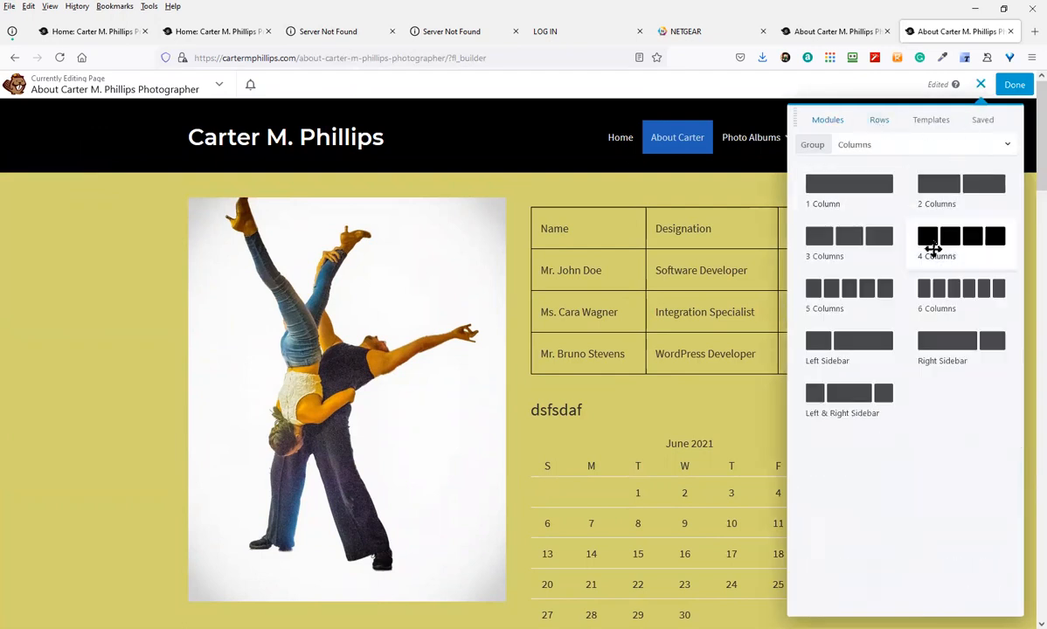
pyautogui.moveTo(856, 257); pyautogui.dragTo(516, 226)
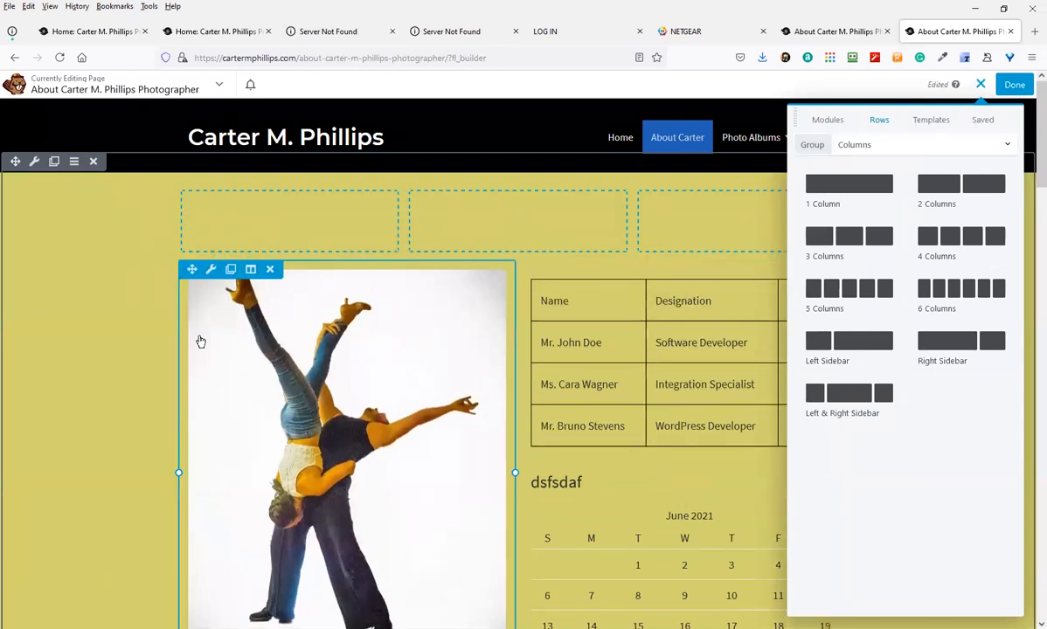
pyautogui.scroll(-3, 306, 451)
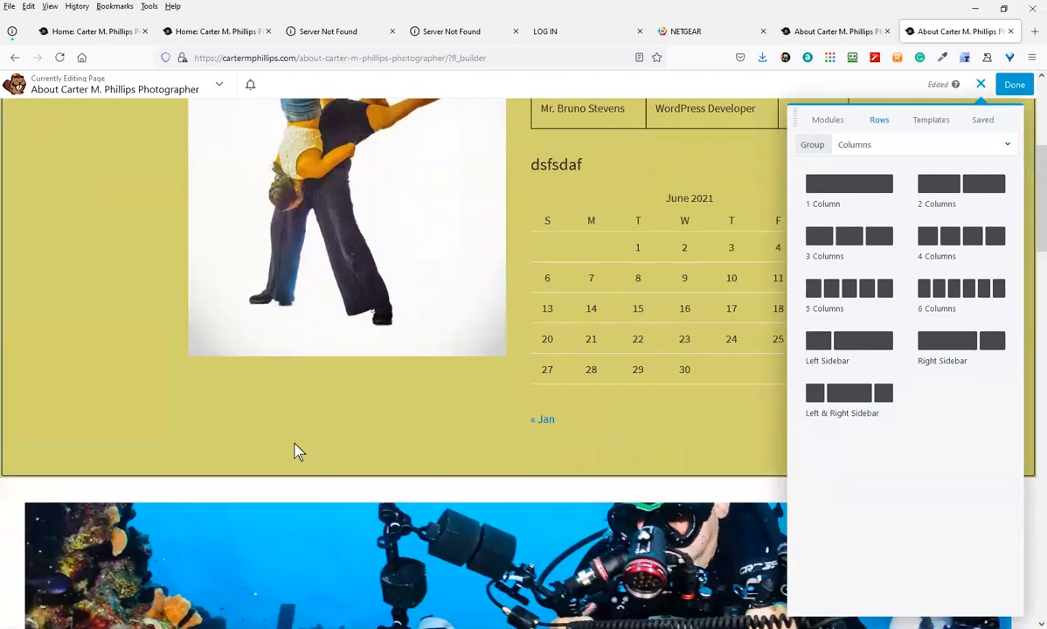
pyautogui.scroll(1, 296, 446)
pyautogui.scroll(3, 292, 443)
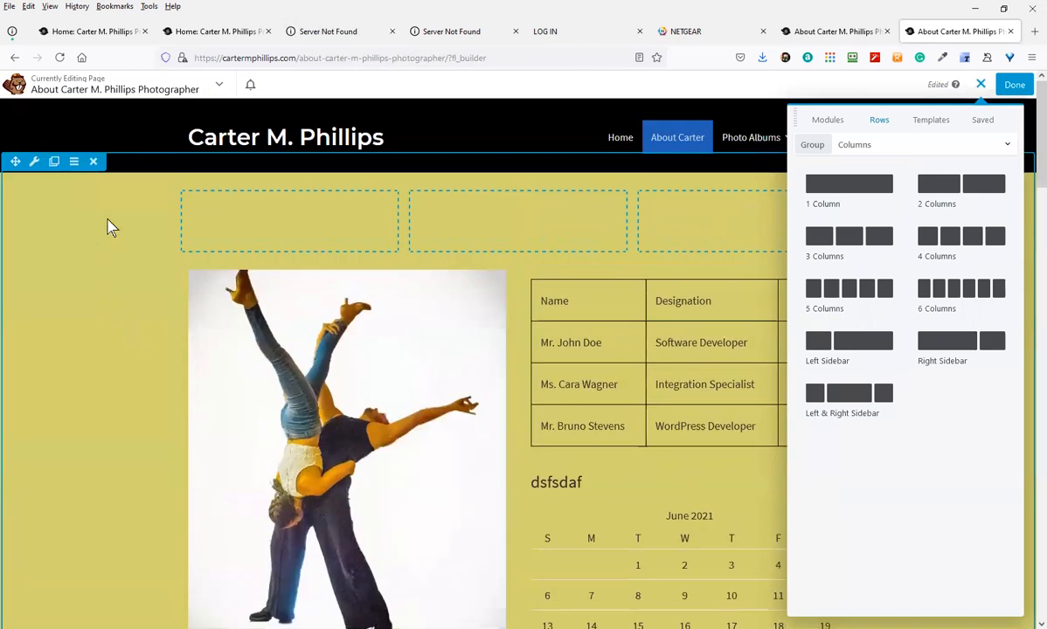
pyautogui.click(94, 163)
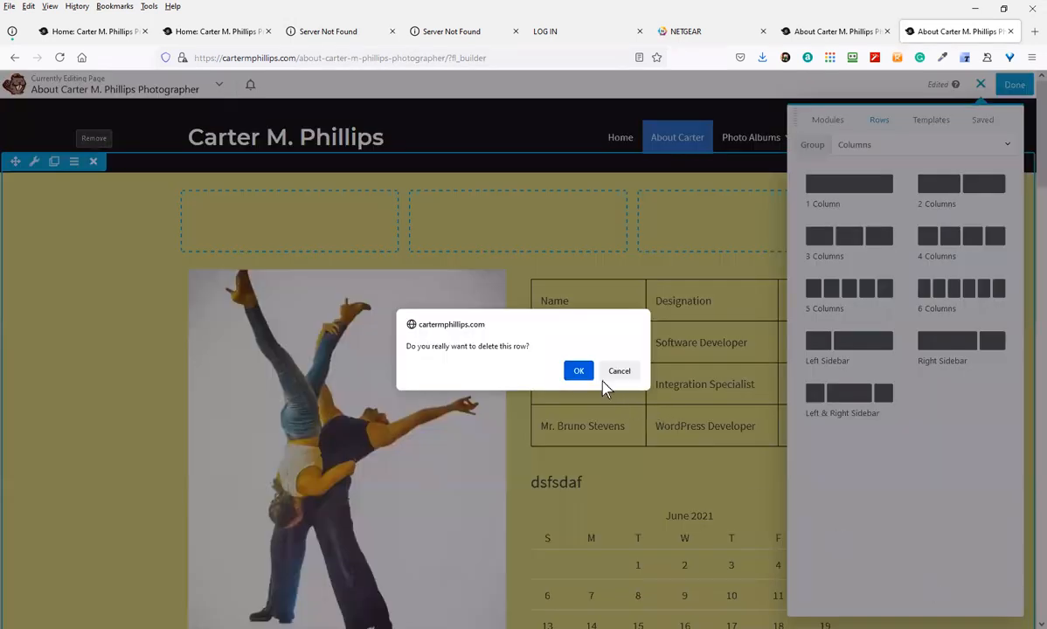
pyautogui.click(584, 370)
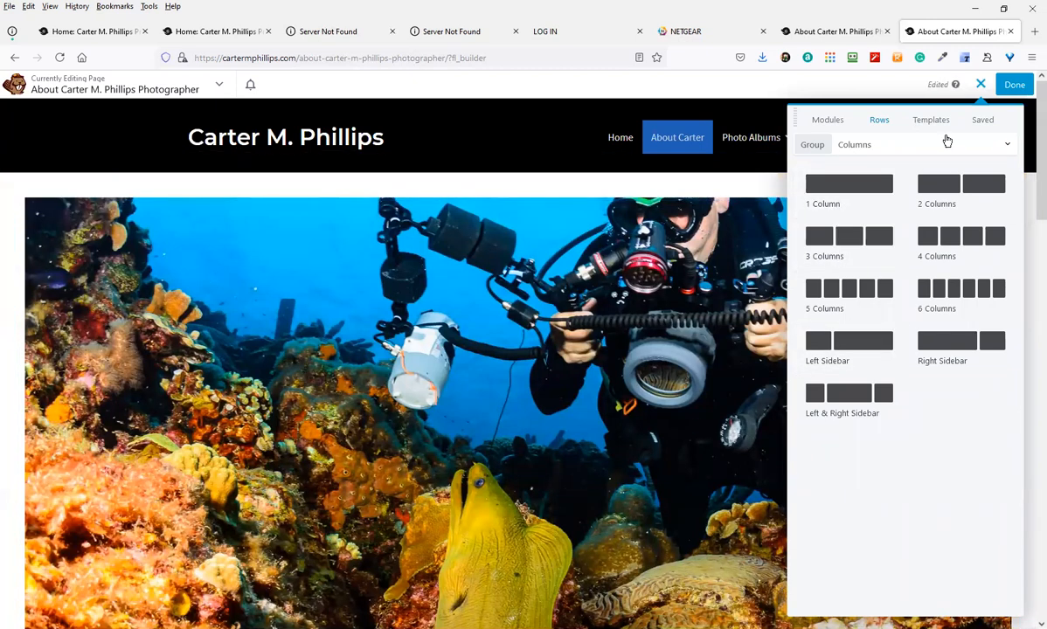
# Cancel publishing and check the diver photo row is Full Width, leaving settings unchanged
pyautogui.click(1014, 85)
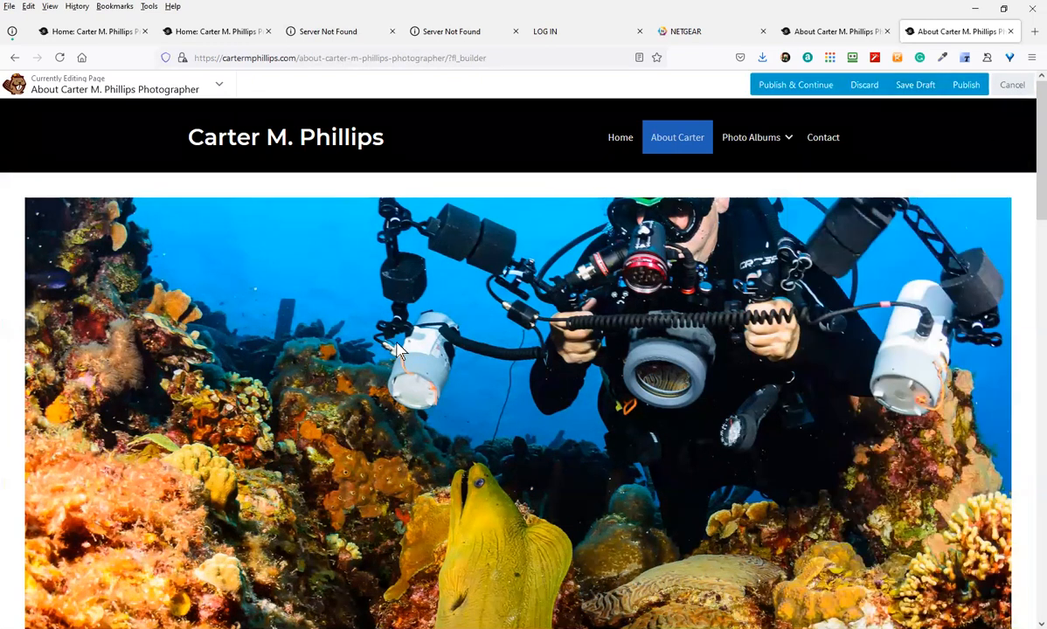
pyautogui.scroll(-3, 257, 327)
pyautogui.scroll(3, 103, 256)
pyautogui.click(274, 205)
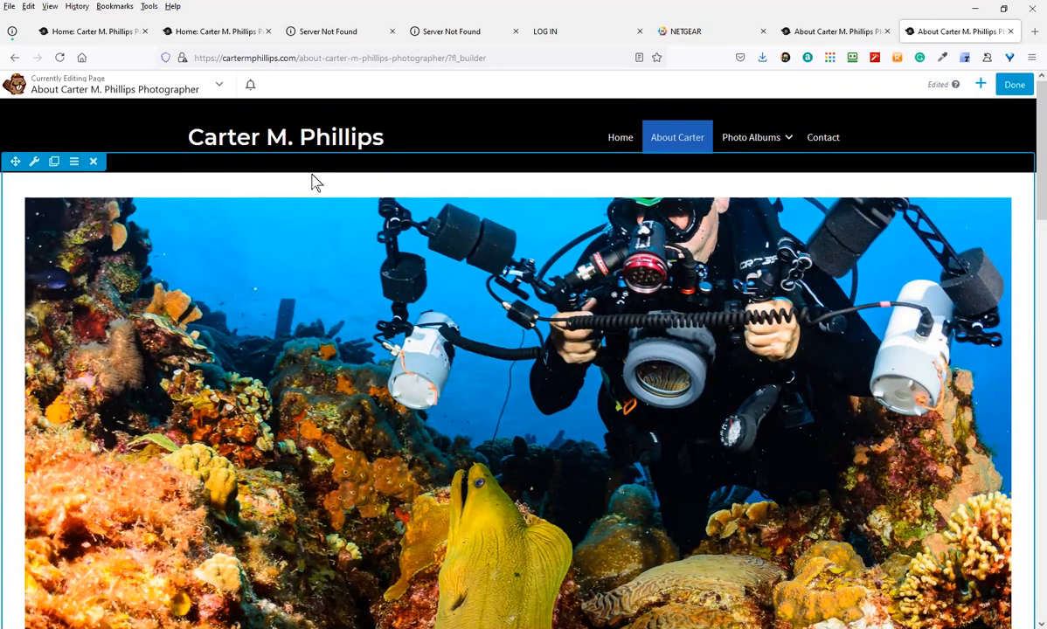
pyautogui.click(33, 166)
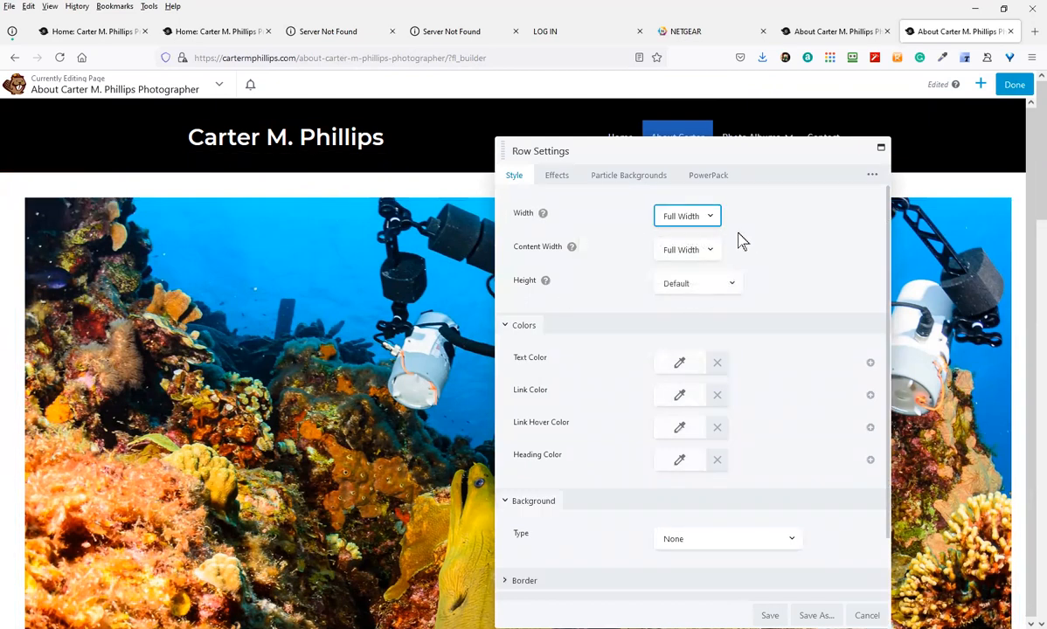
pyautogui.scroll(-1, 760, 355)
pyautogui.scroll(1, 759, 333)
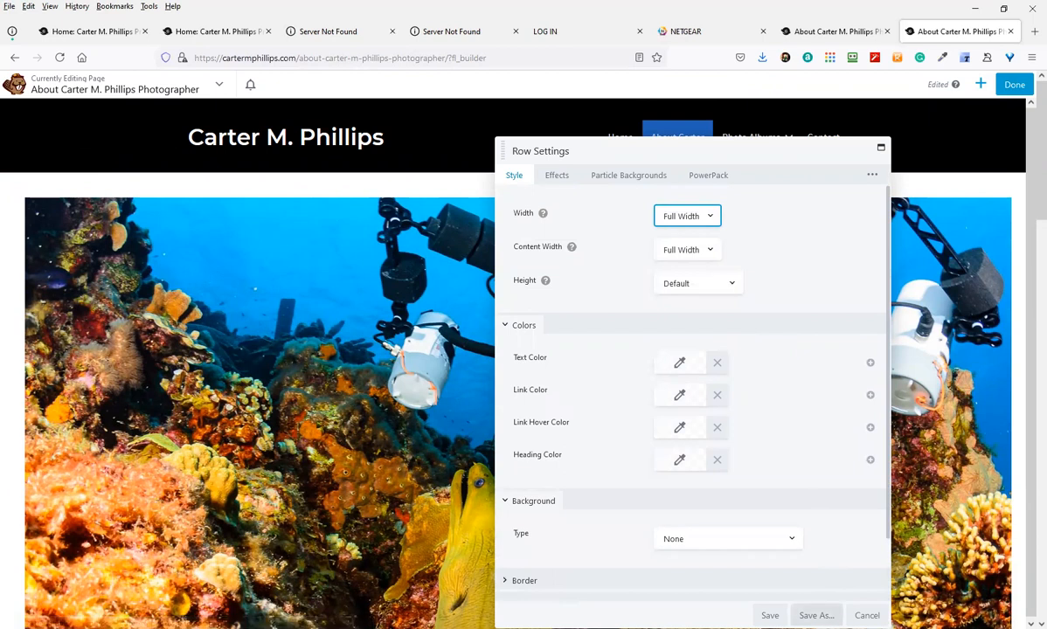
pyautogui.click(864, 615)
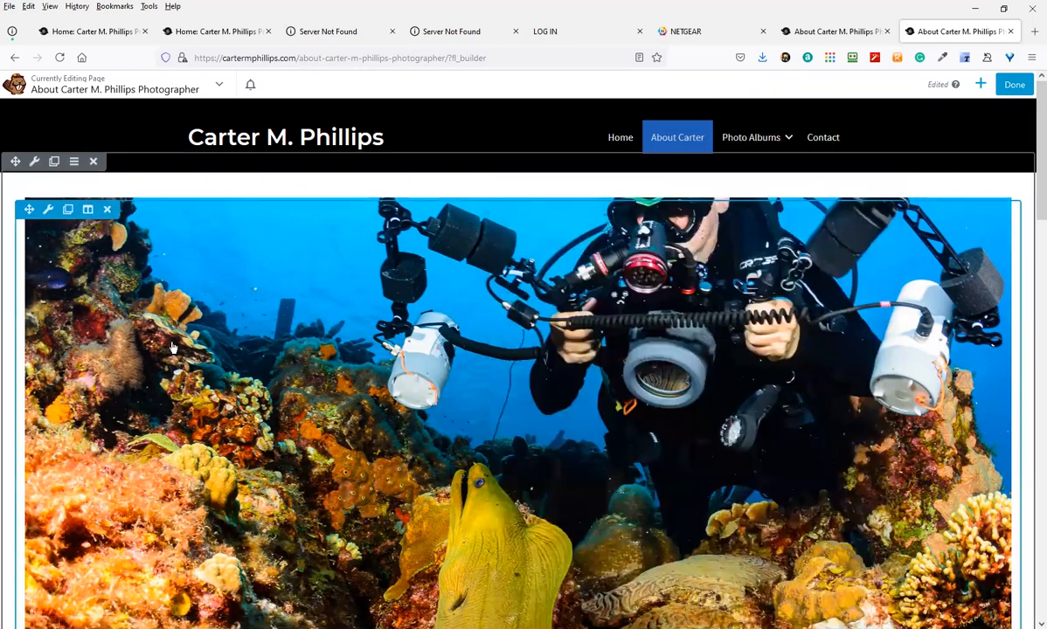
pyautogui.click(49, 210)
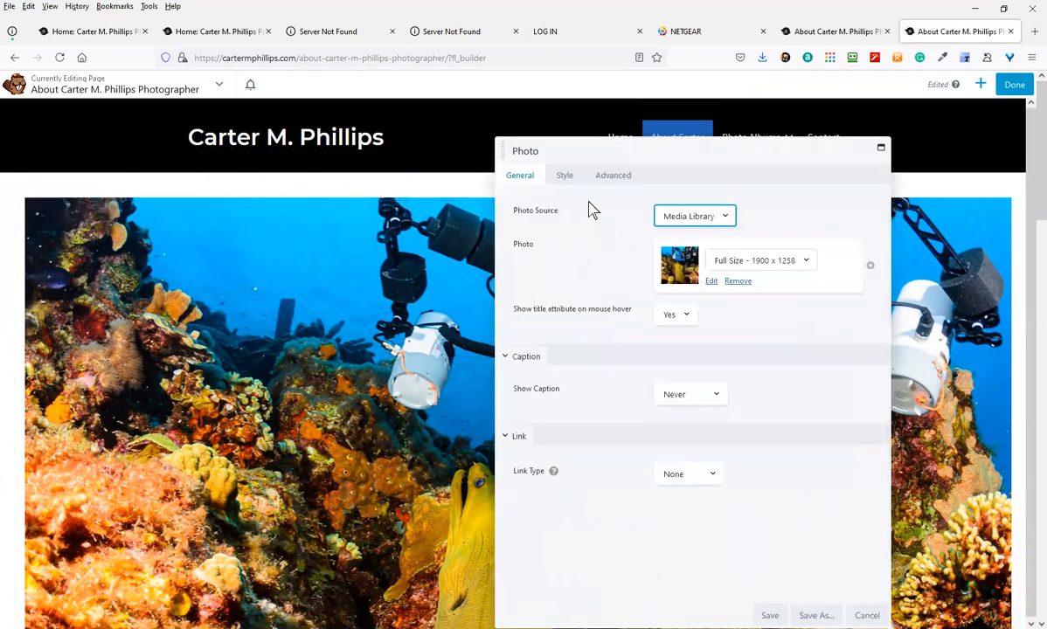
pyautogui.click(614, 176)
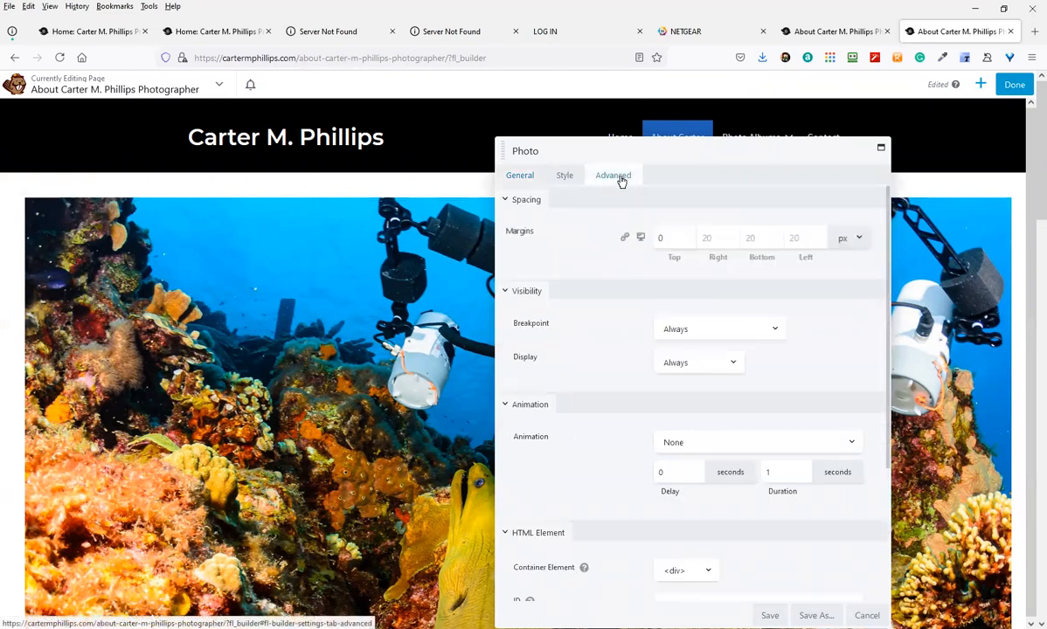
pyautogui.click(799, 239)
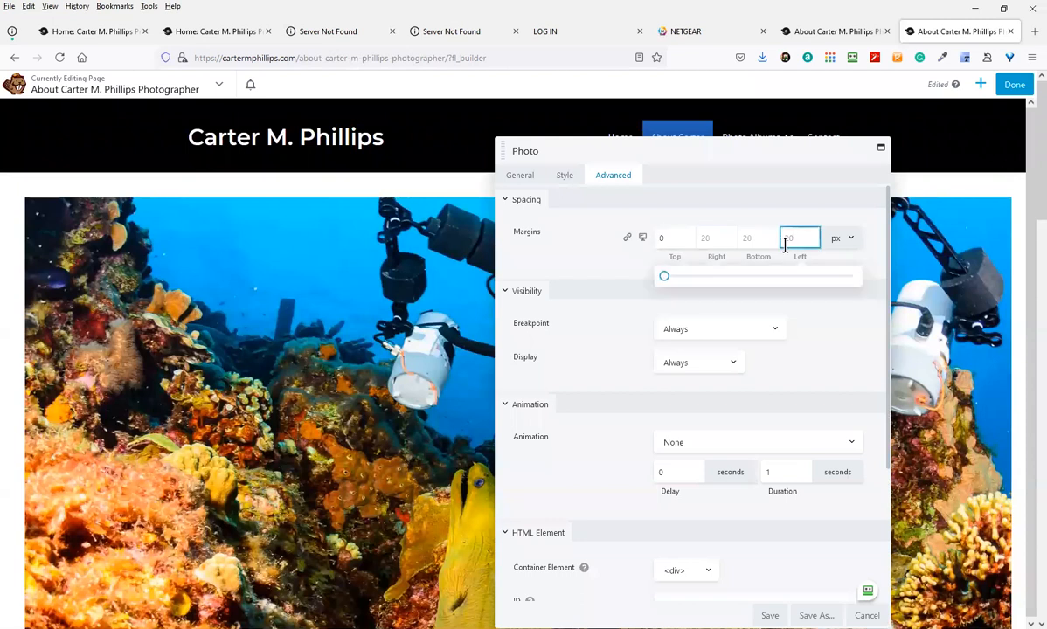
pyautogui.write('0')
pyautogui.click(704, 238)
pyautogui.write('0')
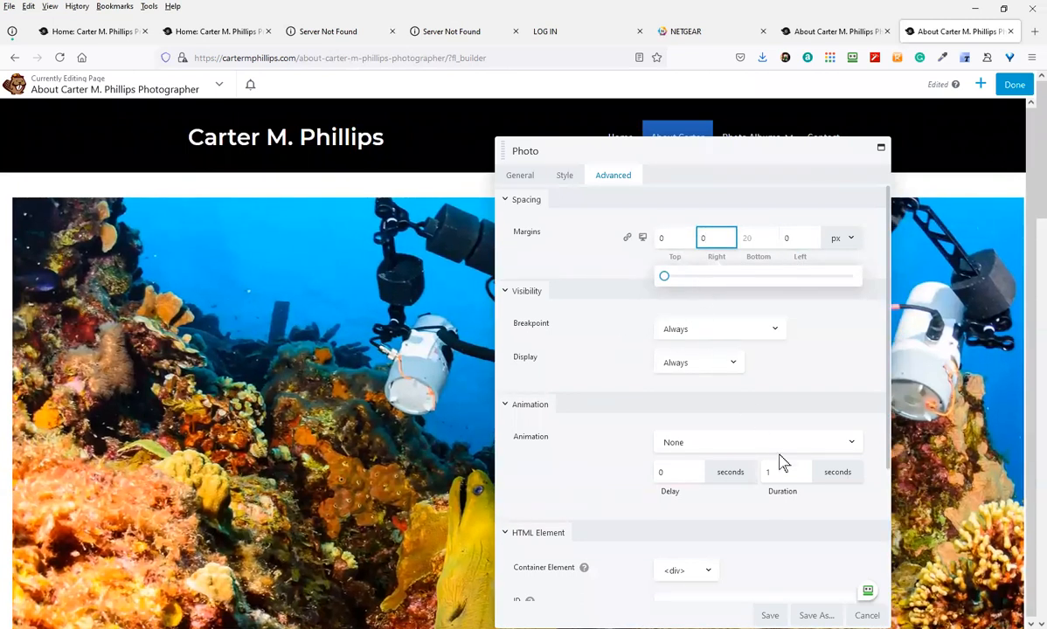
pyautogui.click(758, 242)
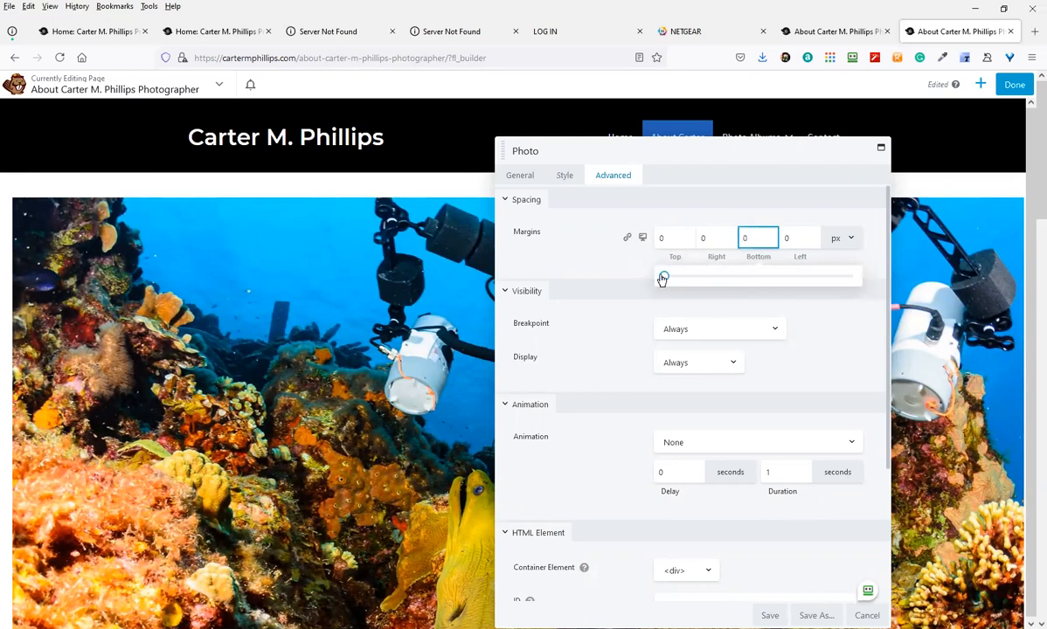
pyautogui.click(771, 617)
pyautogui.click(771, 615)
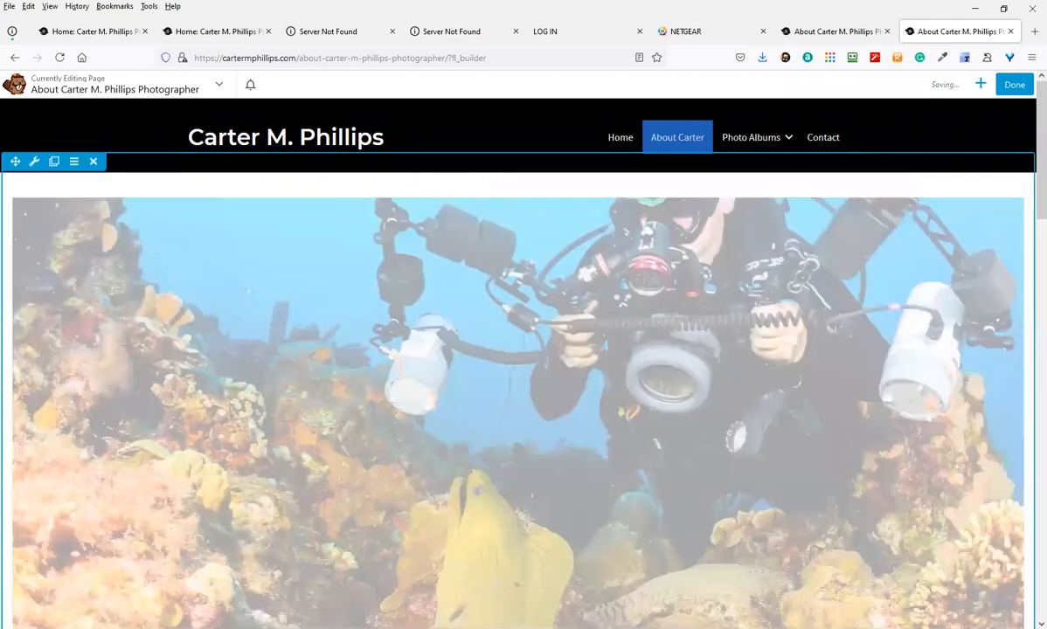
pyautogui.scroll(-3, 251, 424)
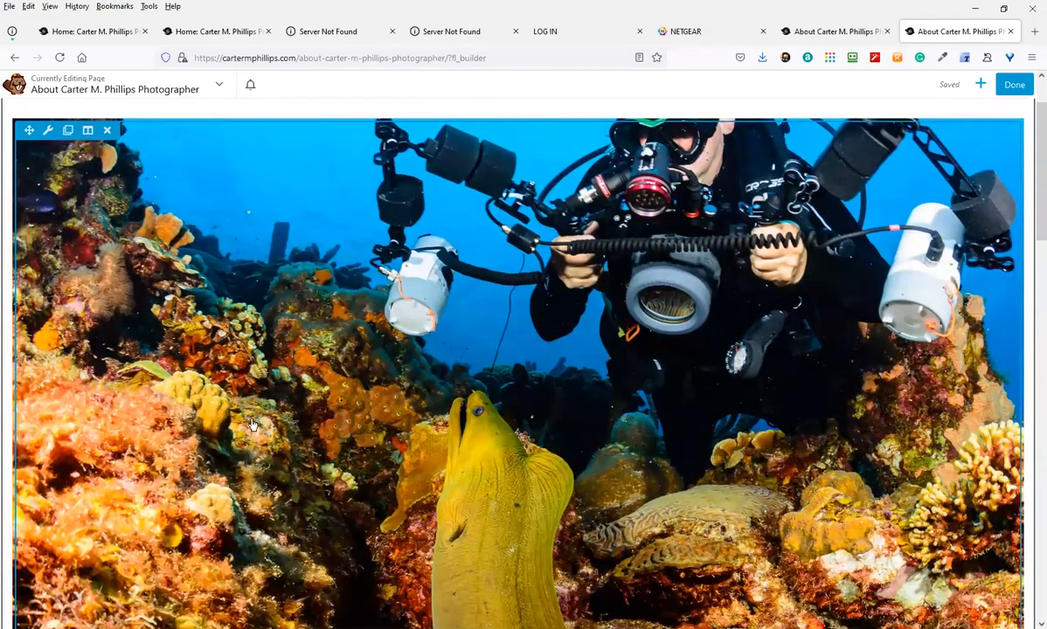
pyautogui.scroll(2, 120, 395)
pyautogui.scroll(1, 121, 395)
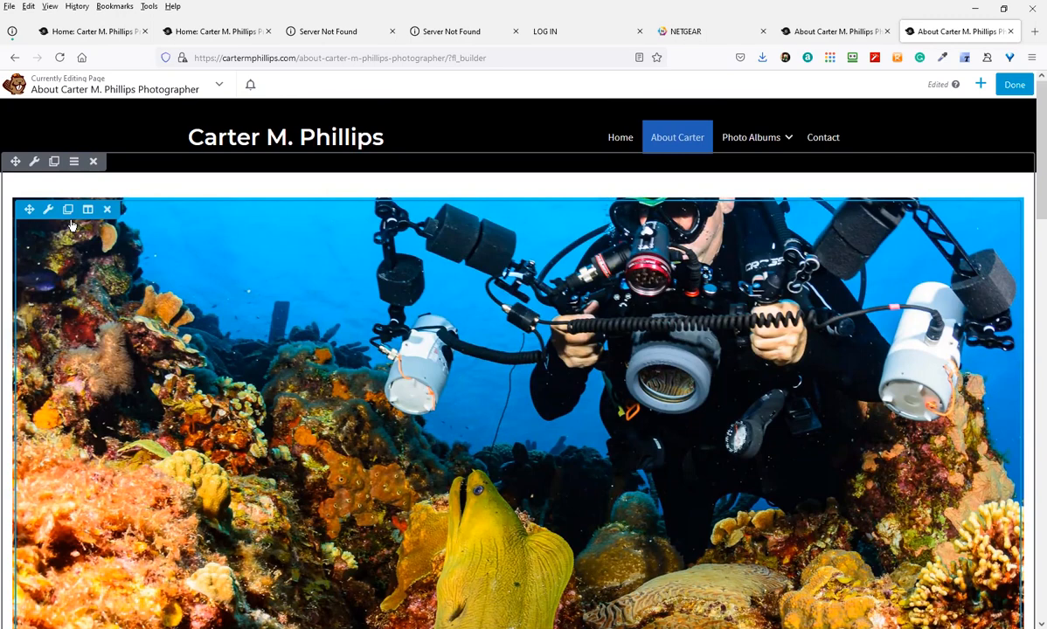
pyautogui.scroll(-5, 199, 229)
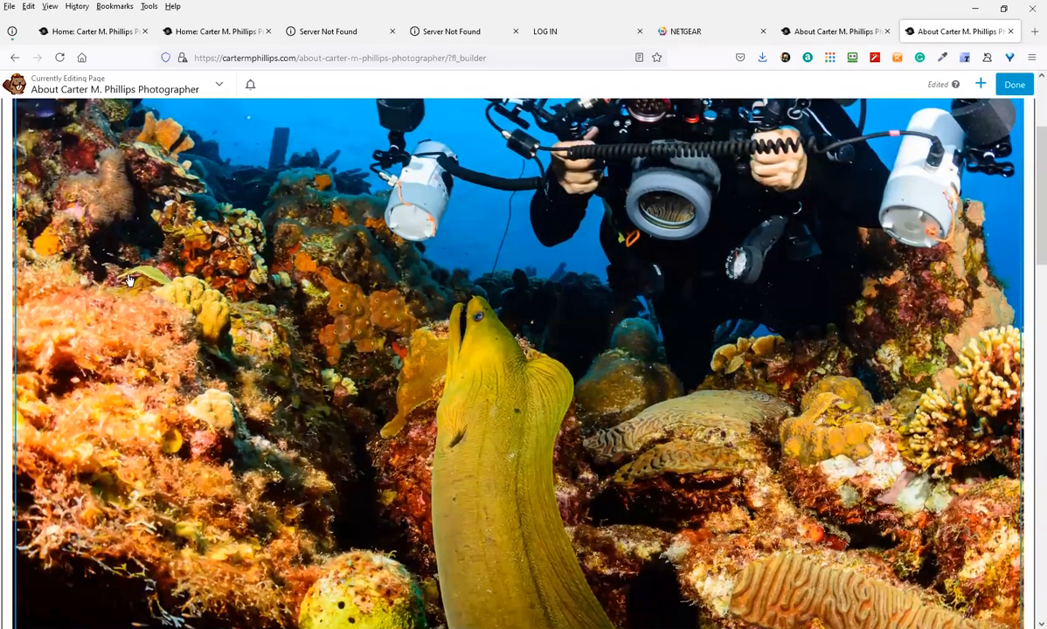
pyautogui.scroll(5, 66, 459)
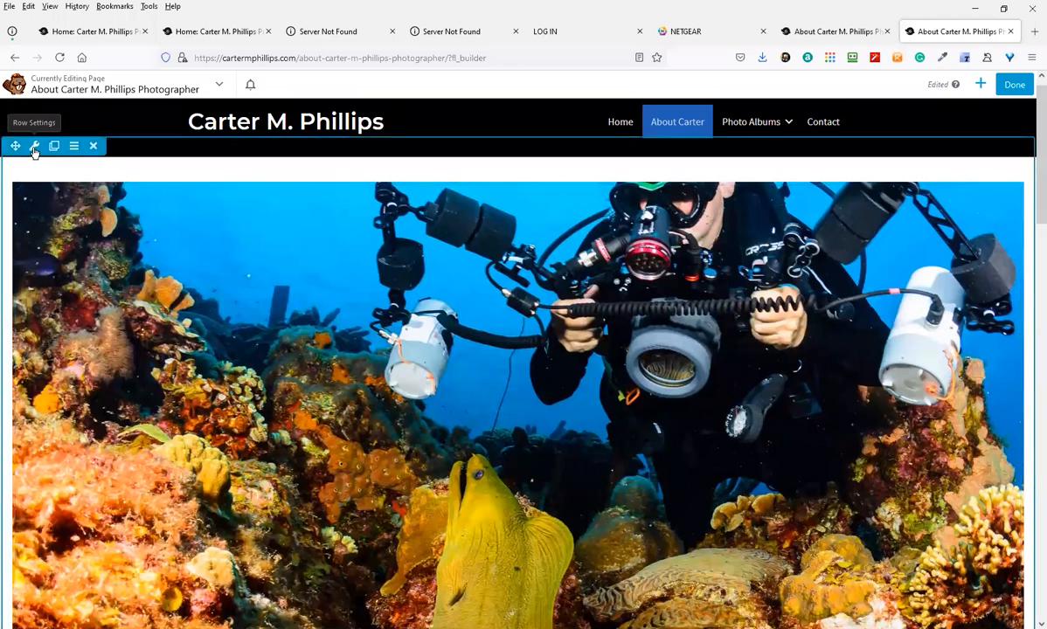
pyautogui.click(35, 147)
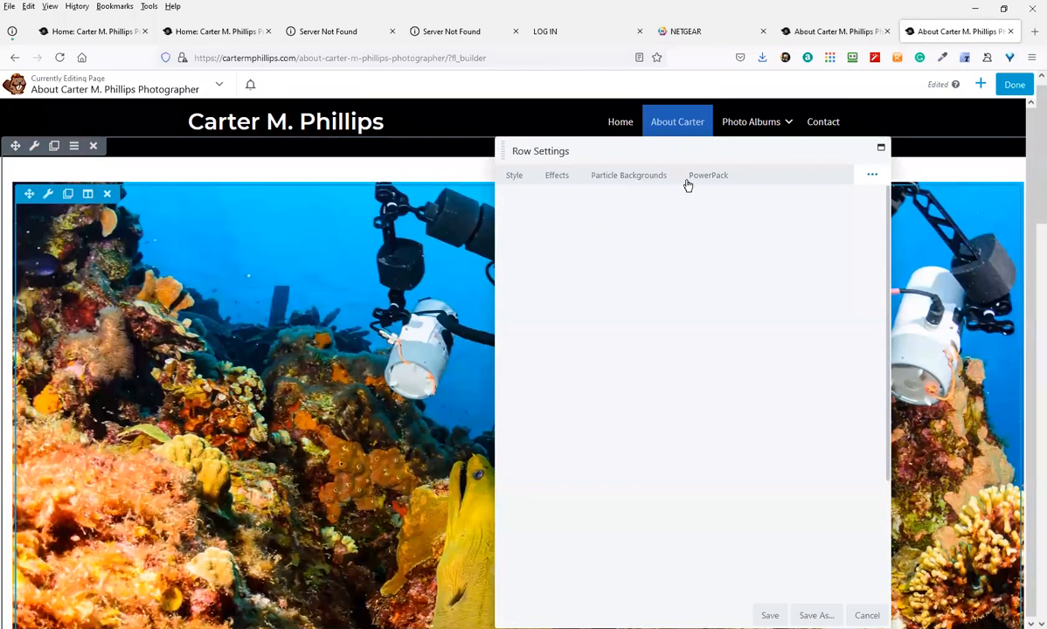
pyautogui.click(527, 179)
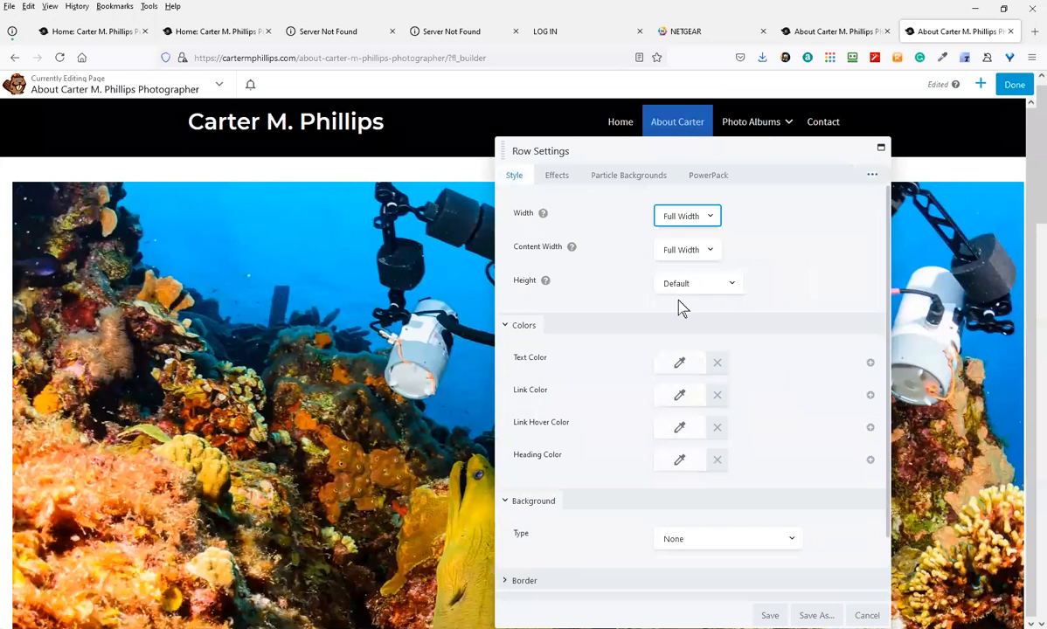
pyautogui.scroll(-1, 662, 399)
pyautogui.scroll(2, 629, 349)
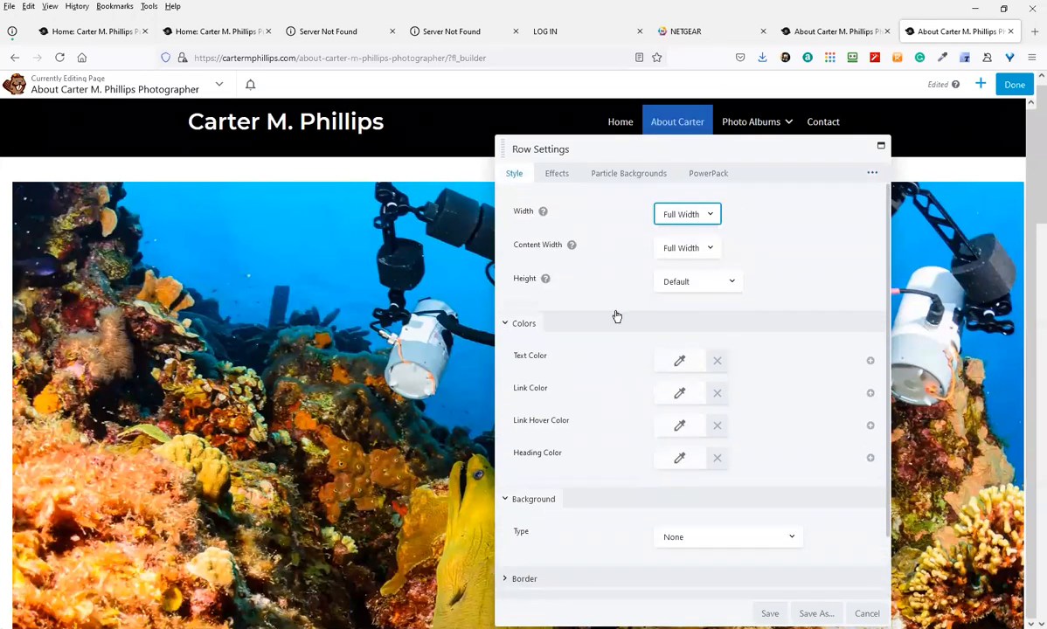
pyautogui.click(554, 175)
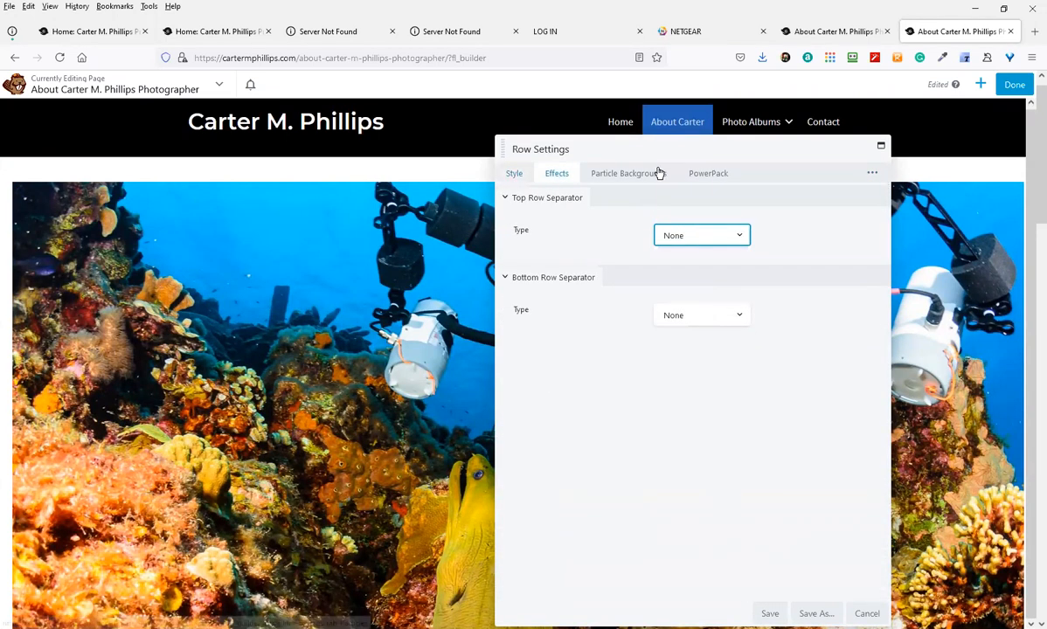
pyautogui.click(710, 172)
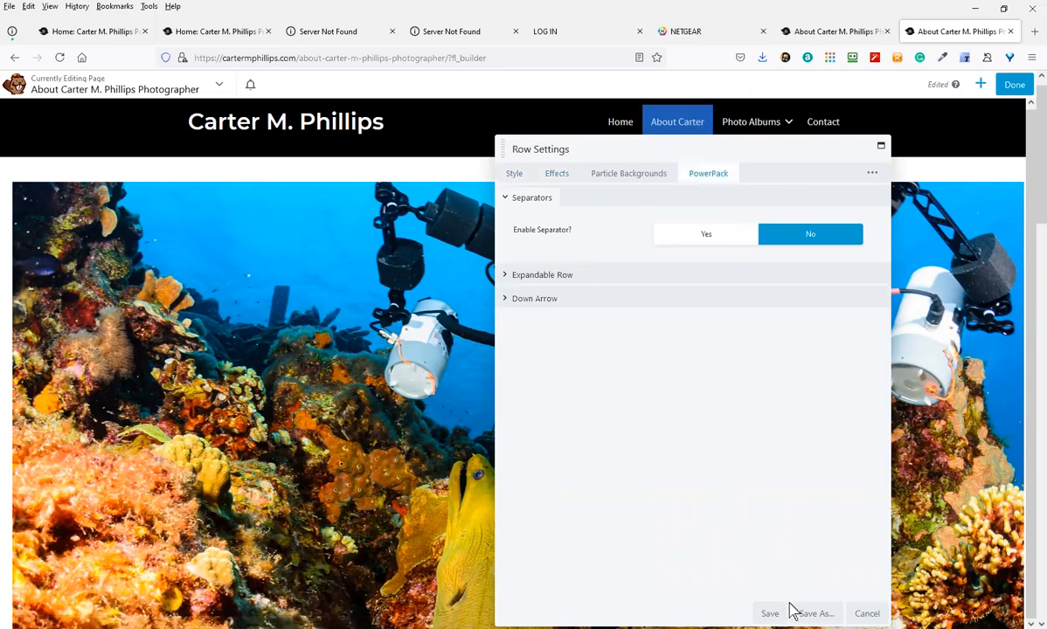
pyautogui.click(866, 613)
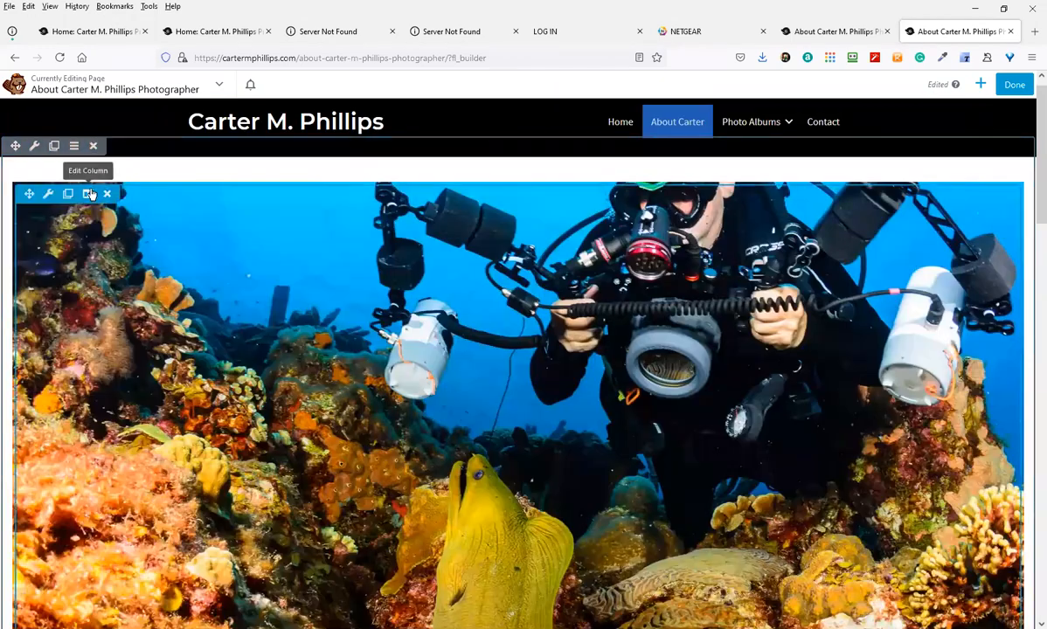
pyautogui.click(90, 194)
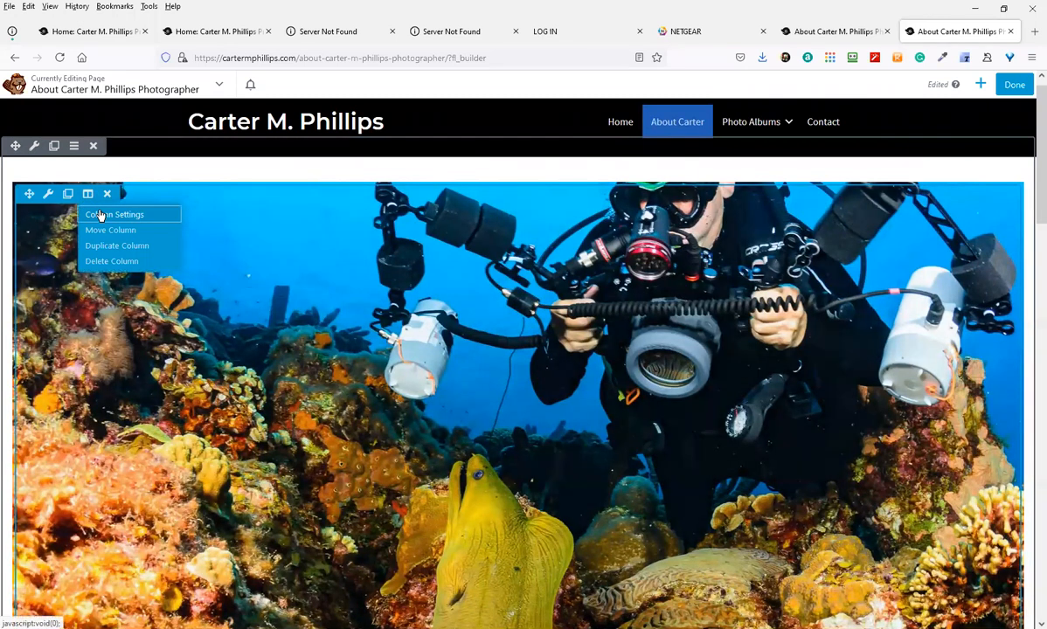
pyautogui.click(96, 214)
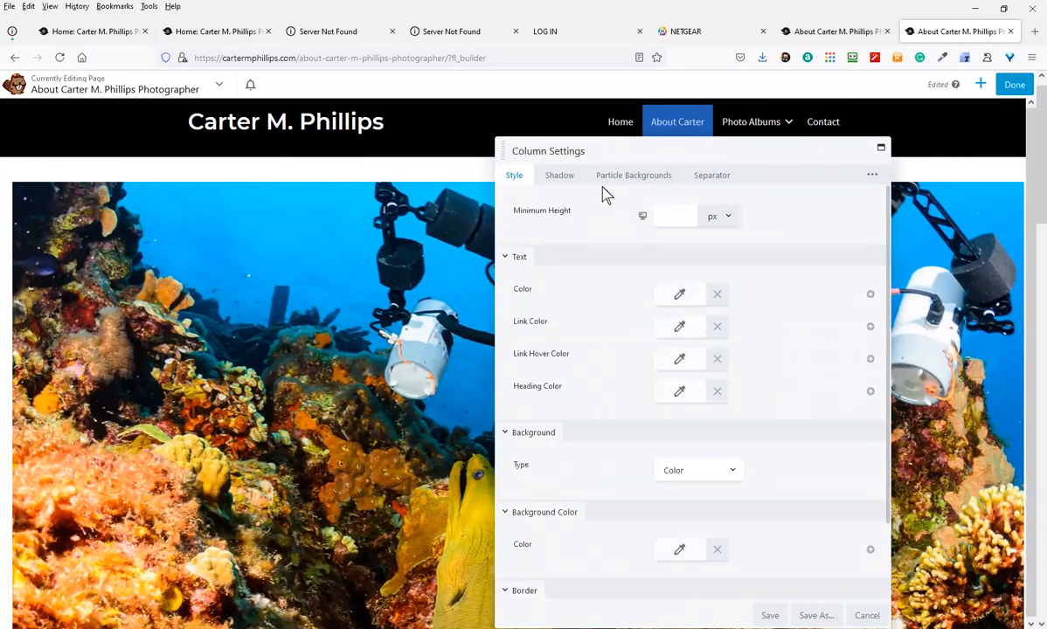
pyautogui.scroll(-3, 809, 341)
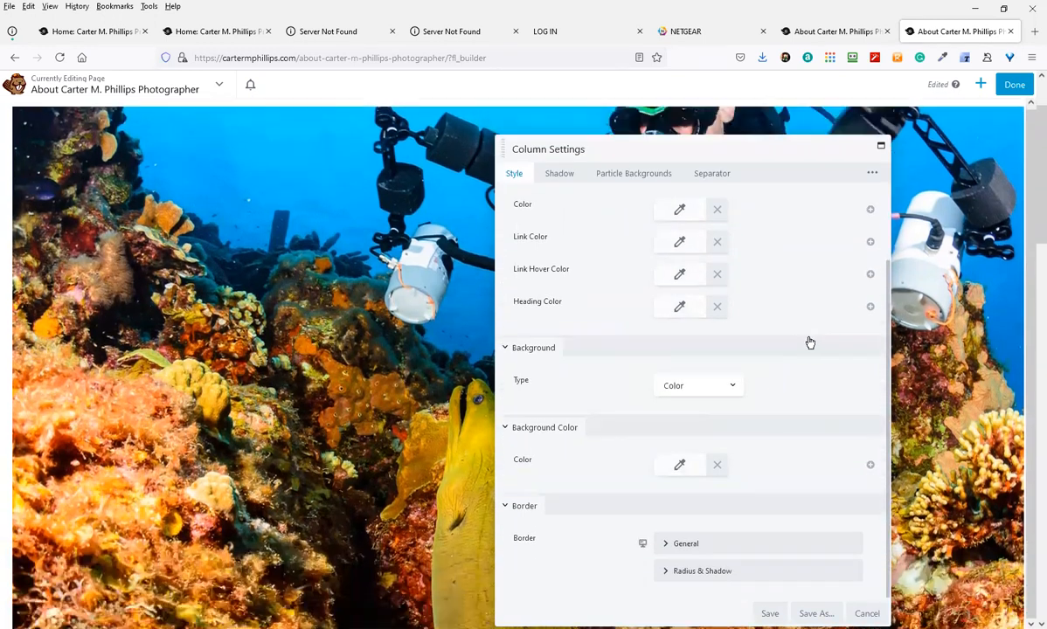
pyautogui.scroll(2, 798, 341)
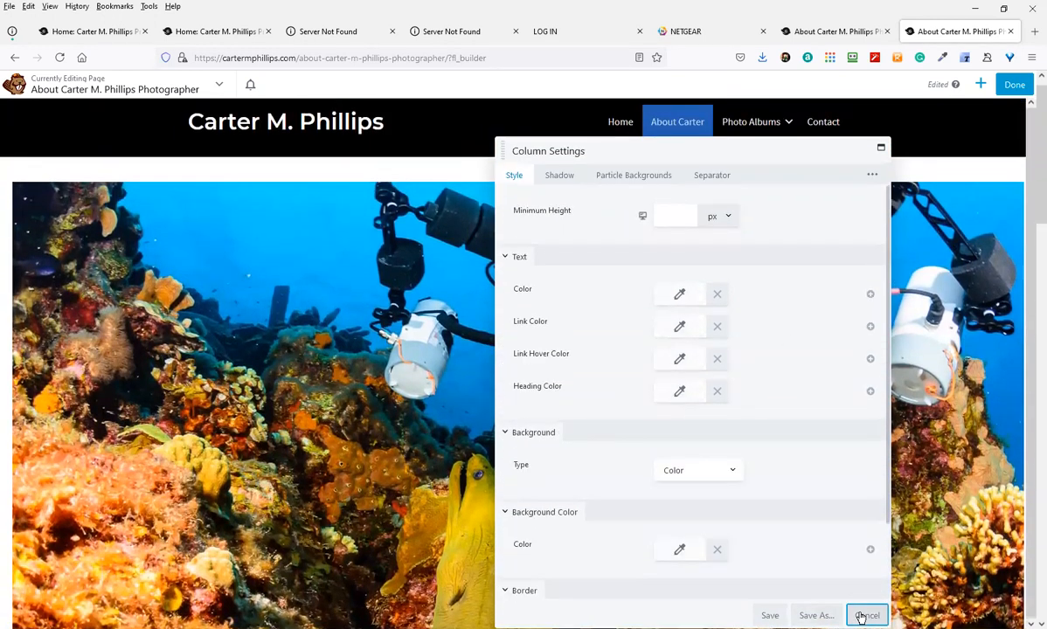
pyautogui.click(865, 613)
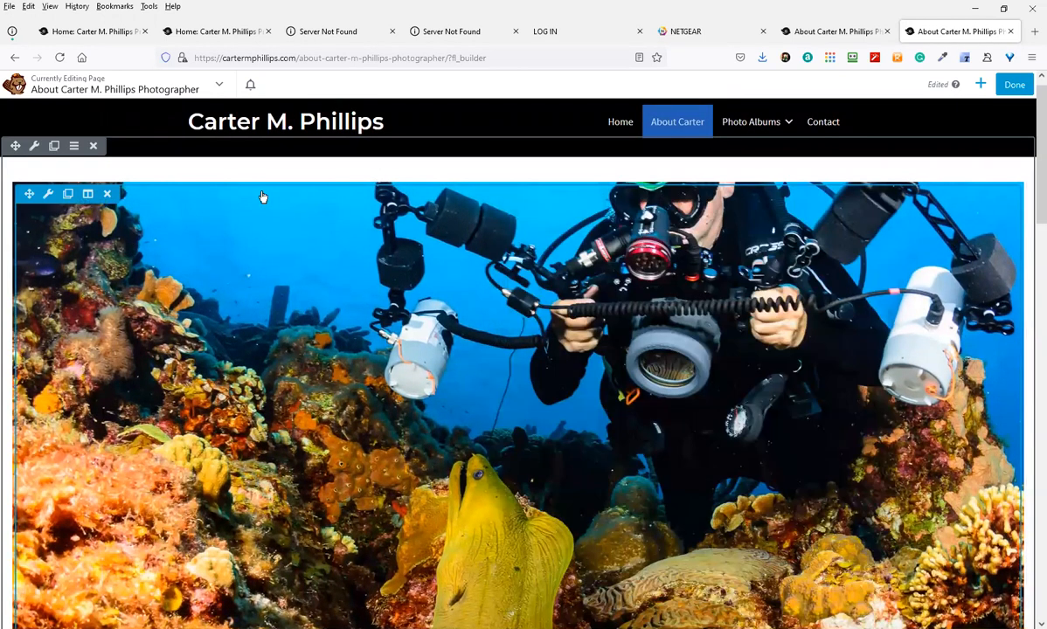
# Move the diver photo module into its own new row
pyautogui.scroll(-5, 105, 323)
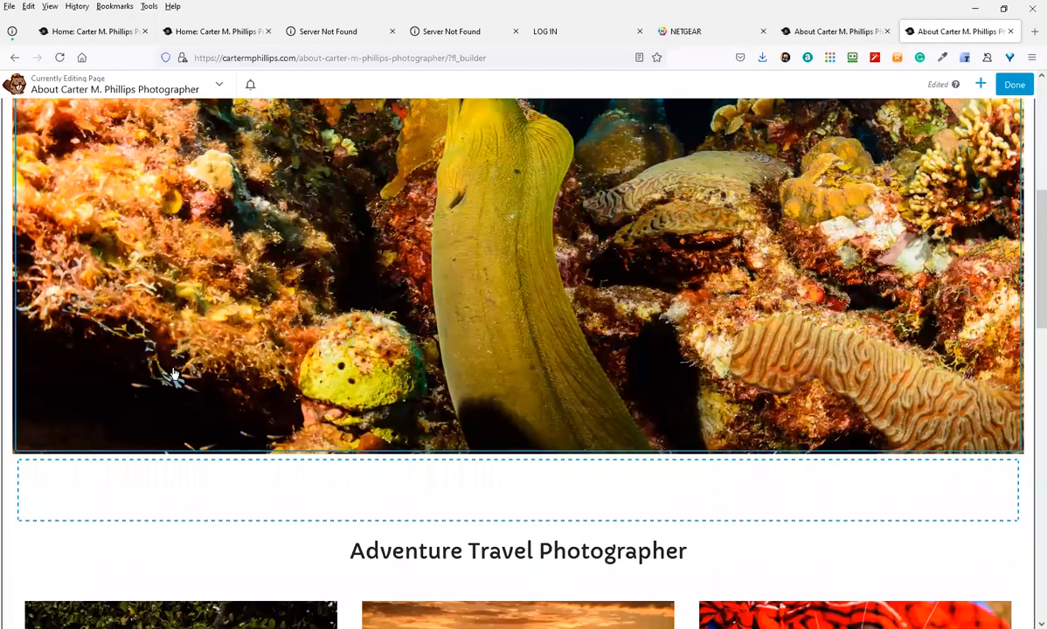
pyautogui.scroll(5, 174, 378)
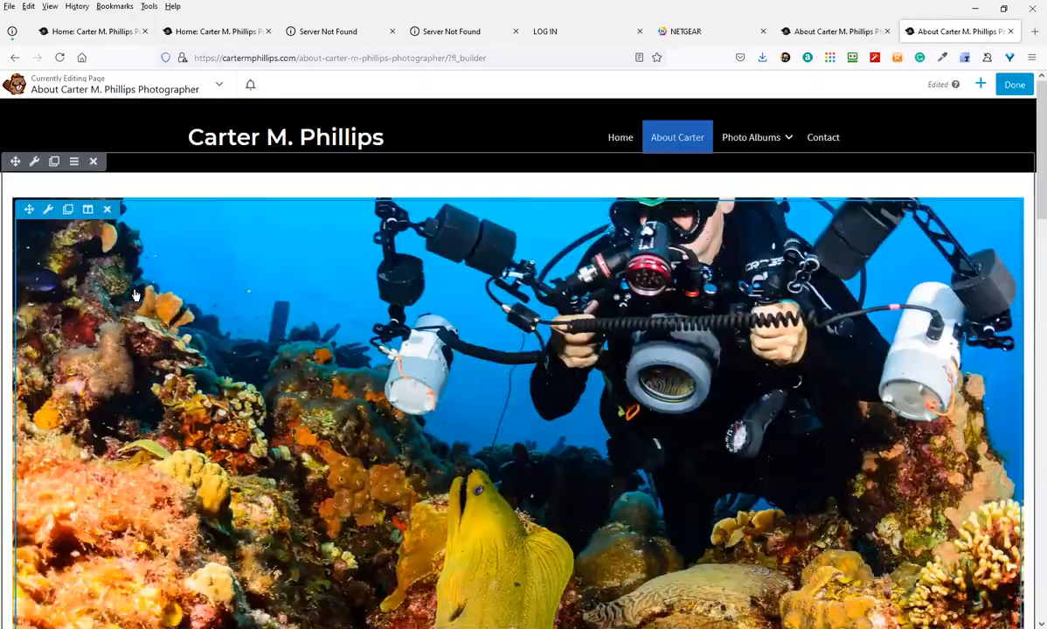
pyautogui.moveTo(29, 209); pyautogui.dragTo(75, 150)
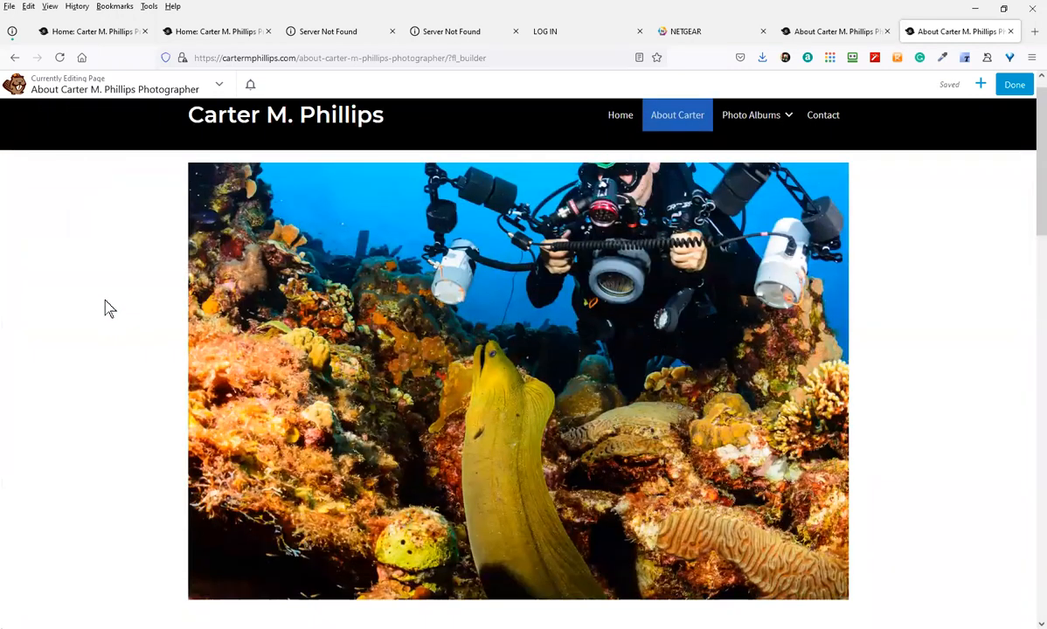
# Set the photo row's Width and Content Width to Full Width and save
pyautogui.scroll(-4, 231, 500)
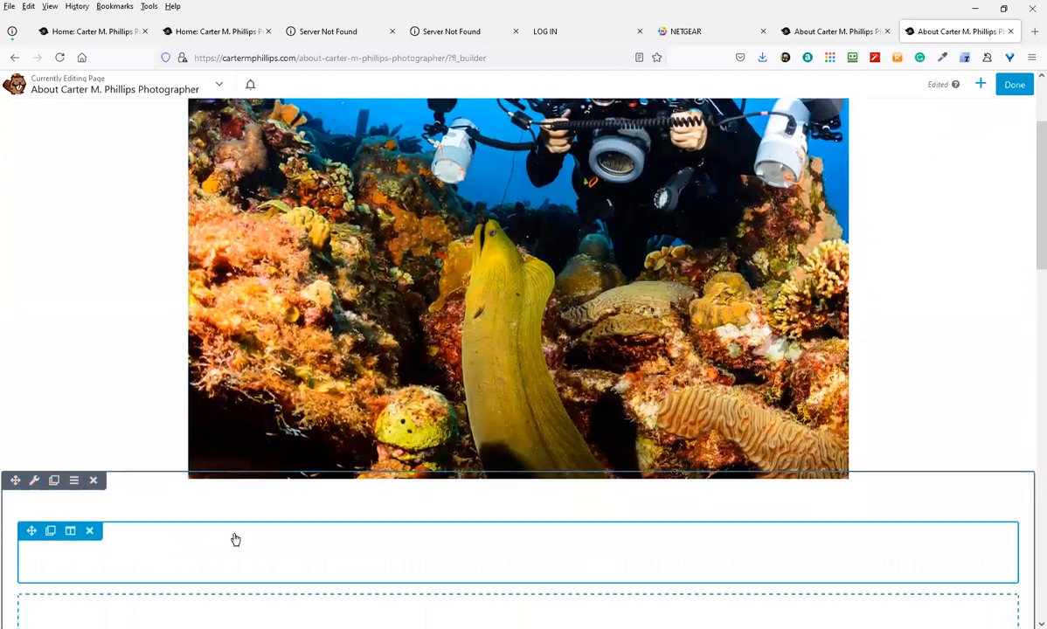
pyautogui.scroll(4, 227, 166)
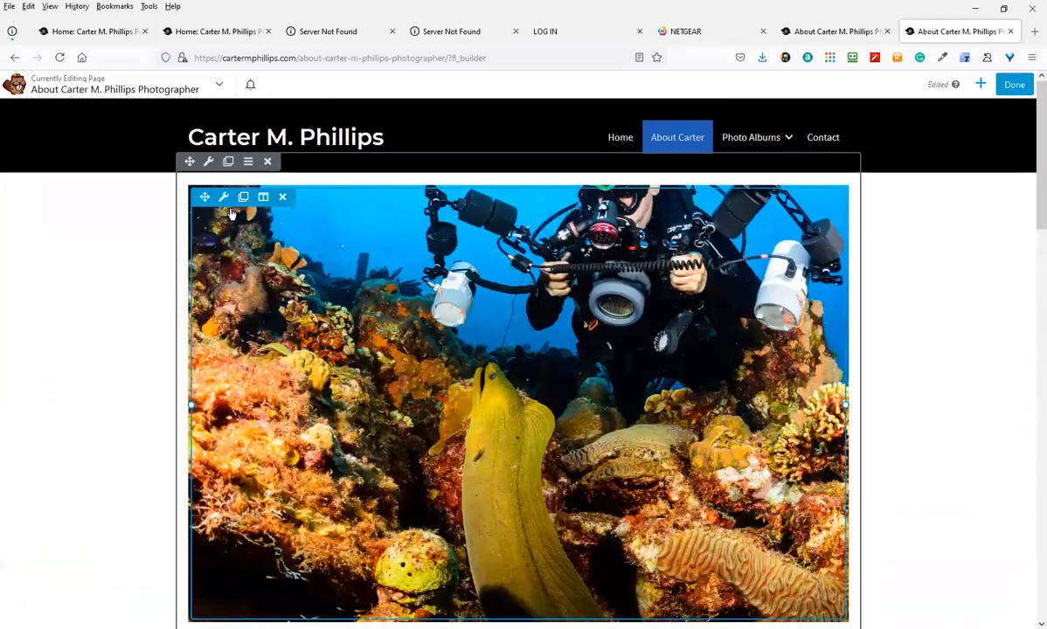
pyautogui.click(208, 164)
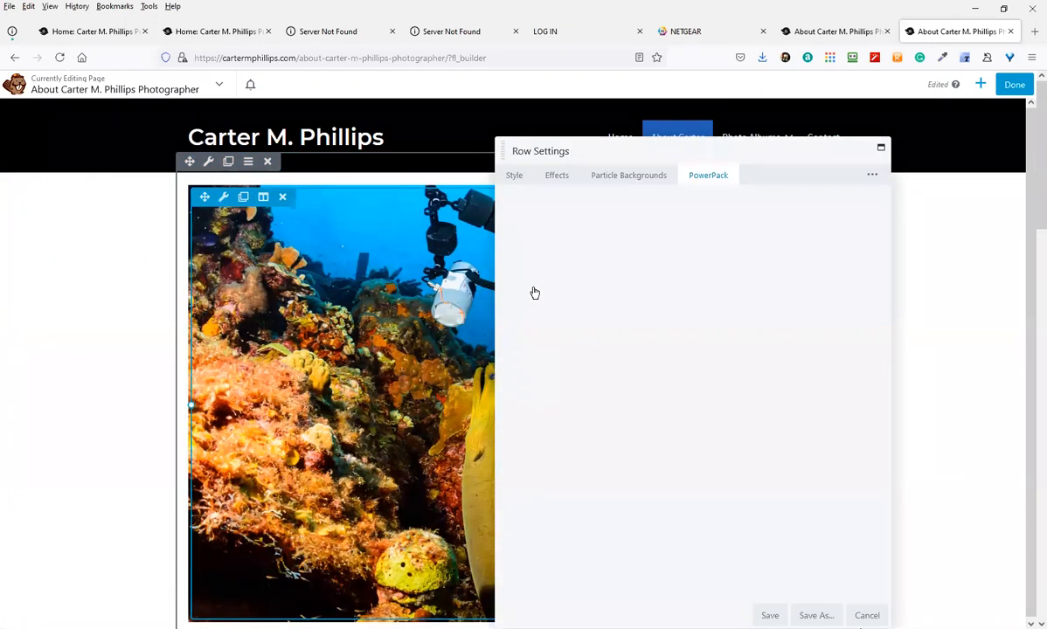
pyautogui.click(516, 175)
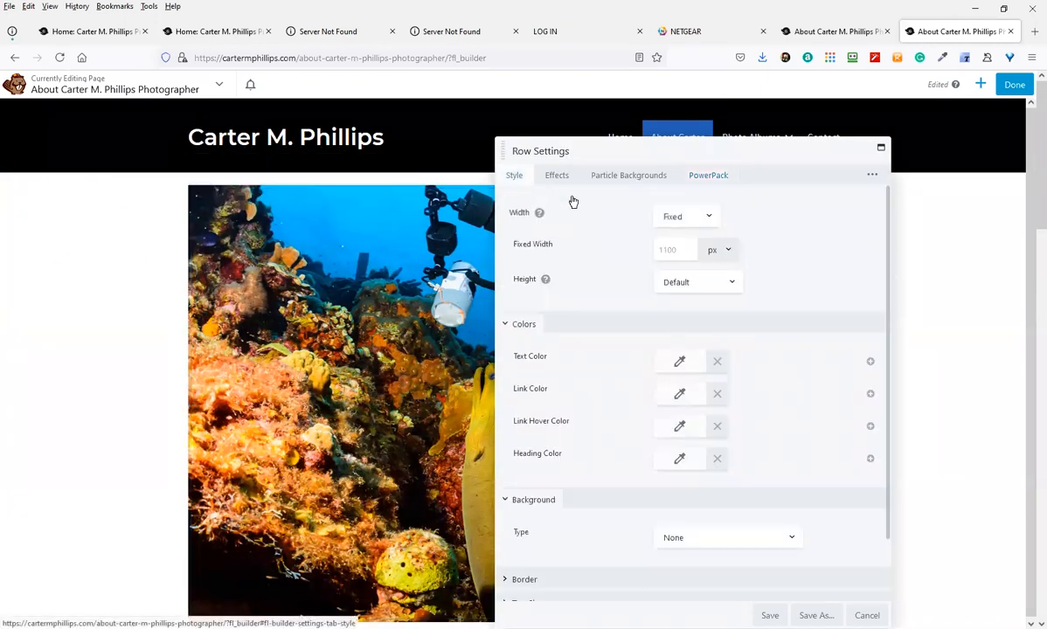
pyautogui.click(687, 217)
pyautogui.click(682, 254)
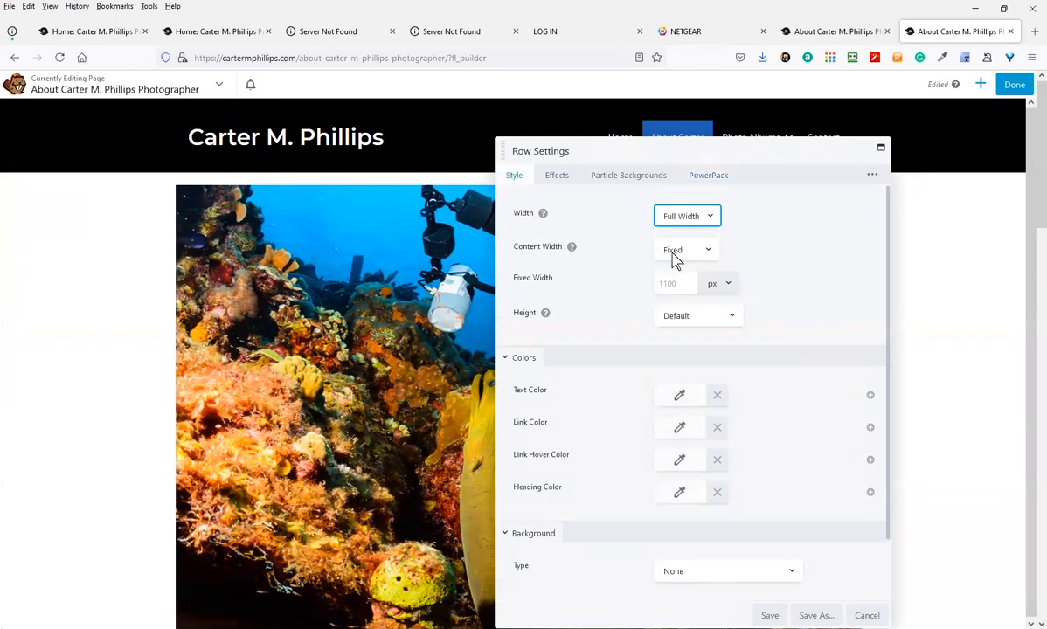
pyautogui.click(675, 253)
pyautogui.click(682, 288)
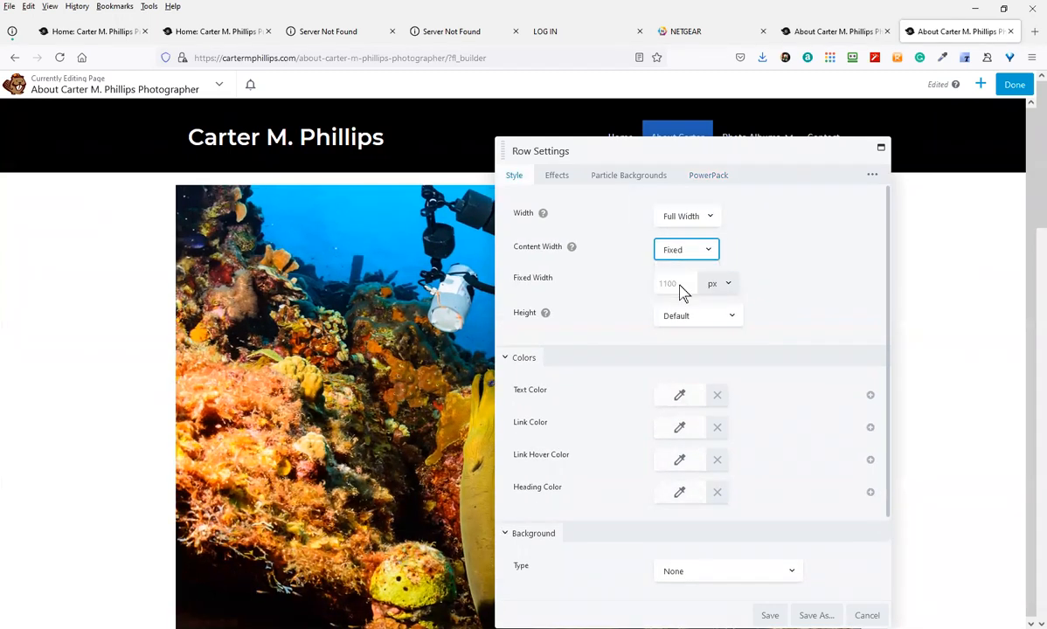
pyautogui.scroll(-2, 631, 323)
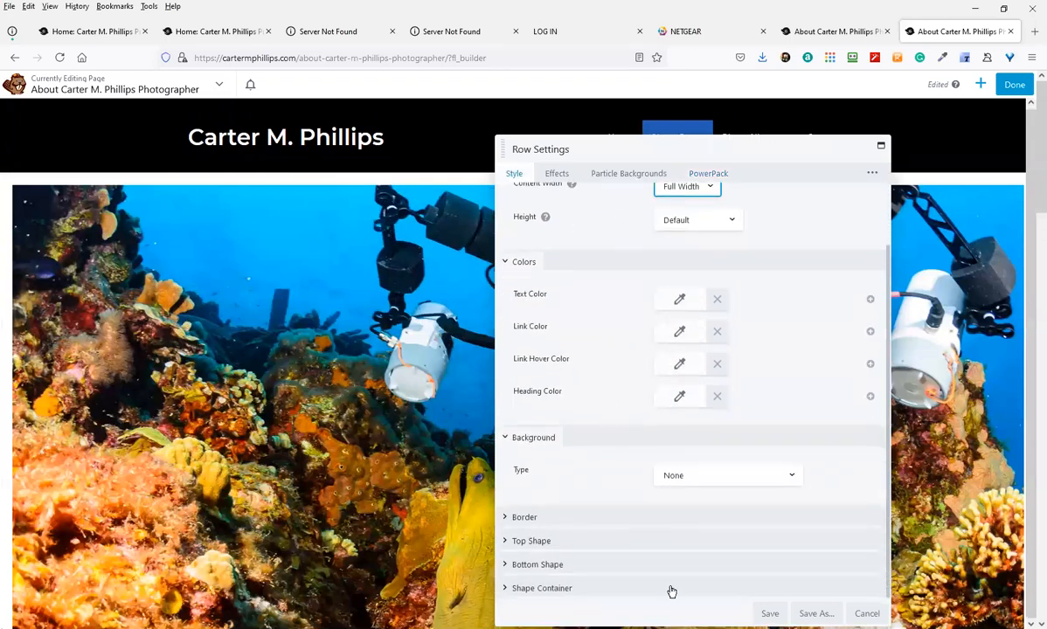
pyautogui.click(768, 615)
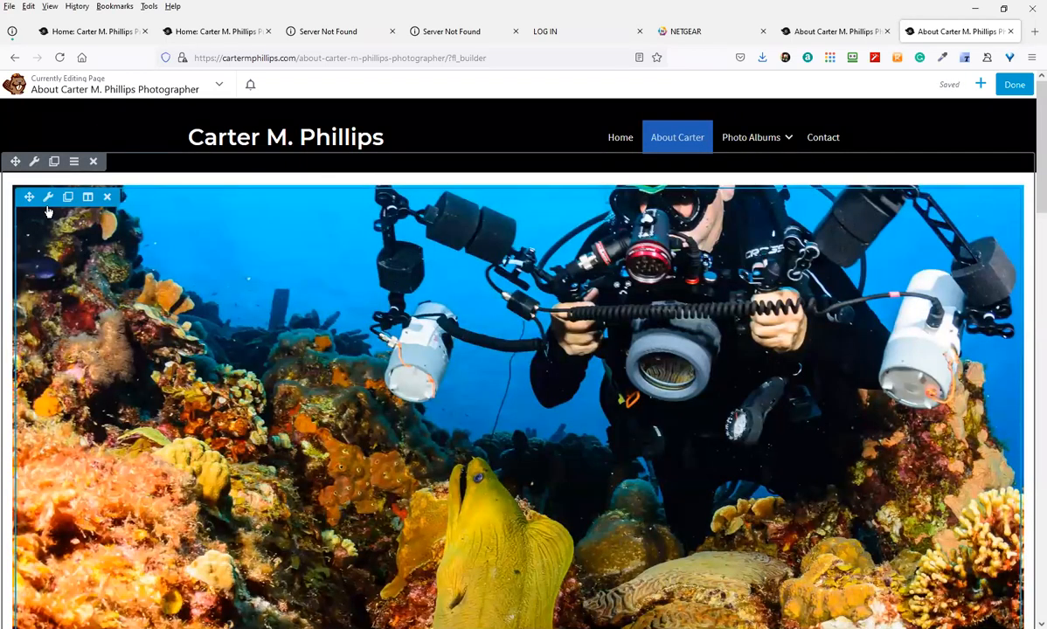
# Review the diver photo's spacing and visibility settings and save them unchanged
pyautogui.click(48, 197)
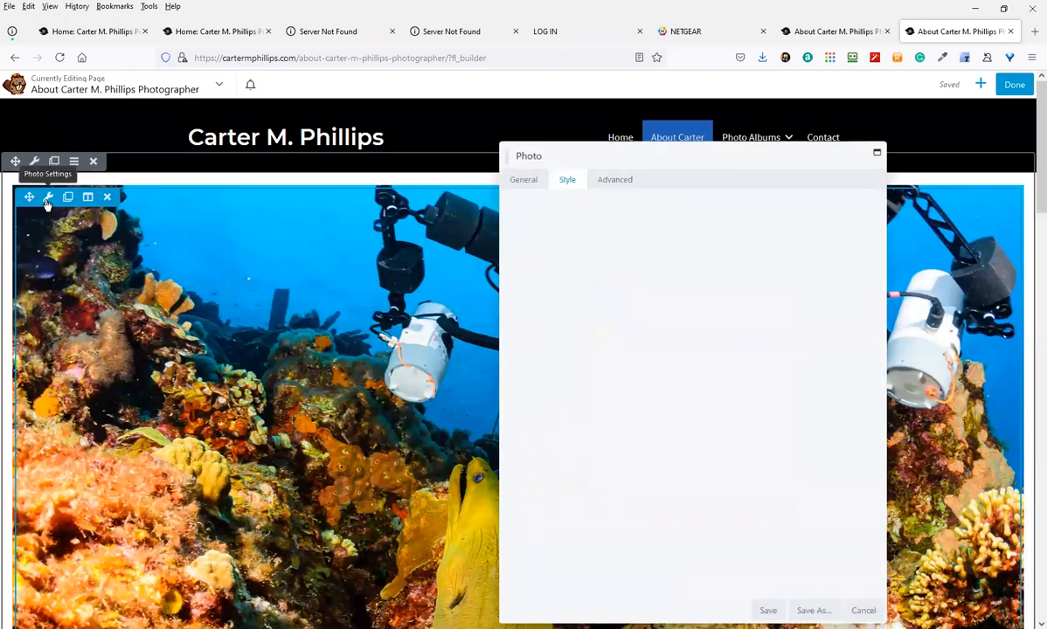
pyautogui.click(616, 176)
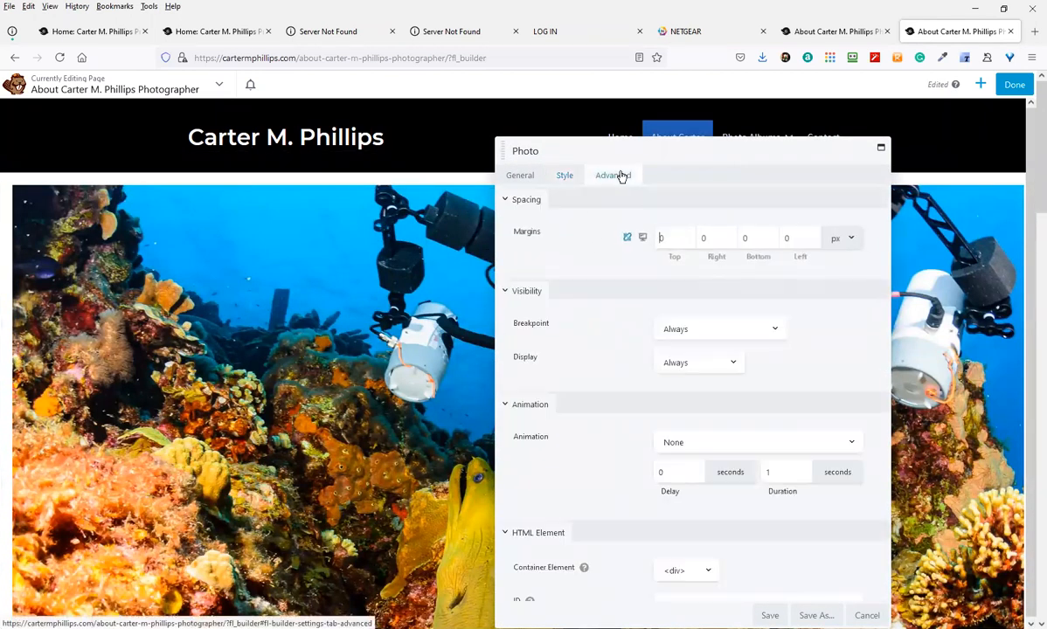
pyautogui.scroll(-4, 791, 460)
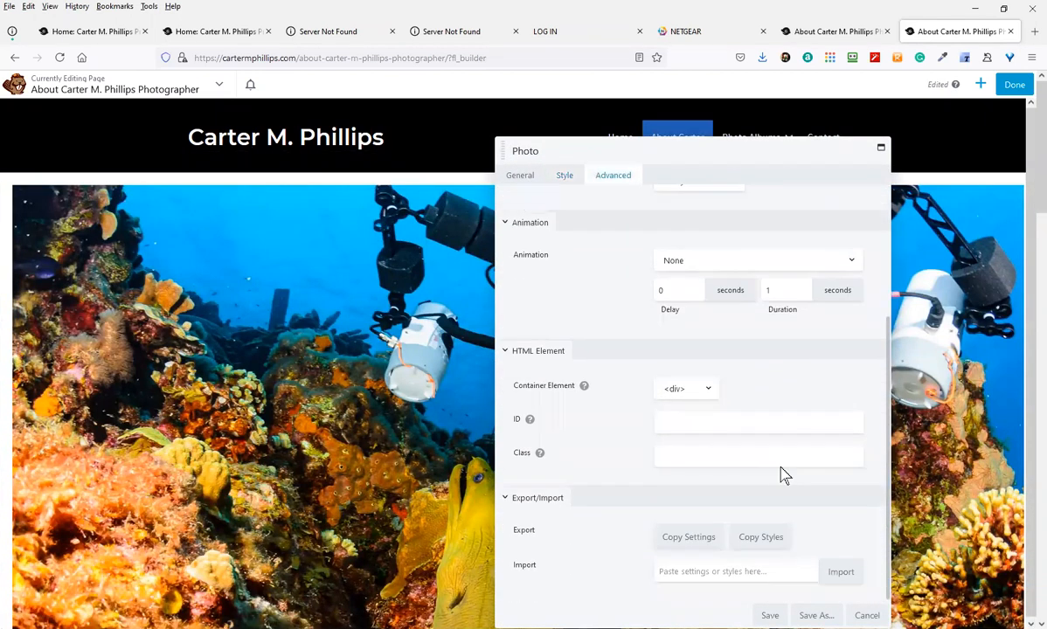
pyautogui.click(778, 612)
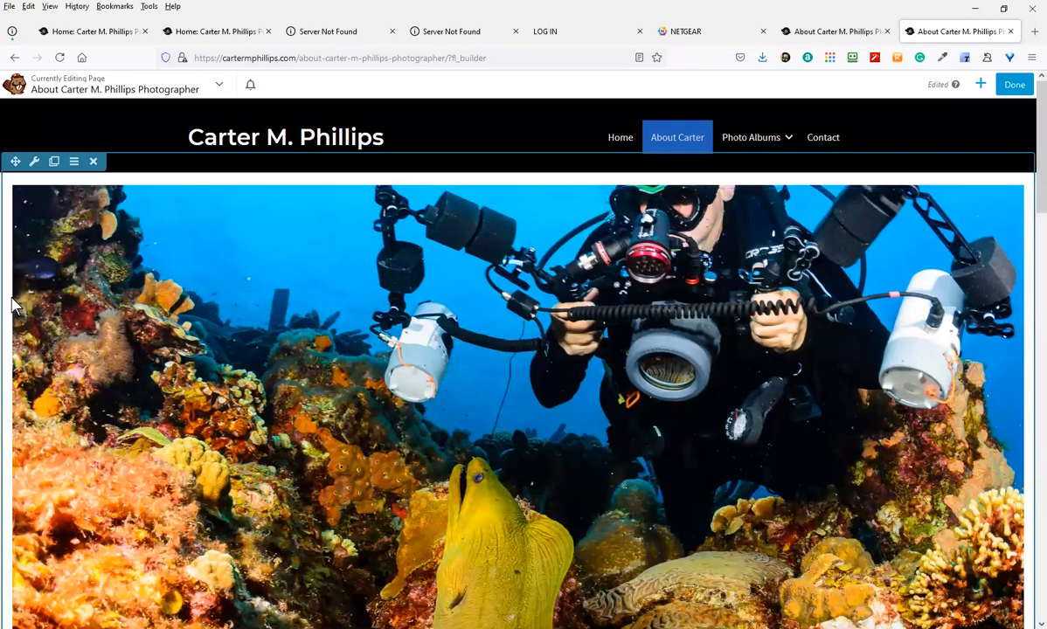
pyautogui.scroll(-5, 27, 376)
pyautogui.scroll(-2, 37, 393)
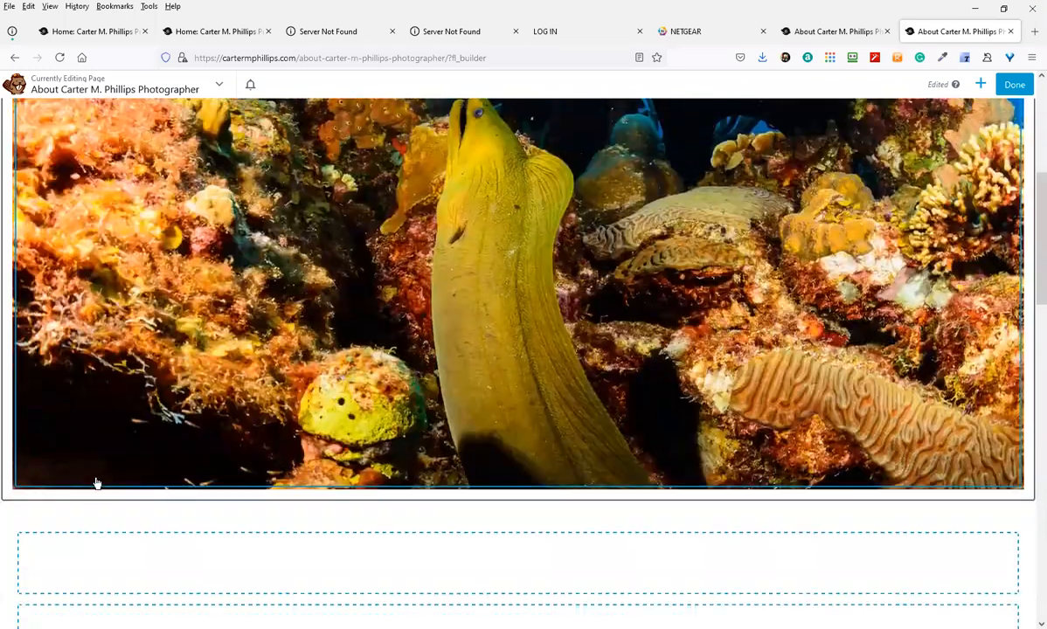
pyautogui.scroll(-1, 96, 524)
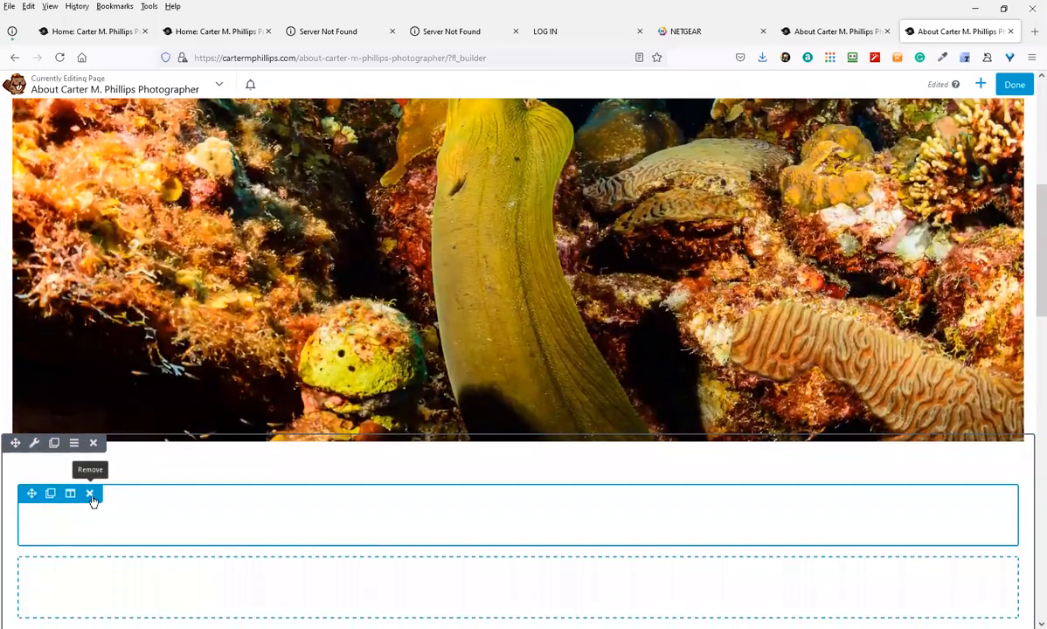
# Remove the two empty rows below the eel photo
pyautogui.click(90, 495)
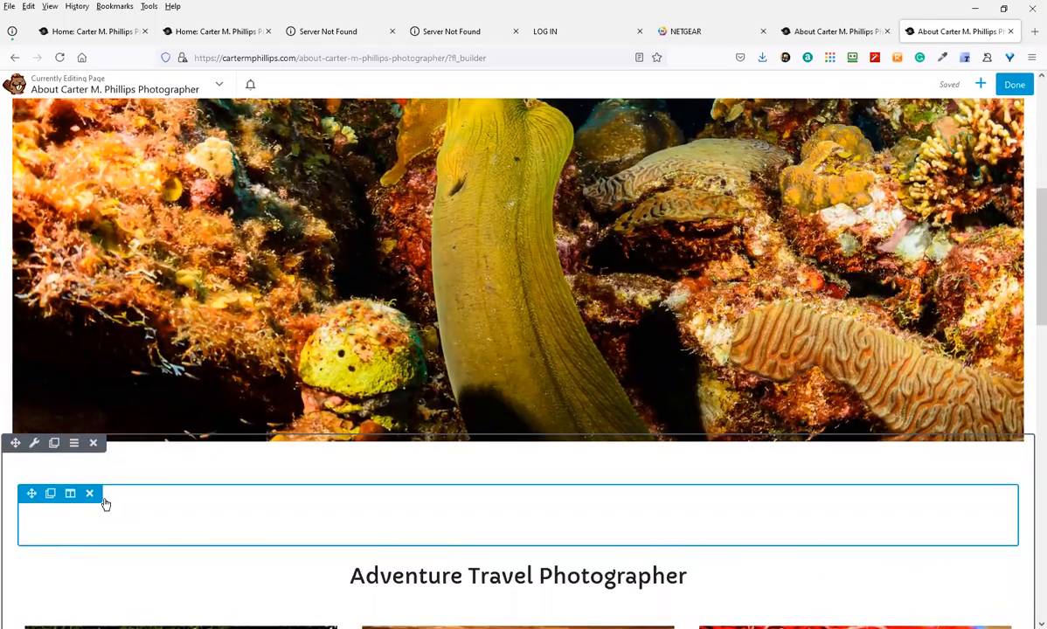
pyautogui.click(91, 496)
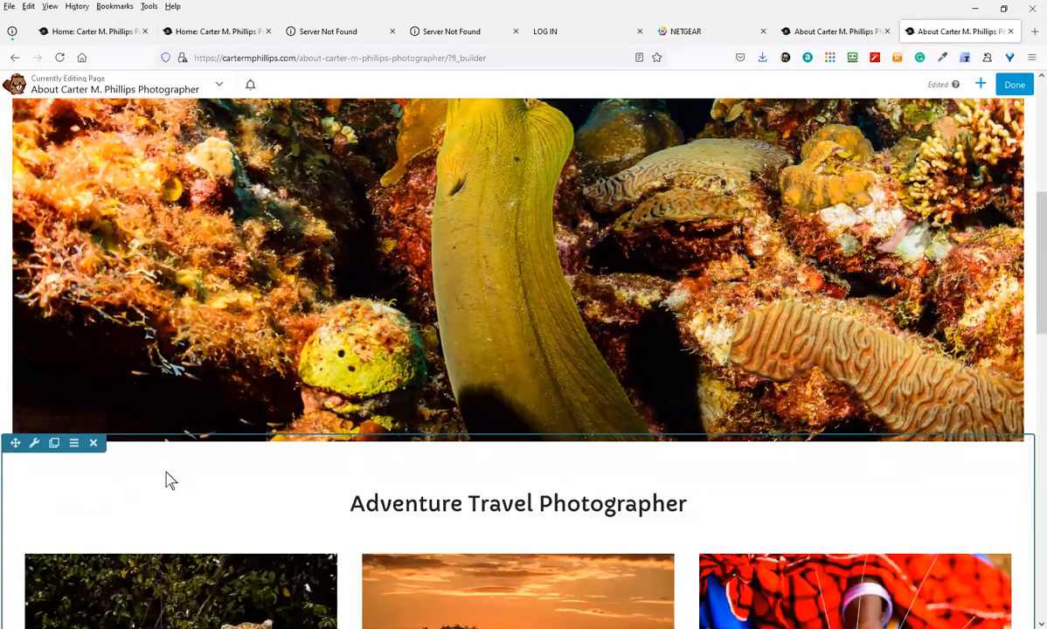
pyautogui.scroll(1, 138, 432)
pyautogui.scroll(5, 138, 432)
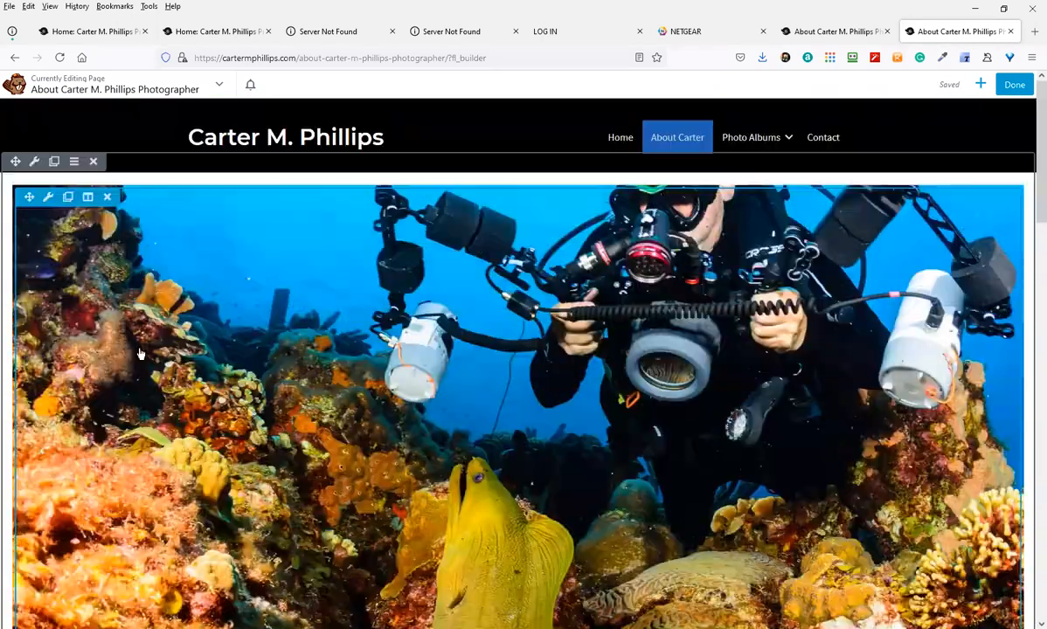
# Set the top photo row's top, right, bottom and left padding to 0 and save
pyautogui.click(34, 163)
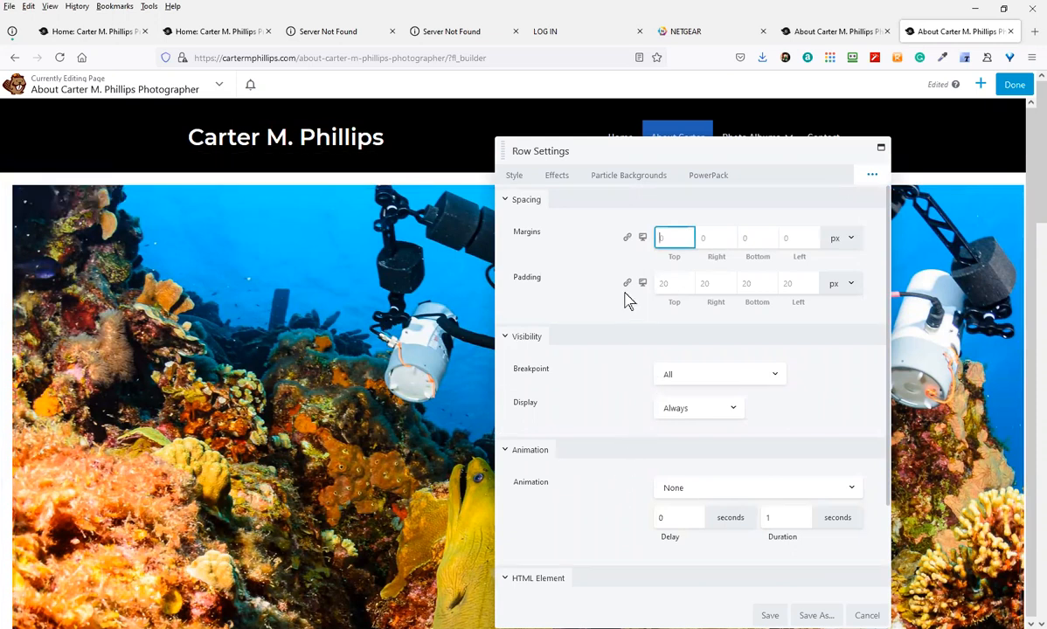
pyautogui.click(688, 281)
pyautogui.write('0')
pyautogui.click(724, 288)
pyautogui.write('0')
pyautogui.press('Tab')
pyautogui.write('0')
pyautogui.press('Tab')
pyautogui.write('0')
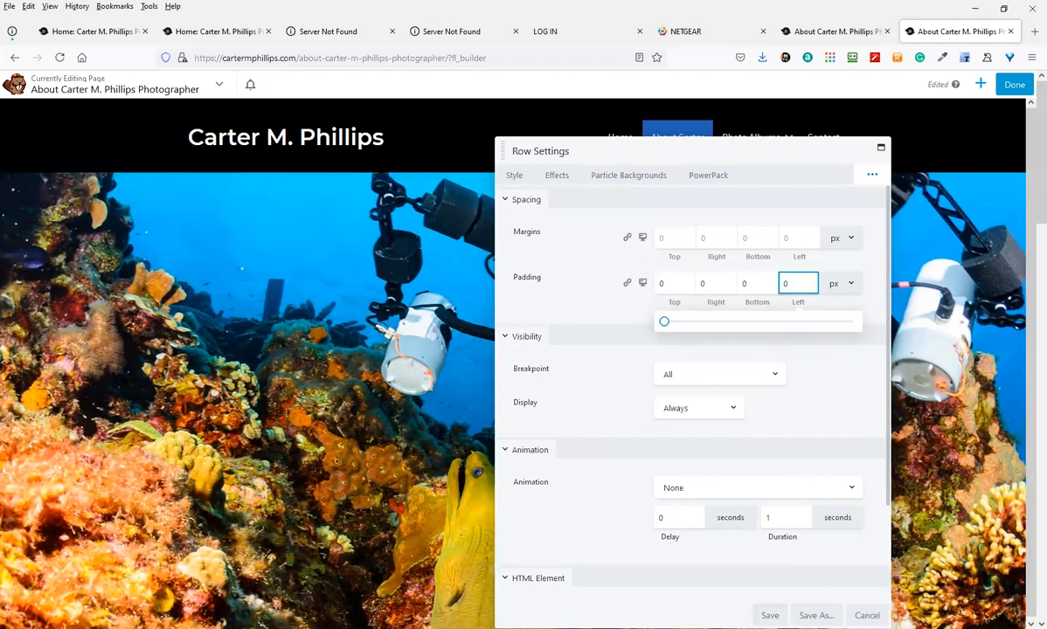
pyautogui.click(770, 615)
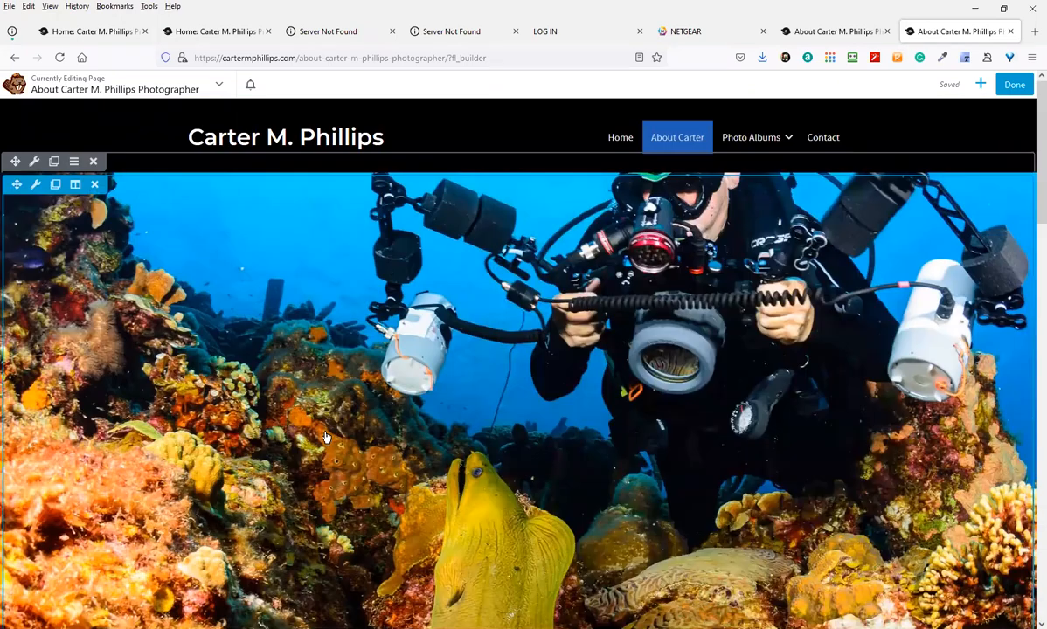
pyautogui.scroll(-5, 326, 438)
pyautogui.scroll(2, 327, 435)
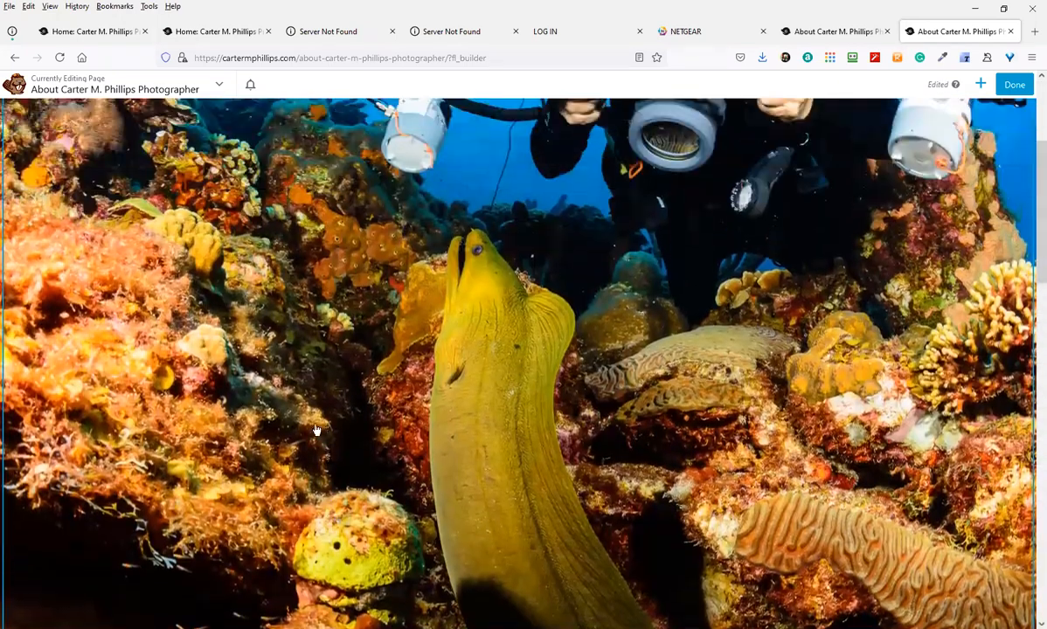
pyautogui.scroll(3, 316, 430)
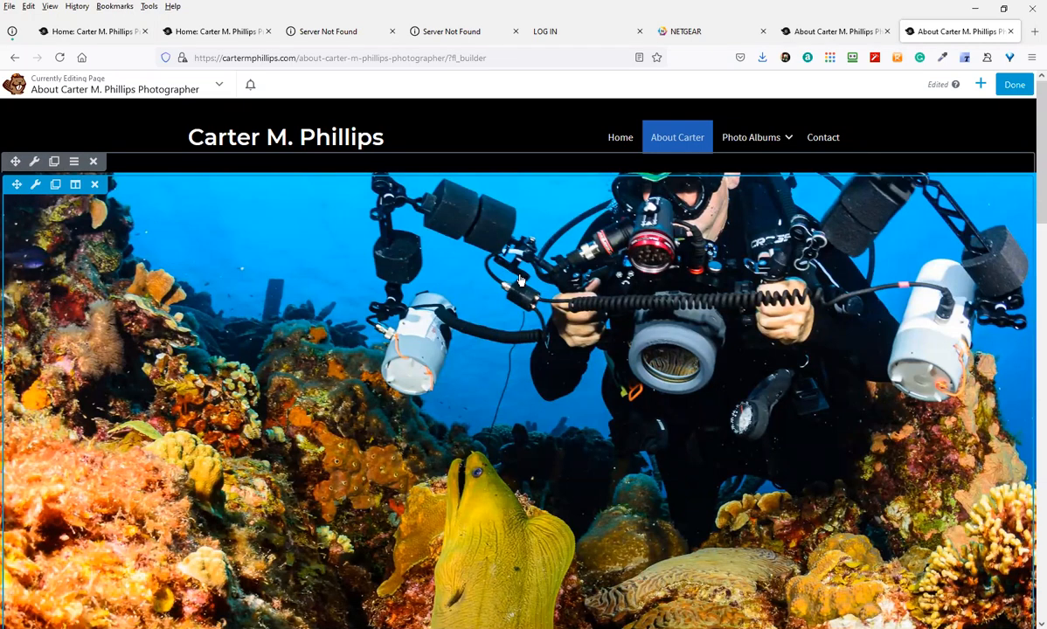
pyautogui.scroll(-4, 175, 490)
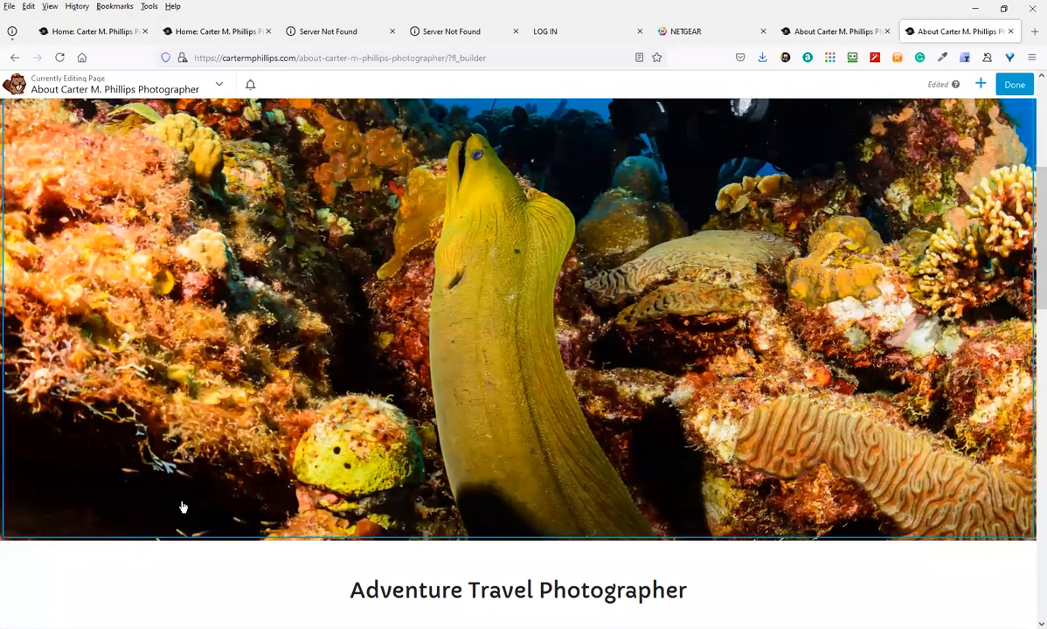
pyautogui.scroll(-3, 183, 507)
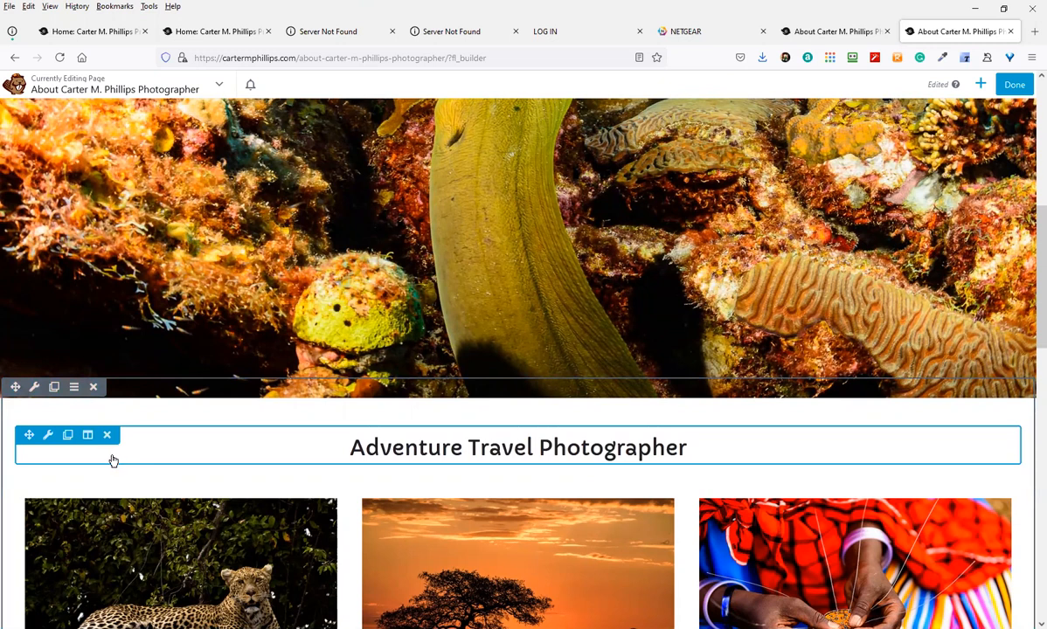
pyautogui.scroll(-2, 112, 472)
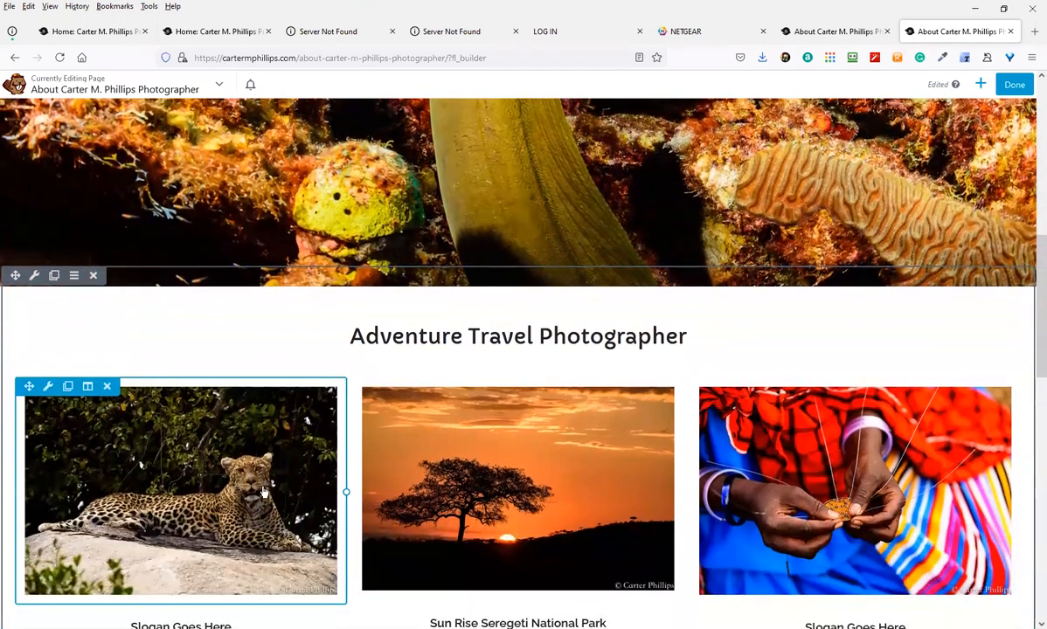
pyautogui.scroll(-6, 277, 520)
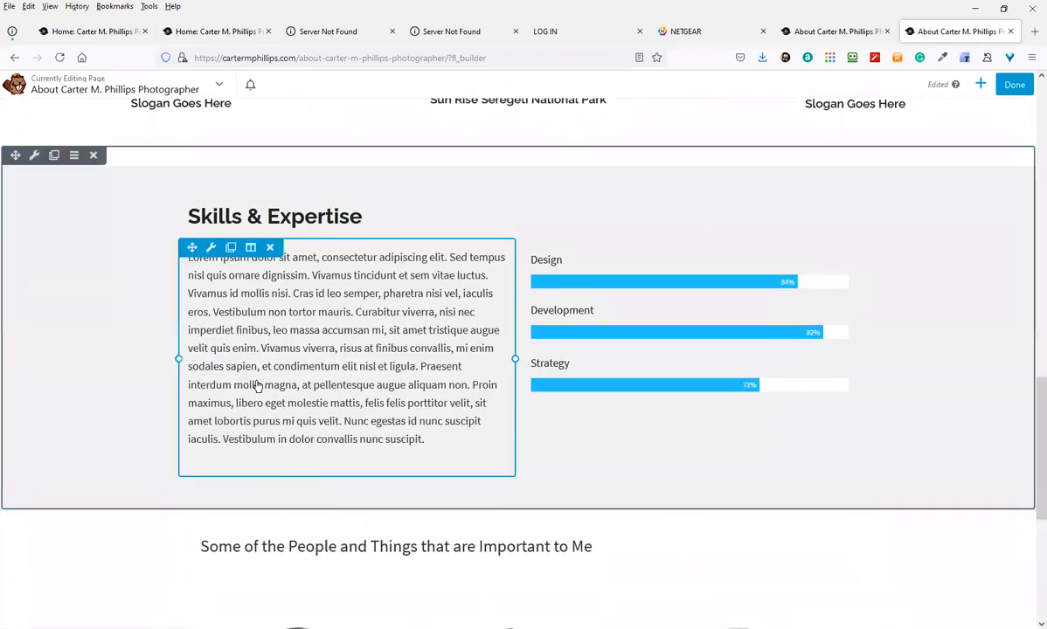
pyautogui.scroll(7, 341, 398)
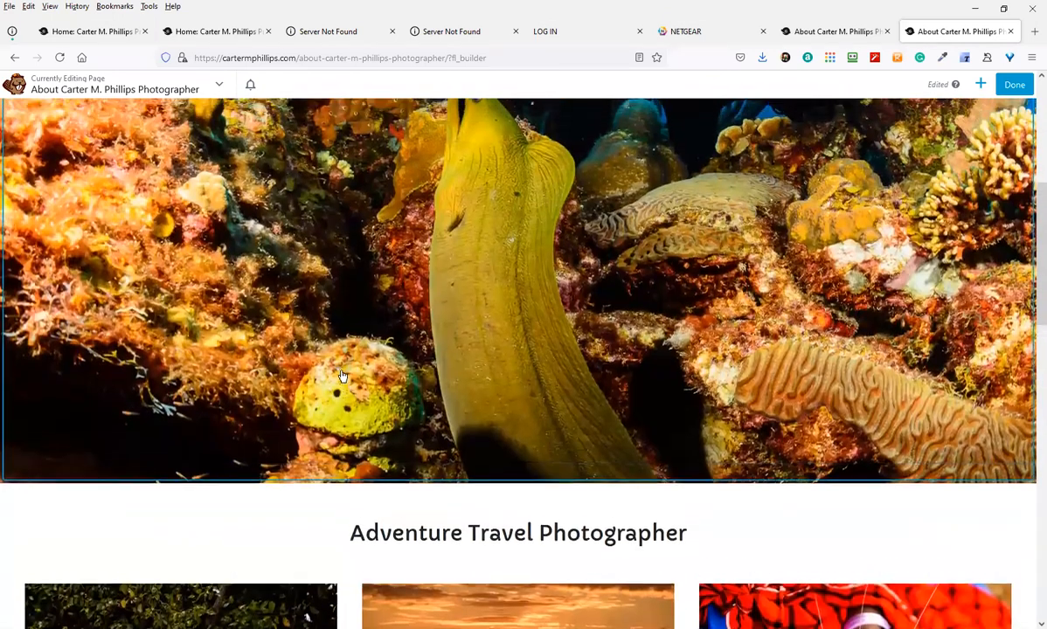
pyautogui.scroll(5, 262, 341)
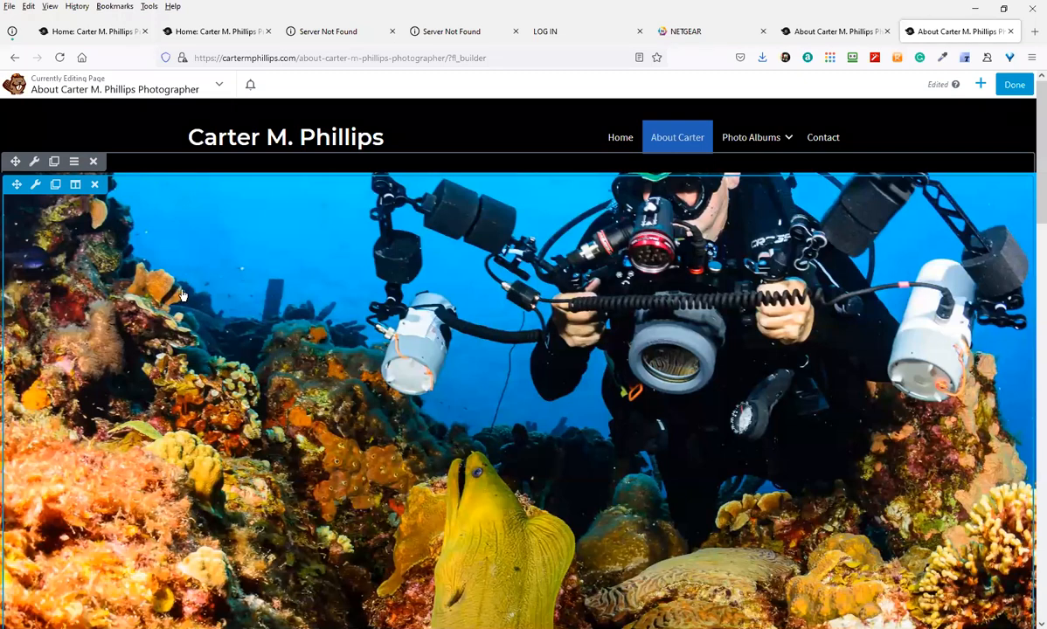
pyautogui.scroll(-6, 464, 431)
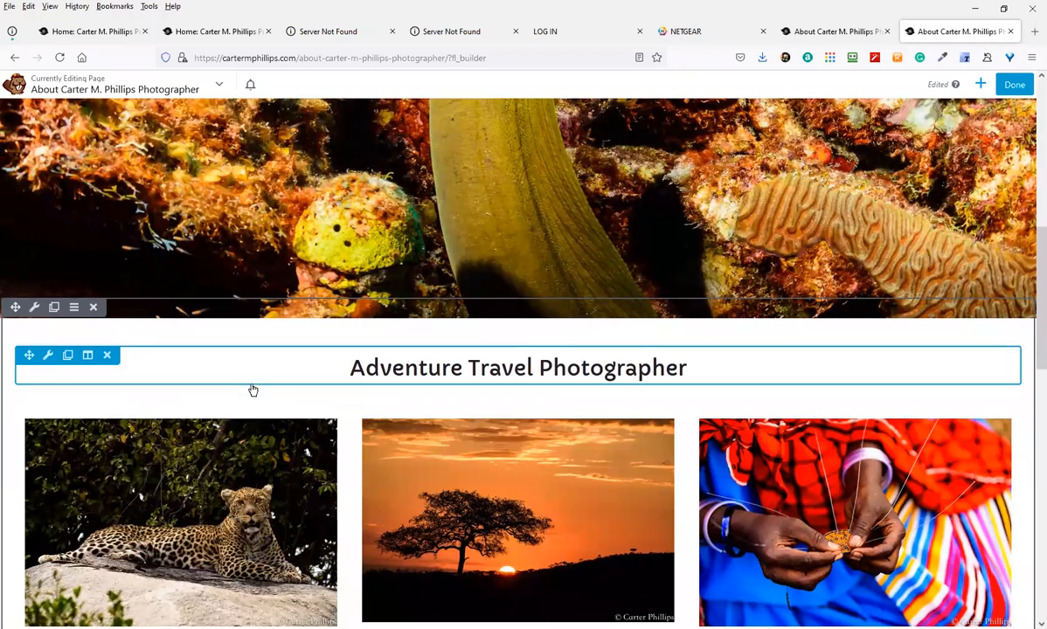
pyautogui.click(331, 371)
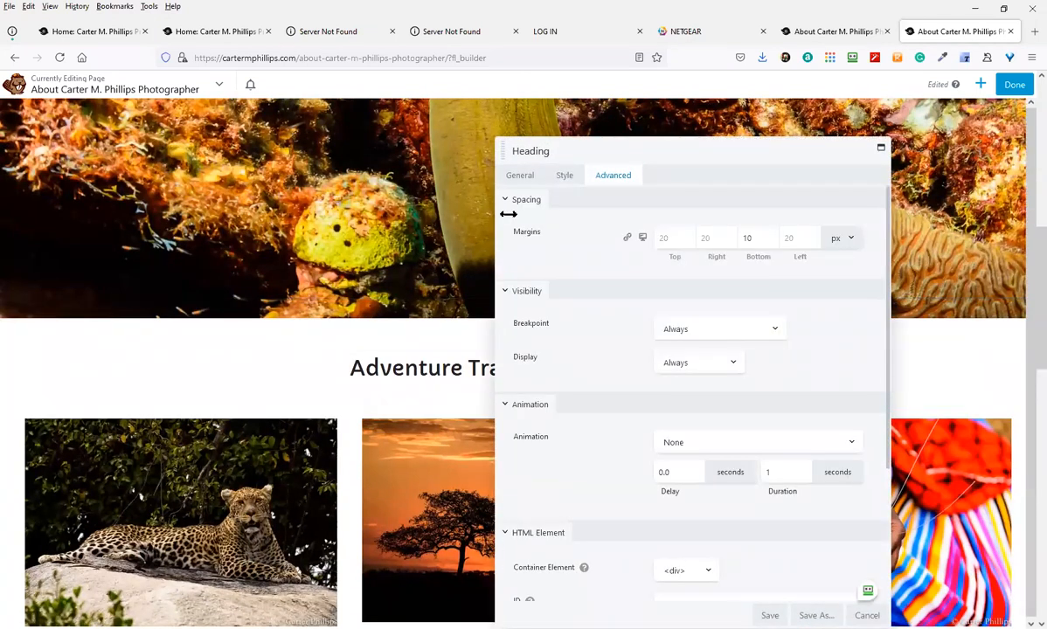
pyautogui.click(520, 175)
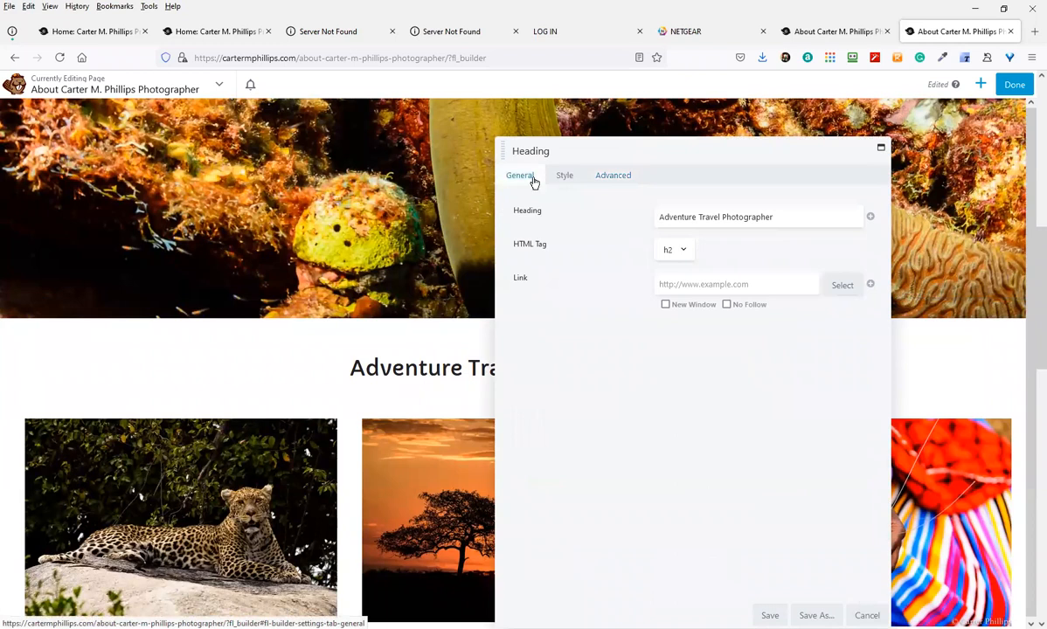
pyautogui.tripleClick(717, 216)
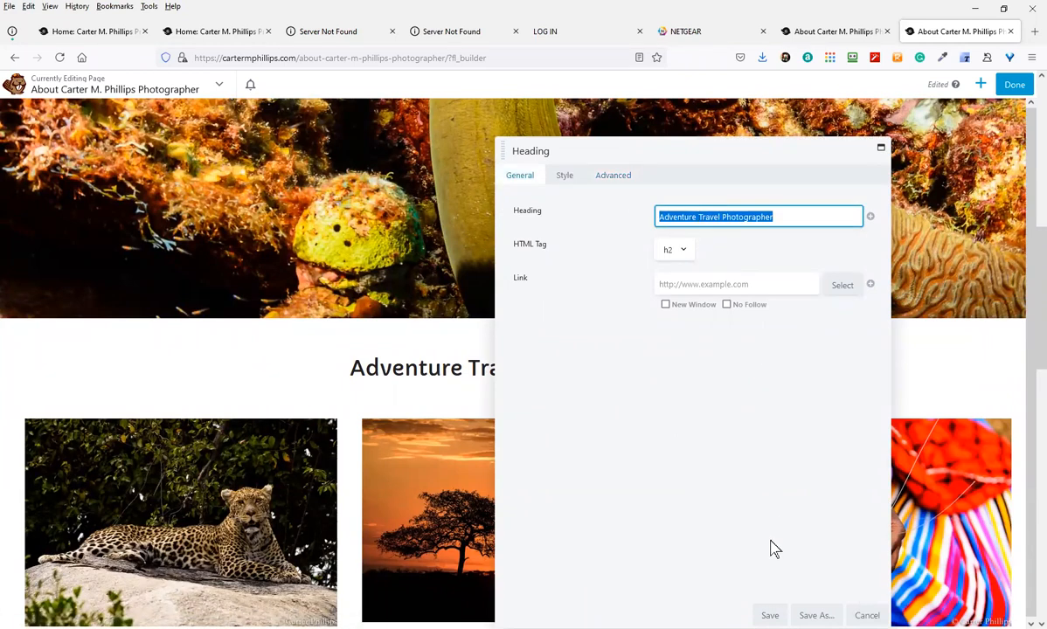
pyautogui.click(769, 616)
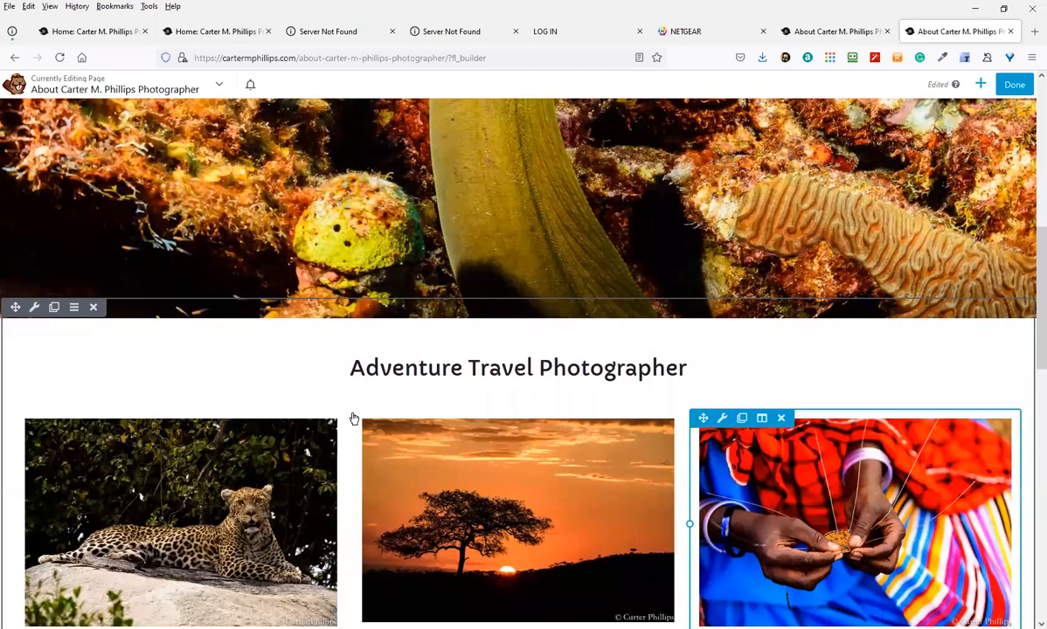
pyautogui.scroll(-3, 188, 472)
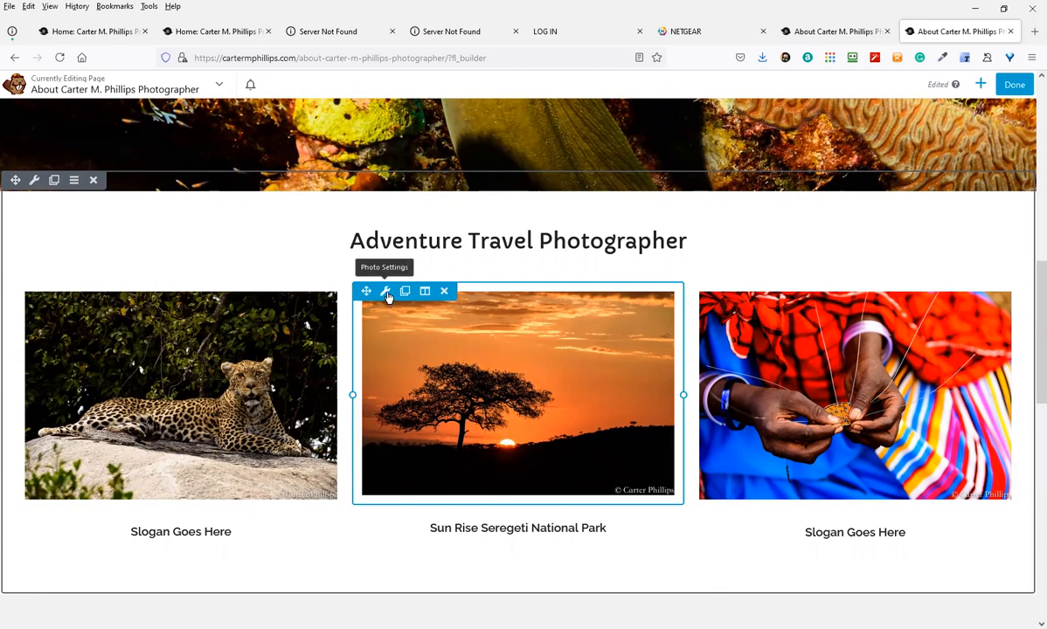
pyautogui.click(385, 292)
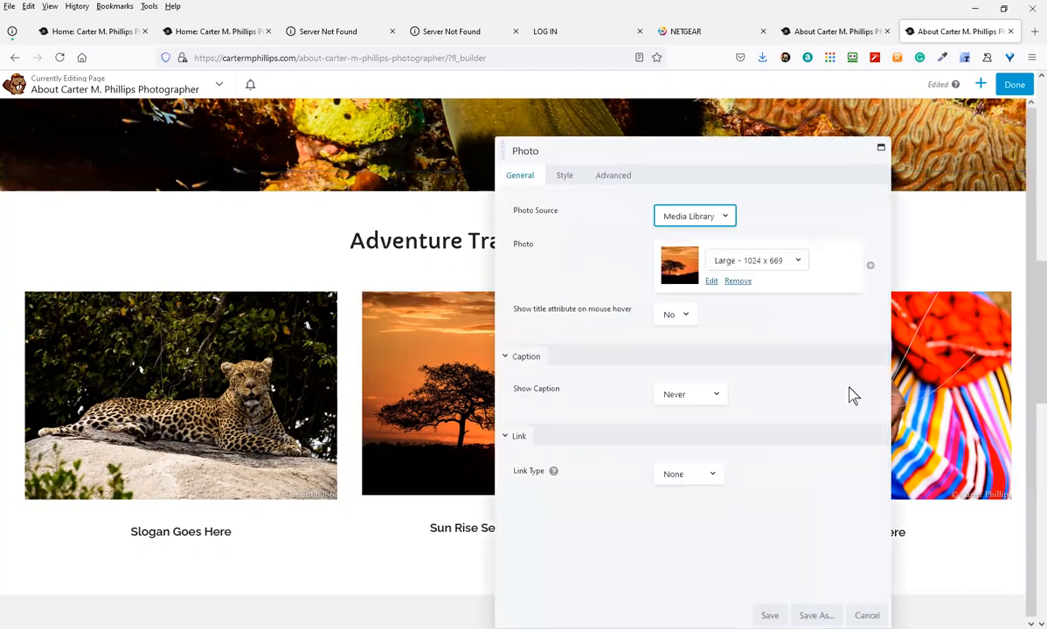
pyautogui.click(768, 615)
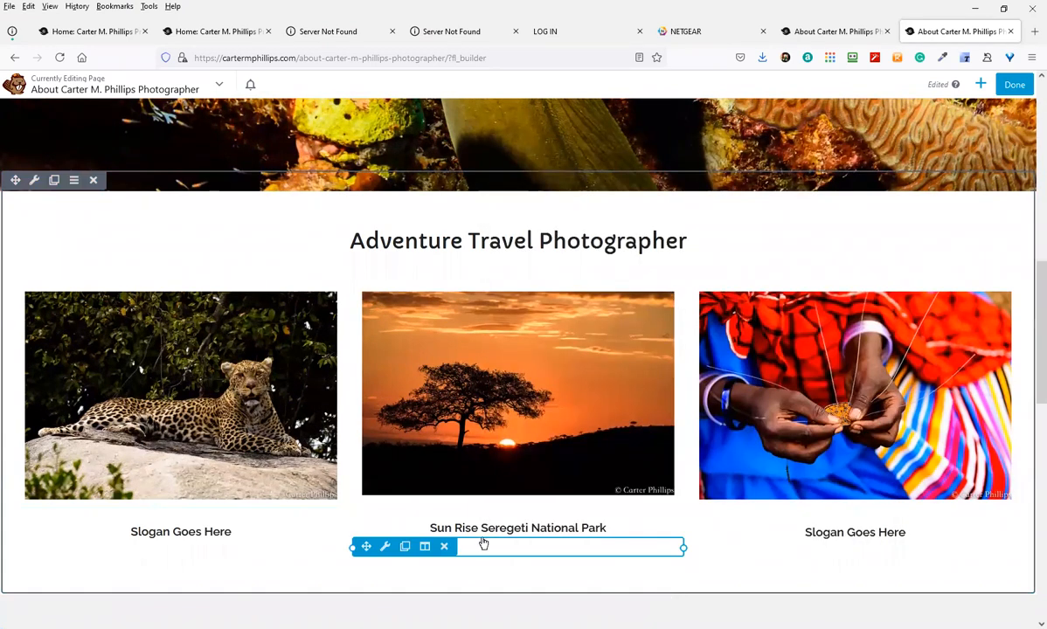
pyautogui.scroll(-3, 481, 544)
pyautogui.scroll(-2, 259, 526)
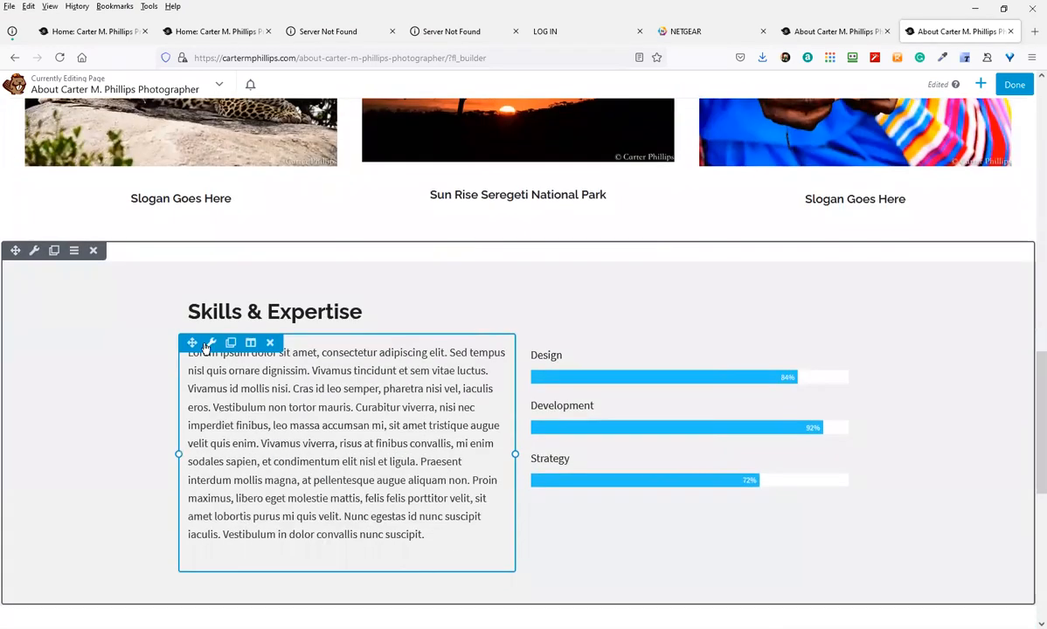
pyautogui.click(209, 343)
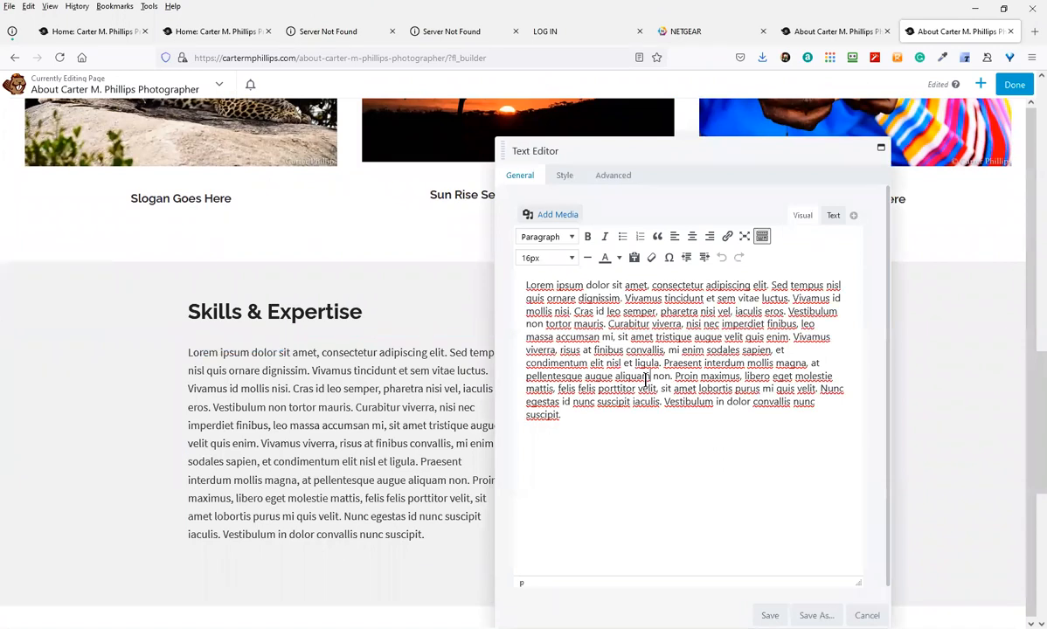
pyautogui.click(761, 615)
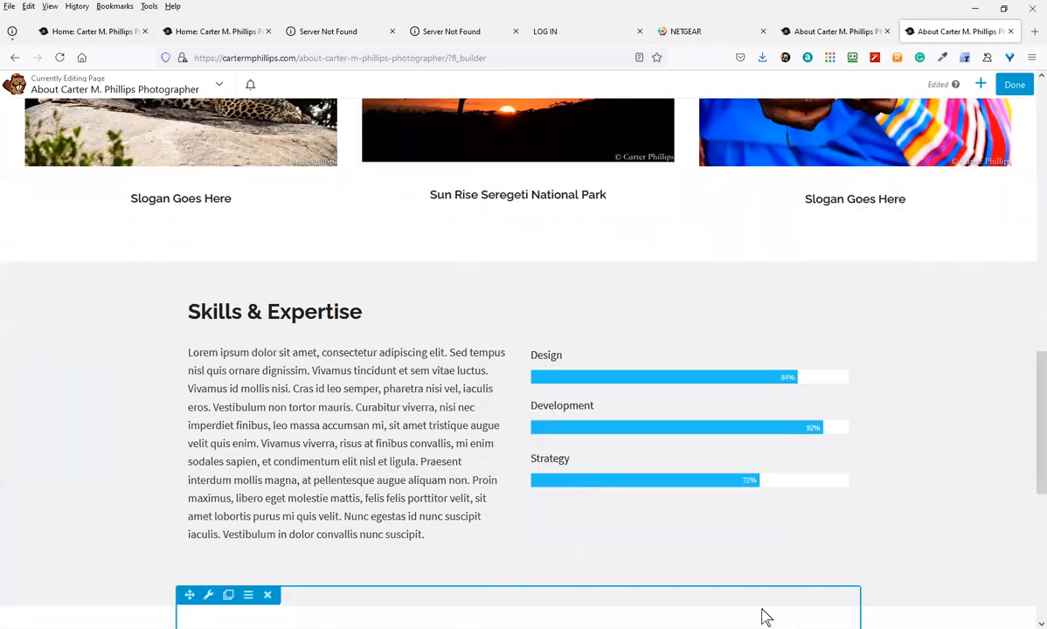
pyautogui.scroll(3, 472, 394)
pyautogui.scroll(10, 454, 297)
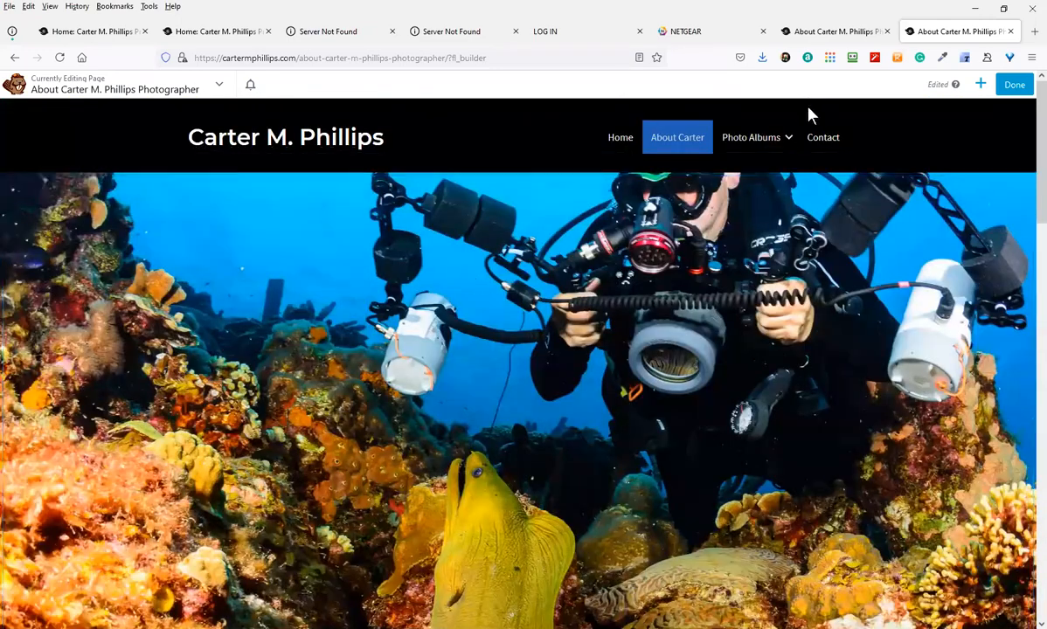
# Publish the Beaver Builder edits so the live About Carter page shows the full-width diver photo
pyautogui.click(1016, 84)
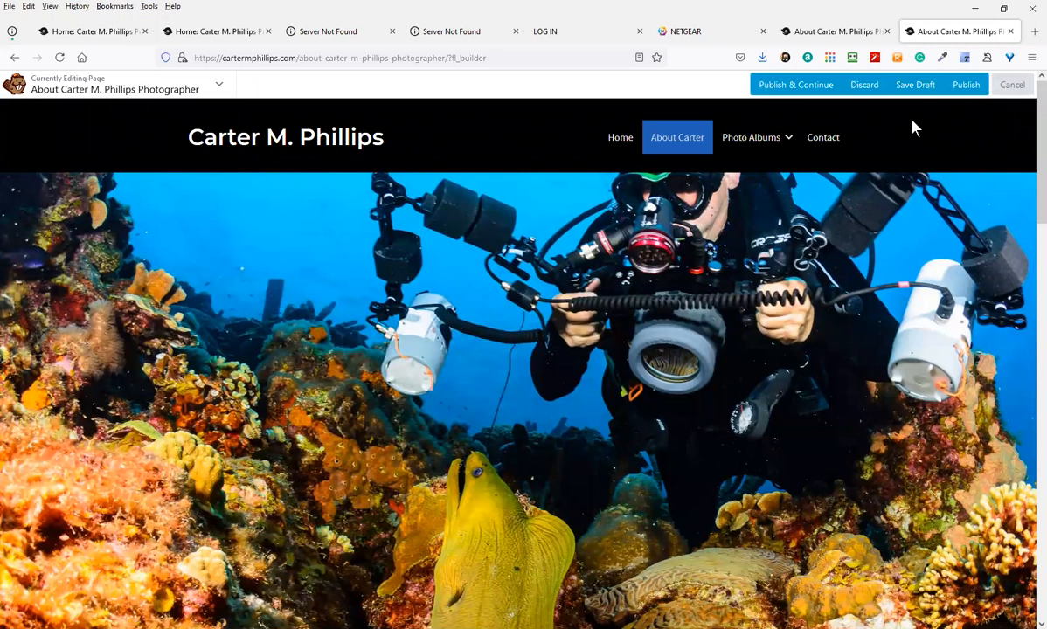
pyautogui.click(965, 85)
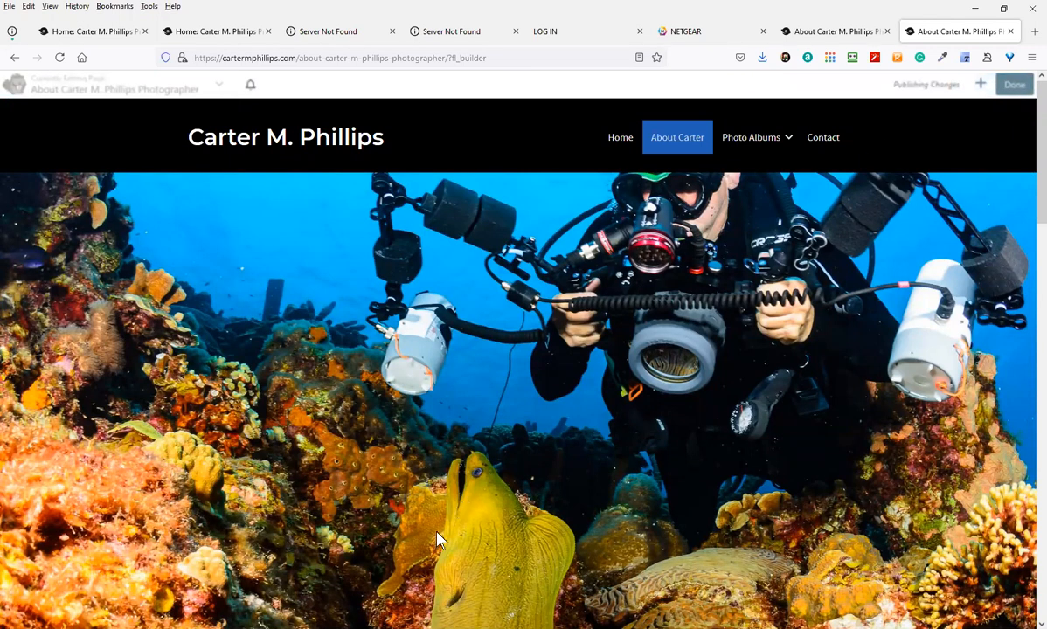
pyautogui.moveTo(727, 140)
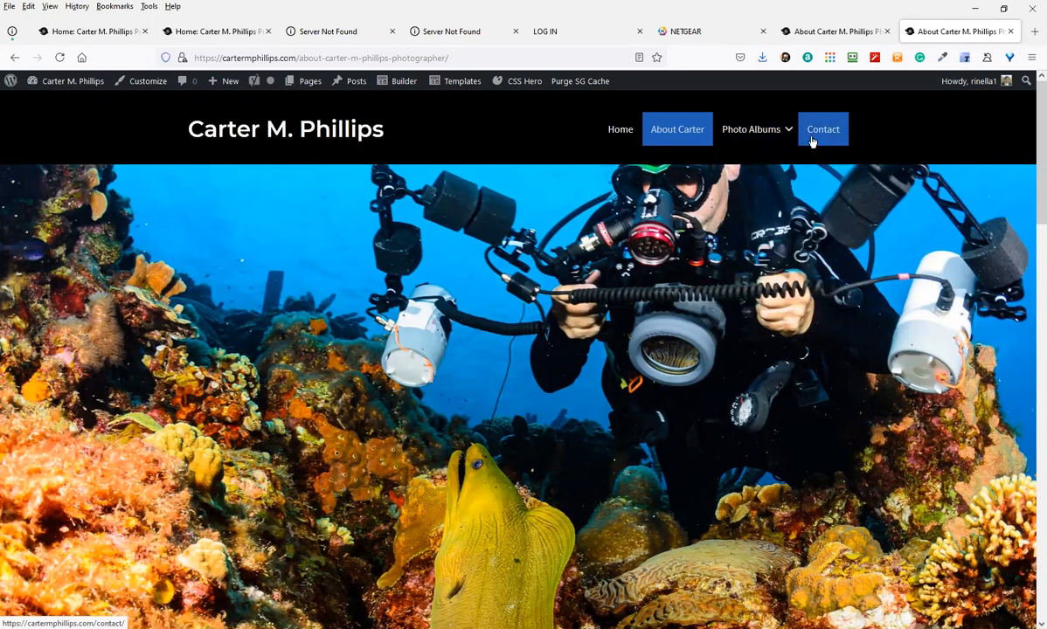
pyautogui.moveTo(770, 148)
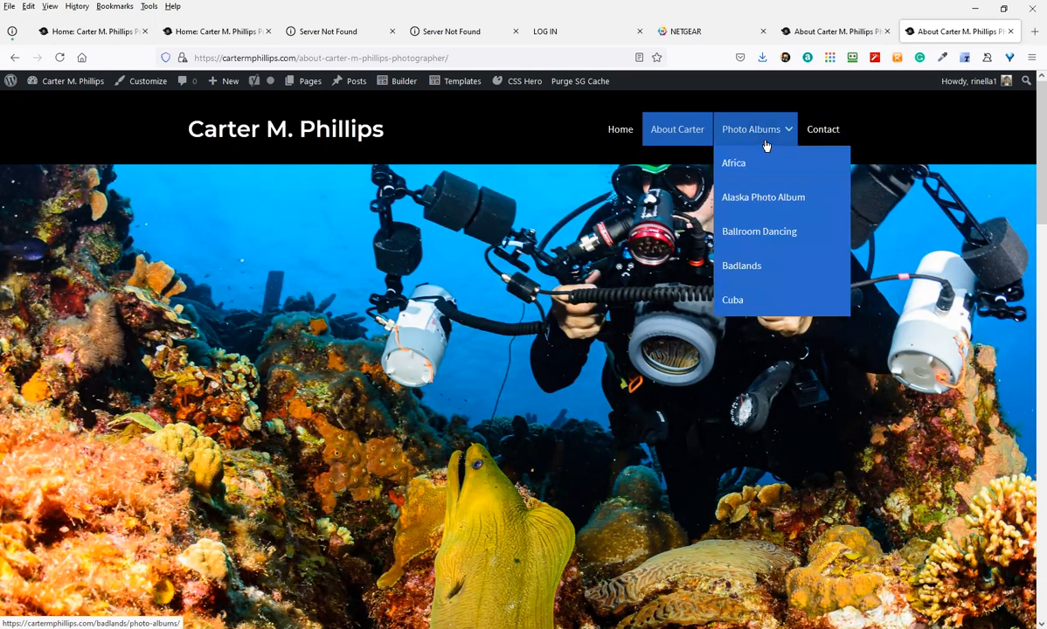
pyautogui.click(765, 131)
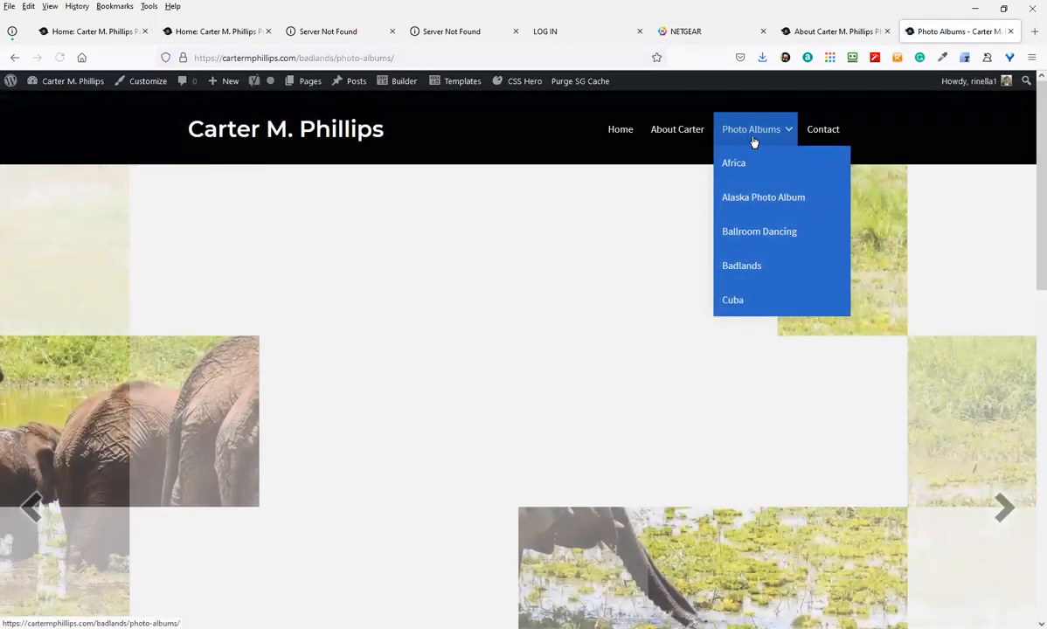
pyautogui.scroll(-5, 761, 131)
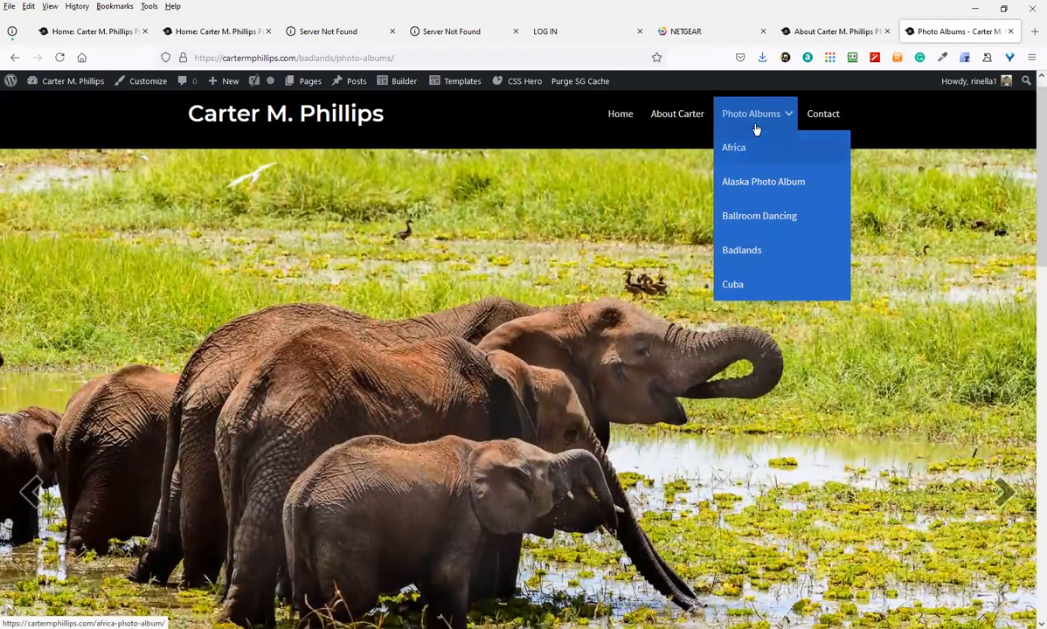
pyautogui.scroll(-5, 508, 405)
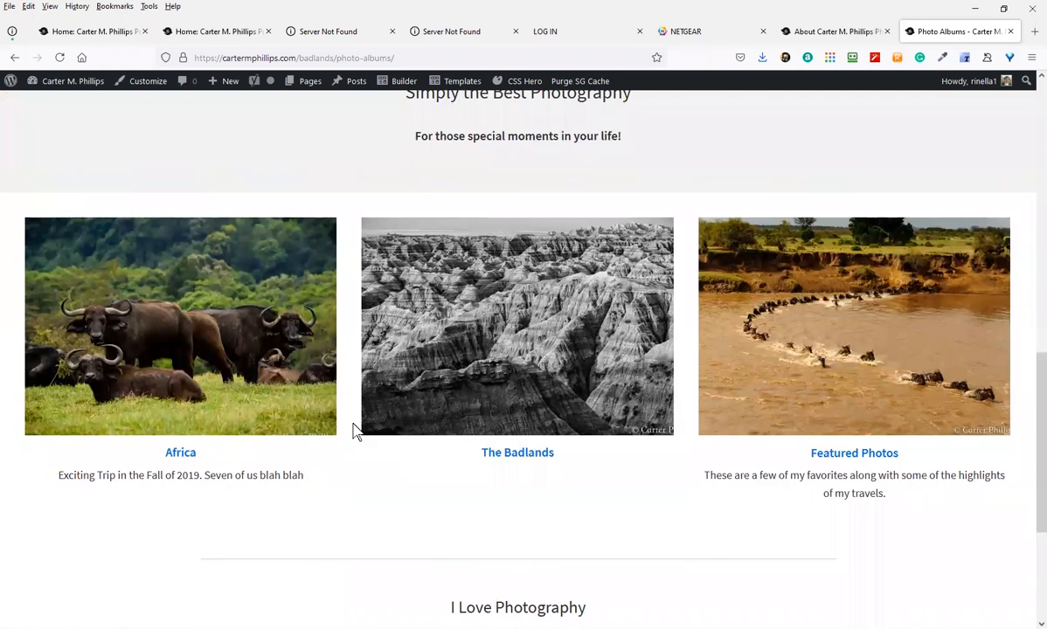
pyautogui.scroll(-2, 376, 498)
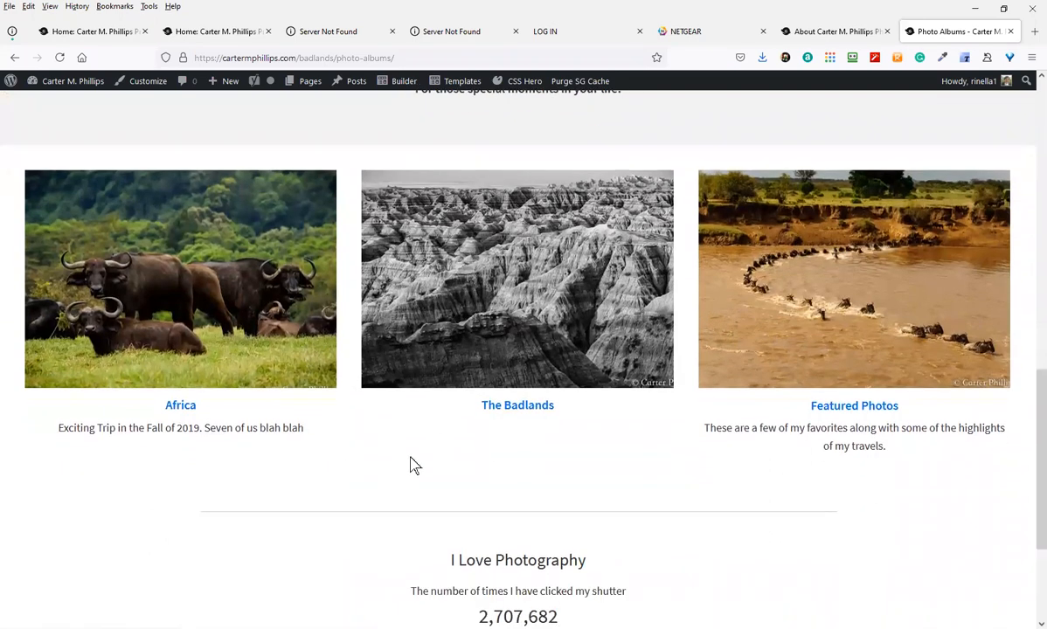
pyautogui.scroll(1, 612, 323)
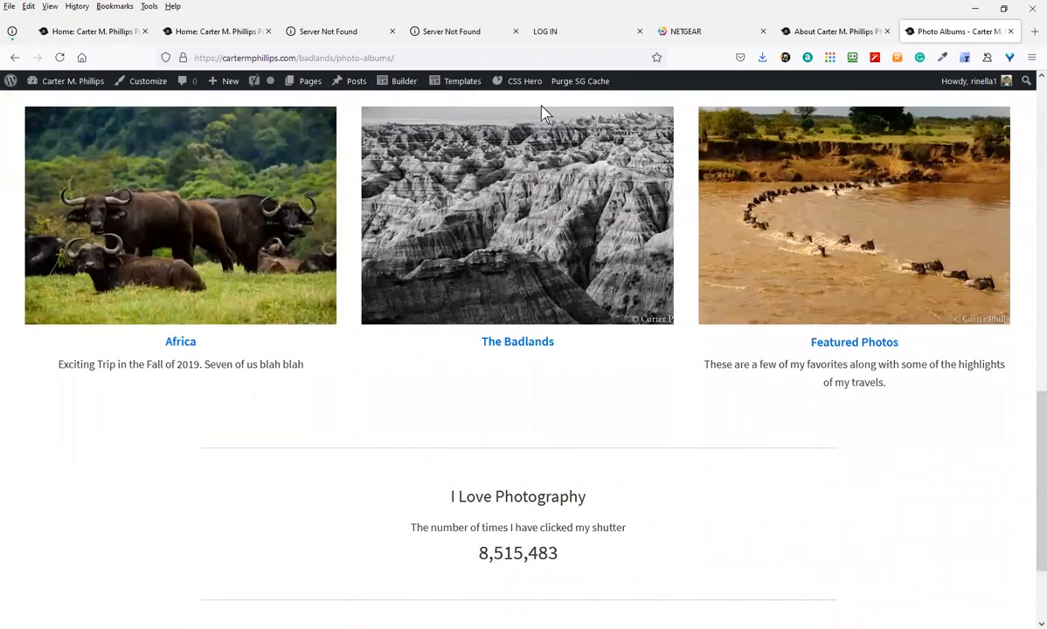
pyautogui.scroll(6, 544, 149)
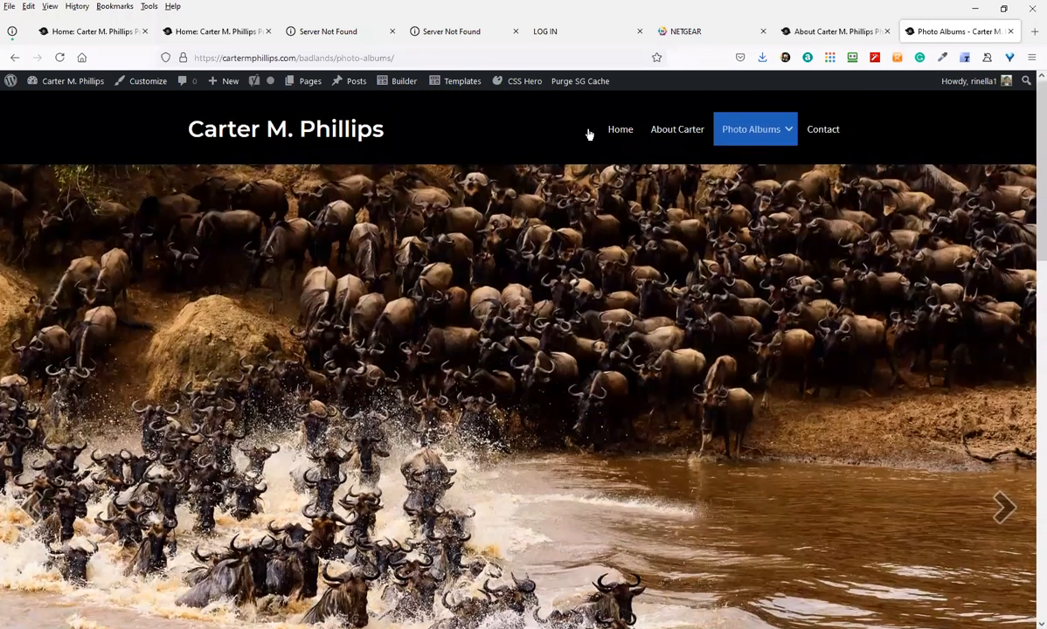
# Open Photo Albums in Beaver Builder and drop a 3 Columns row below the album thumbnails
pyautogui.click(398, 82)
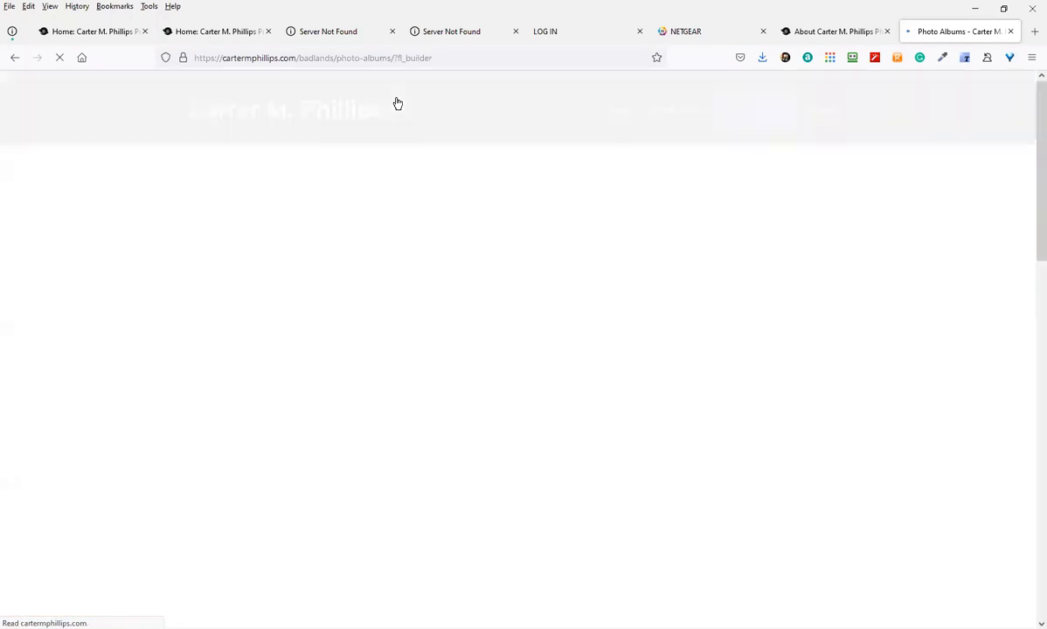
pyautogui.scroll(-3, 452, 311)
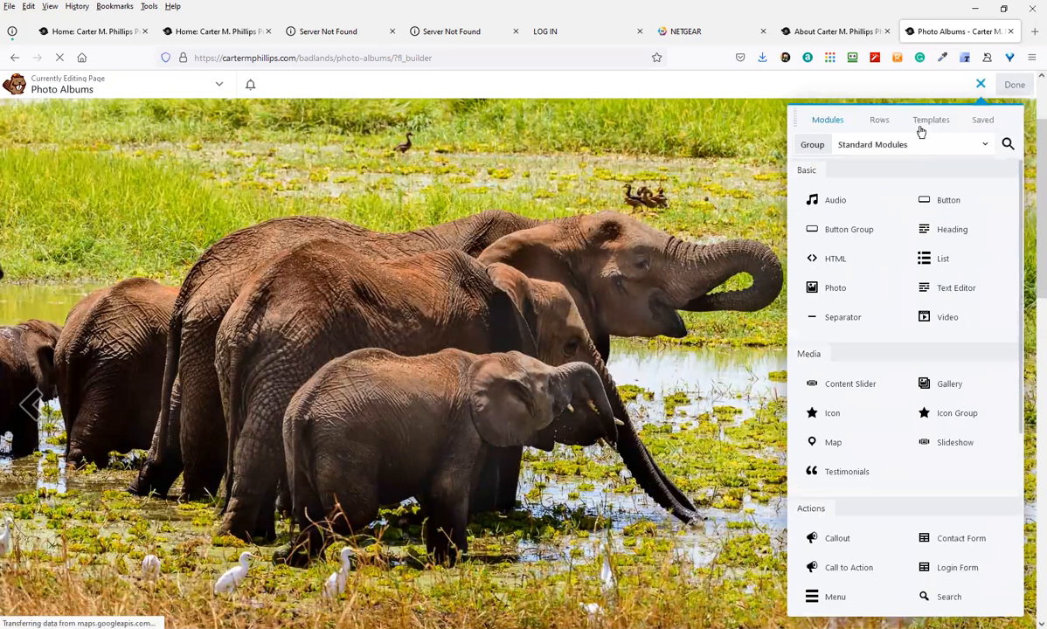
pyautogui.click(879, 122)
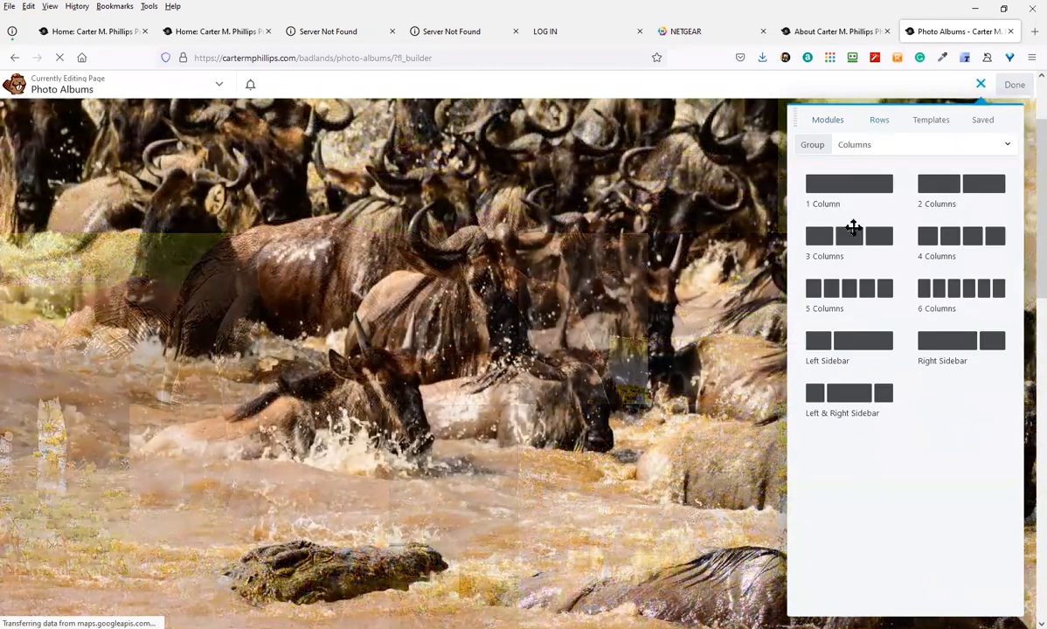
pyautogui.moveTo(853, 234); pyautogui.dragTo(628, 468)
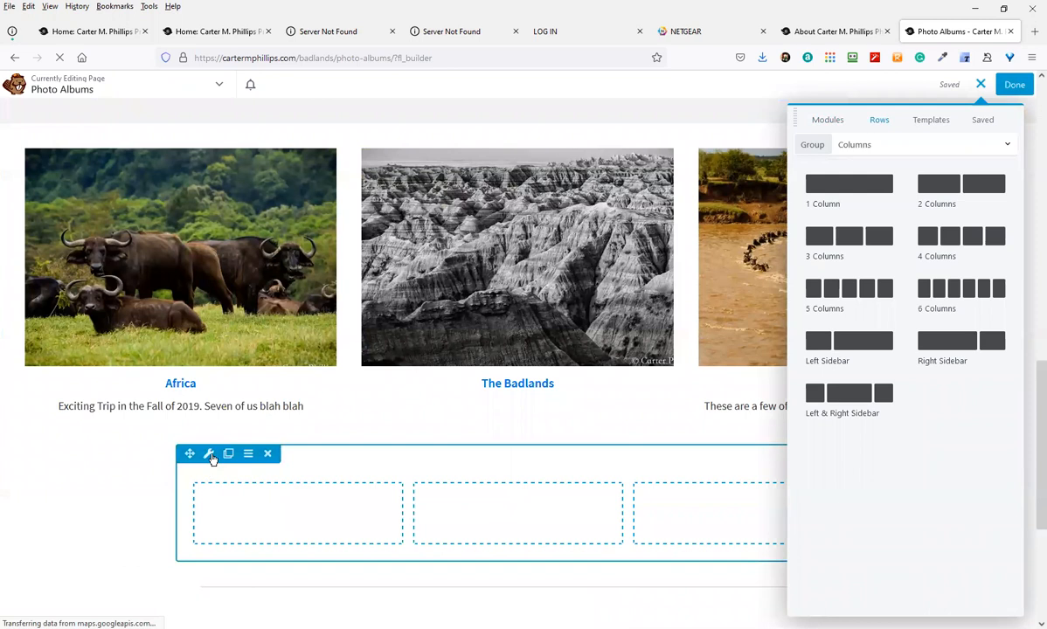
# Duplicate the album thumbnails row and remove the empty three-column row
pyautogui.scroll(1, 132, 272)
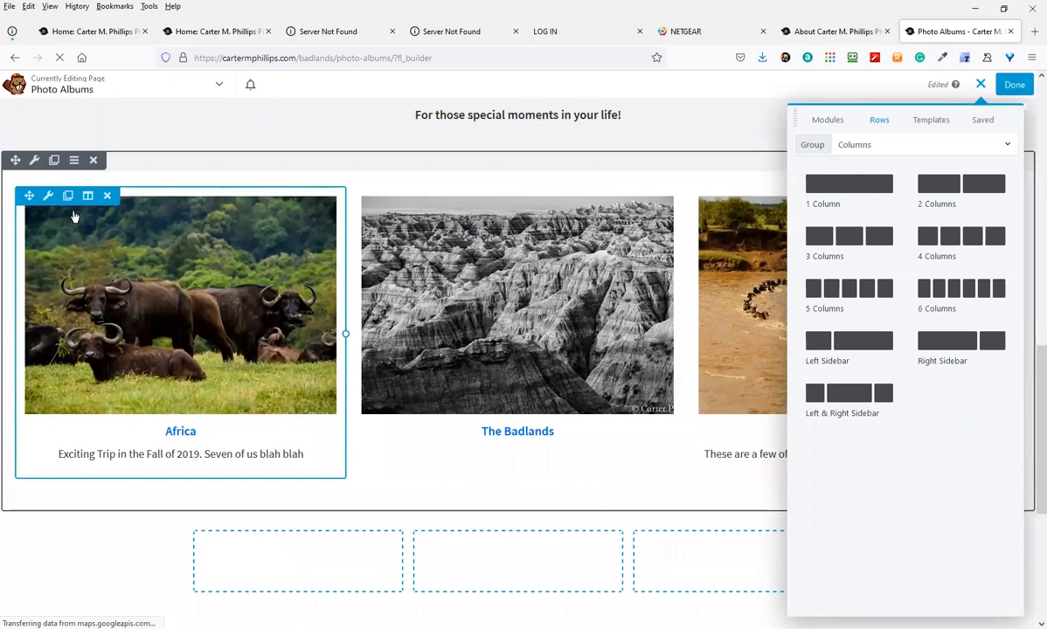
pyautogui.scroll(1, 53, 168)
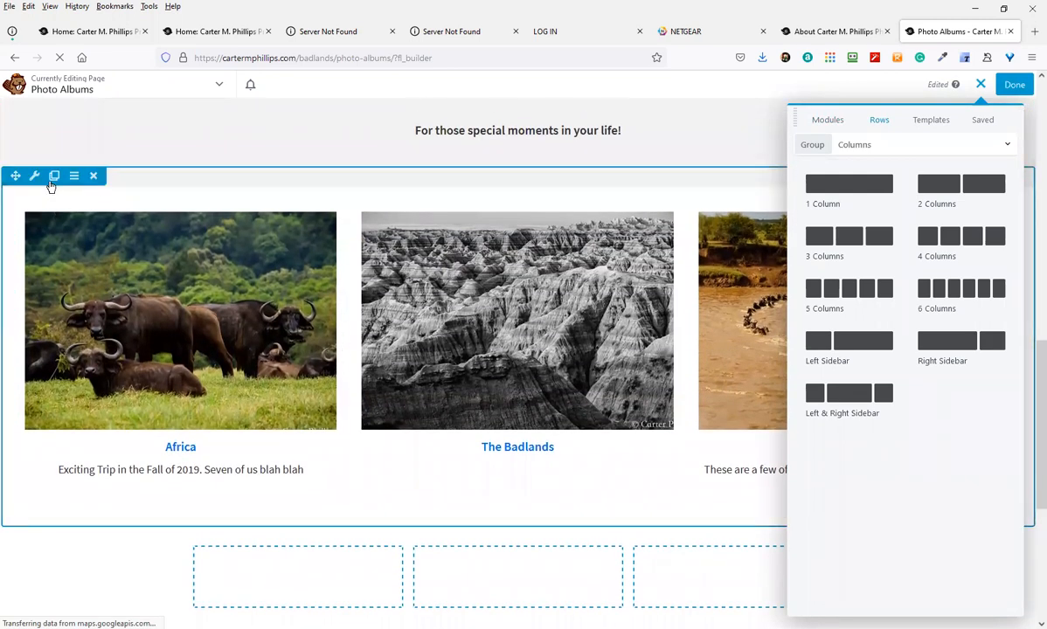
pyautogui.click(53, 179)
pyautogui.scroll(-5, 157, 526)
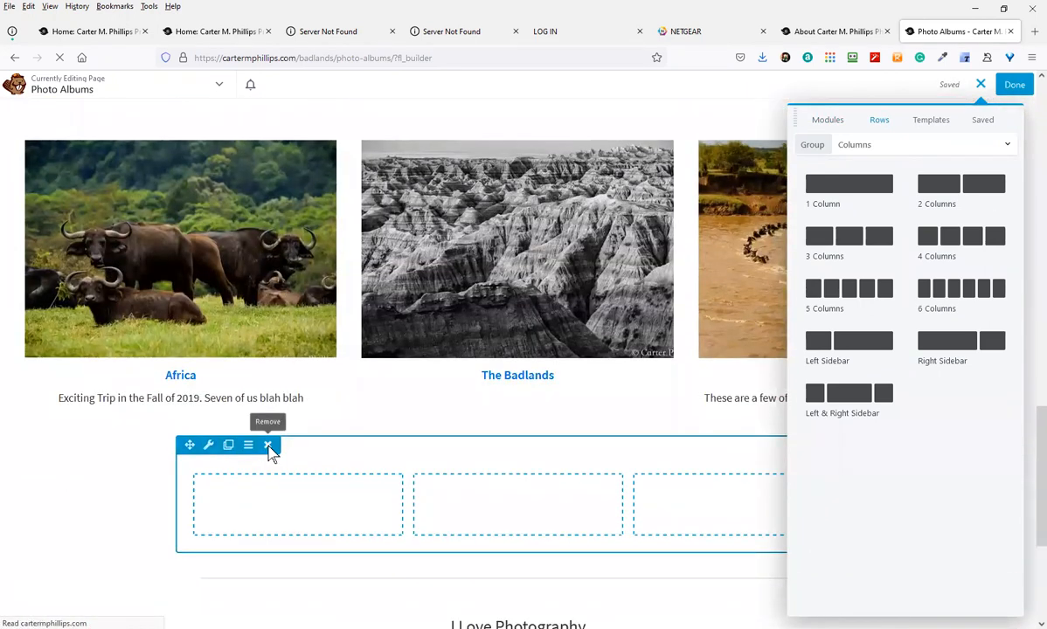
pyautogui.click(267, 445)
# Make another copy of the Africa, The Badlands and Featured Photos album row
pyautogui.scroll(3, 253, 476)
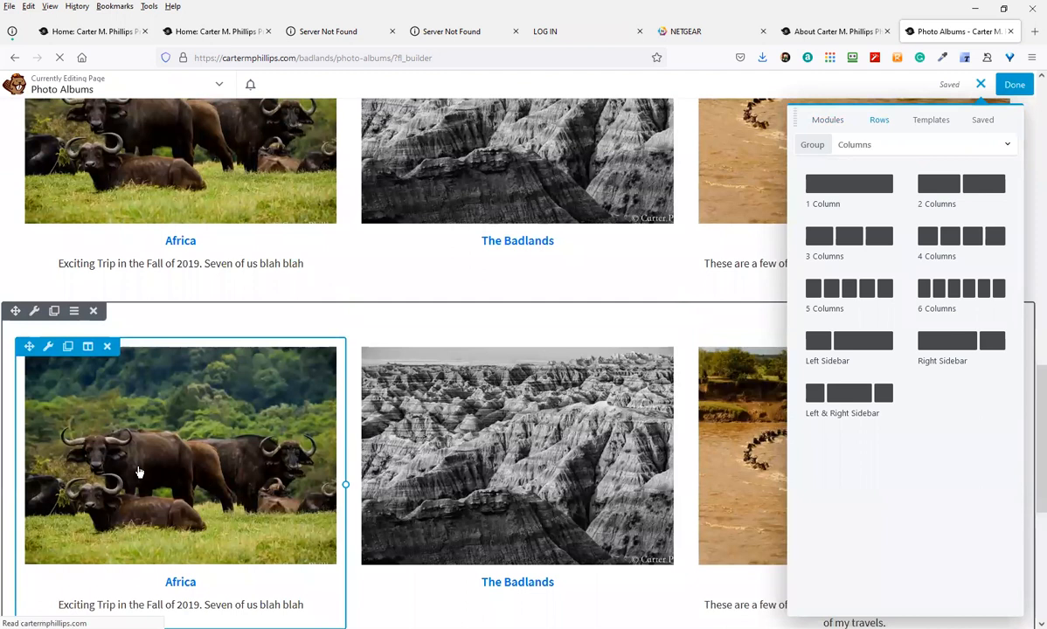
pyautogui.scroll(1, 138, 472)
pyautogui.click(54, 358)
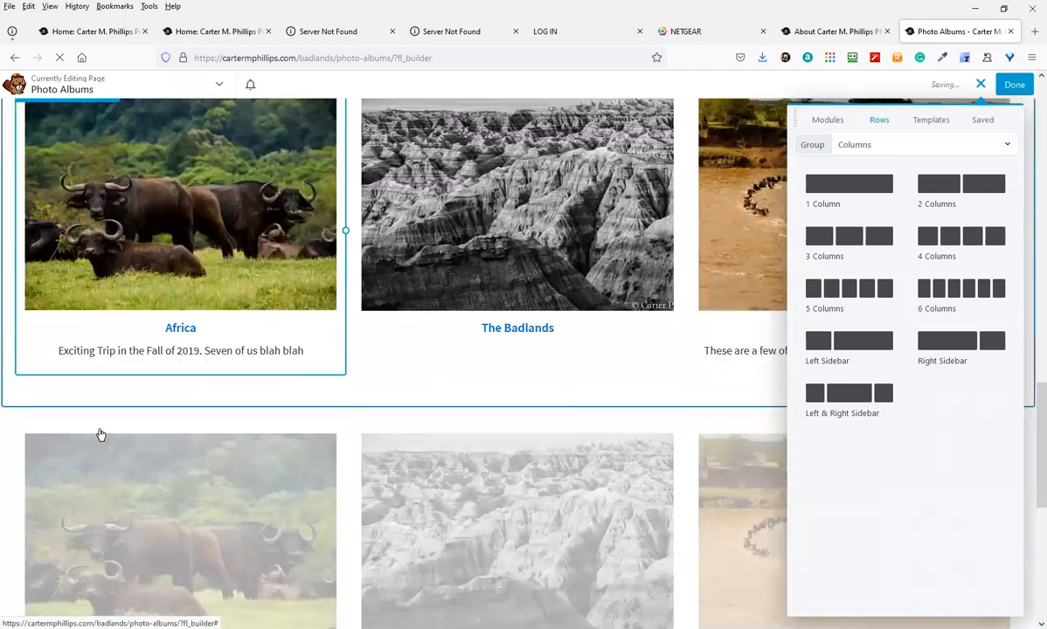
pyautogui.scroll(-3, 140, 428)
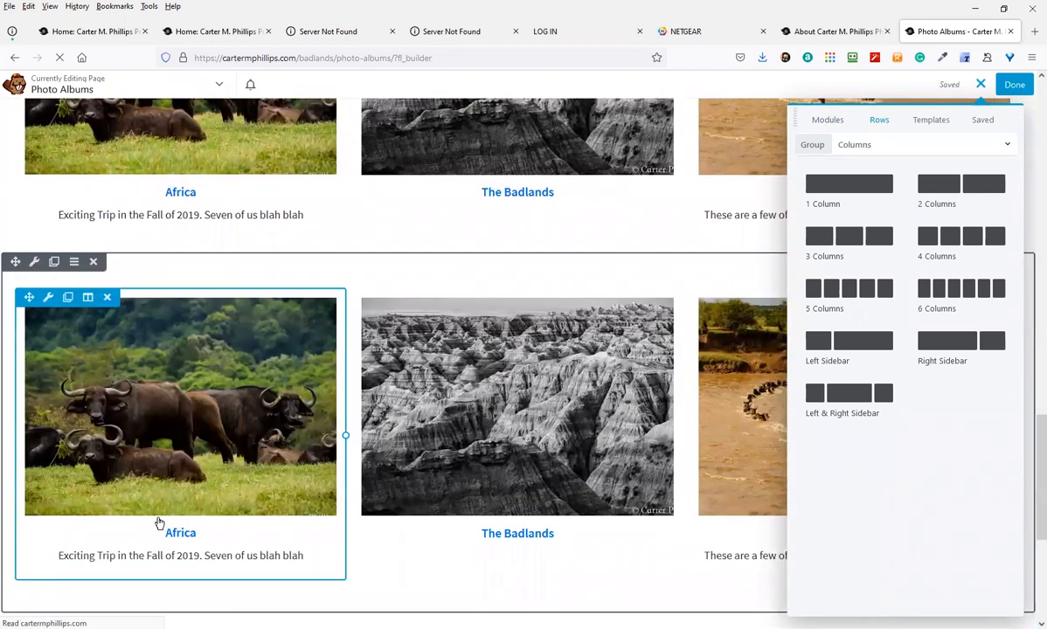
pyautogui.scroll(-2, 269, 370)
pyautogui.scroll(3, 322, 371)
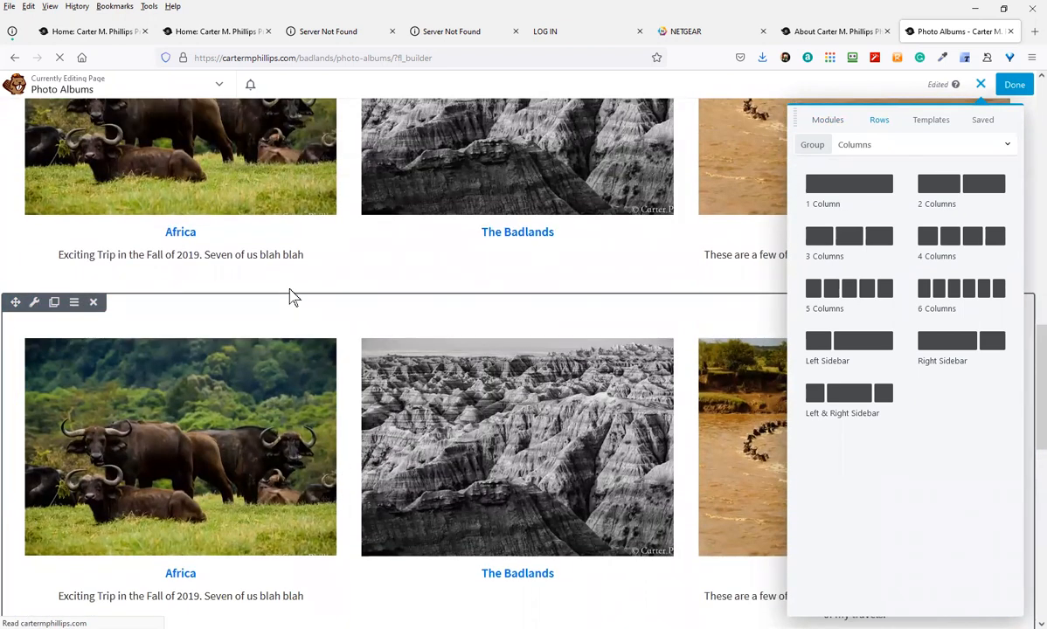
# Duplicate the Africa album card, then delete that copy and confirm with OK
pyautogui.click(68, 340)
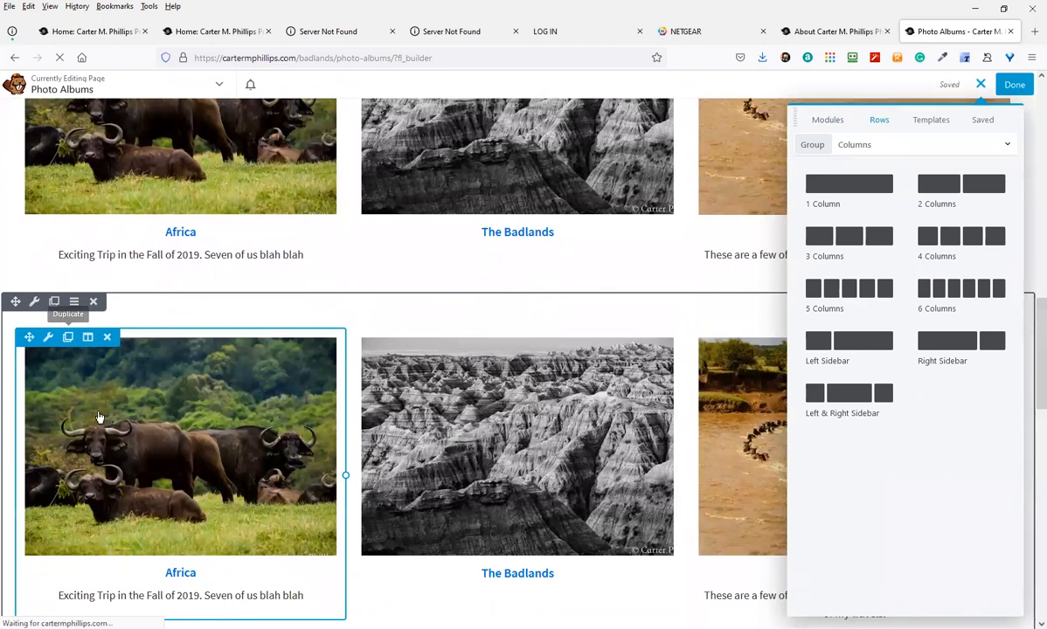
pyautogui.scroll(-3, 100, 437)
pyautogui.scroll(-1, 103, 528)
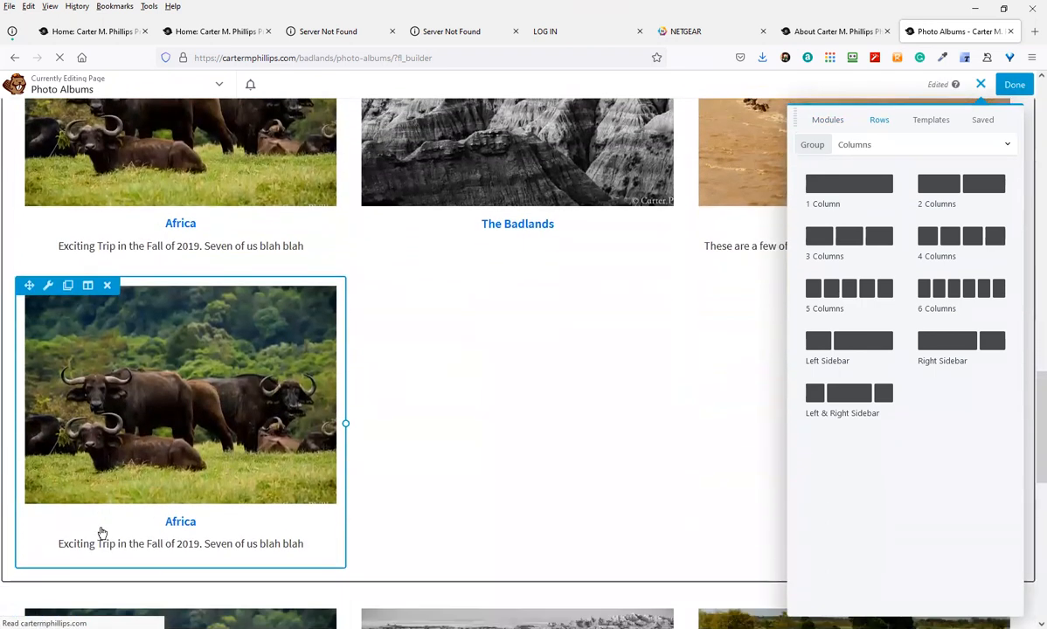
pyautogui.click(108, 286)
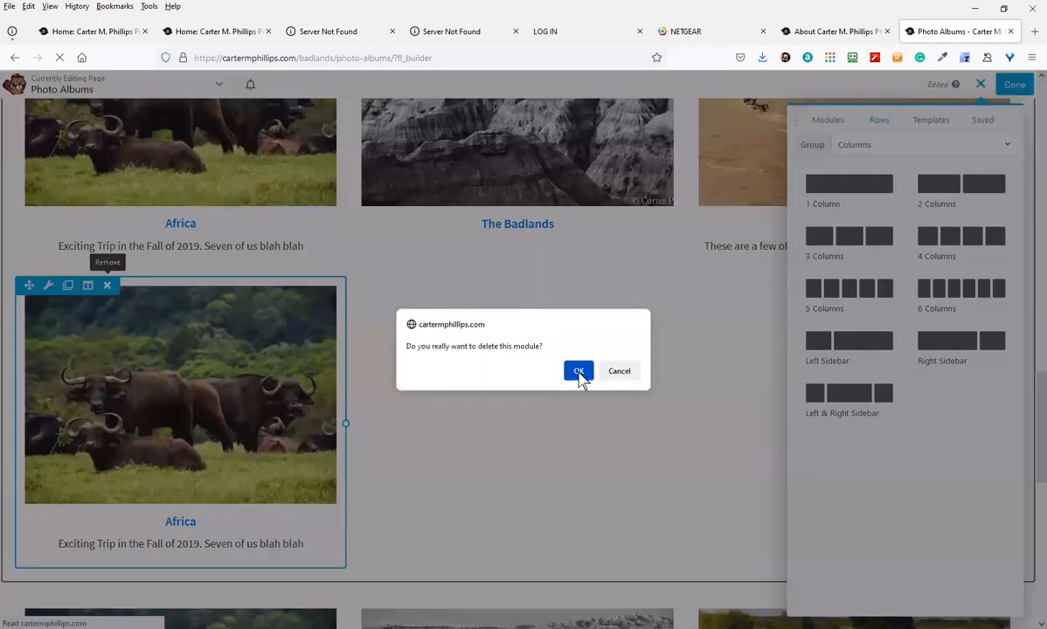
pyautogui.click(579, 372)
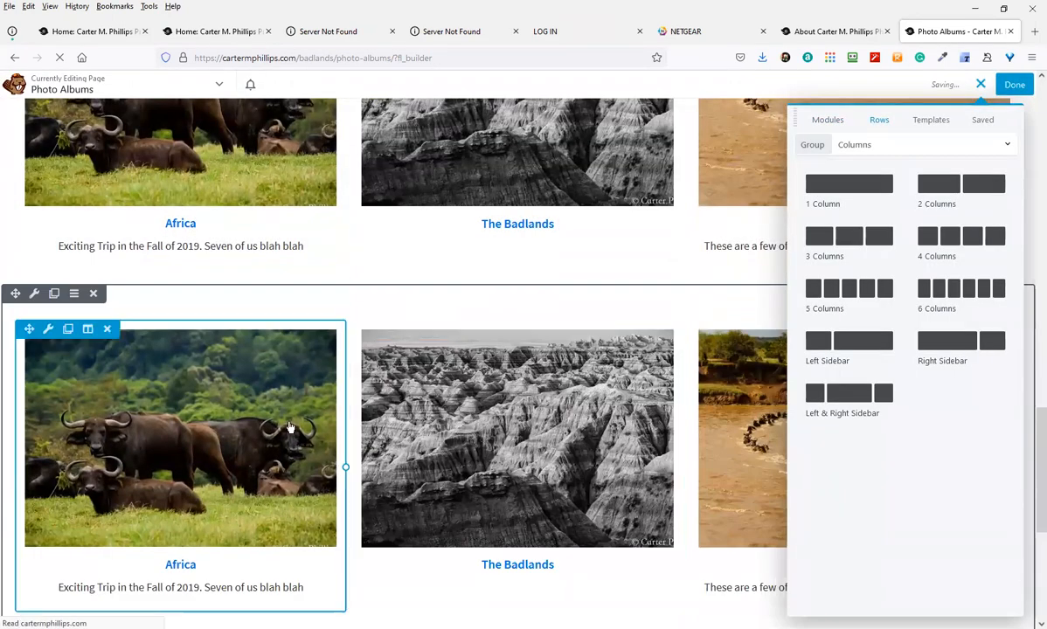
pyautogui.scroll(-4, 215, 542)
pyautogui.scroll(7, 145, 499)
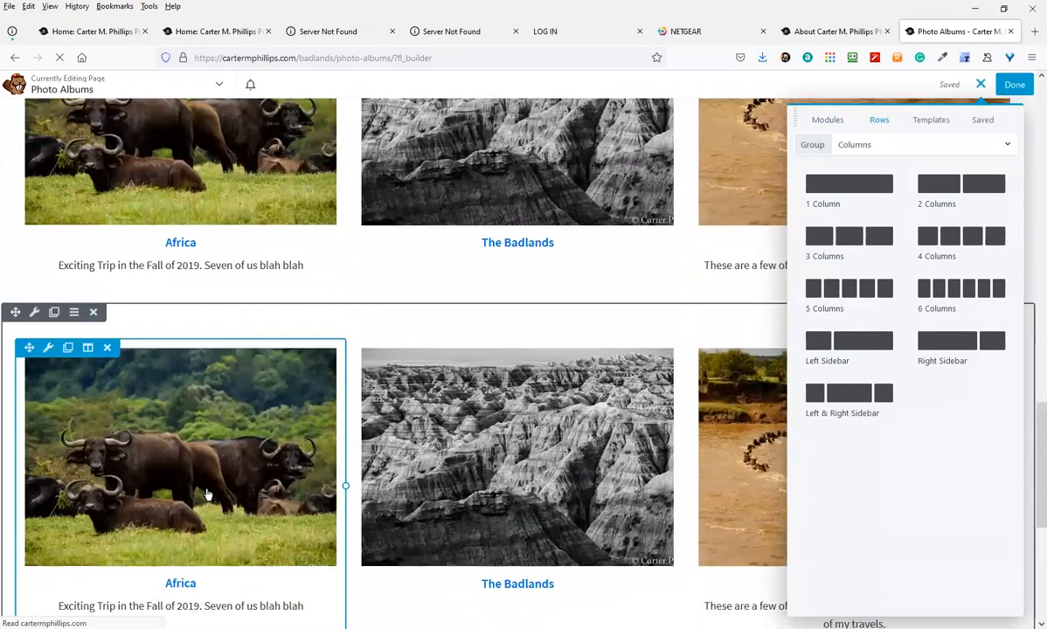
pyautogui.scroll(4, 207, 489)
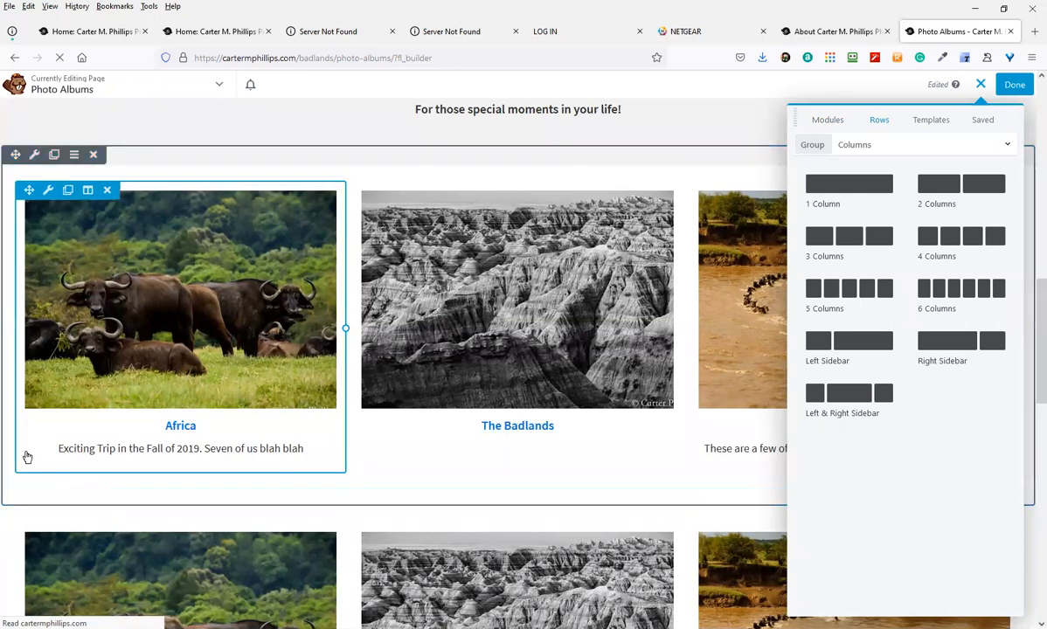
pyautogui.scroll(-2, 66, 525)
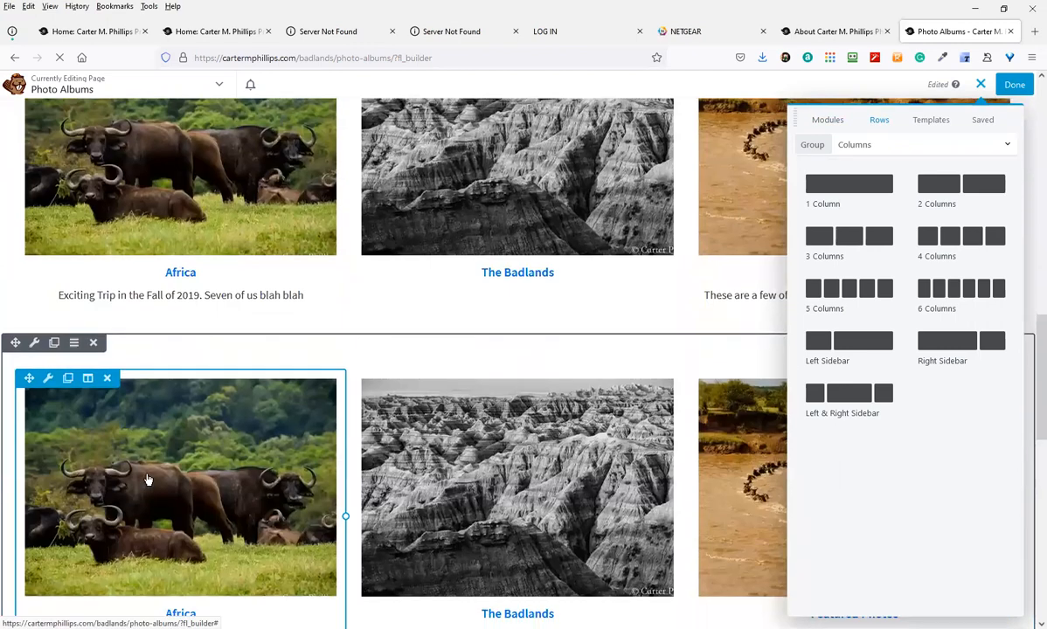
pyautogui.scroll(-2, 341, 371)
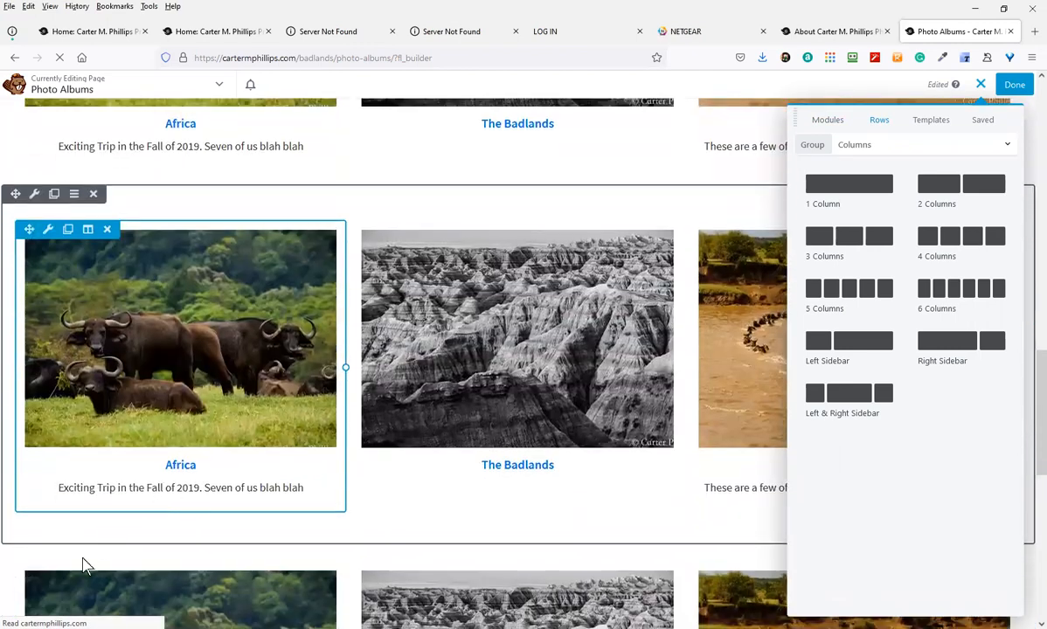
pyautogui.scroll(2, 84, 531)
pyautogui.scroll(1, 304, 444)
pyautogui.scroll(-1, 298, 444)
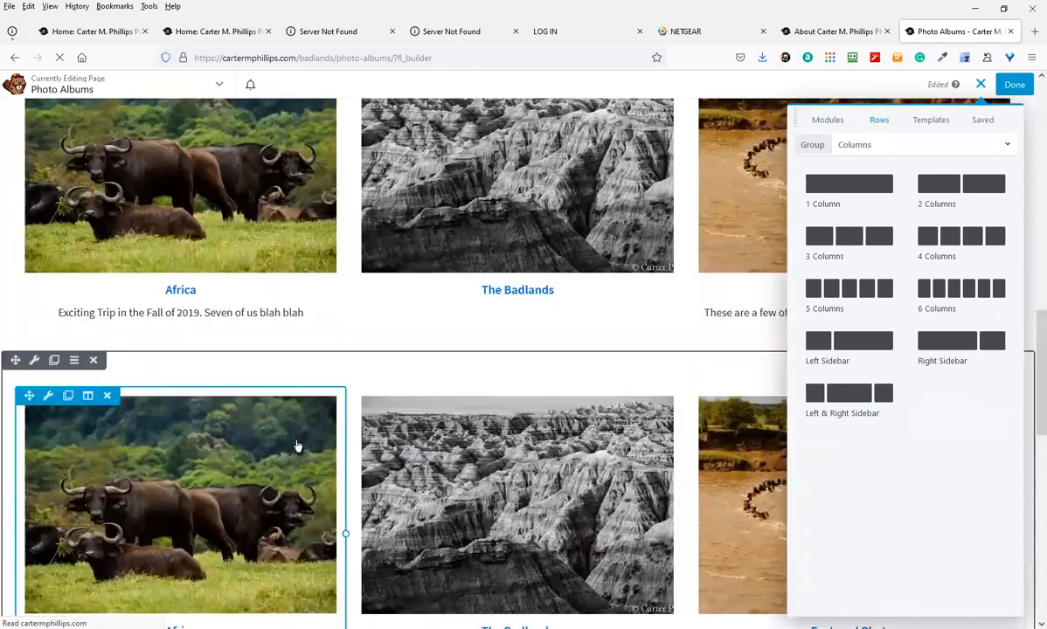
pyautogui.scroll(1, 381, 403)
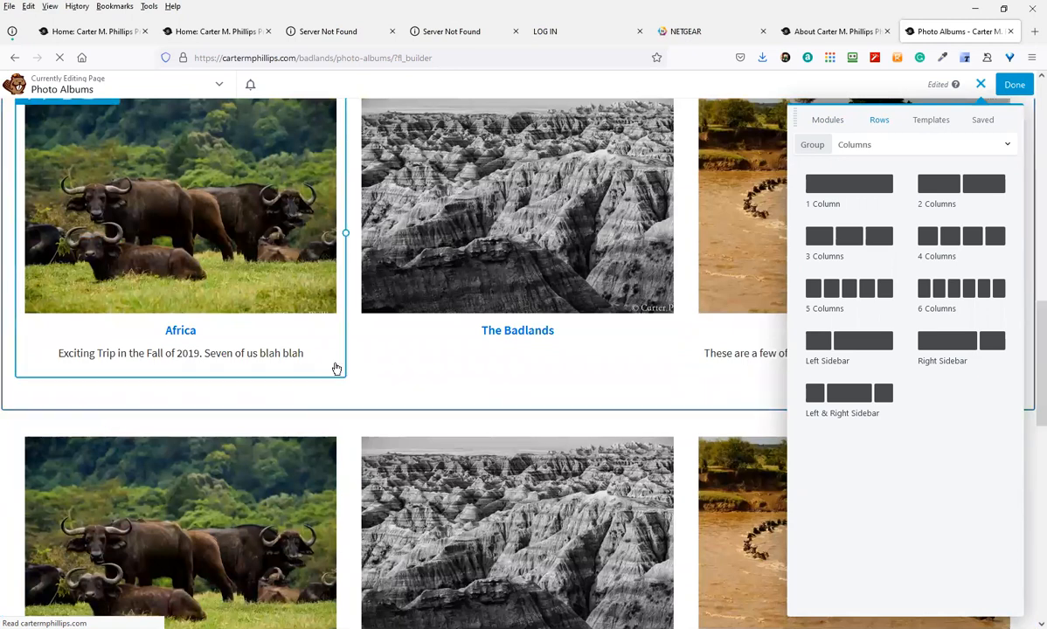
pyautogui.scroll(2, 350, 403)
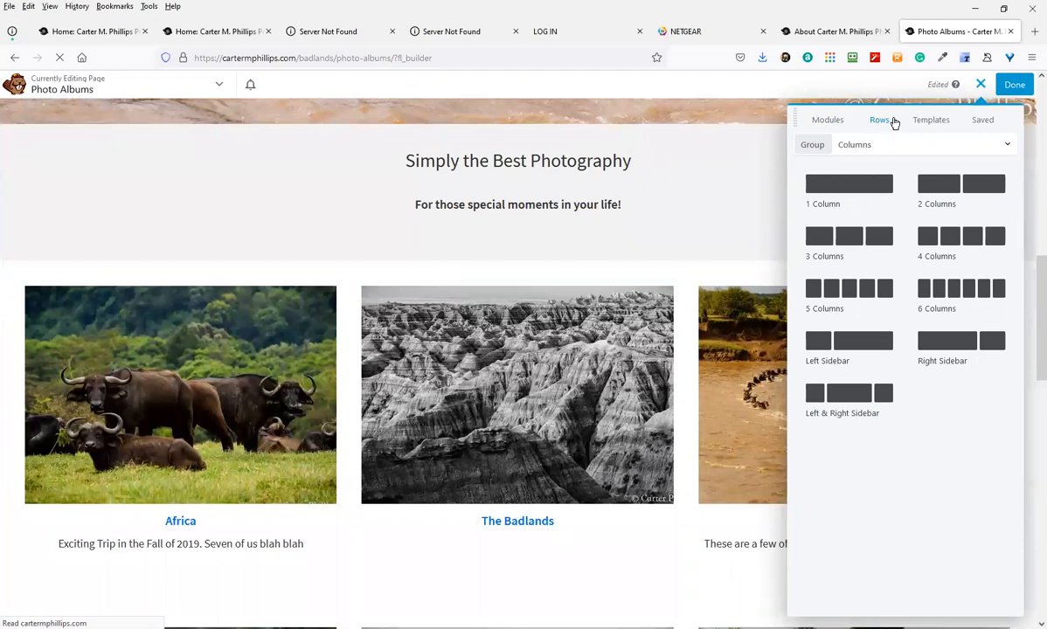
# Drop a three-column row below The Badlands row, move it higher, then delete it
pyautogui.moveTo(870, 229); pyautogui.dragTo(414, 439)
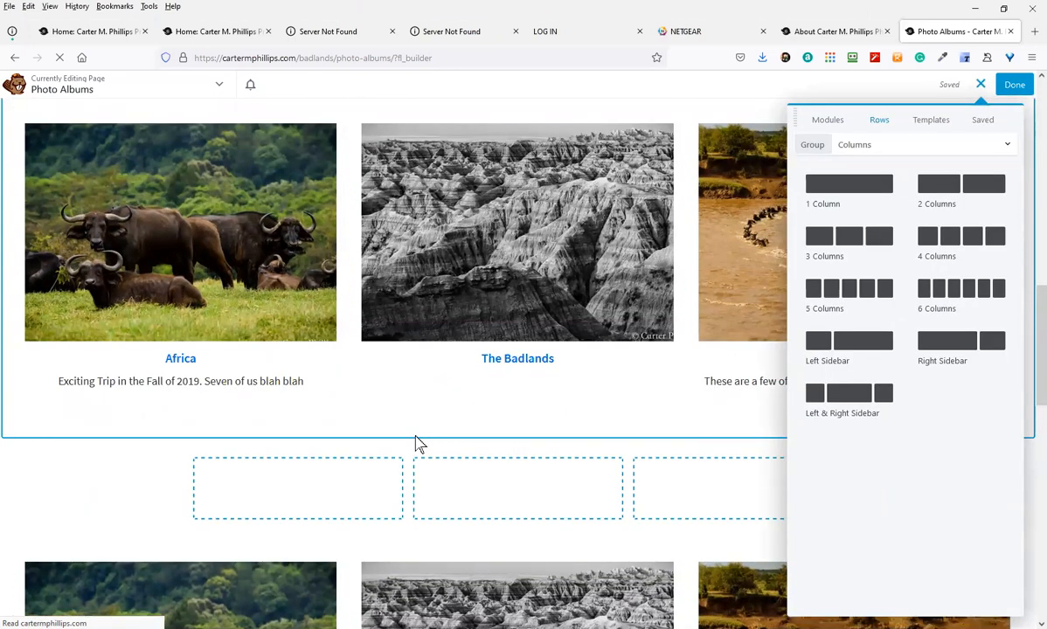
pyautogui.moveTo(188, 468)
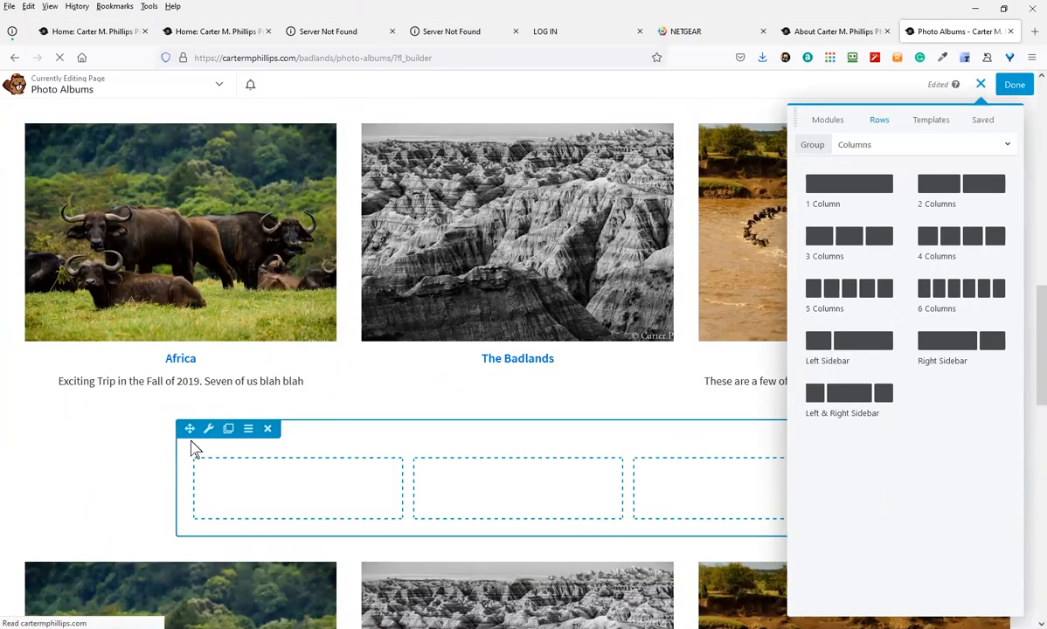
pyautogui.moveTo(189, 431); pyautogui.dragTo(244, 298)
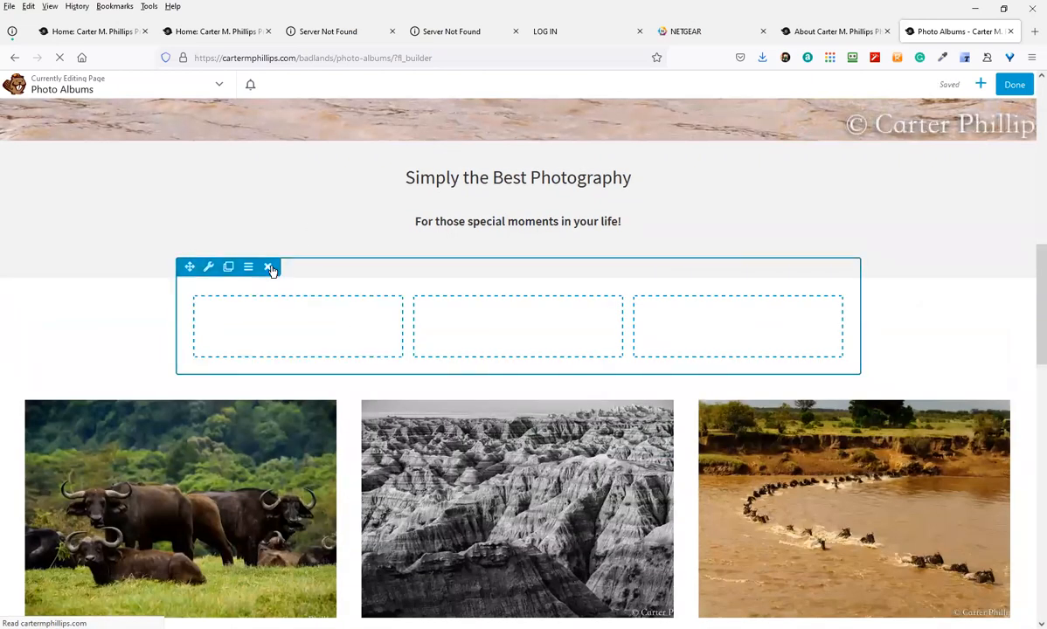
pyautogui.click(270, 266)
# Place a 3 Columns row directly above the Africa and Badlands photos
pyautogui.click(981, 84)
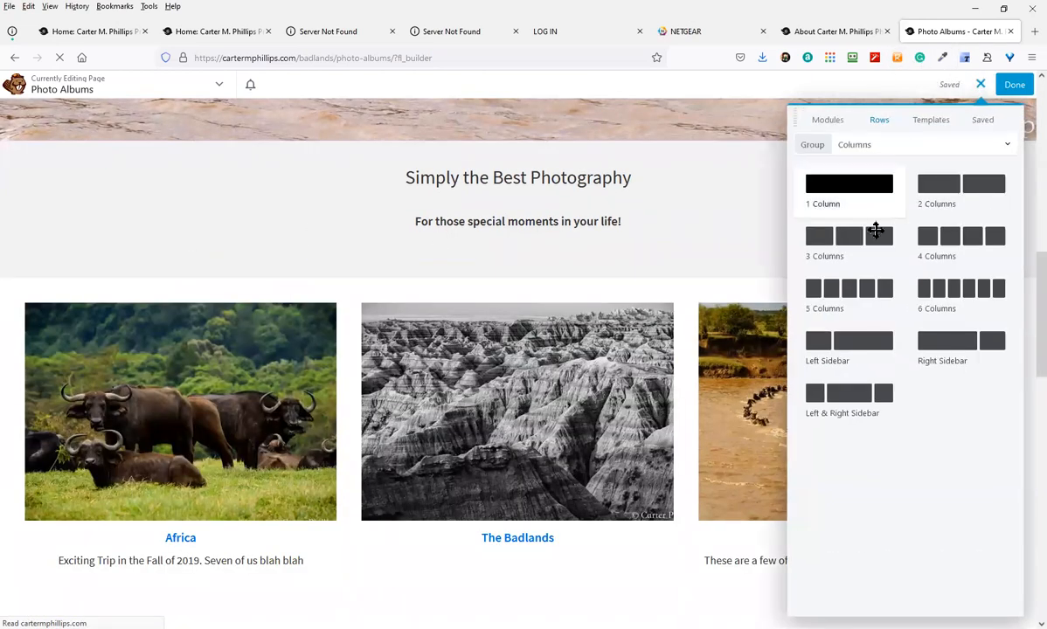
pyautogui.moveTo(865, 246); pyautogui.dragTo(498, 318)
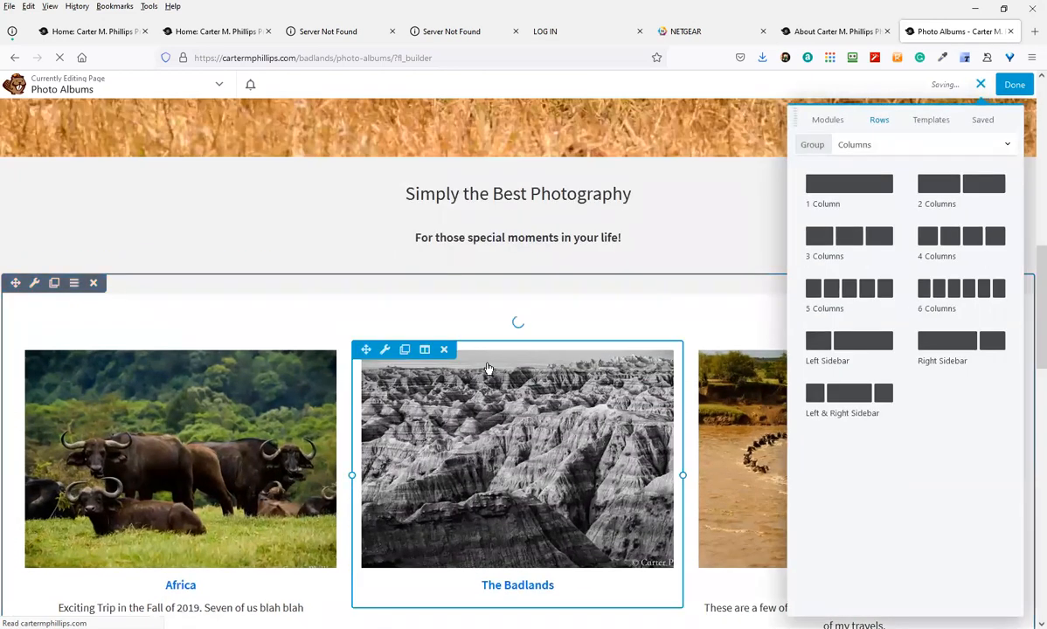
pyautogui.scroll(-2, 217, 443)
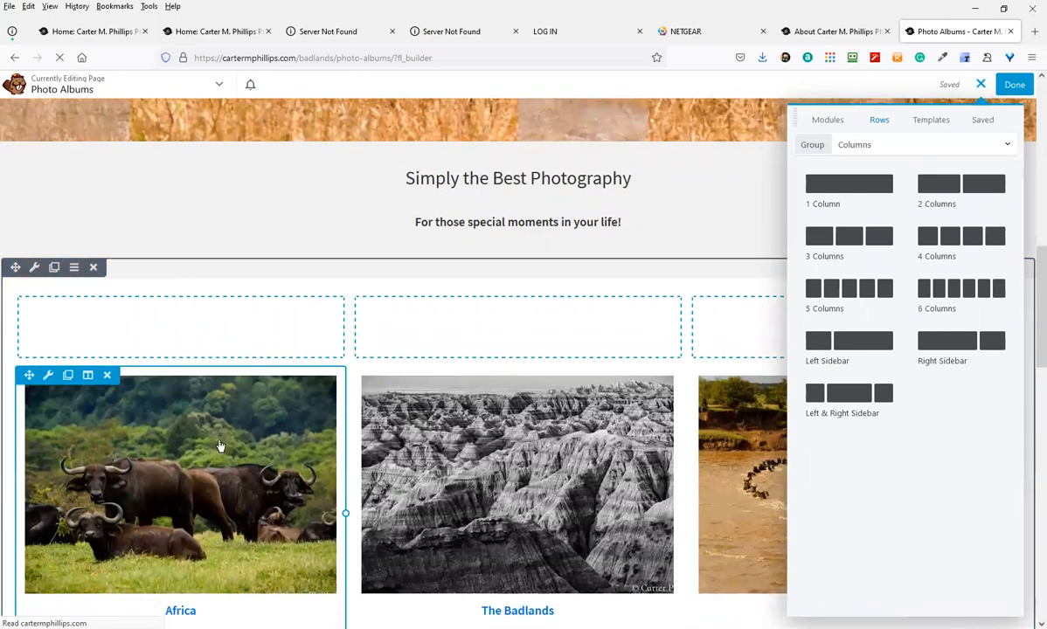
pyautogui.scroll(-1, 170, 509)
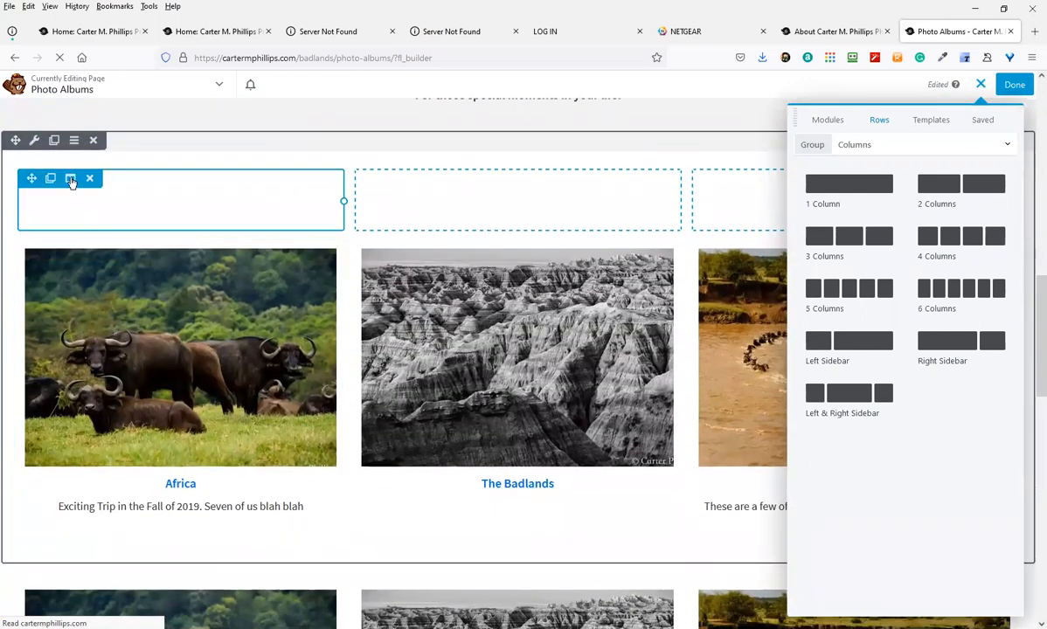
# Set the album row's Background Type to Color with teal #00f2c9 and save
pyautogui.click(33, 142)
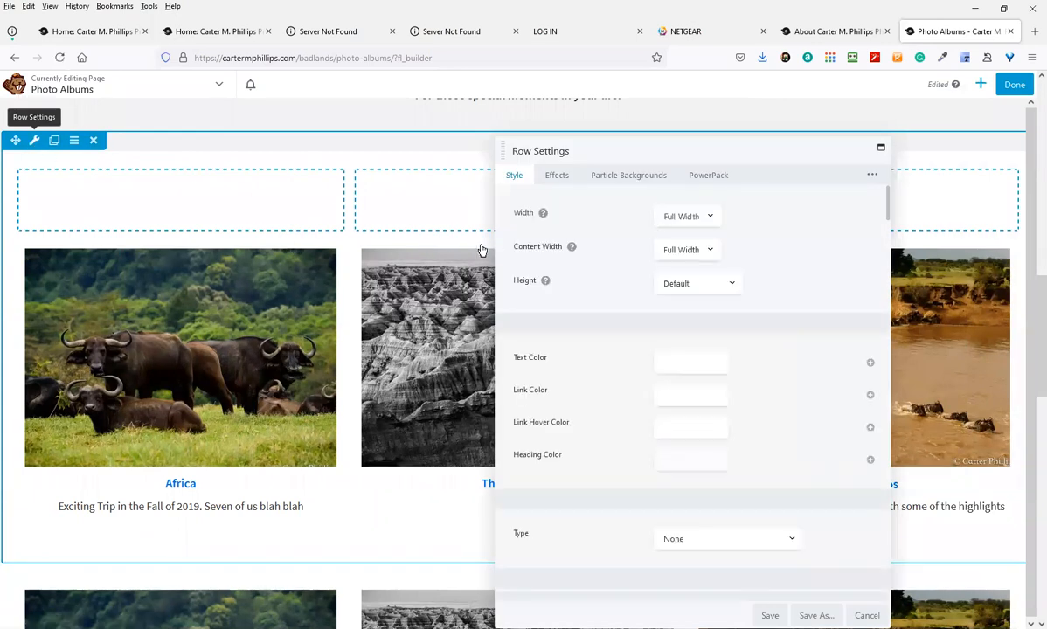
pyautogui.scroll(-1, 694, 461)
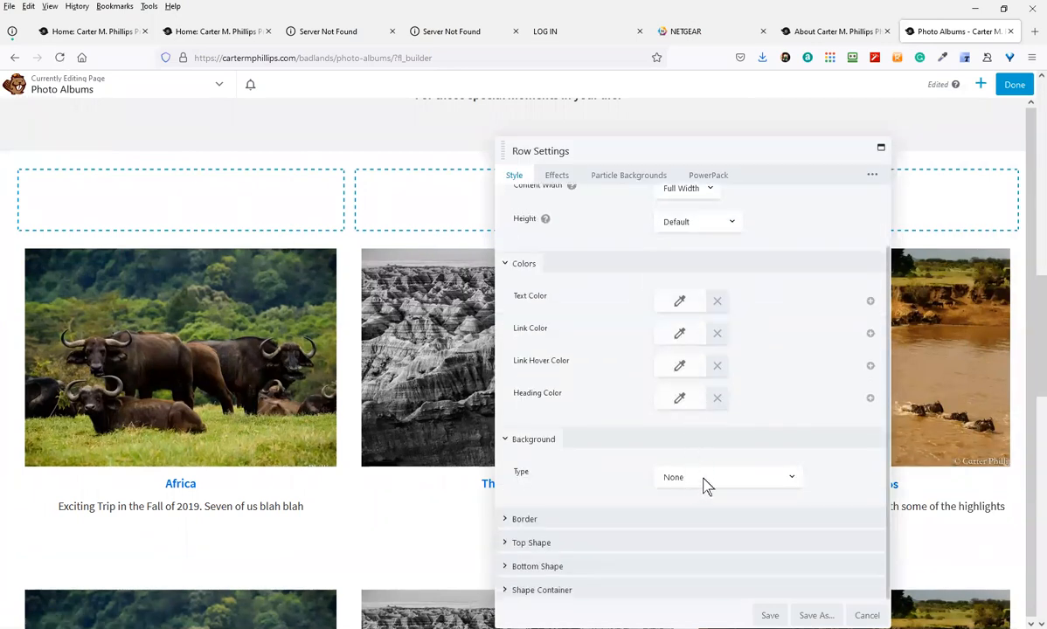
pyautogui.click(706, 484)
pyautogui.click(675, 300)
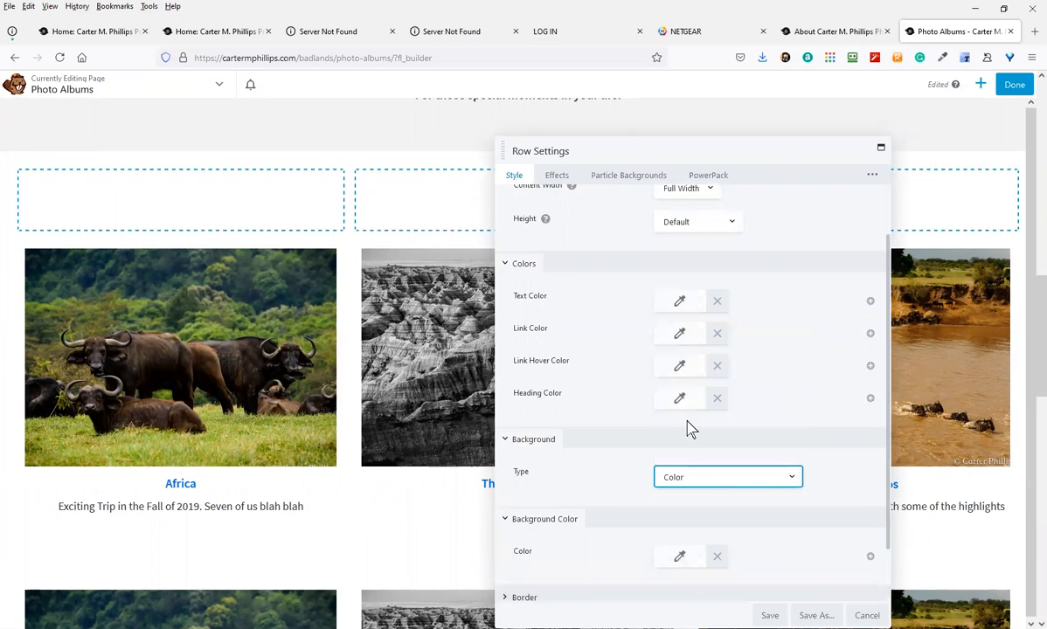
pyautogui.scroll(-1, 675, 585)
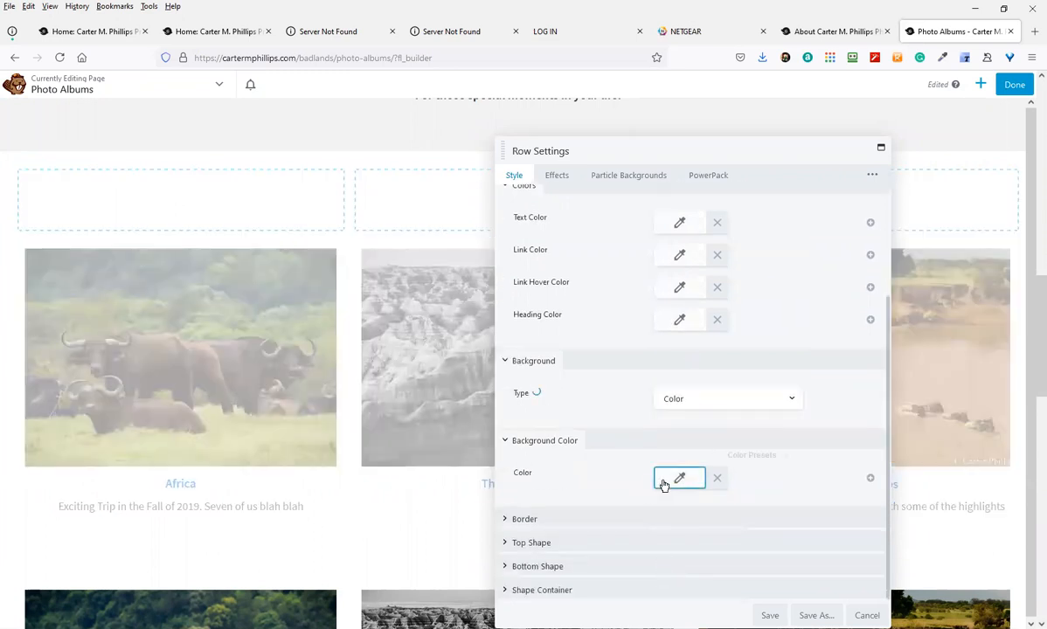
pyautogui.click(663, 481)
pyautogui.click(743, 306)
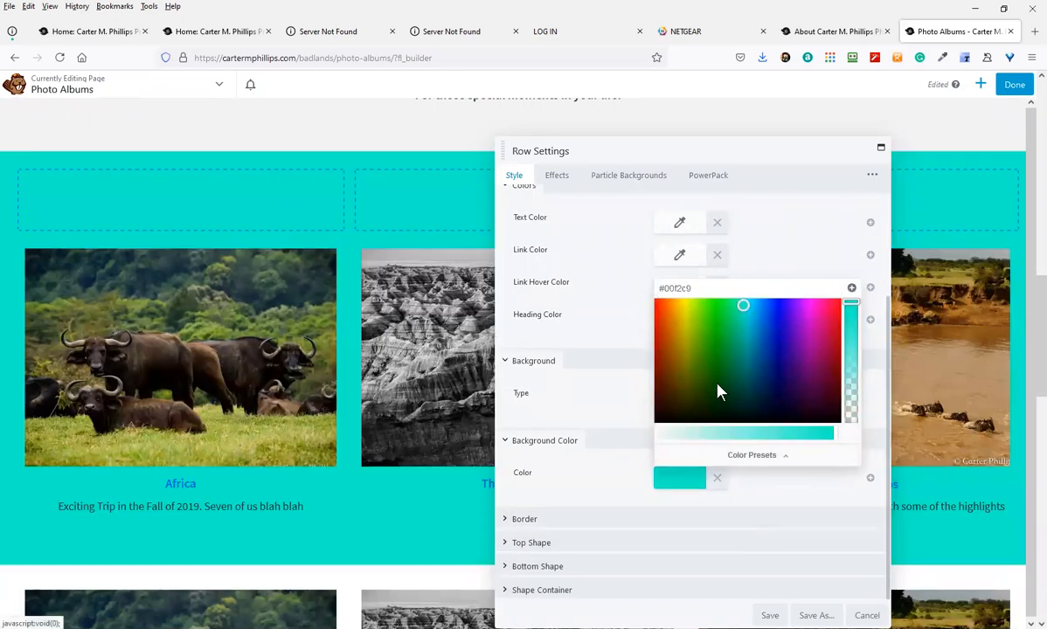
pyautogui.click(770, 616)
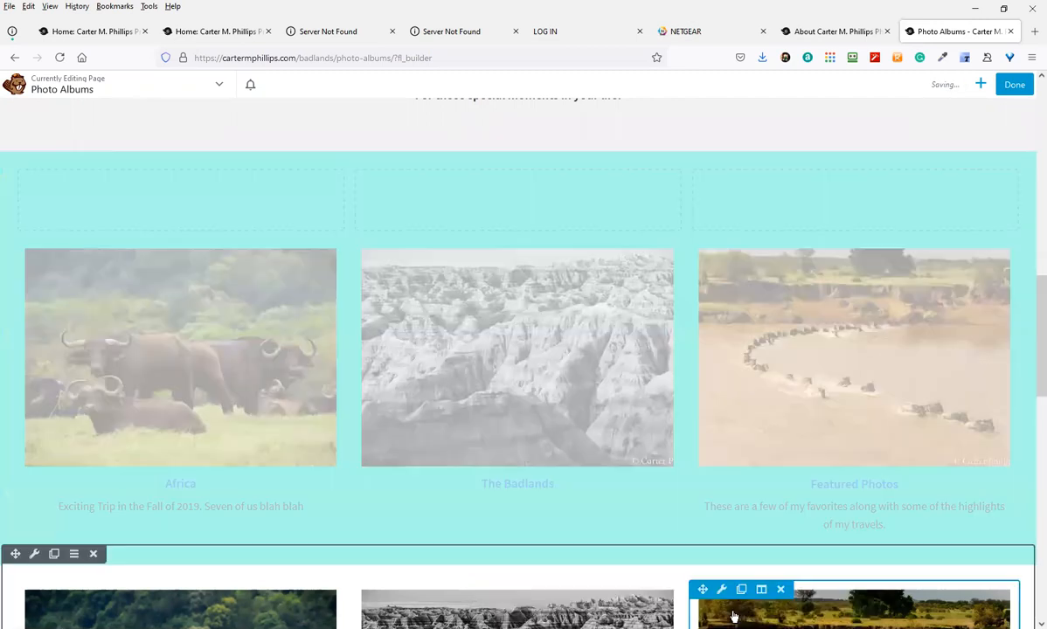
pyautogui.scroll(-1, 381, 516)
pyautogui.scroll(2, 364, 507)
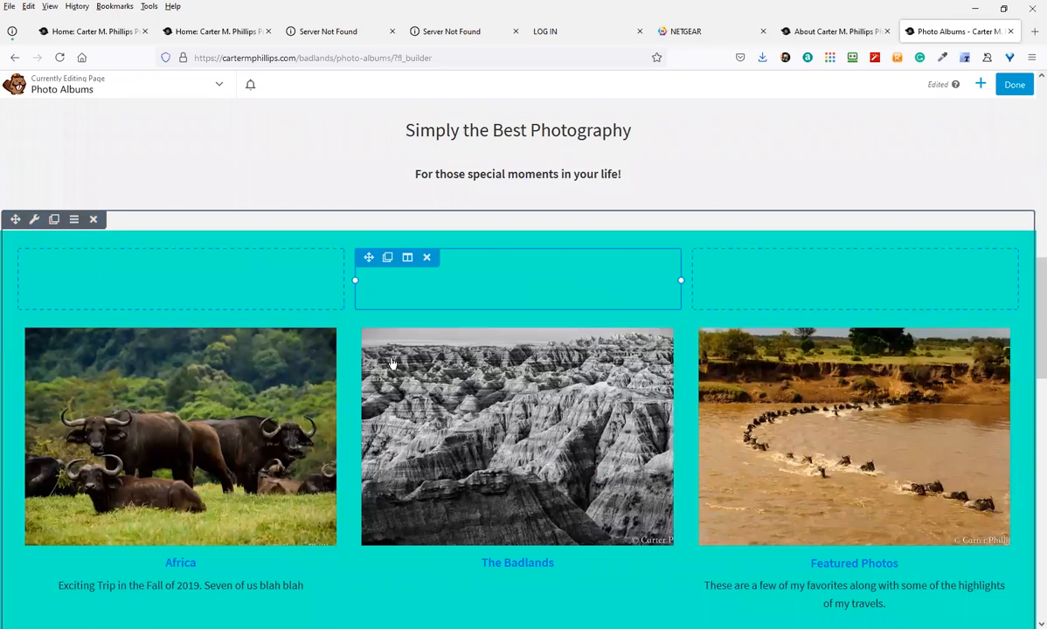
pyautogui.scroll(-3, 232, 511)
pyautogui.scroll(-1, 376, 521)
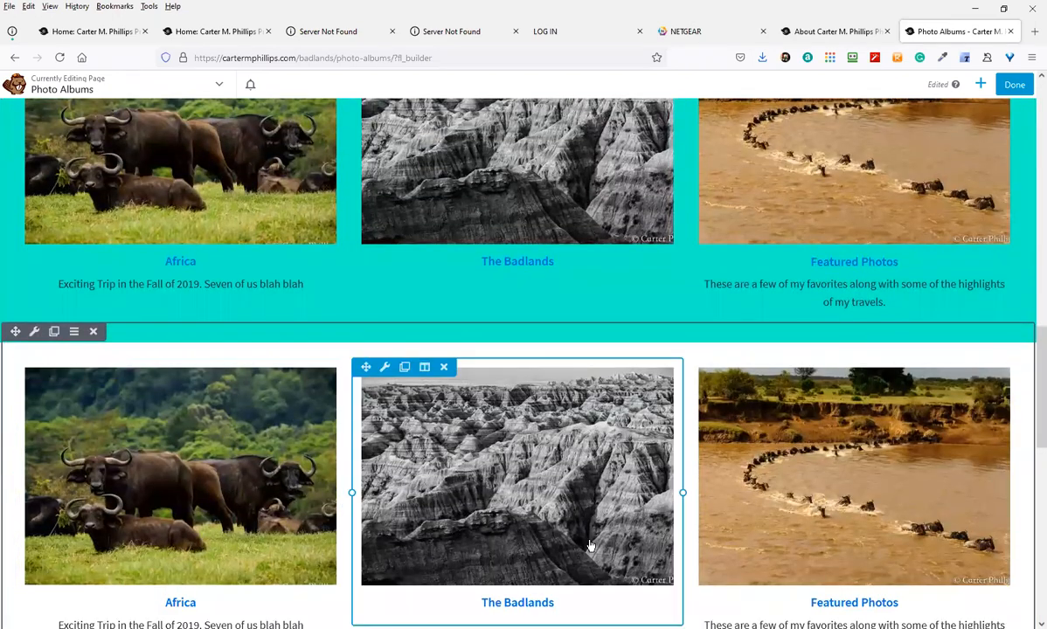
pyautogui.scroll(-2, 129, 591)
pyautogui.scroll(1, 294, 539)
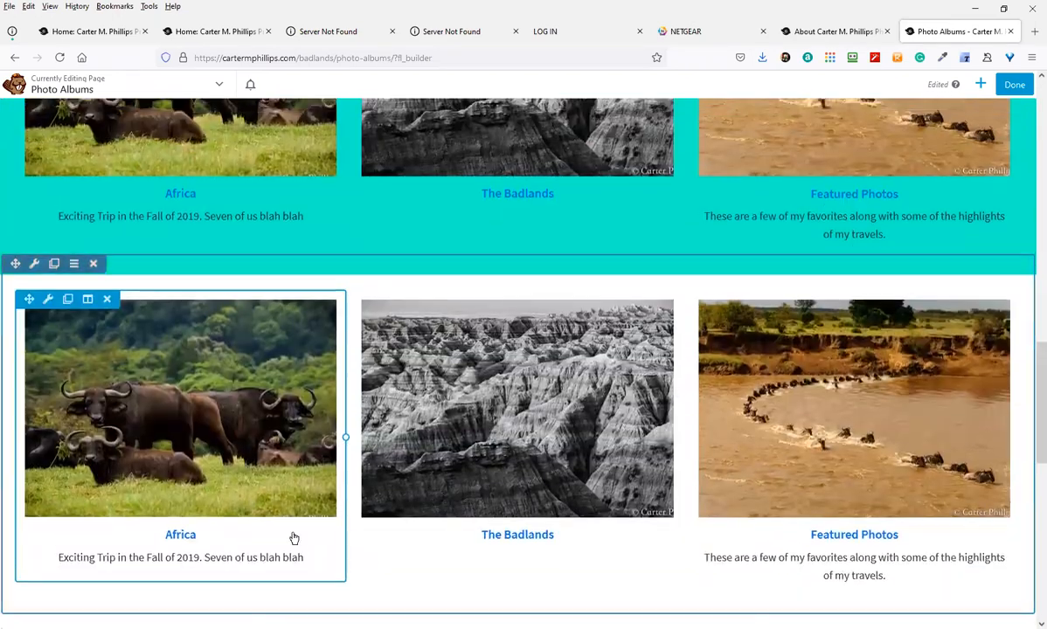
pyautogui.scroll(5, 192, 339)
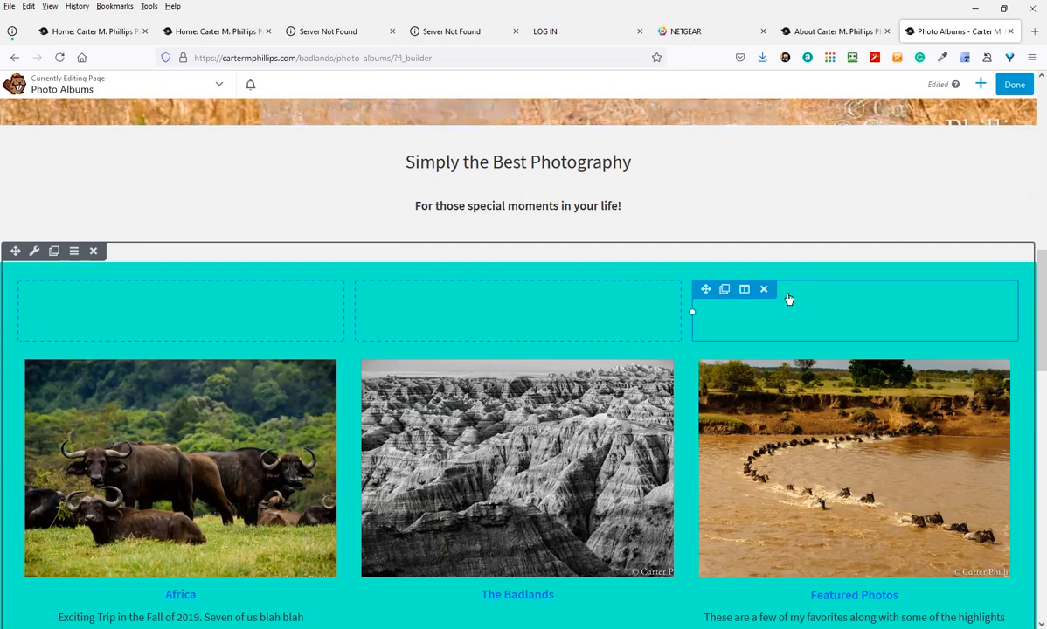
# Delete the two empty columns above the Africa, Badlands and Featured Photos cards
pyautogui.scroll(-1, 234, 335)
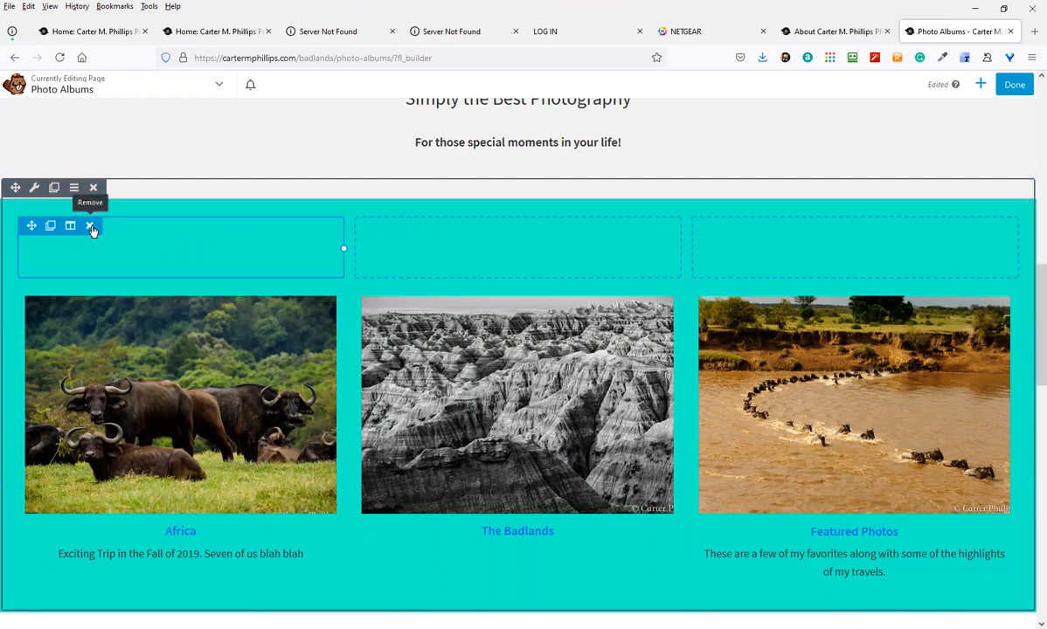
pyautogui.click(91, 227)
pyautogui.click(93, 226)
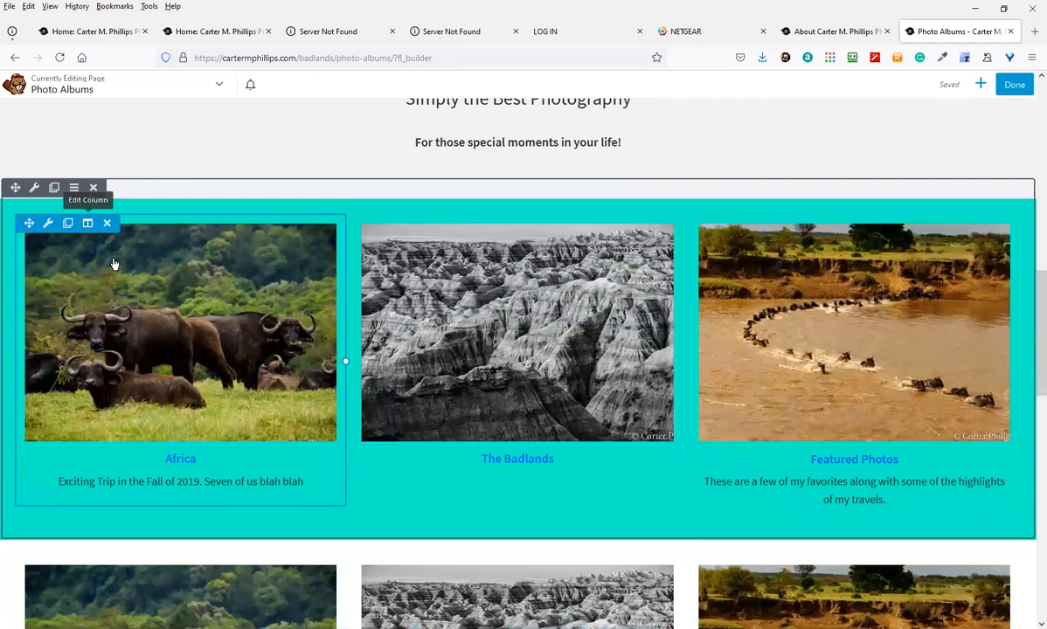
pyautogui.scroll(-1, 283, 519)
pyautogui.scroll(-1, 253, 386)
pyautogui.scroll(3, 250, 367)
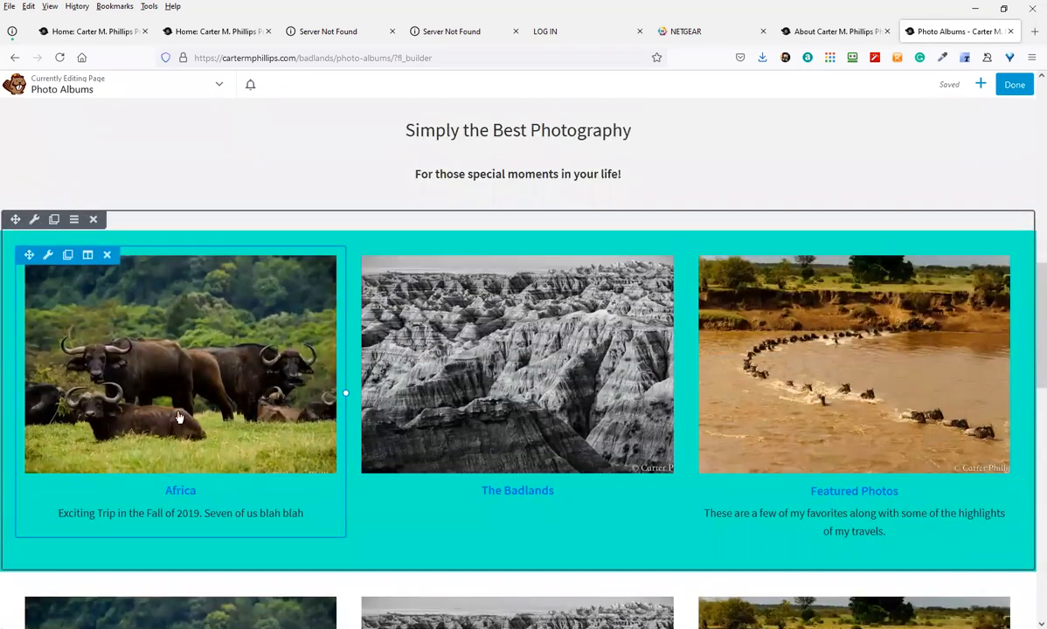
pyautogui.scroll(-1, 572, 442)
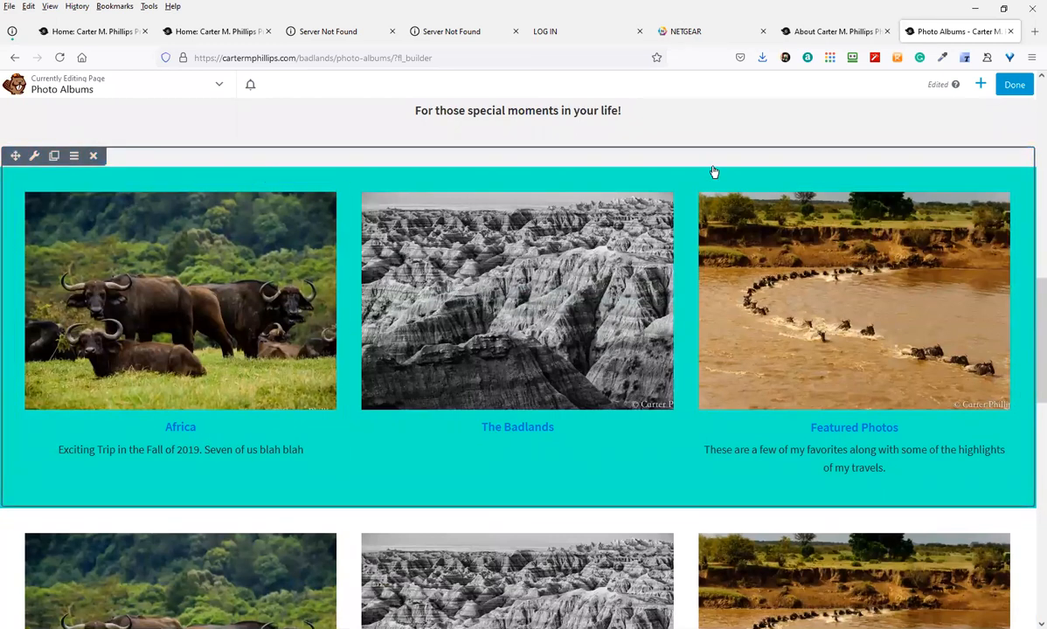
# Drop another 3 Columns row into the teal row, then remove its empty columns again
pyautogui.click(981, 85)
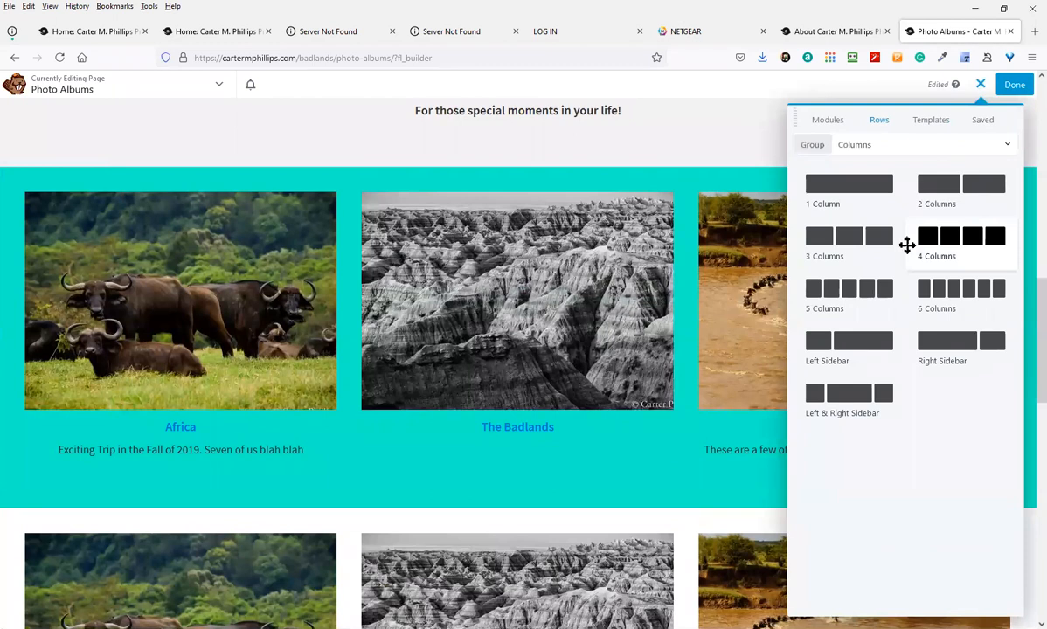
pyautogui.moveTo(852, 244); pyautogui.dragTo(495, 203)
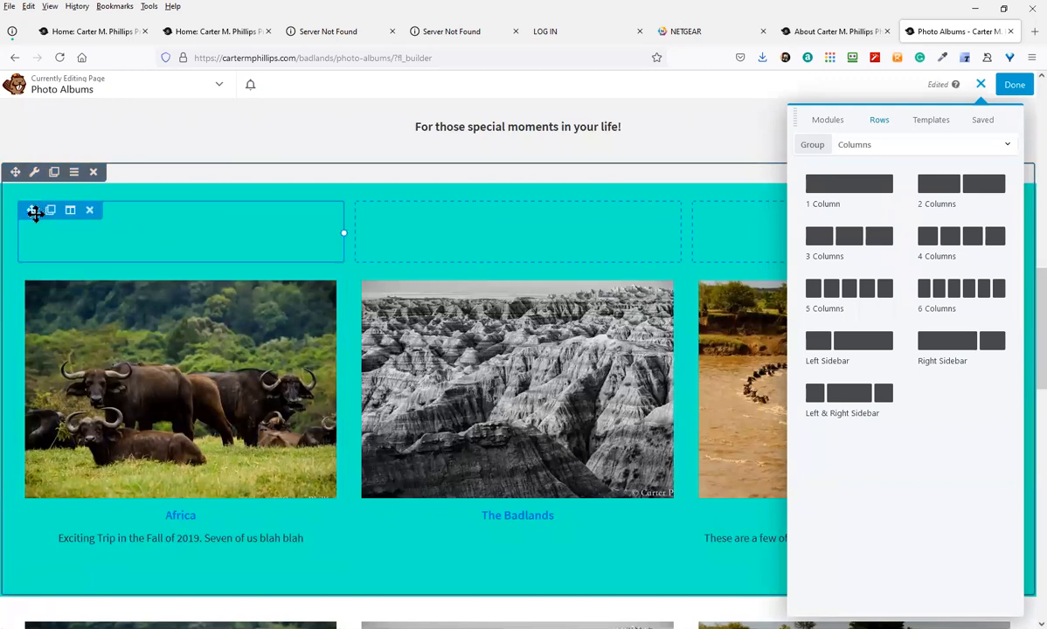
pyautogui.click(110, 278)
pyautogui.scroll(1, 136, 316)
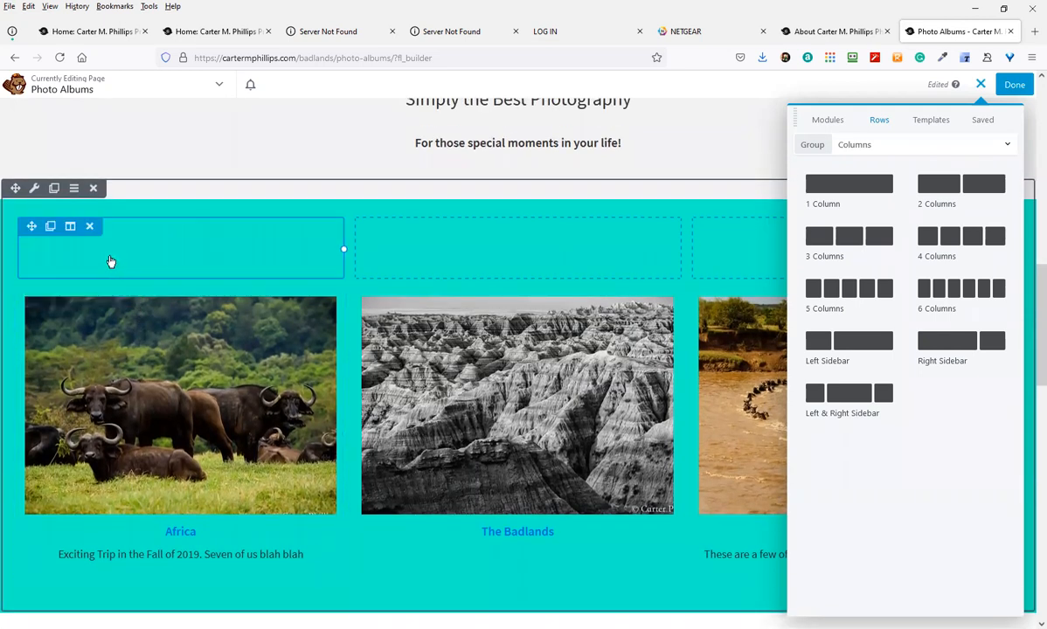
pyautogui.click(91, 227)
pyautogui.click(91, 227)
pyautogui.scroll(-1, 228, 428)
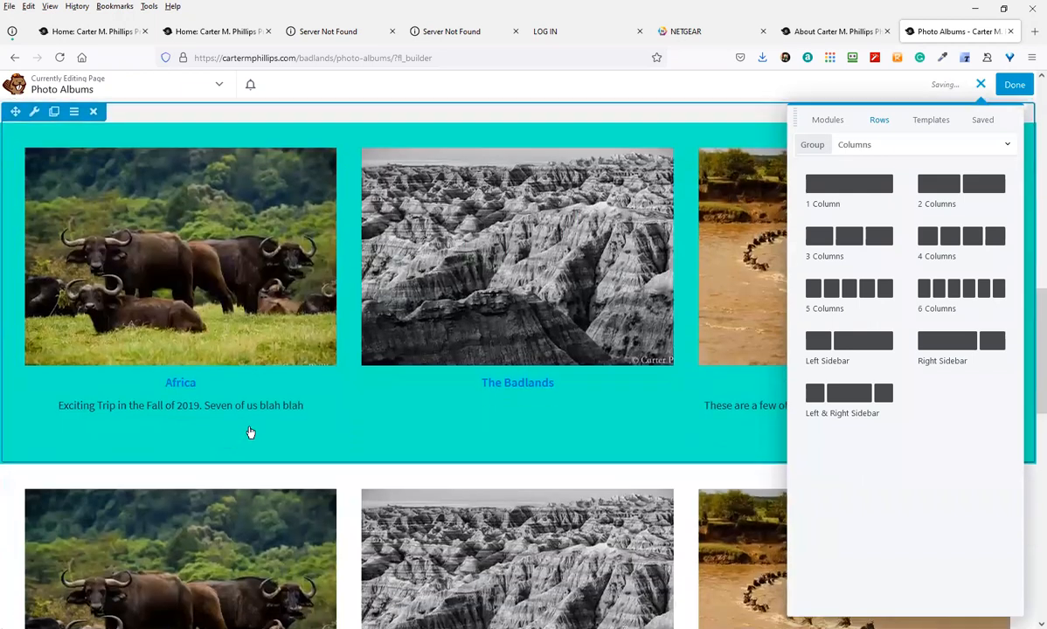
pyautogui.scroll(1, 249, 433)
# Finish editing and publish the Photo Albums page to see it live
pyautogui.click(1012, 85)
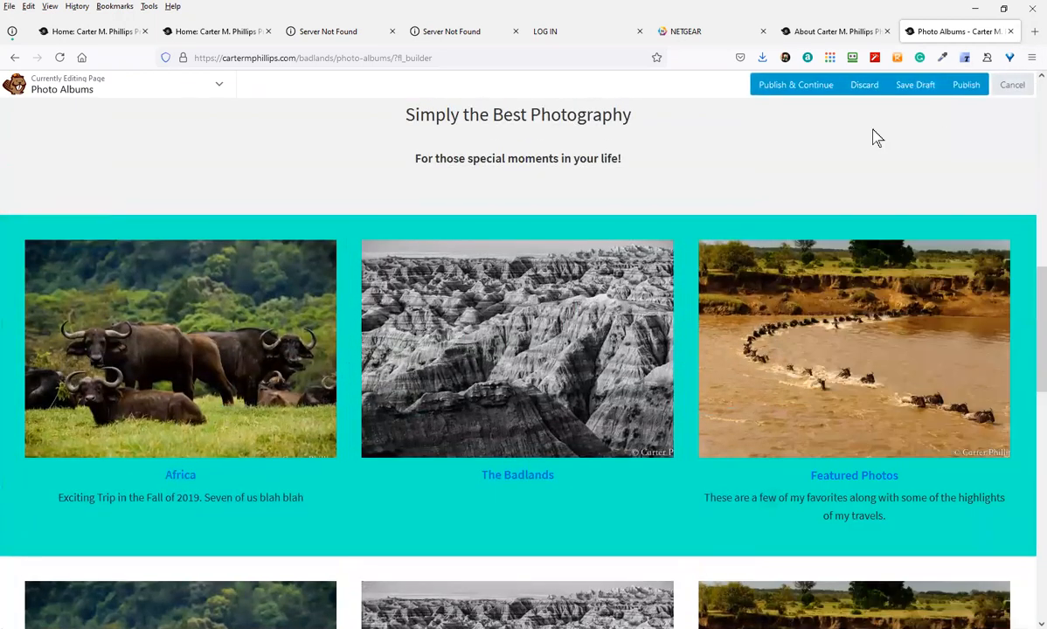
pyautogui.click(964, 89)
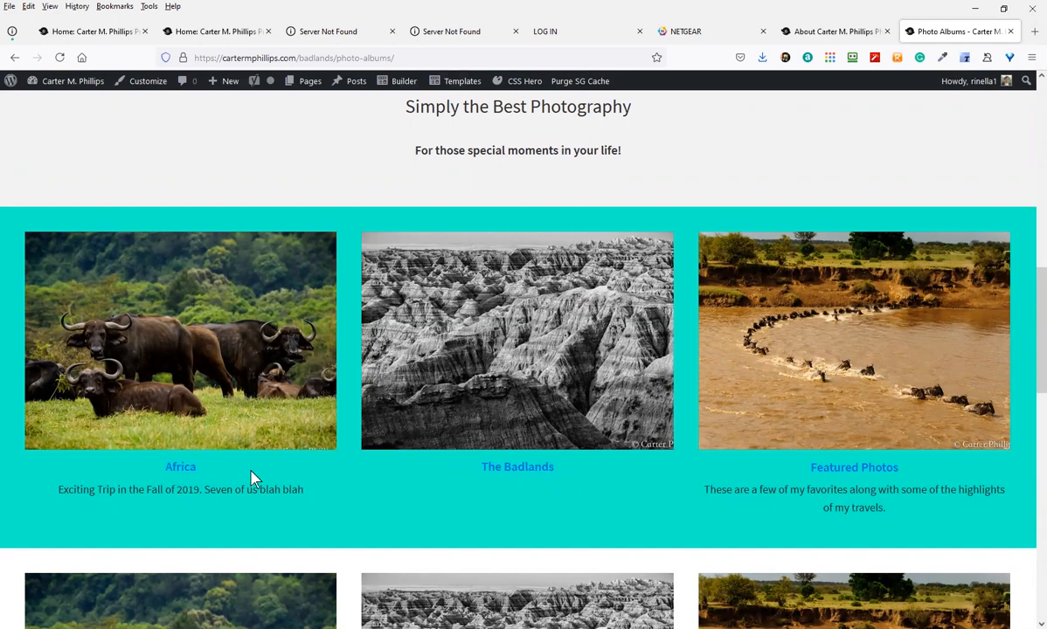
# Watch the live elephant slideshow, then show the Builder page list in the admin bar
pyautogui.scroll(10, 400, 340)
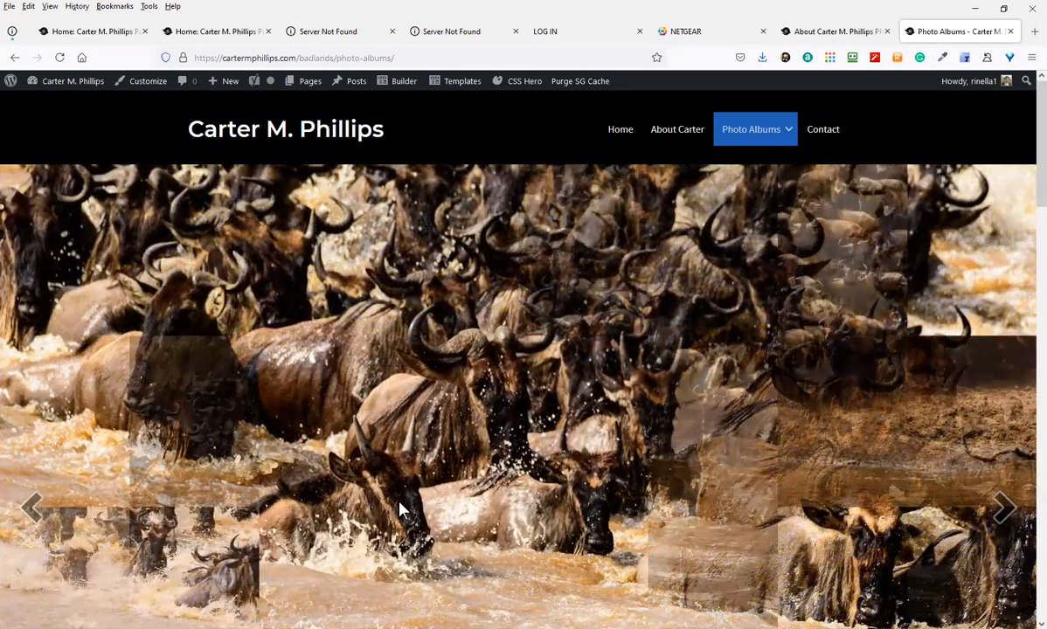
pyautogui.scroll(-2, 447, 488)
pyautogui.scroll(-4, 448, 488)
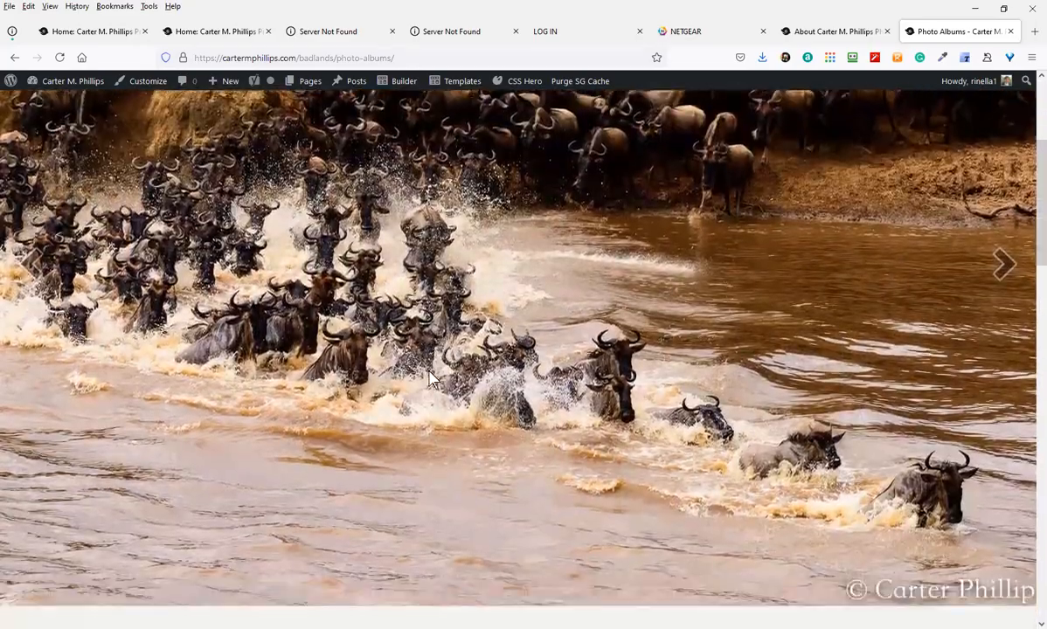
pyautogui.scroll(6, 485, 326)
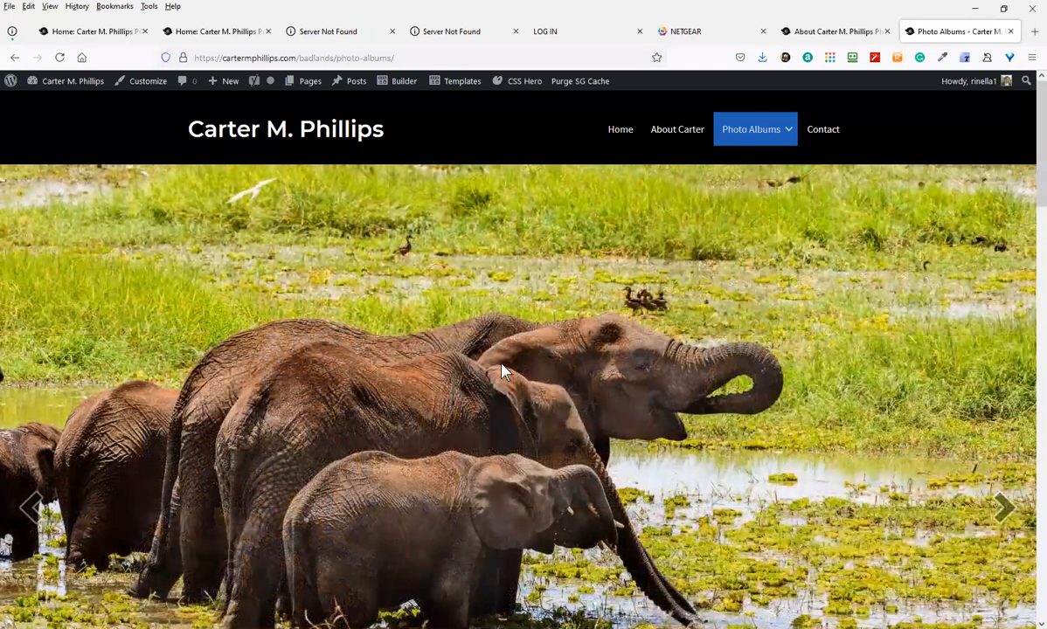
pyautogui.moveTo(402, 81)
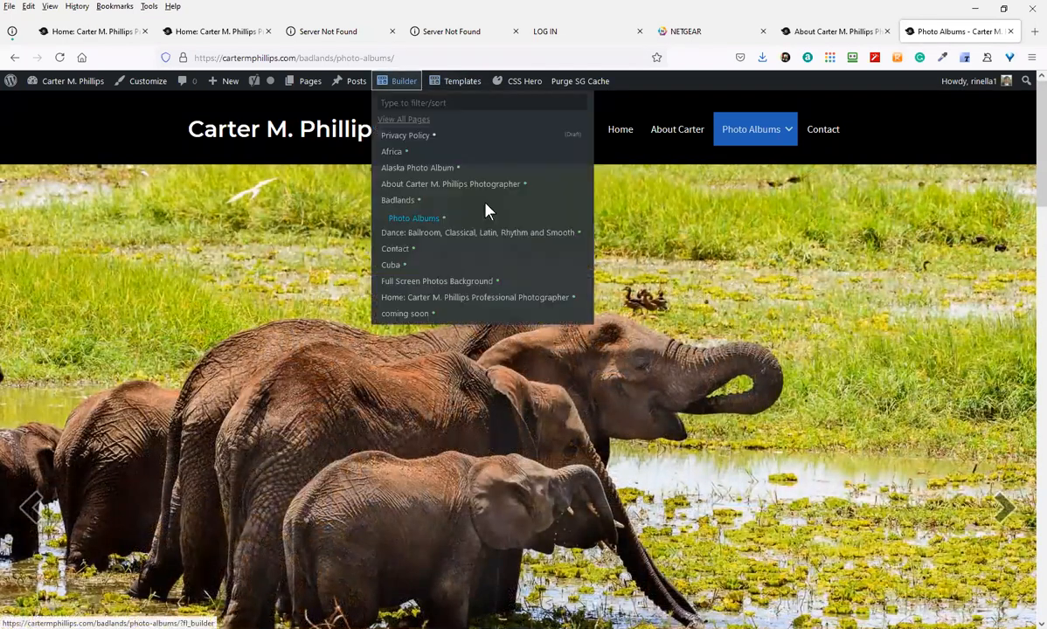
pyautogui.click(486, 214)
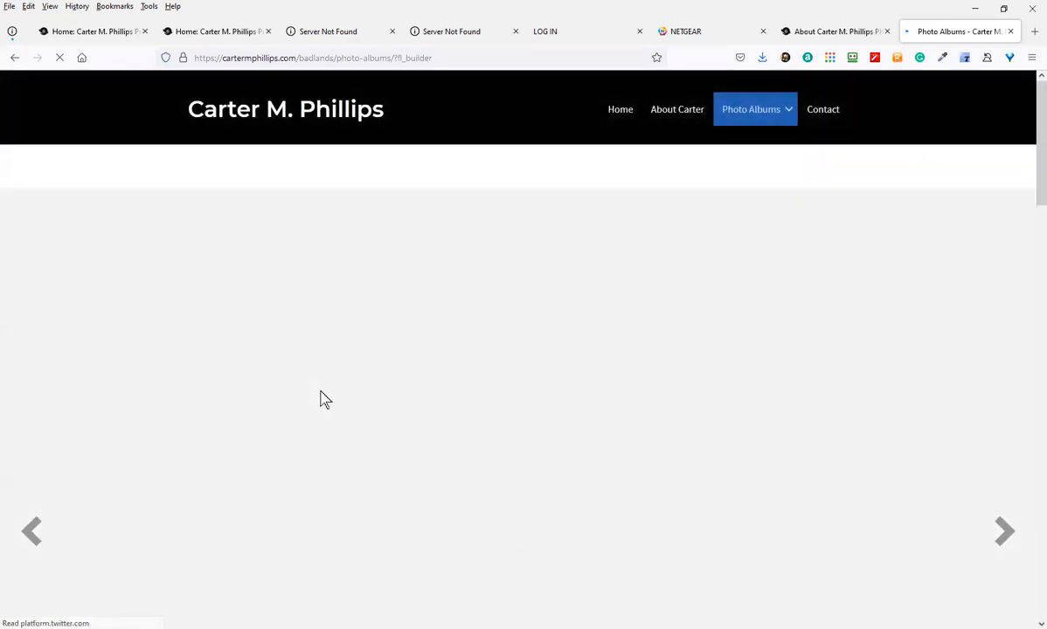
pyautogui.scroll(-1, 334, 396)
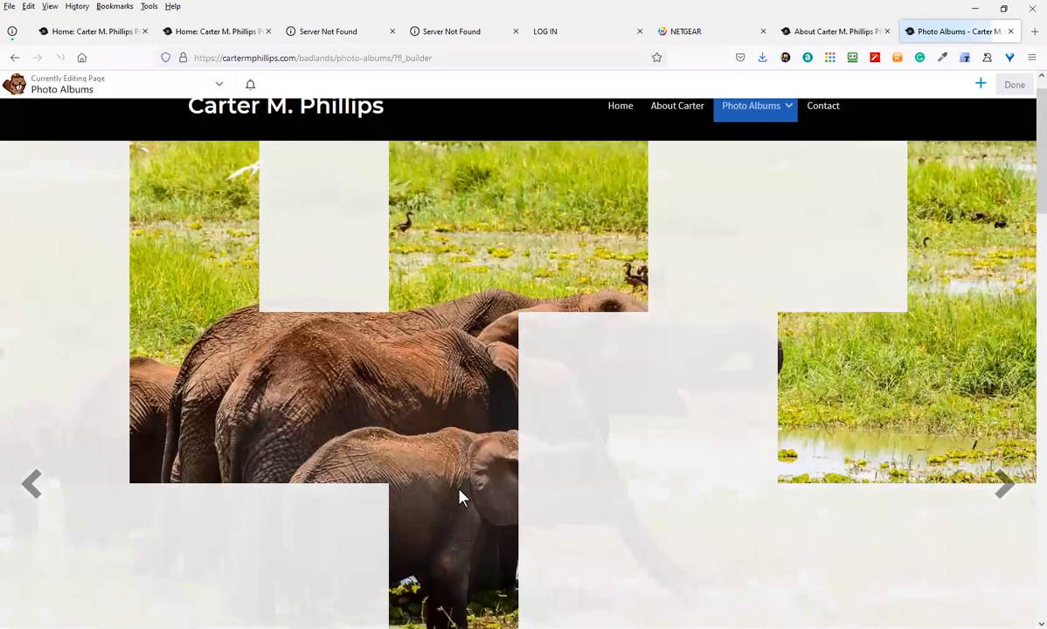
pyautogui.scroll(1, 262, 367)
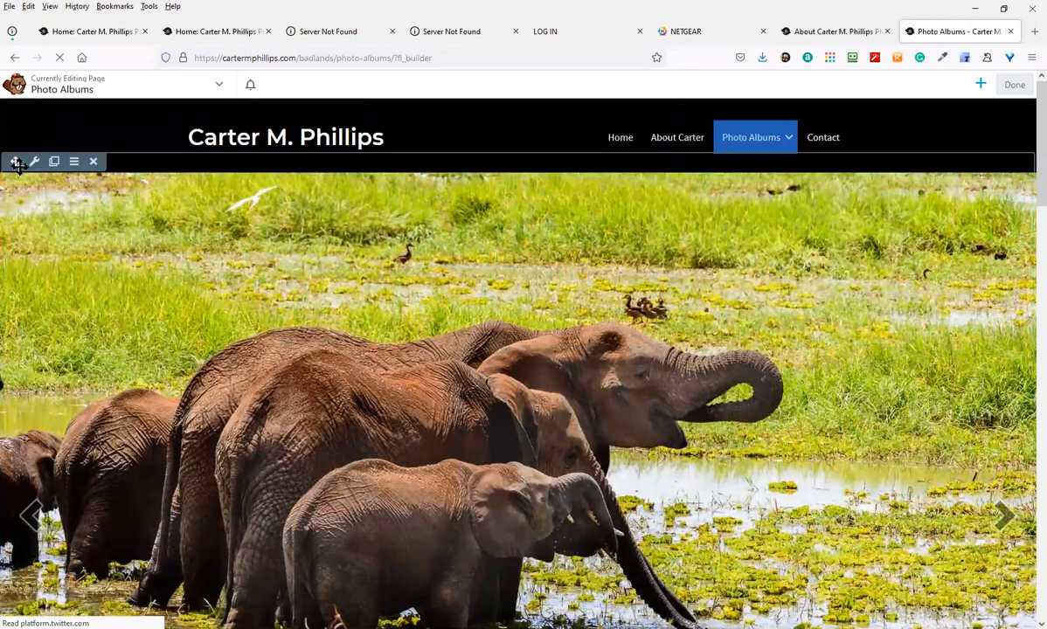
pyautogui.moveTo(17, 160); pyautogui.dragTo(67, 508)
pyautogui.scroll(-5, 263, 503)
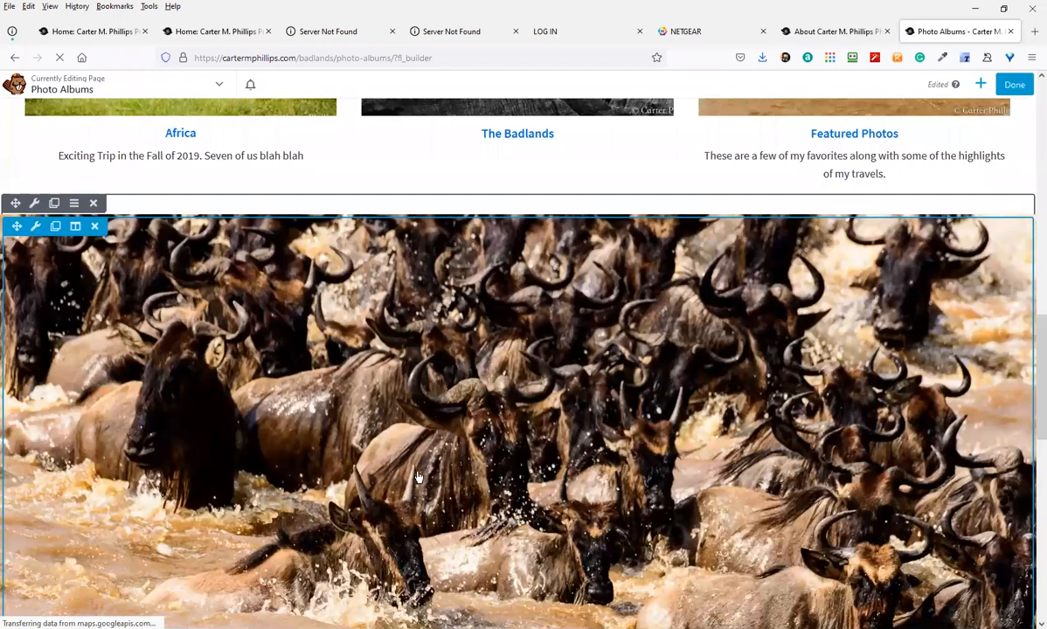
pyautogui.scroll(12, 401, 448)
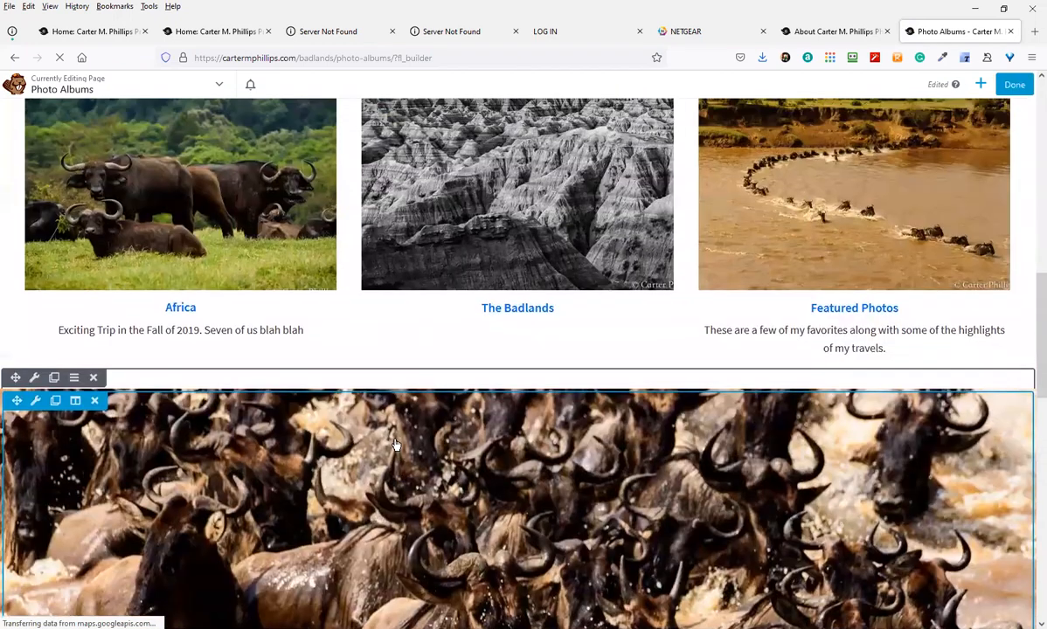
pyautogui.scroll(5, 380, 455)
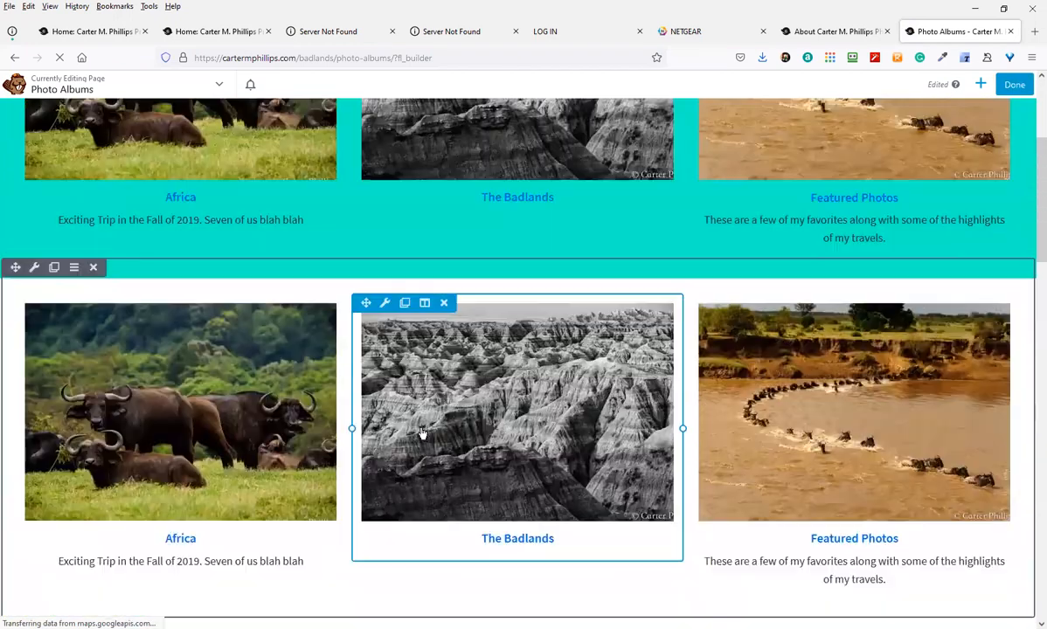
pyautogui.moveTo(762, 145)
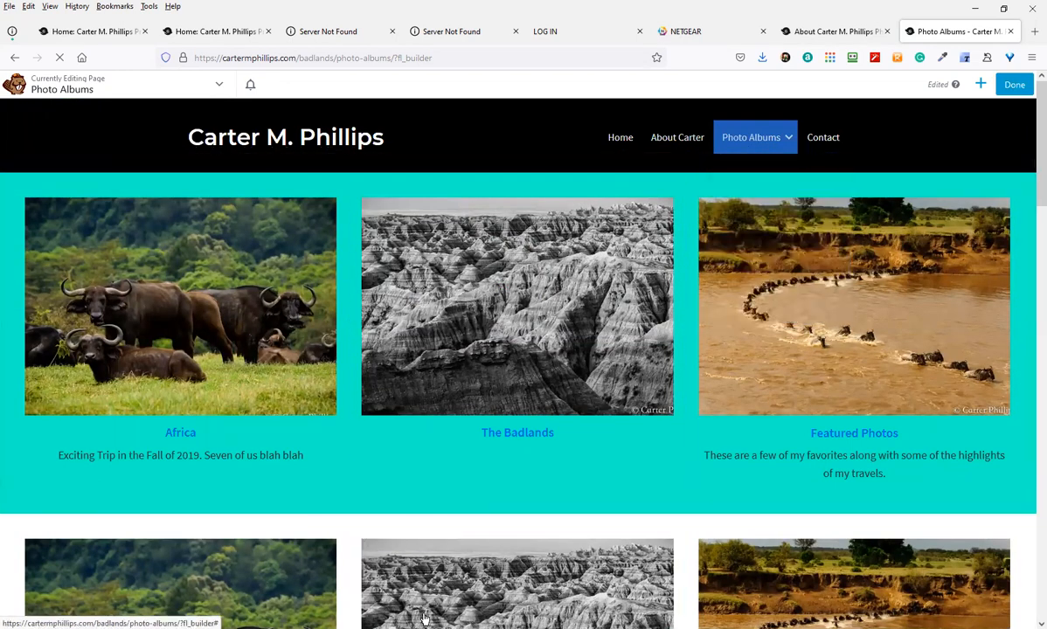
pyautogui.scroll(-6, 516, 577)
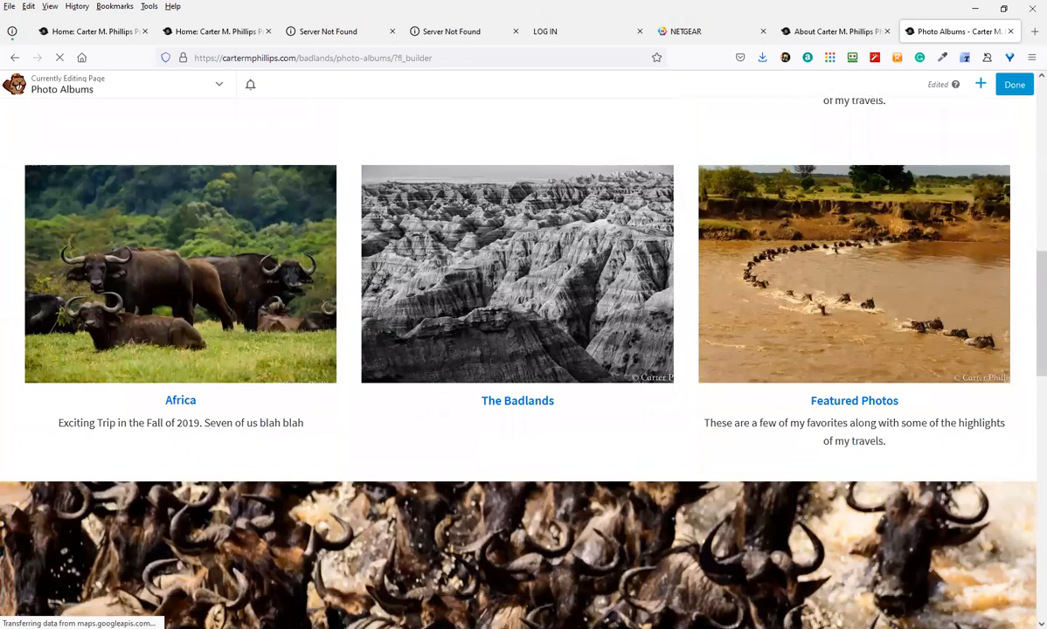
pyautogui.scroll(-3, 354, 479)
pyautogui.scroll(9, 356, 463)
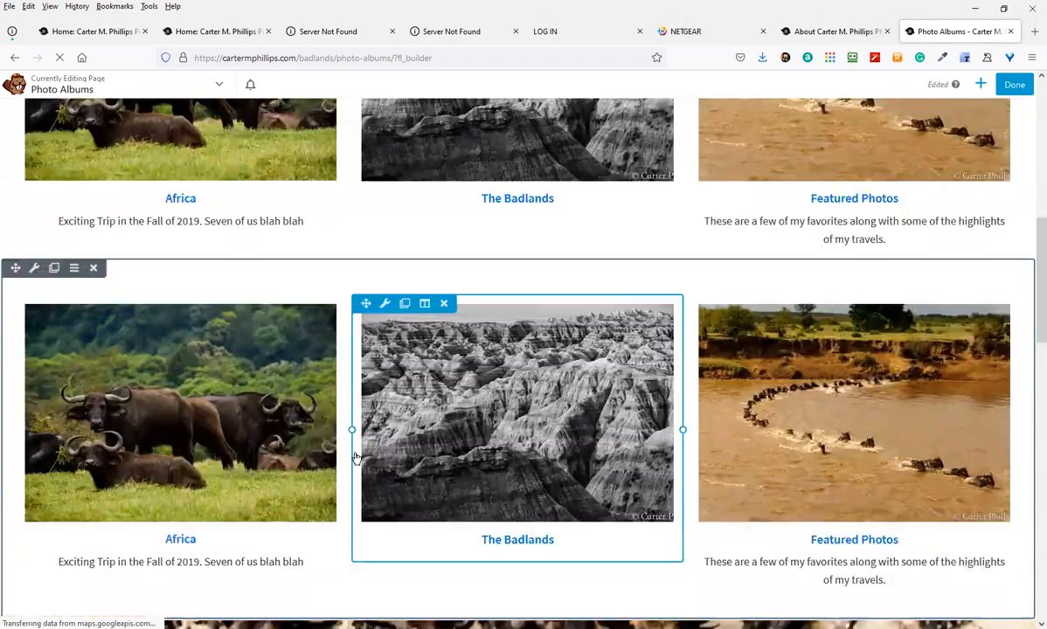
pyautogui.scroll(-3, 323, 352)
pyautogui.scroll(3, 444, 435)
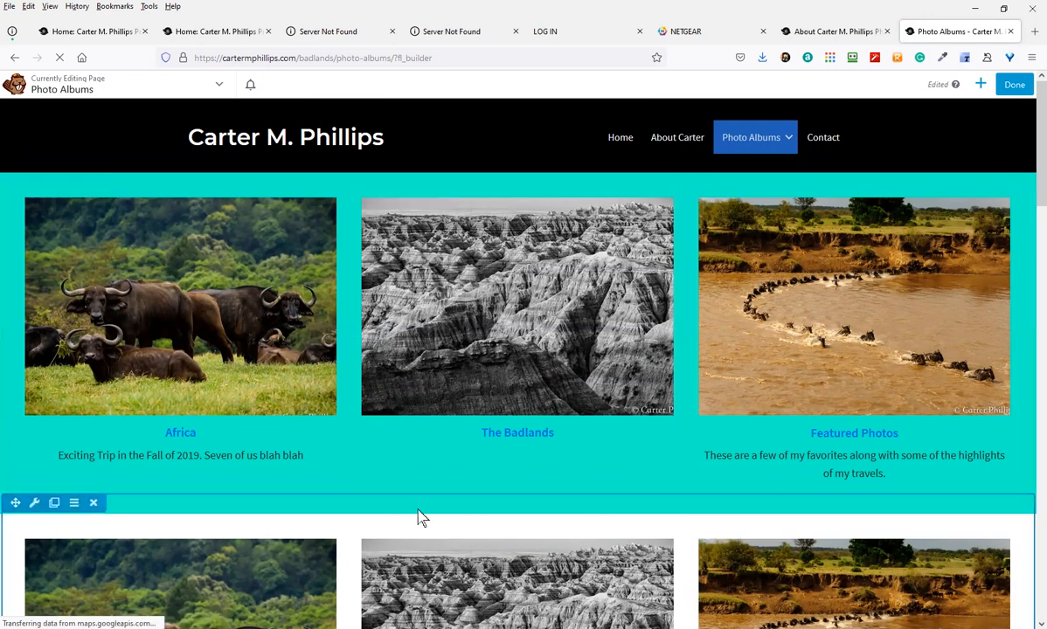
pyautogui.scroll(-5, 437, 524)
pyautogui.scroll(-3, 441, 533)
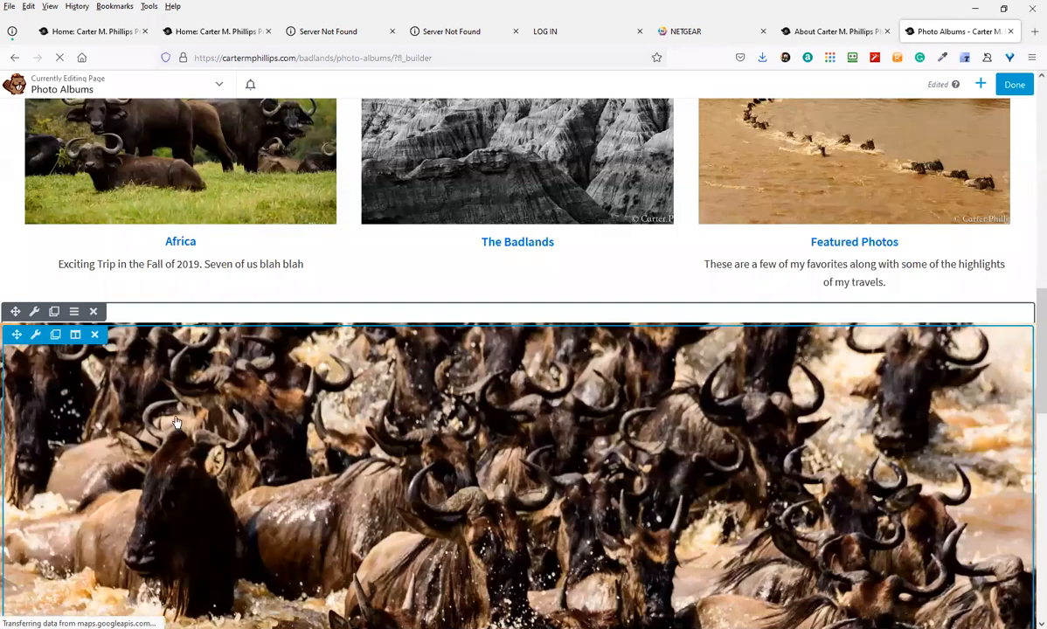
pyautogui.scroll(-5, 178, 463)
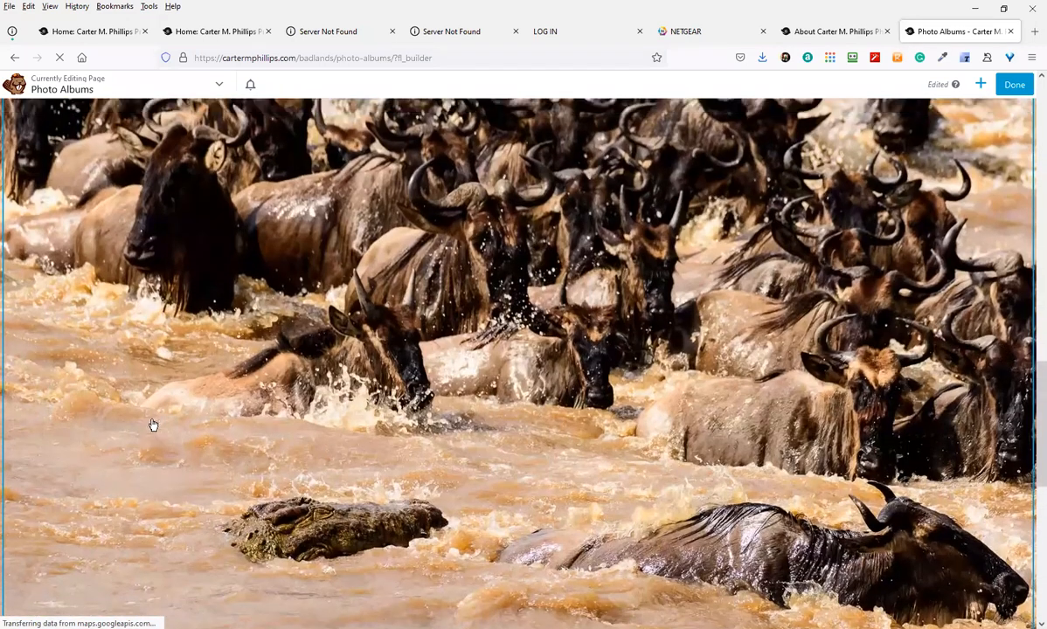
pyautogui.scroll(5, 167, 446)
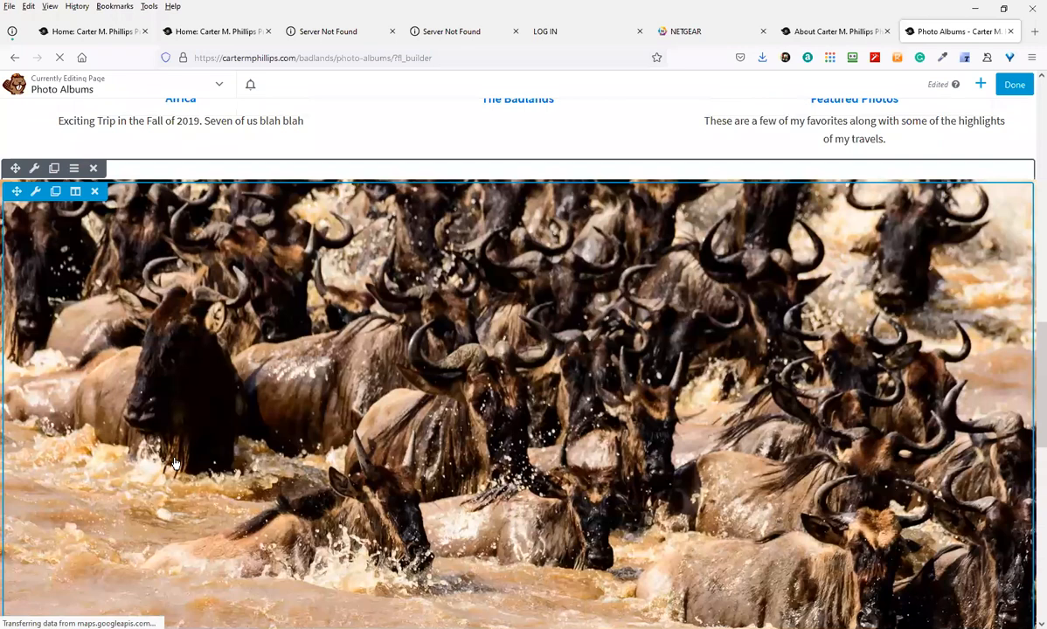
pyautogui.scroll(3, 168, 477)
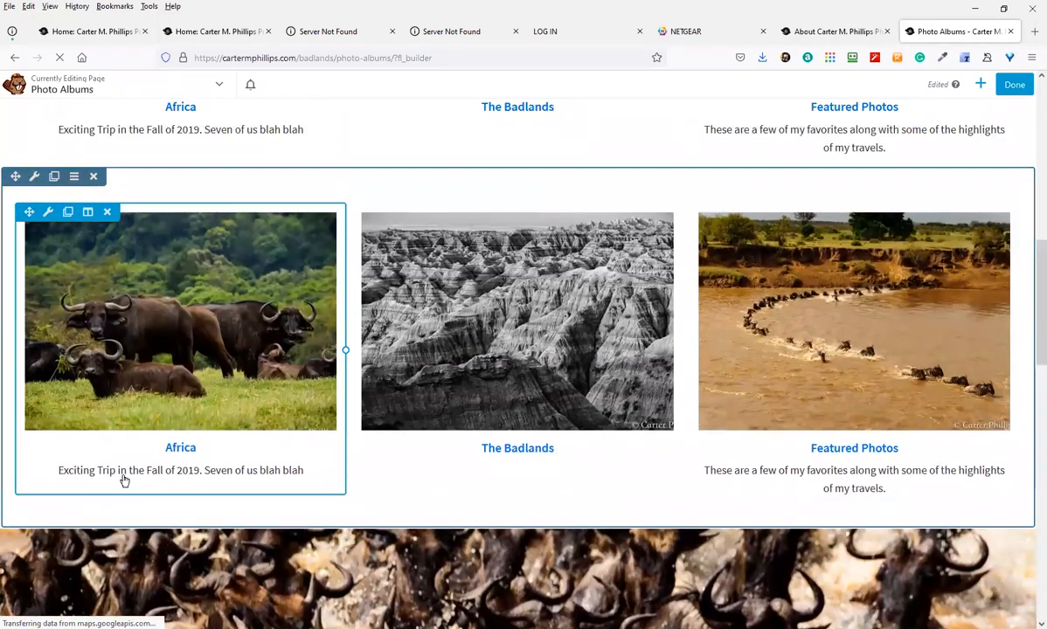
pyautogui.click(174, 418)
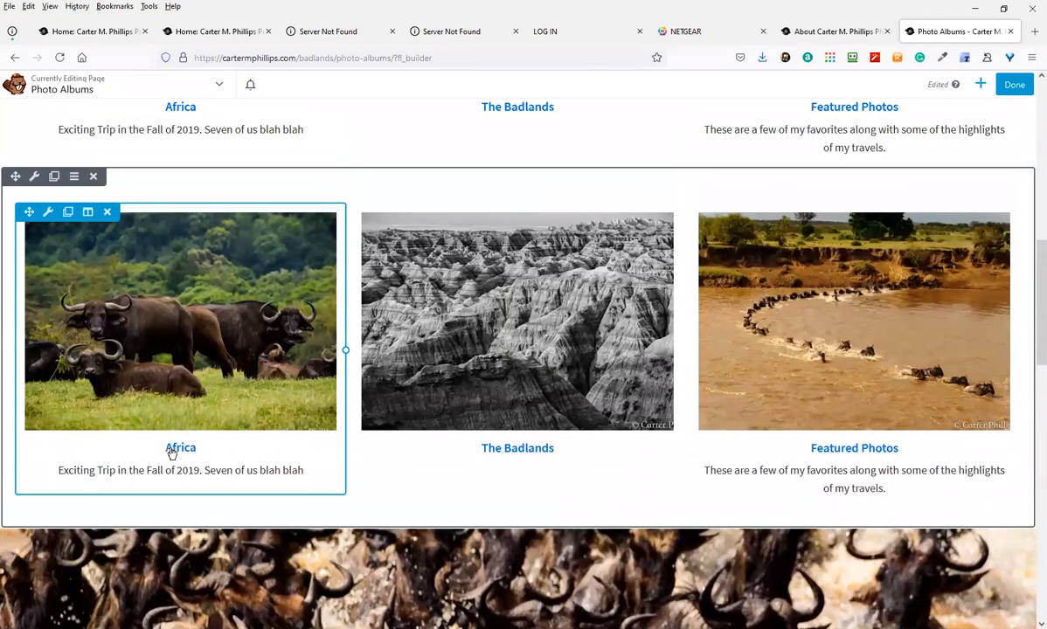
pyautogui.click(176, 450)
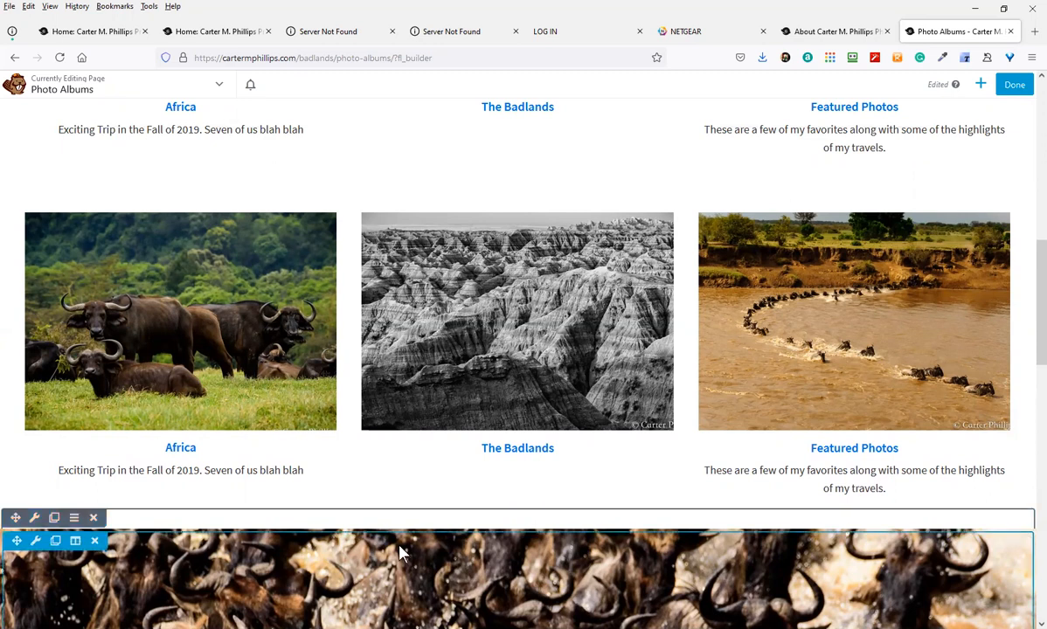
pyautogui.scroll(4, 831, 301)
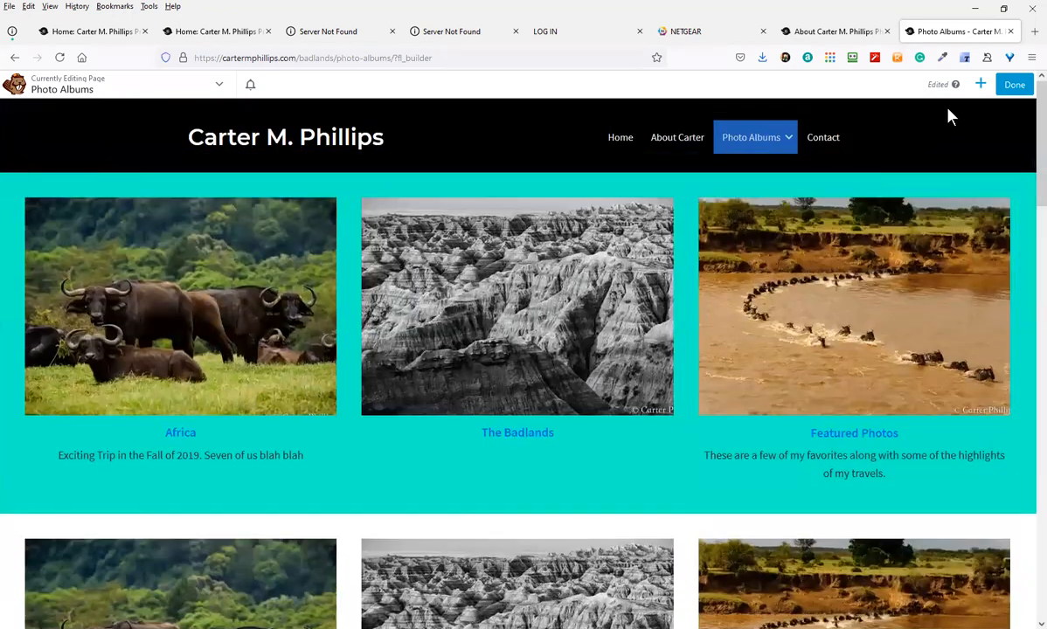
# Add a Slideshow from Standard Modules in a new row above the teal album row
pyautogui.click(980, 84)
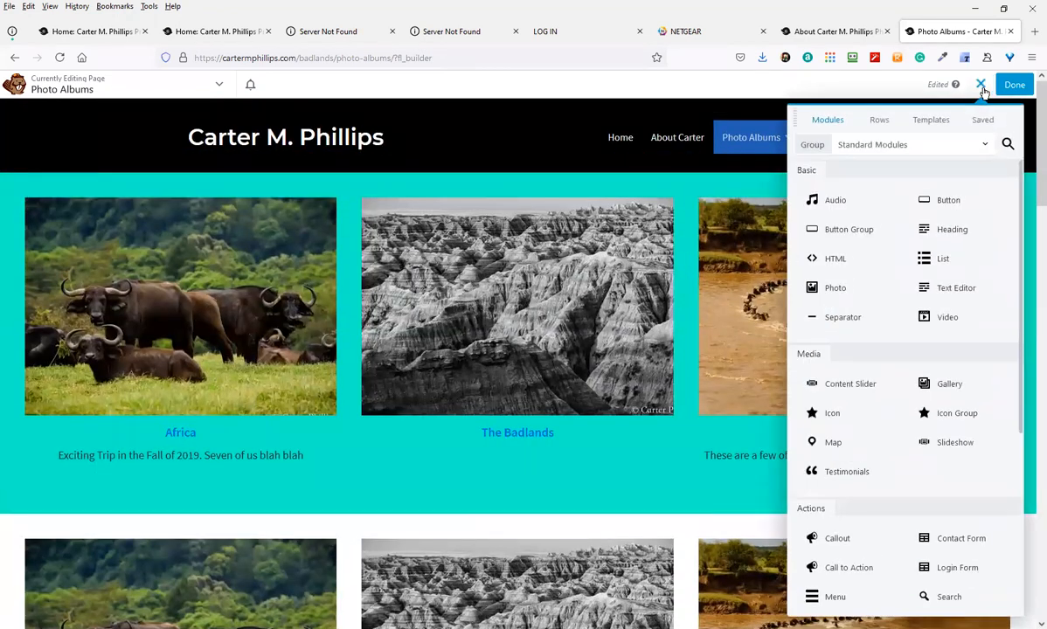
pyautogui.click(889, 145)
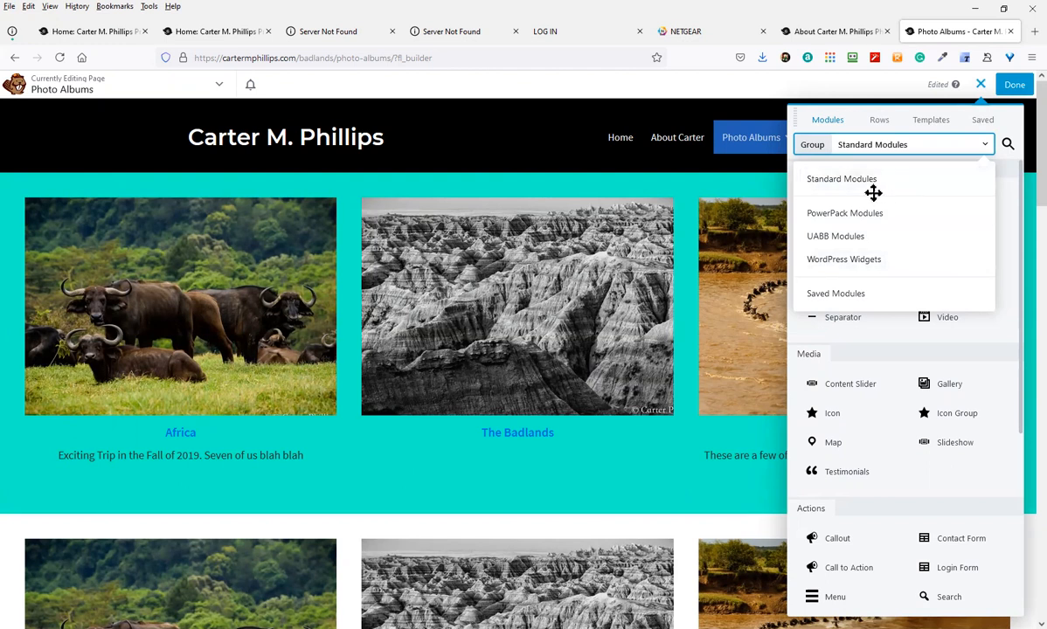
pyautogui.click(899, 150)
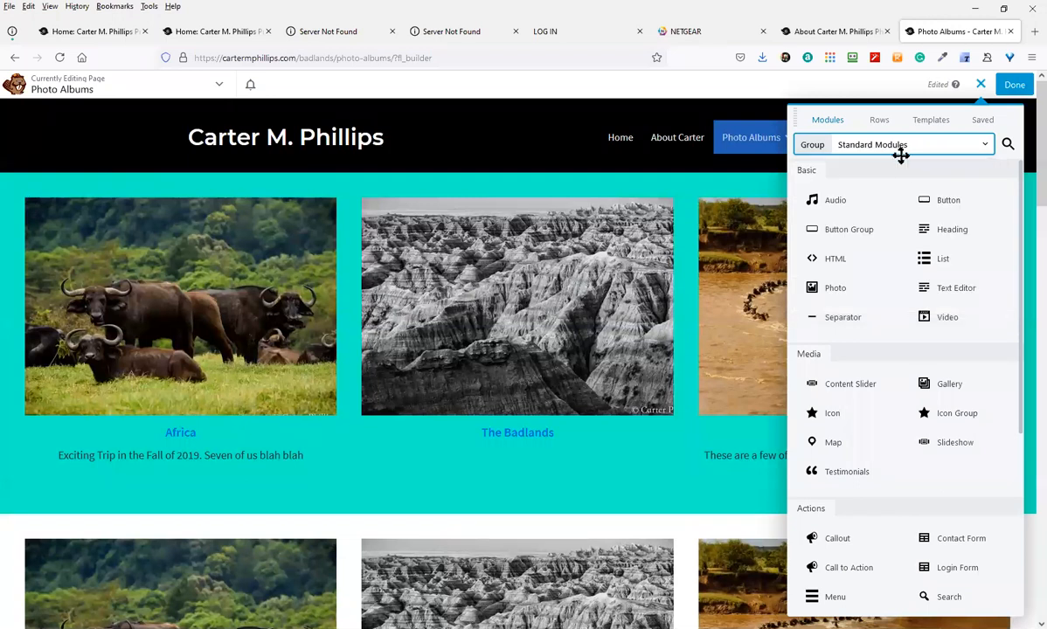
pyautogui.scroll(-3, 897, 344)
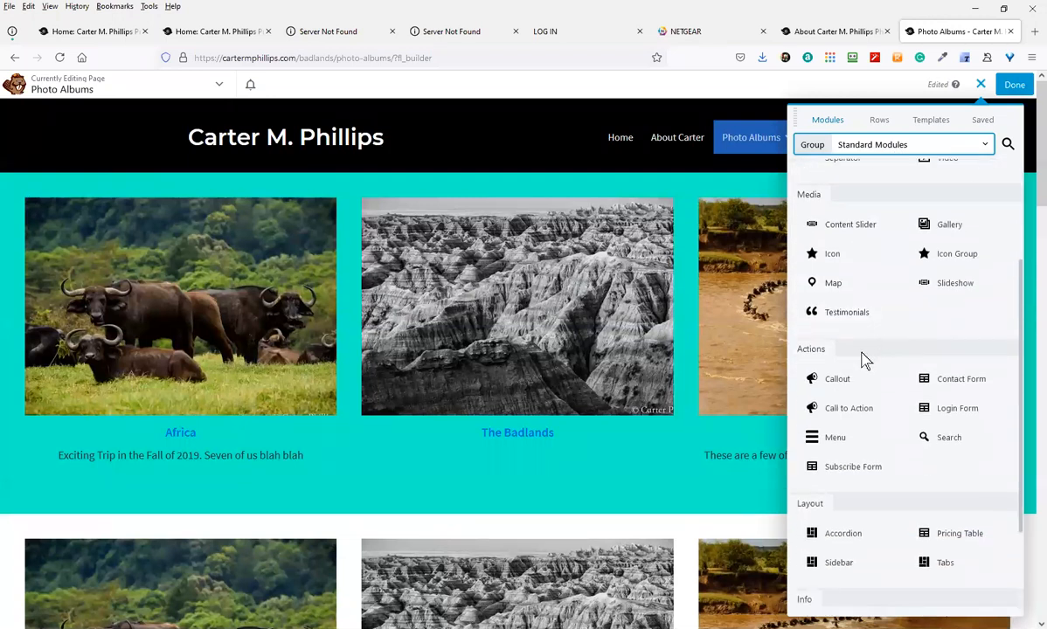
pyautogui.scroll(-2, 868, 326)
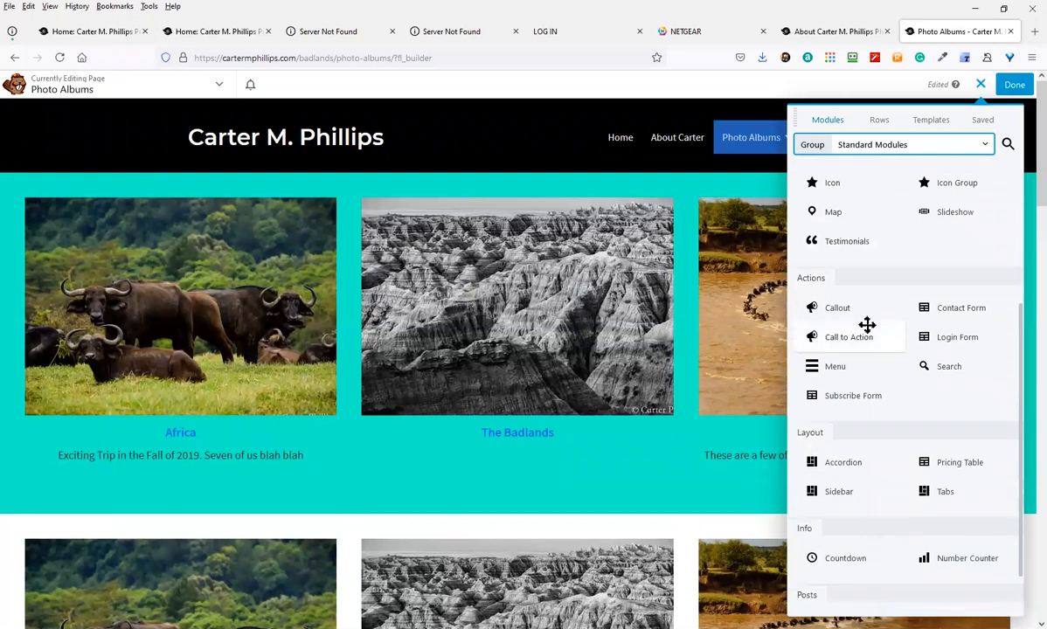
pyautogui.scroll(-1, 866, 331)
pyautogui.scroll(2, 932, 234)
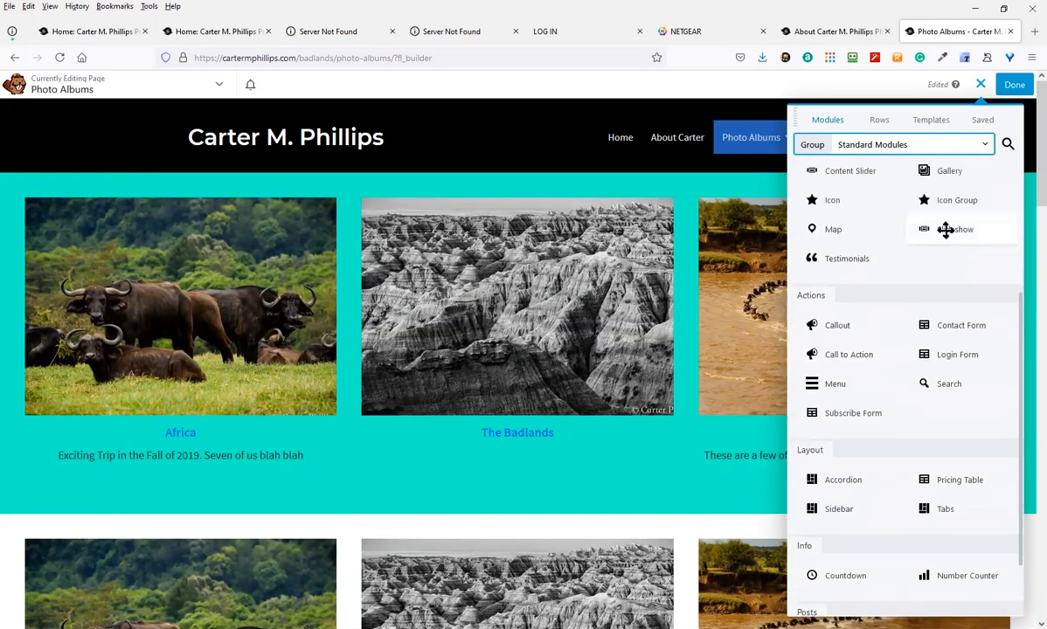
pyautogui.moveTo(930, 229); pyautogui.dragTo(554, 196)
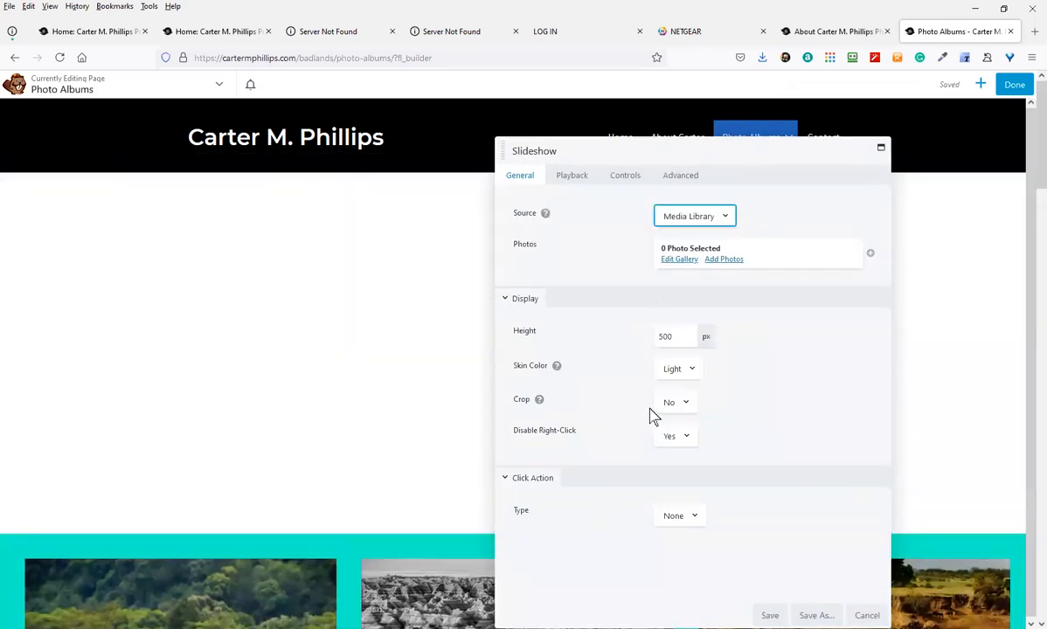
# Save the photo-less Slideshow settings and browse the Modules panel again
pyautogui.click(769, 615)
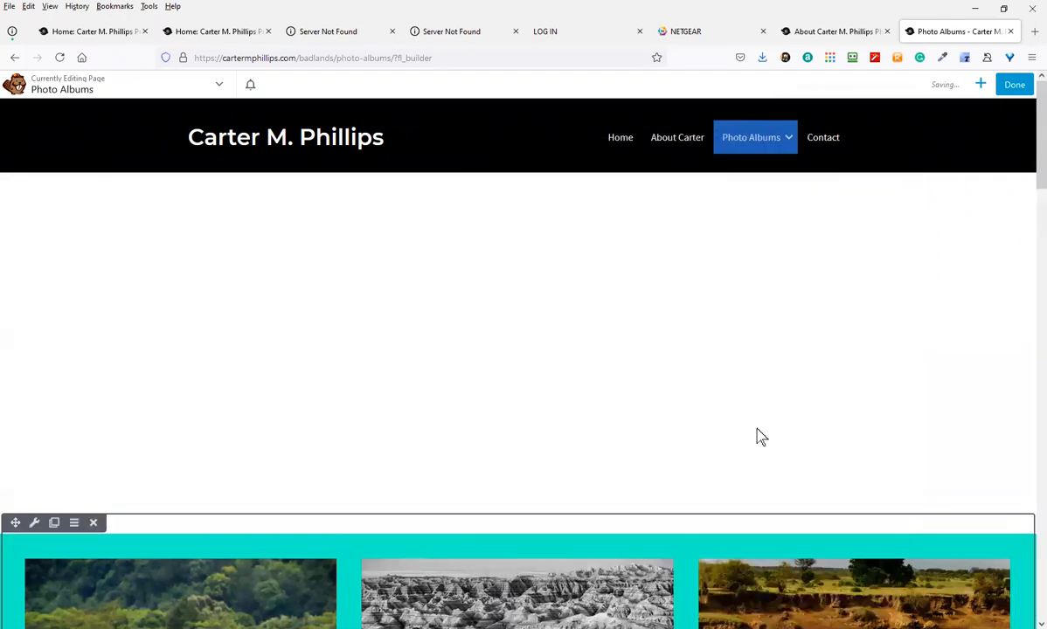
pyautogui.click(981, 86)
pyautogui.scroll(-2, 883, 356)
pyautogui.scroll(1, 879, 440)
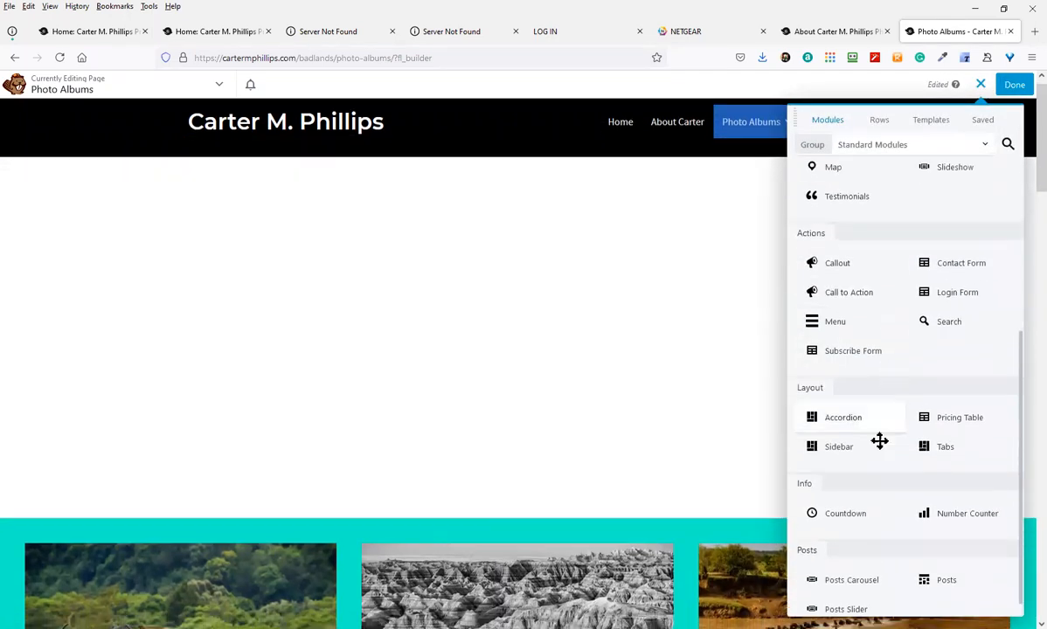
pyautogui.scroll(-1, 871, 493)
pyautogui.scroll(1, 863, 507)
pyautogui.scroll(-3, 861, 505)
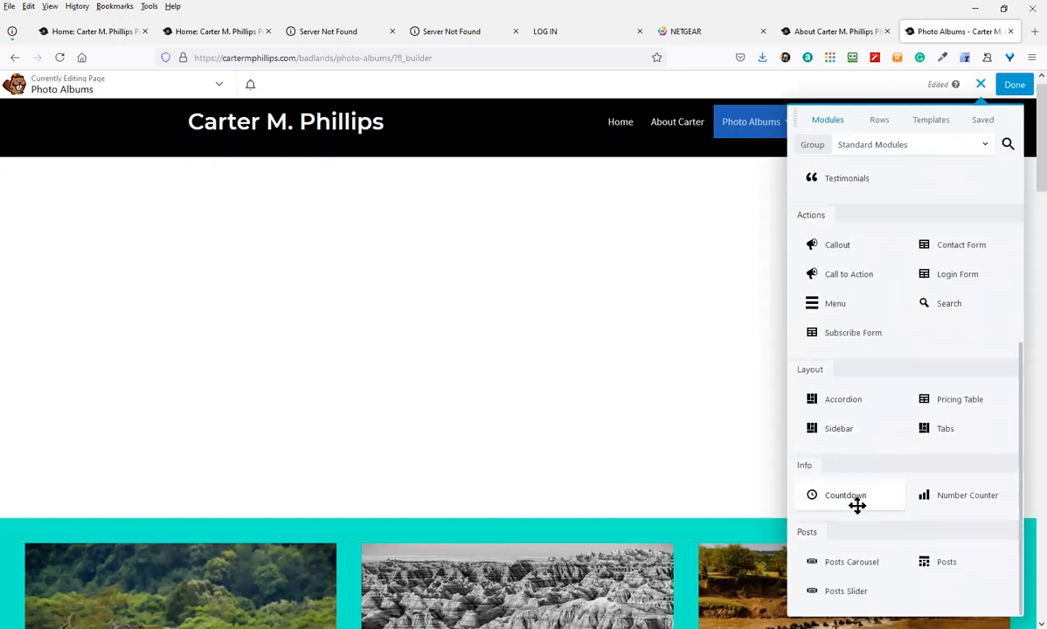
pyautogui.scroll(4, 861, 502)
pyautogui.scroll(3, 862, 502)
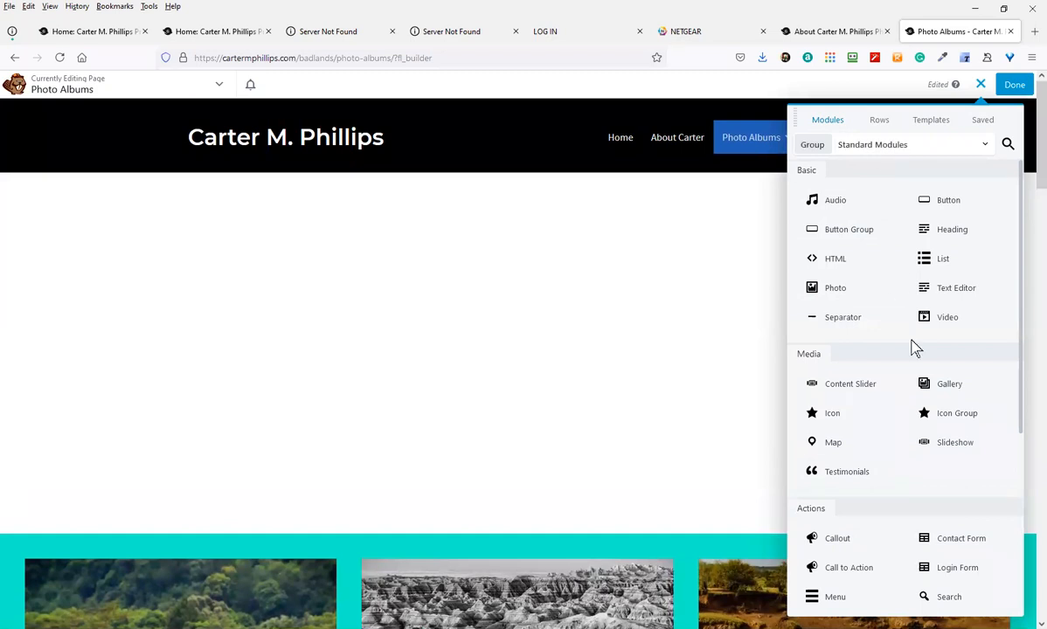
pyautogui.scroll(-3, 909, 514)
pyautogui.scroll(-1, 888, 529)
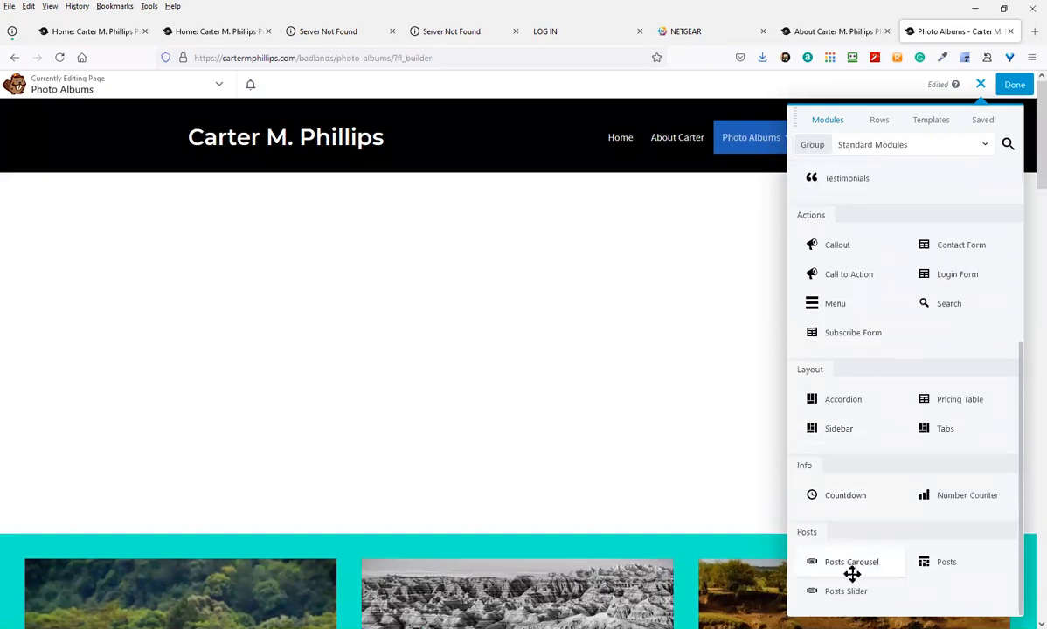
pyautogui.scroll(-1, 861, 566)
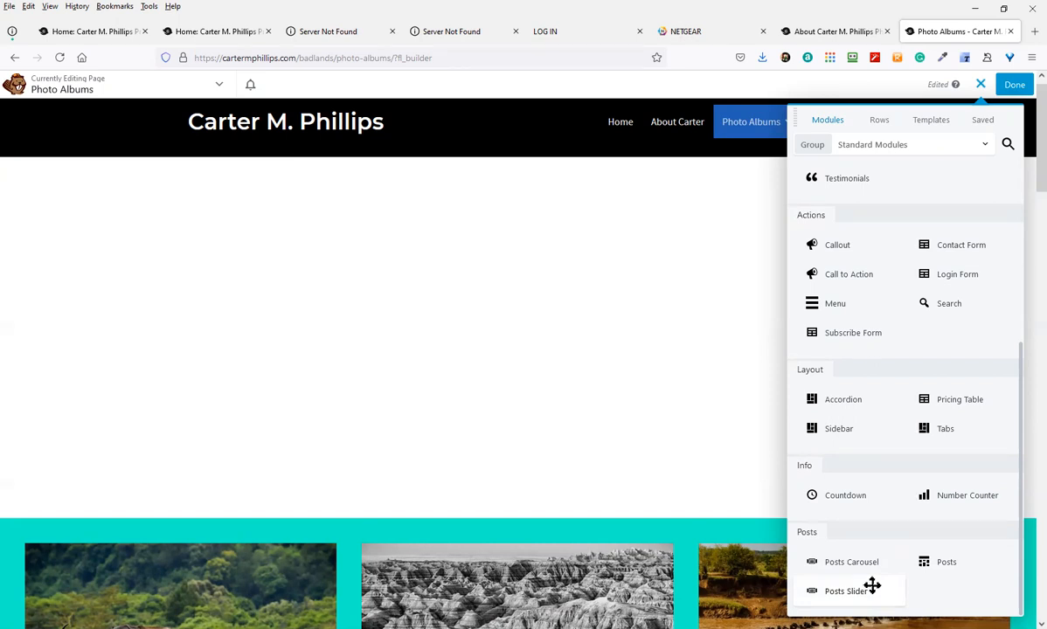
# Switch the Modules panel group from Standard Modules to PowerPack Modules
pyautogui.moveTo(722, 542)
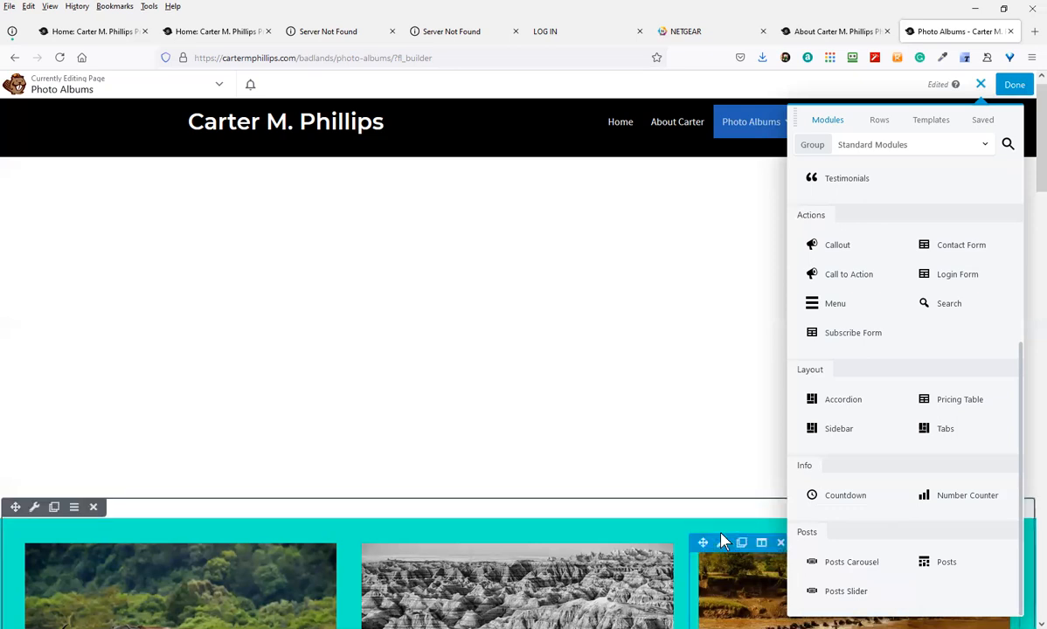
pyautogui.moveTo(773, 485)
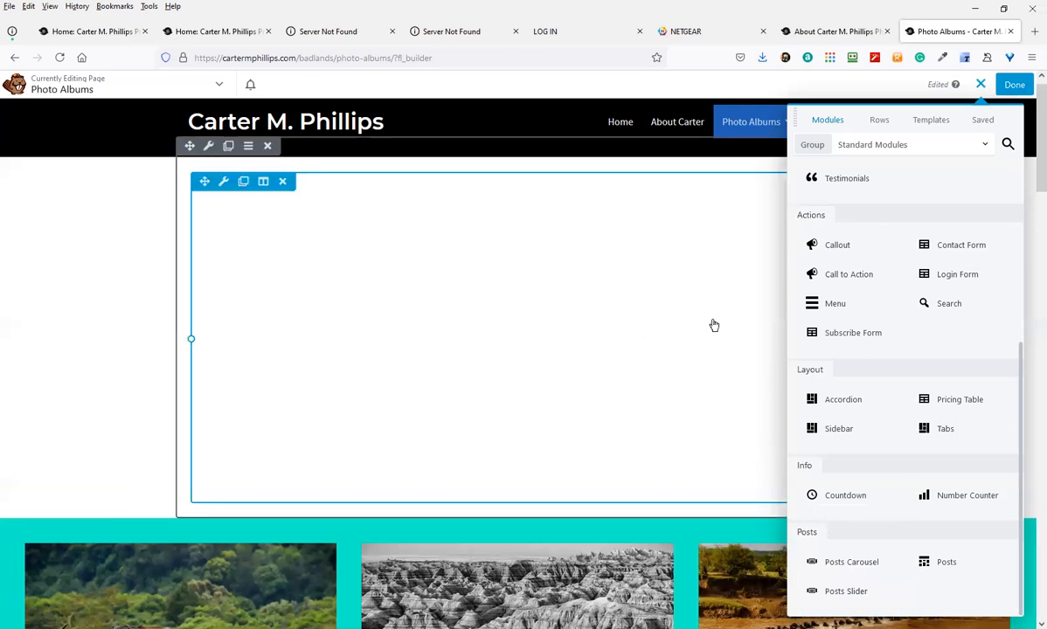
pyautogui.scroll(1, 879, 159)
pyautogui.click(893, 145)
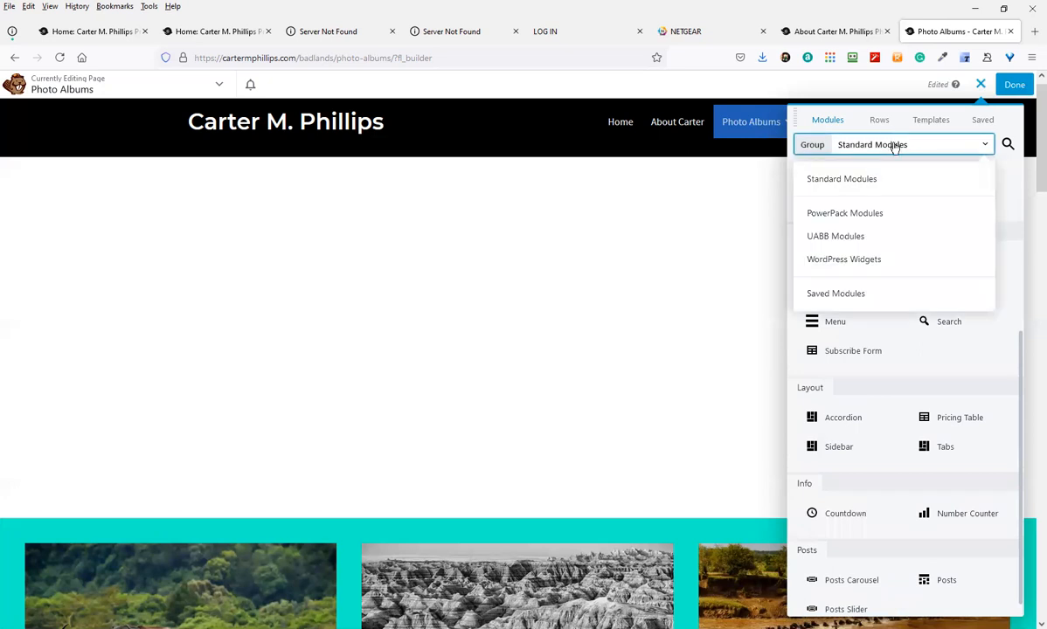
pyautogui.click(871, 216)
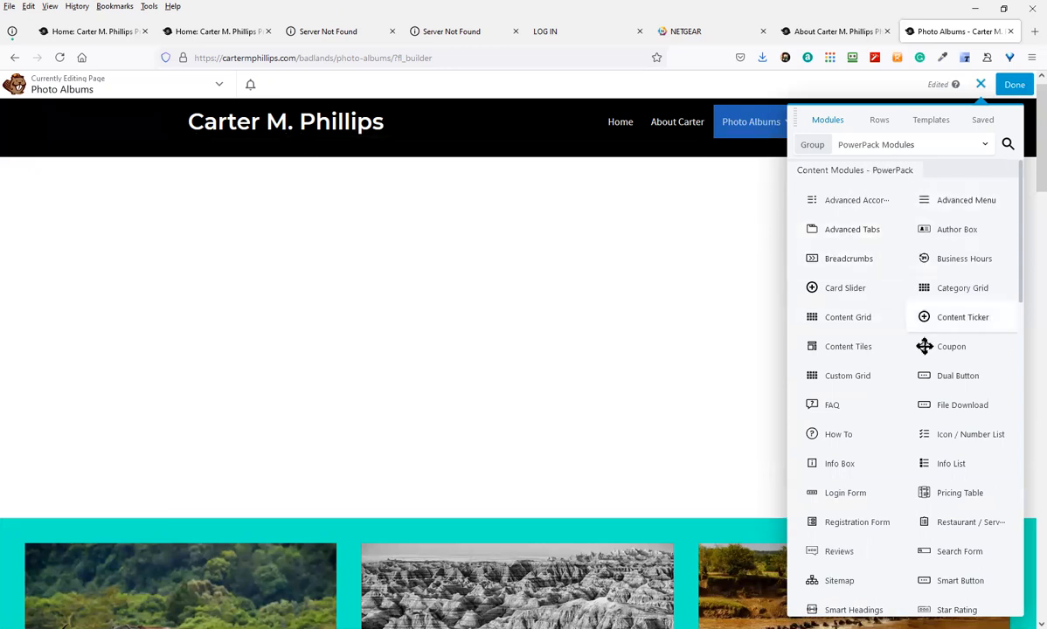
# Scroll the PowerPack module list down to the Media Modules section
pyautogui.moveTo(962, 522); pyautogui.dragTo(955, 515)
pyautogui.scroll(-3, 936, 511)
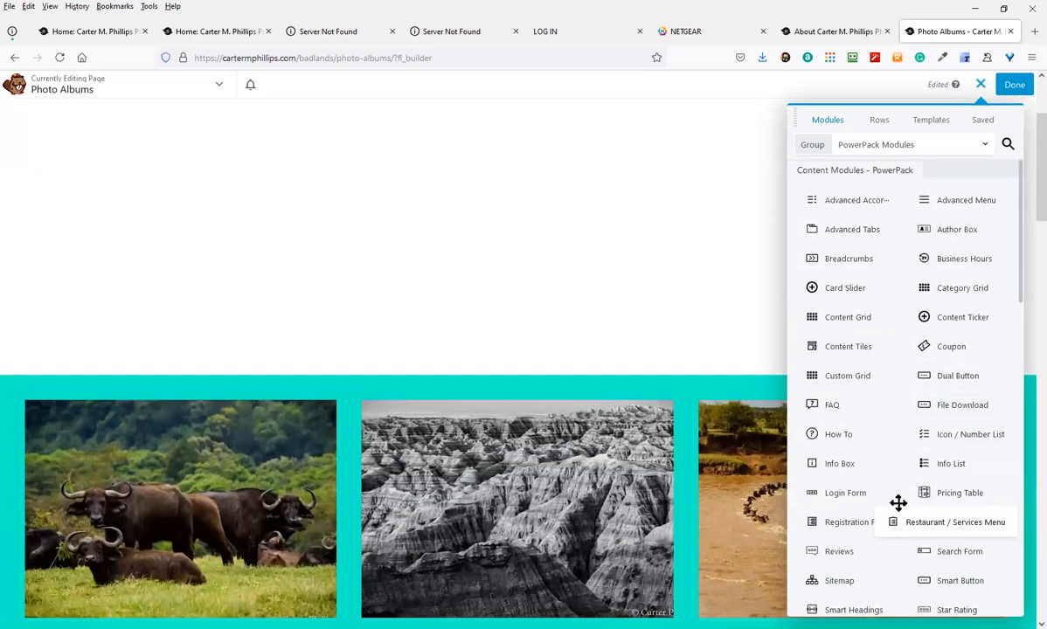
pyautogui.scroll(-4, 902, 511)
pyautogui.scroll(-3, 884, 505)
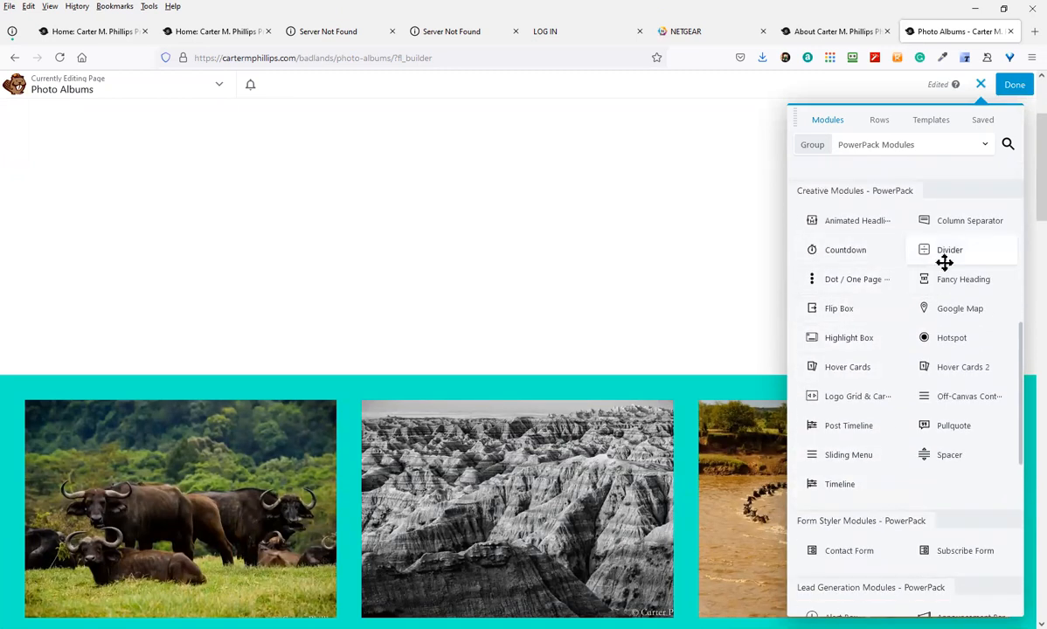
pyautogui.scroll(1, 920, 385)
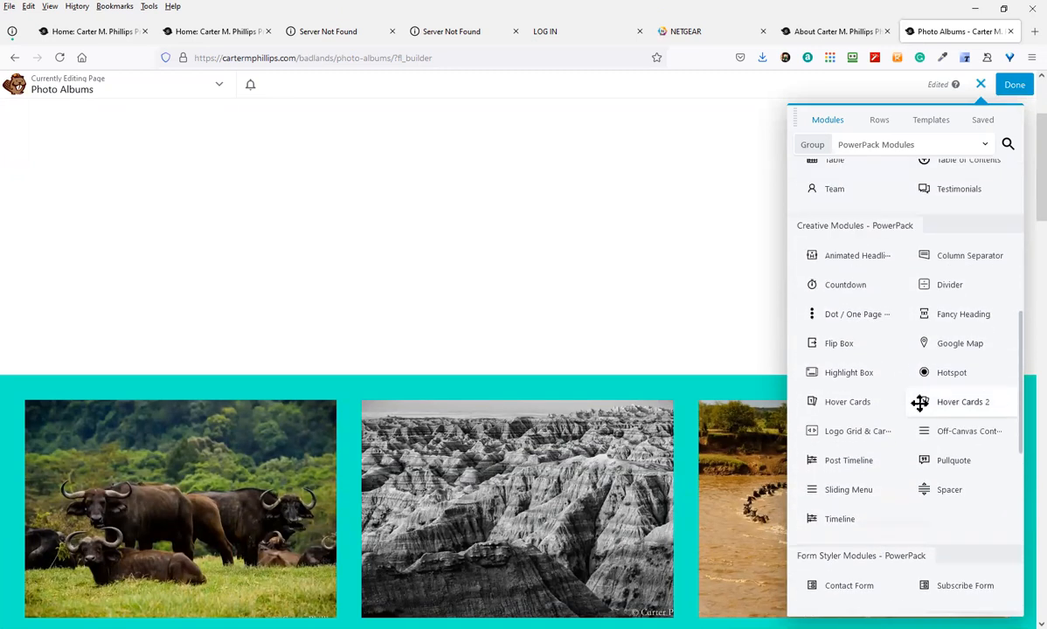
pyautogui.scroll(-1, 901, 503)
pyautogui.scroll(-7, 929, 496)
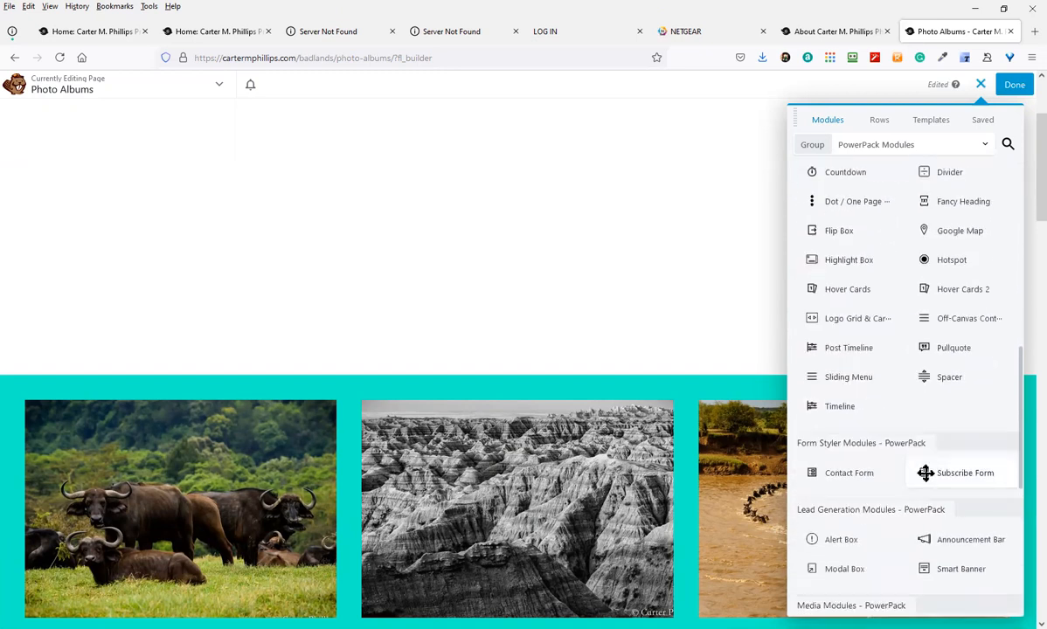
pyautogui.scroll(-2, 902, 475)
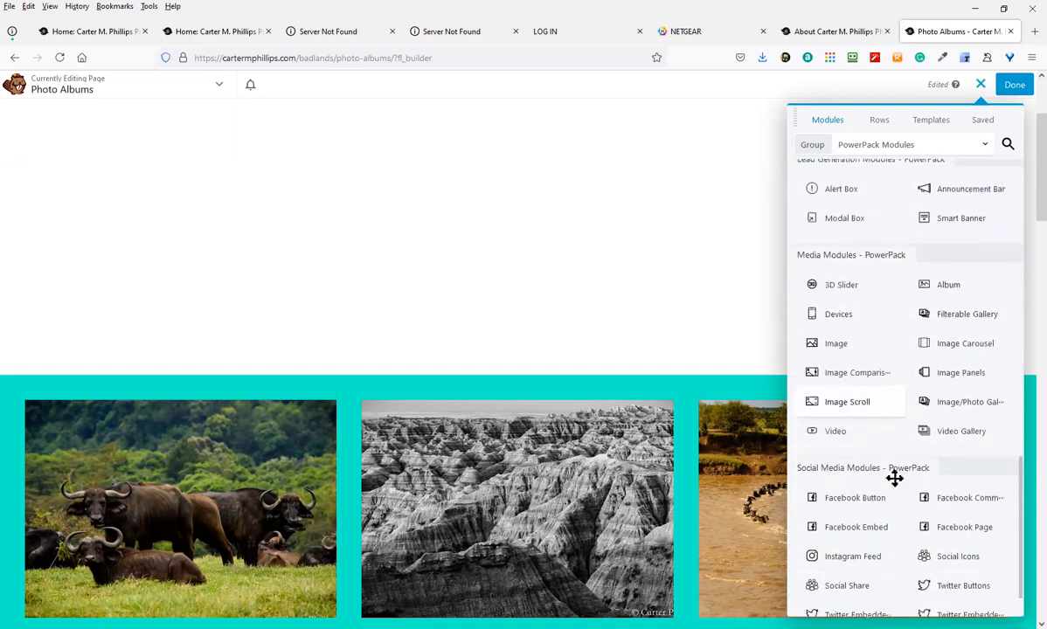
# Add a PowerPack 3D Slider above the grid with five library photos, autoplay on, and save it
pyautogui.moveTo(863, 276); pyautogui.dragTo(561, 367)
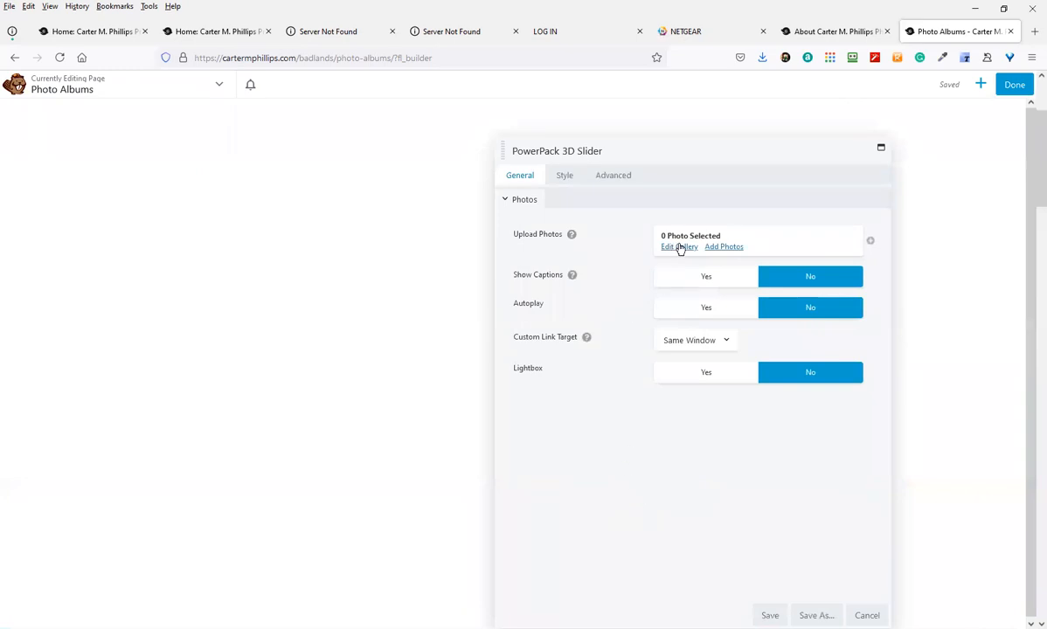
pyautogui.click(717, 248)
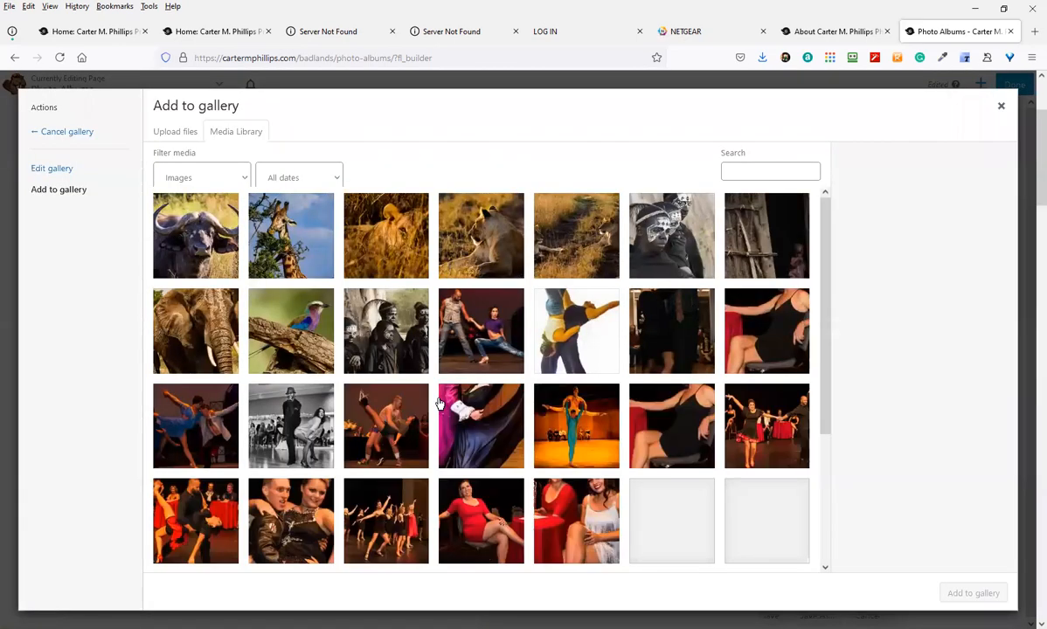
pyautogui.click(371, 239)
pyautogui.click(547, 433)
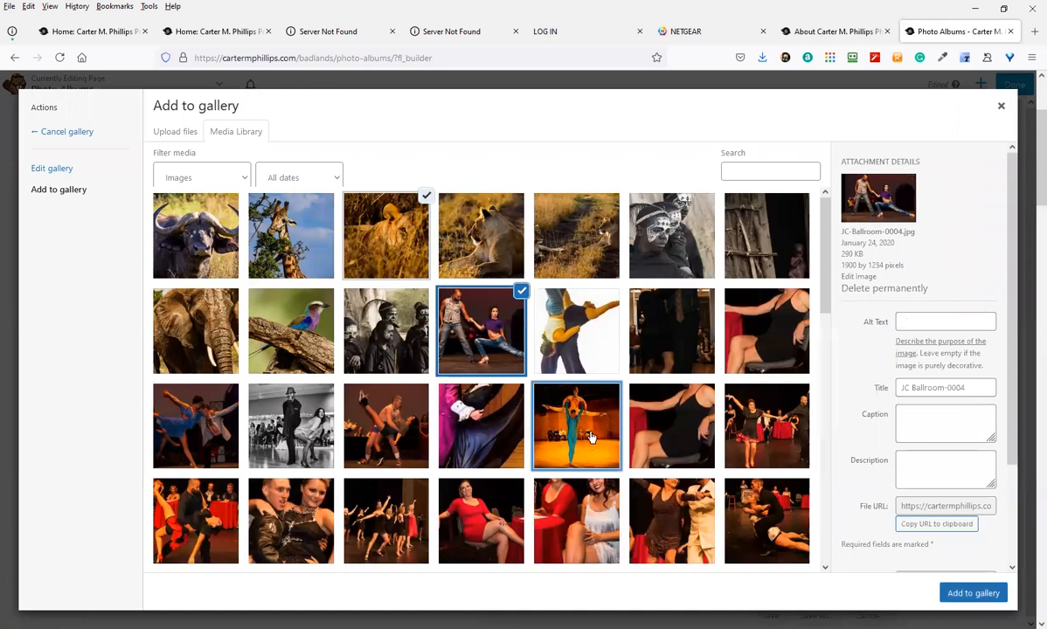
pyautogui.click(672, 518)
pyautogui.click(767, 521)
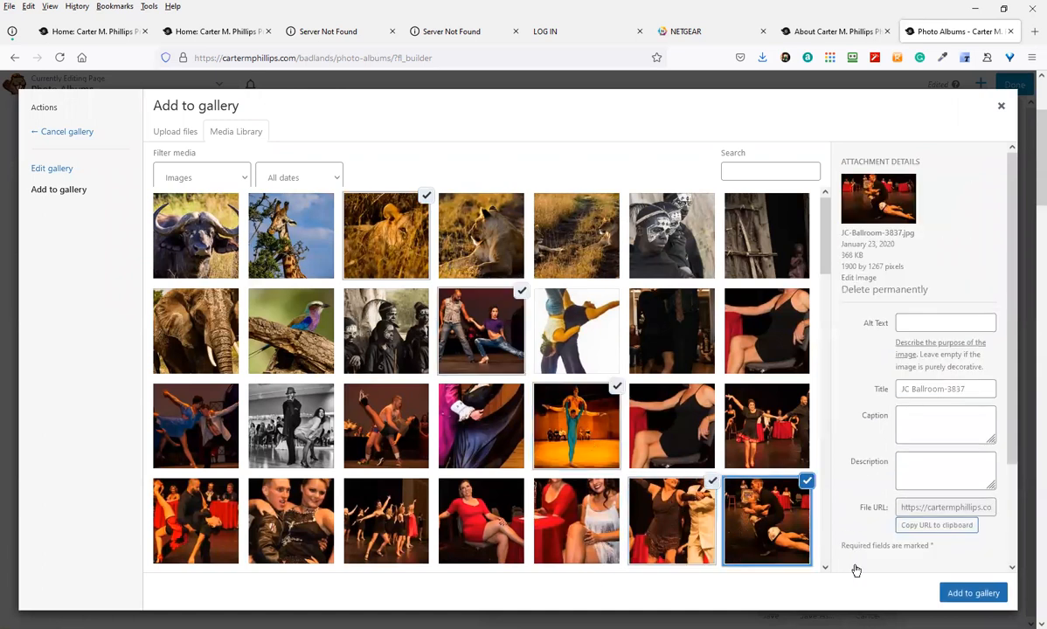
pyautogui.click(973, 593)
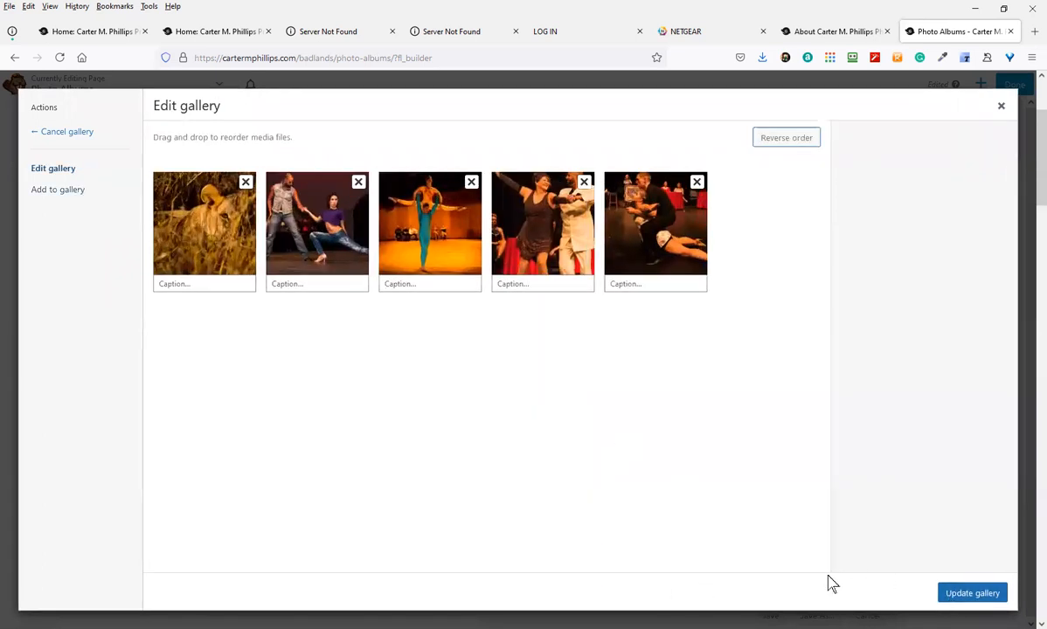
pyautogui.click(973, 592)
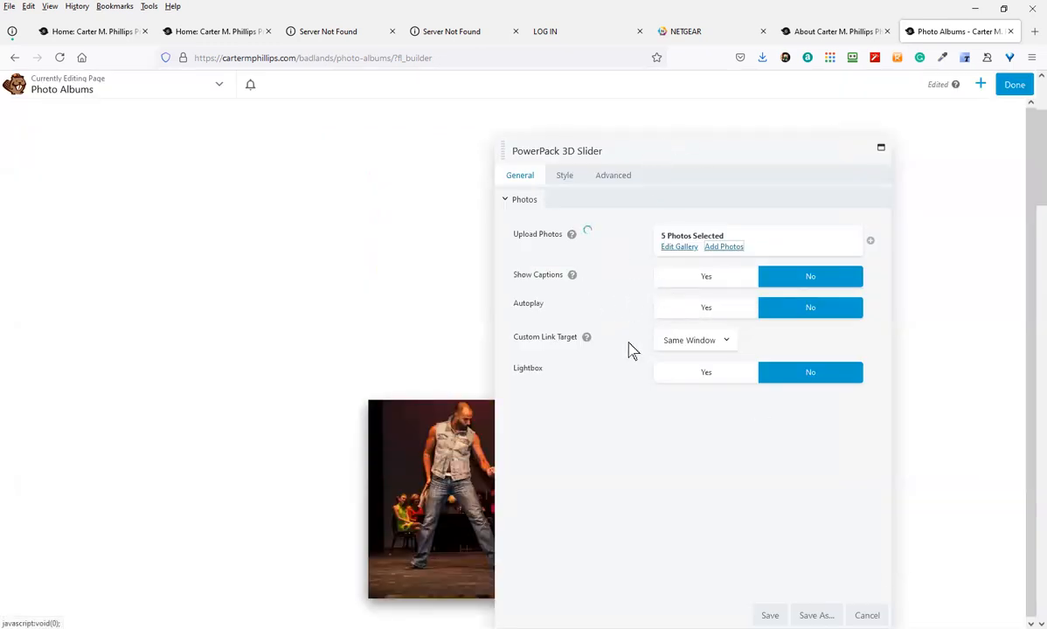
pyautogui.click(729, 313)
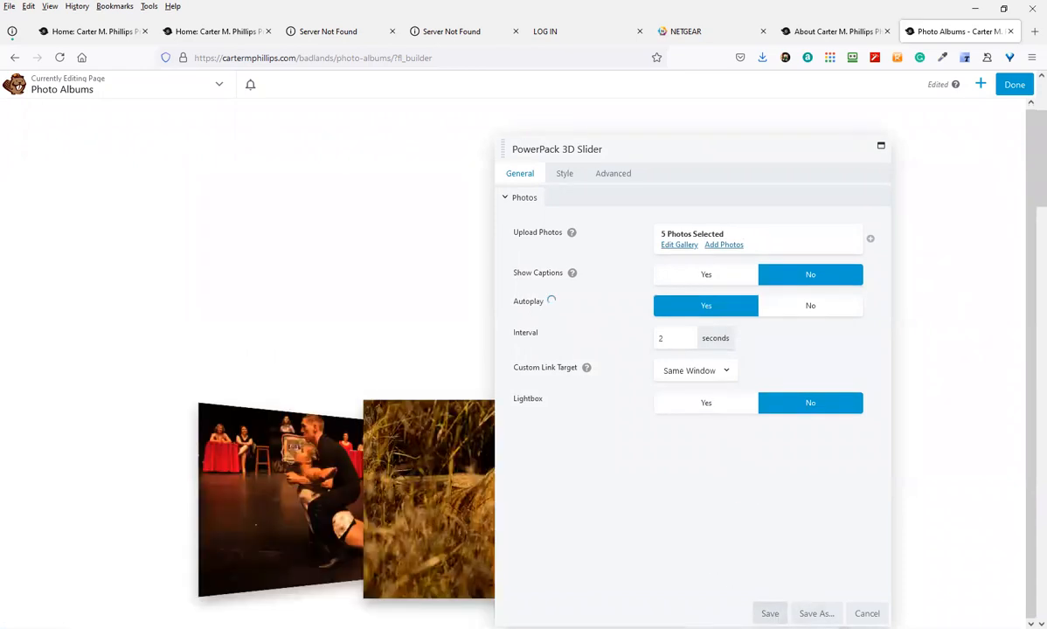
pyautogui.click(770, 613)
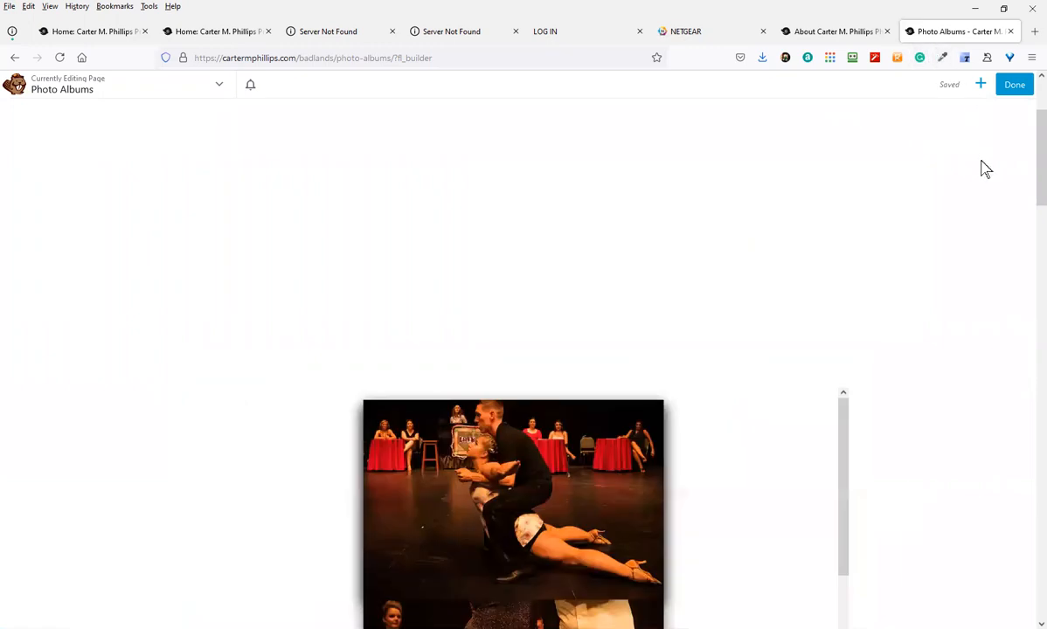
# Publish the Photo Albums page and scroll the live page to watch the 3D slider rotate
pyautogui.click(1019, 89)
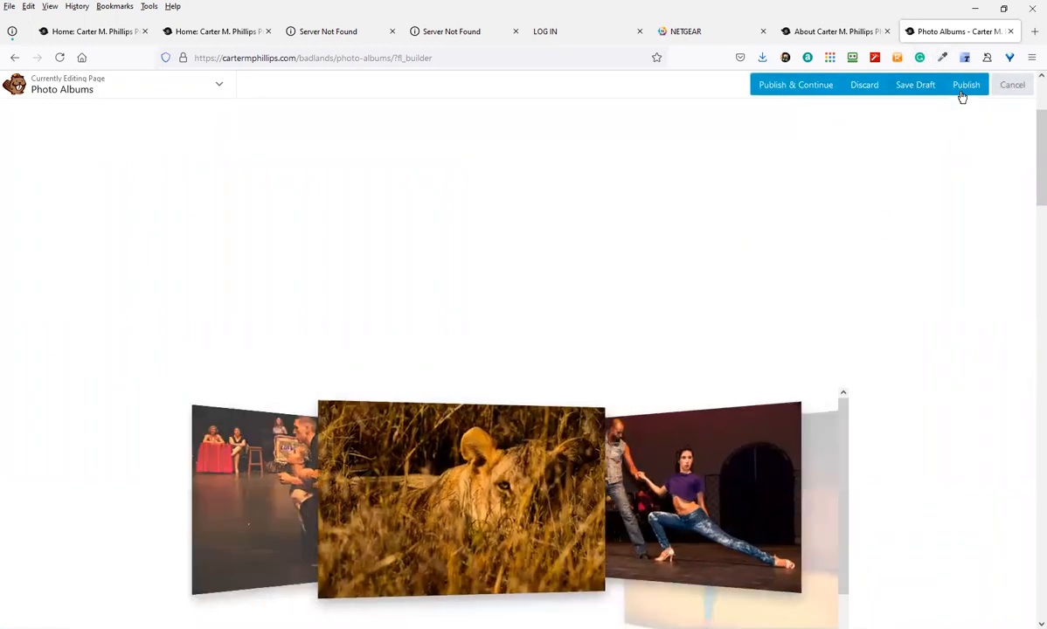
pyautogui.click(964, 85)
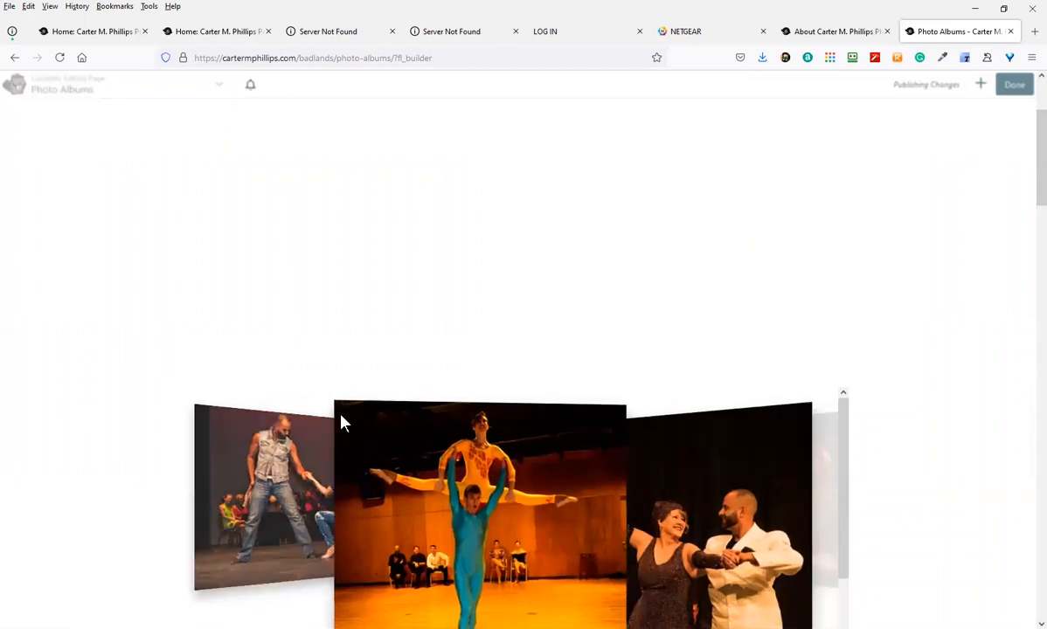
pyautogui.scroll(-2, 548, 357)
pyautogui.scroll(-2, 552, 353)
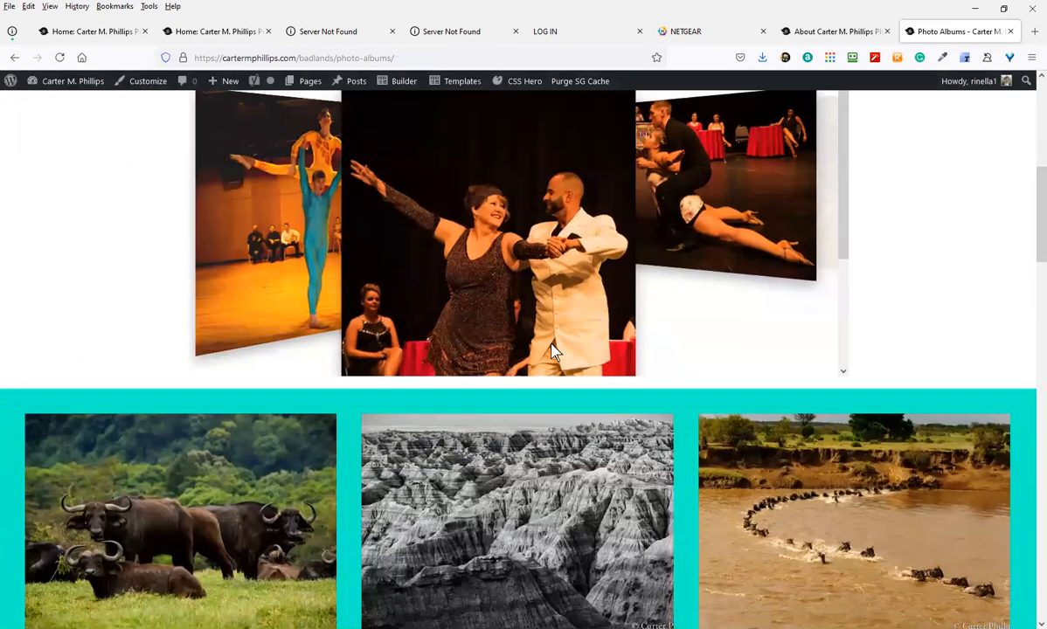
pyautogui.scroll(2, 556, 348)
pyautogui.scroll(1, 543, 332)
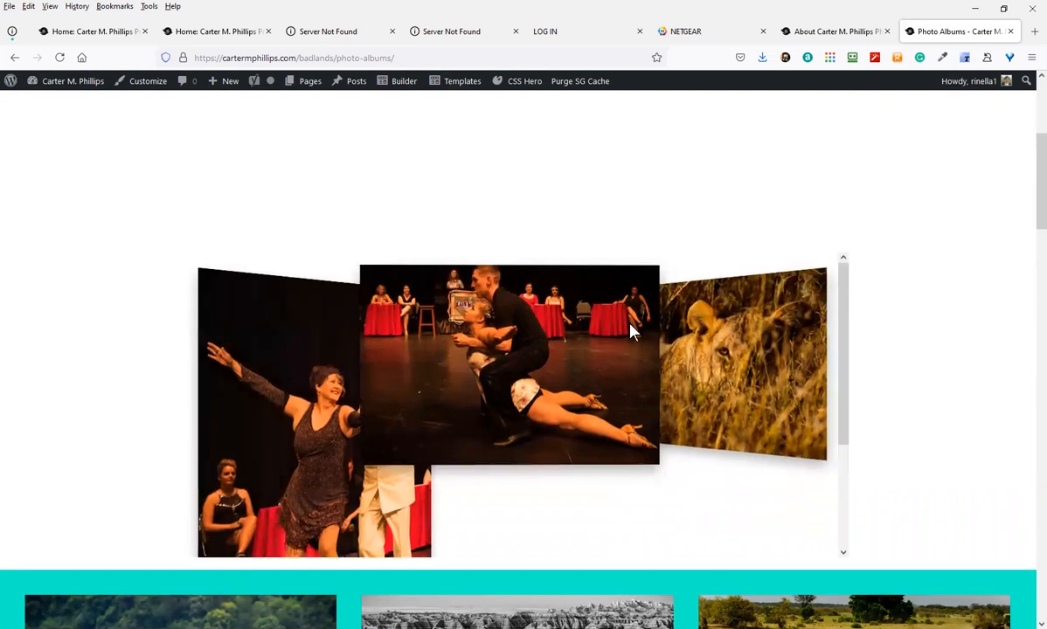
pyautogui.click(391, 86)
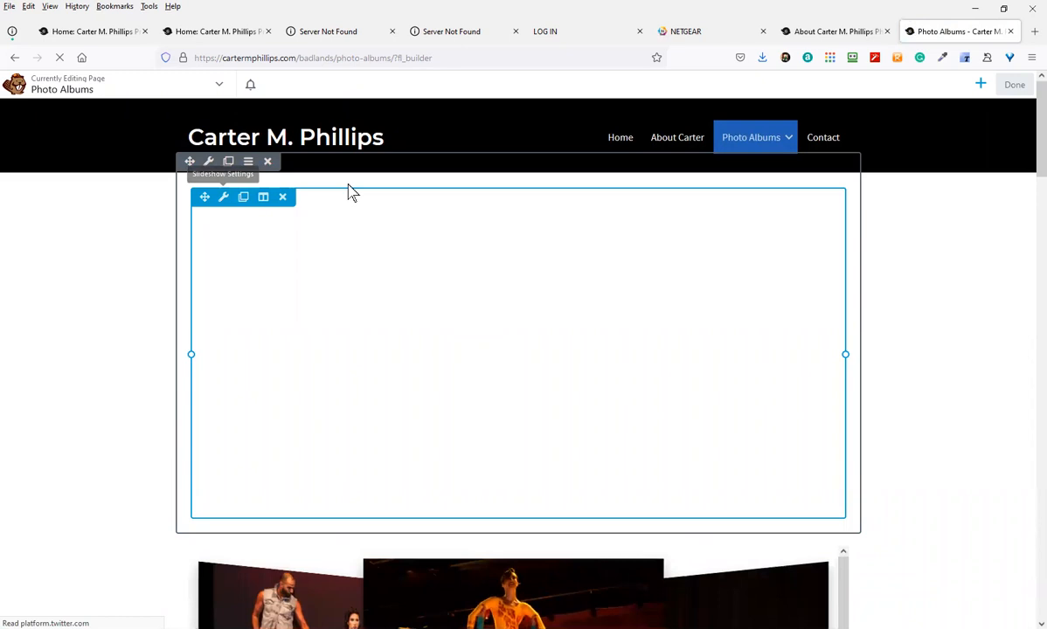
# Switch the module list to UABB Modules and drag a Photo Gallery into a new row
pyautogui.click(980, 84)
pyautogui.click(896, 145)
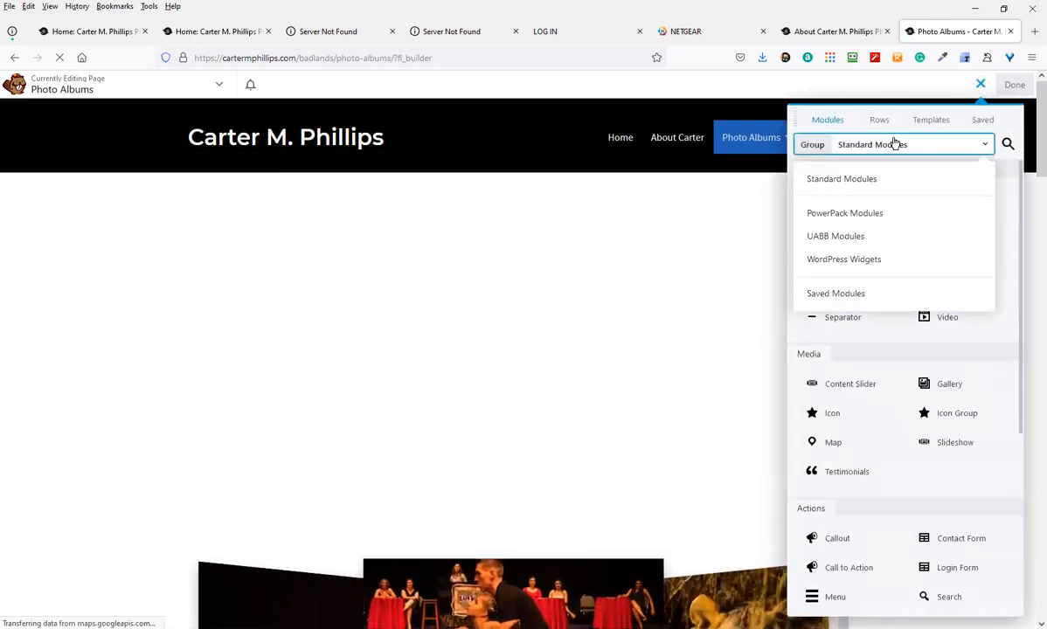
pyautogui.click(865, 261)
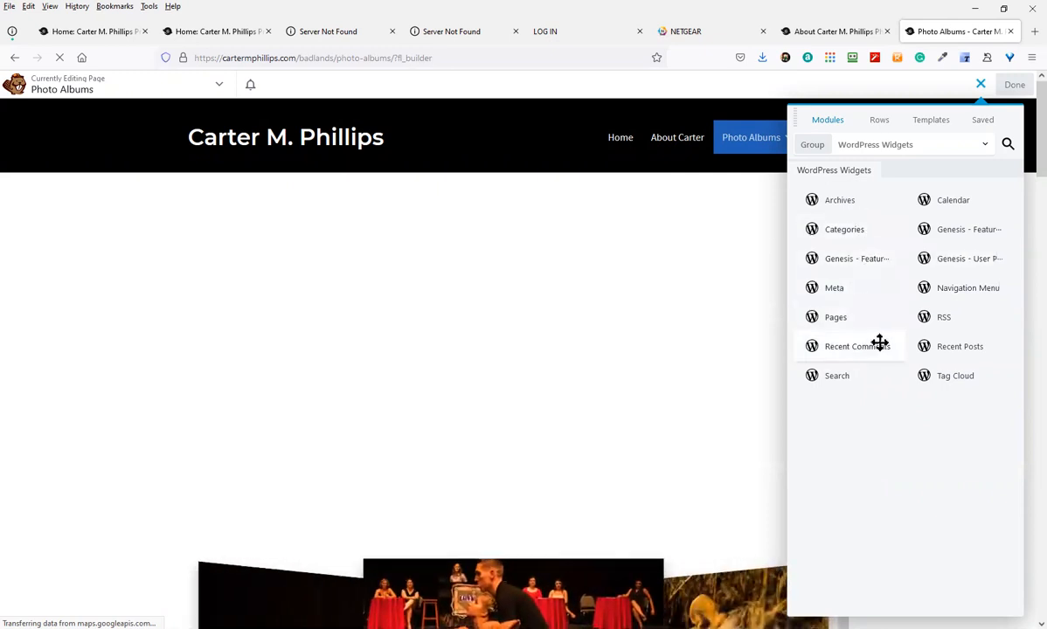
pyautogui.click(924, 147)
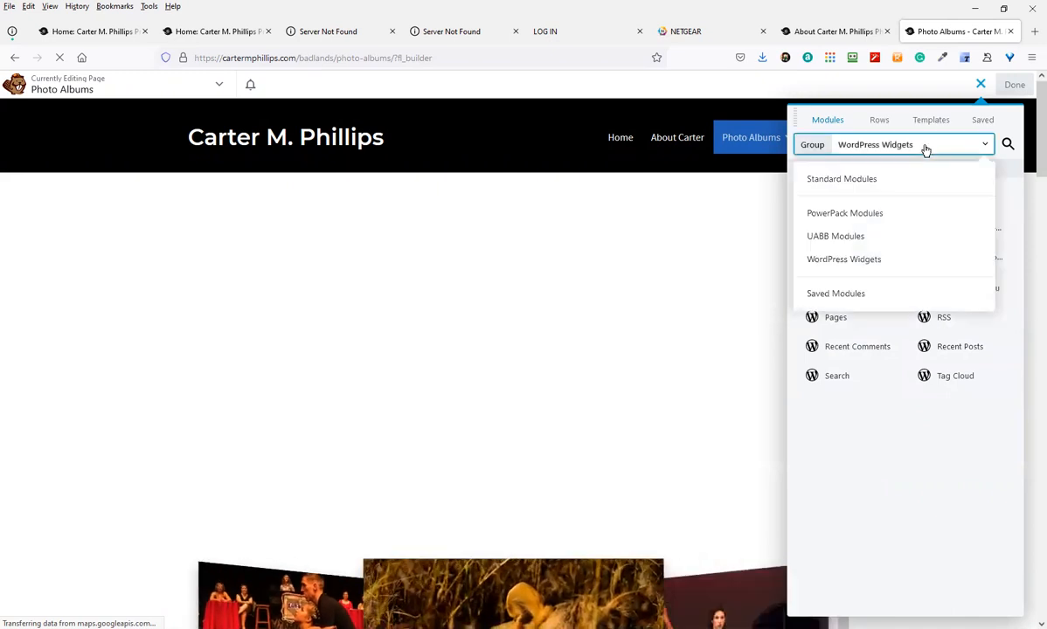
pyautogui.click(870, 239)
pyautogui.scroll(-4, 881, 463)
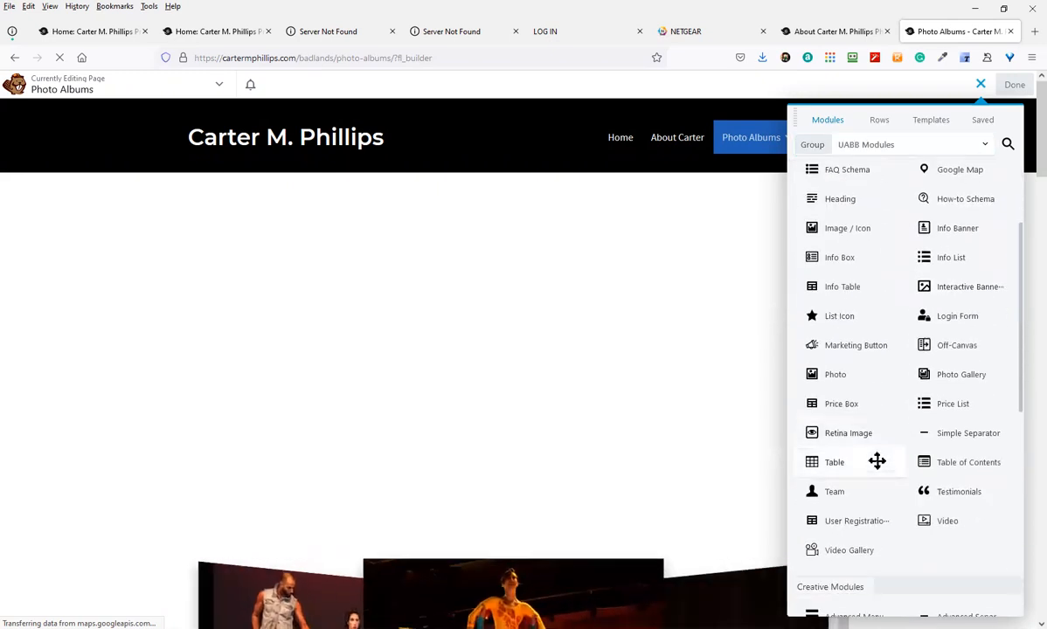
pyautogui.scroll(-2, 875, 453)
pyautogui.moveTo(930, 271); pyautogui.dragTo(657, 210)
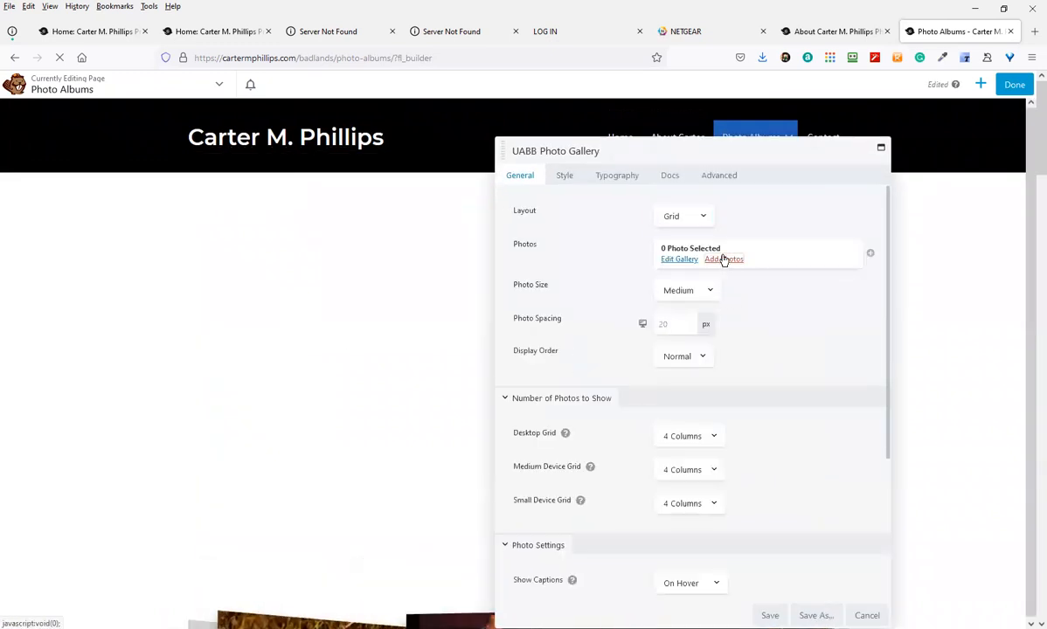
# Fill the UABB Photo Gallery with four dance photos, including pink costume and red dress, and save
pyautogui.click(723, 260)
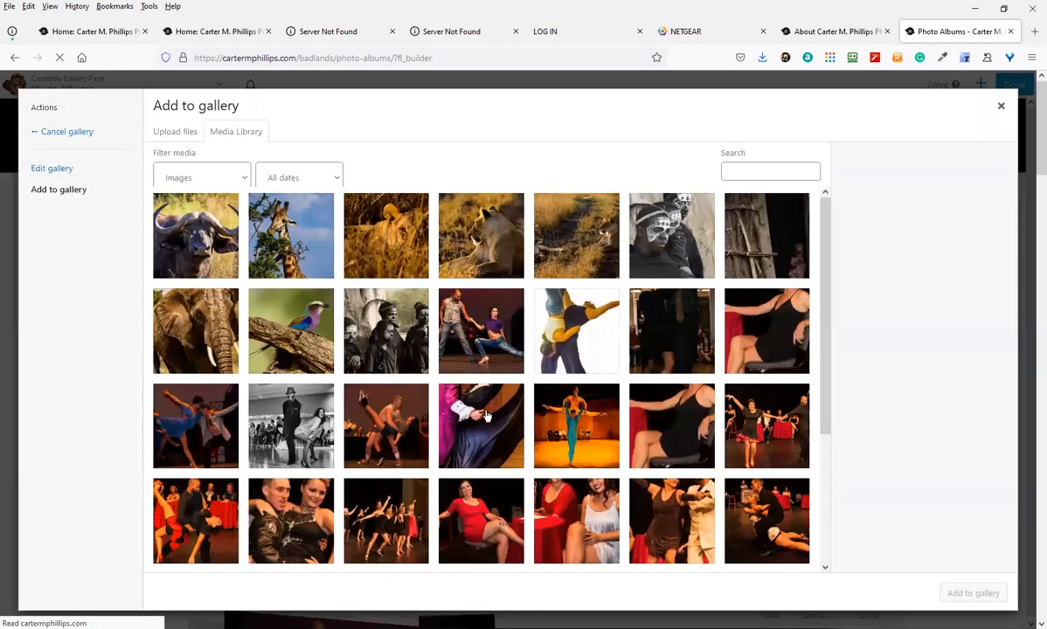
pyautogui.click(481, 426)
pyautogui.click(576, 521)
pyautogui.click(676, 540)
pyautogui.click(767, 518)
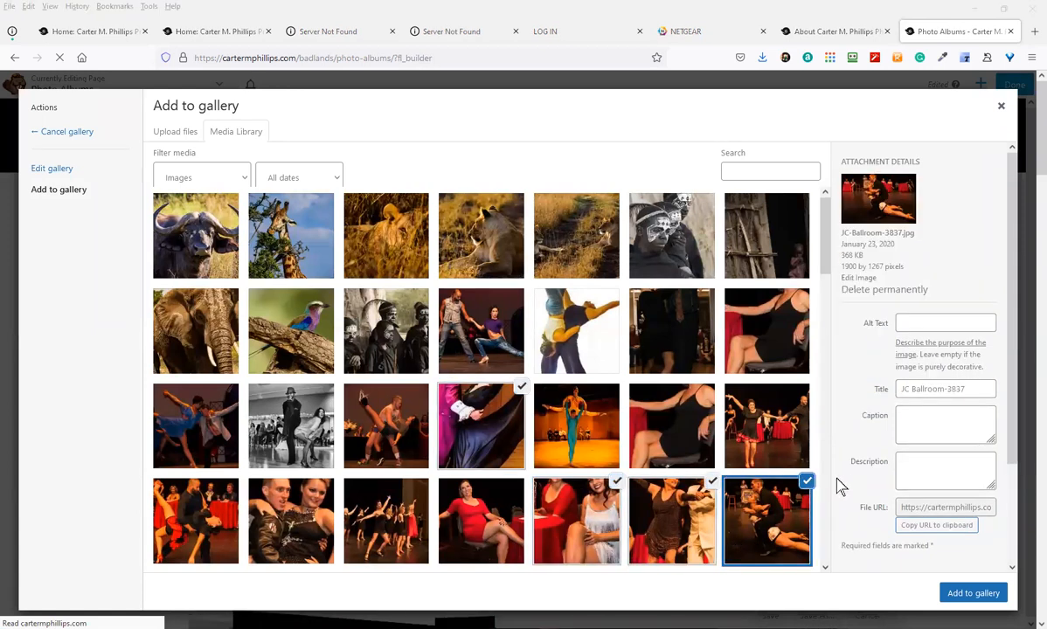
pyautogui.click(973, 593)
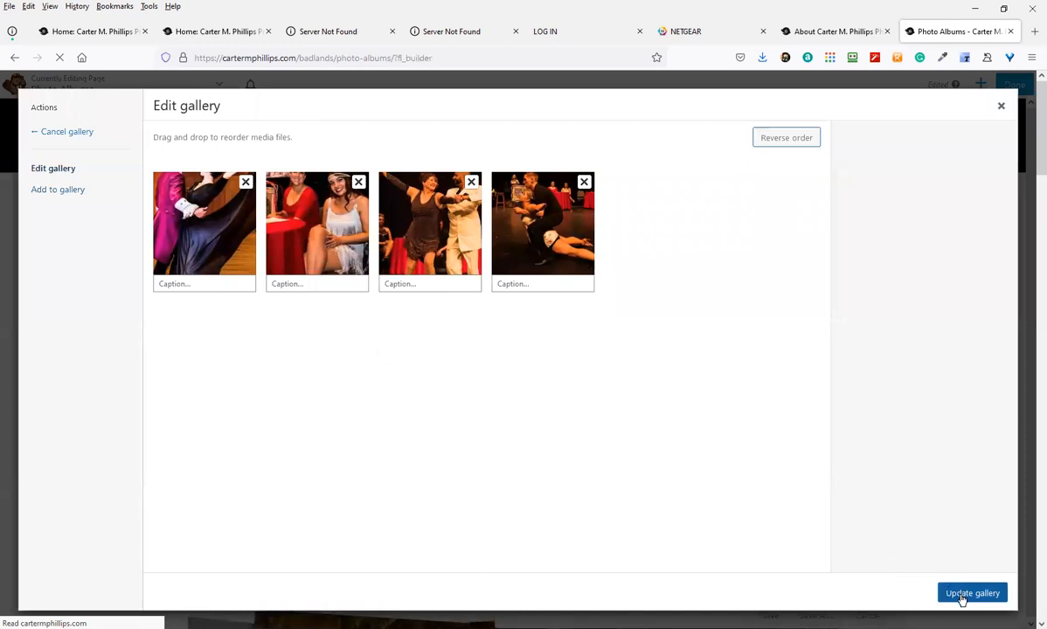
pyautogui.click(953, 595)
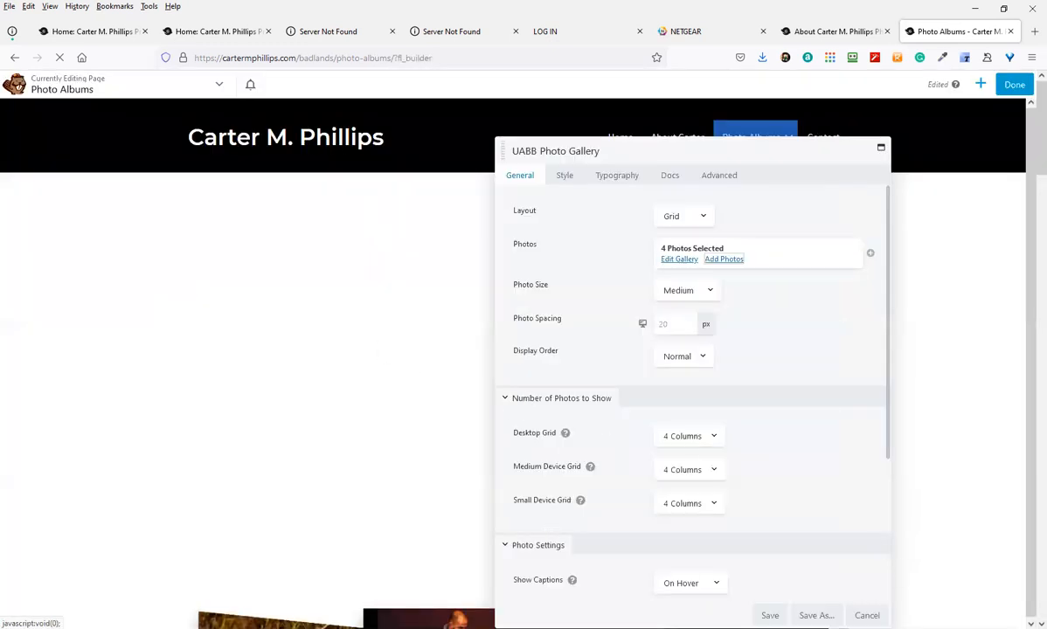
pyautogui.click(763, 616)
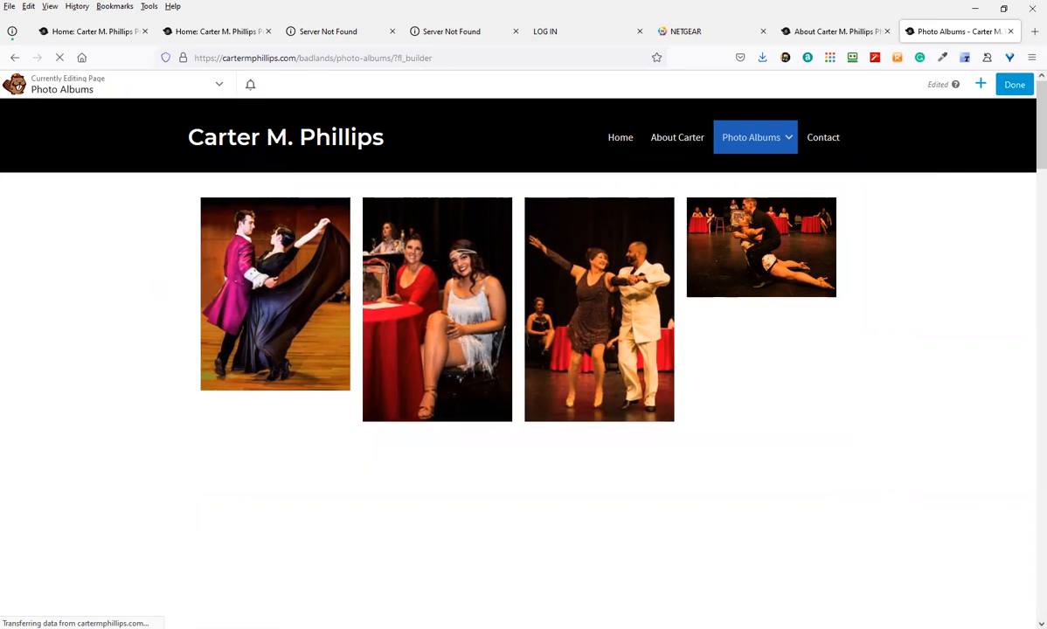
# Remove the empty row under the four-photo gallery, confirm with OK, then show the Modules panel
pyautogui.scroll(-2, 524, 466)
pyautogui.scroll(2, 524, 467)
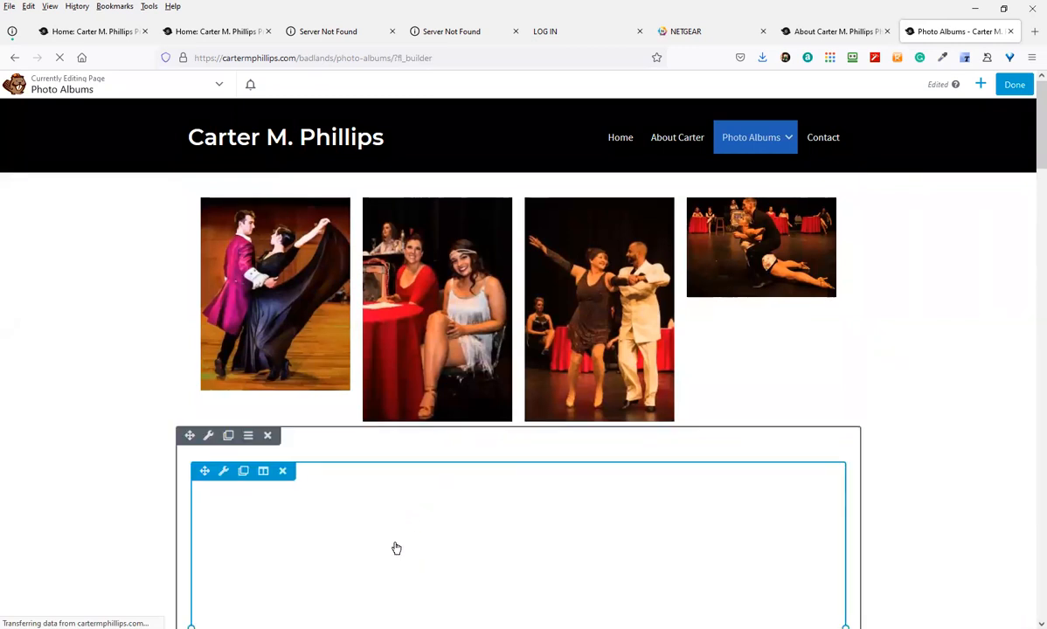
pyautogui.scroll(-2, 476, 531)
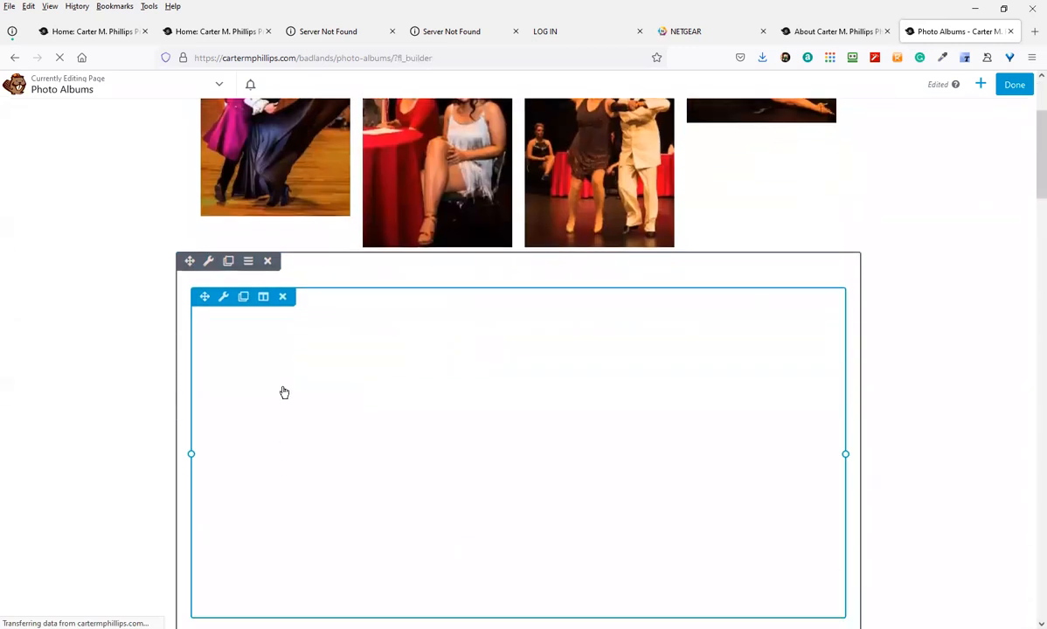
pyautogui.click(267, 261)
pyautogui.click(584, 370)
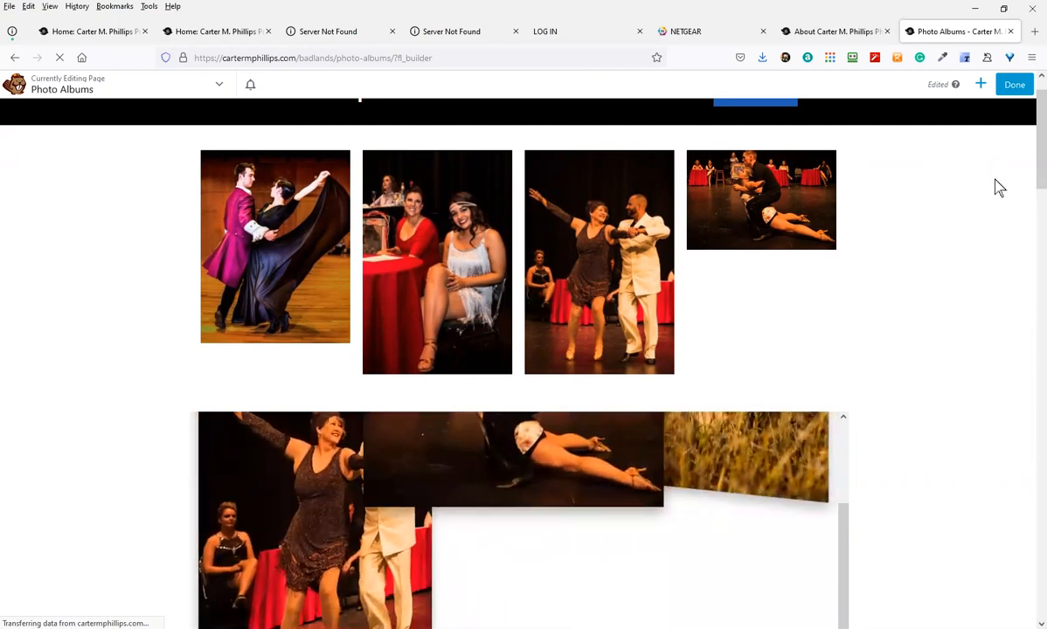
pyautogui.click(979, 85)
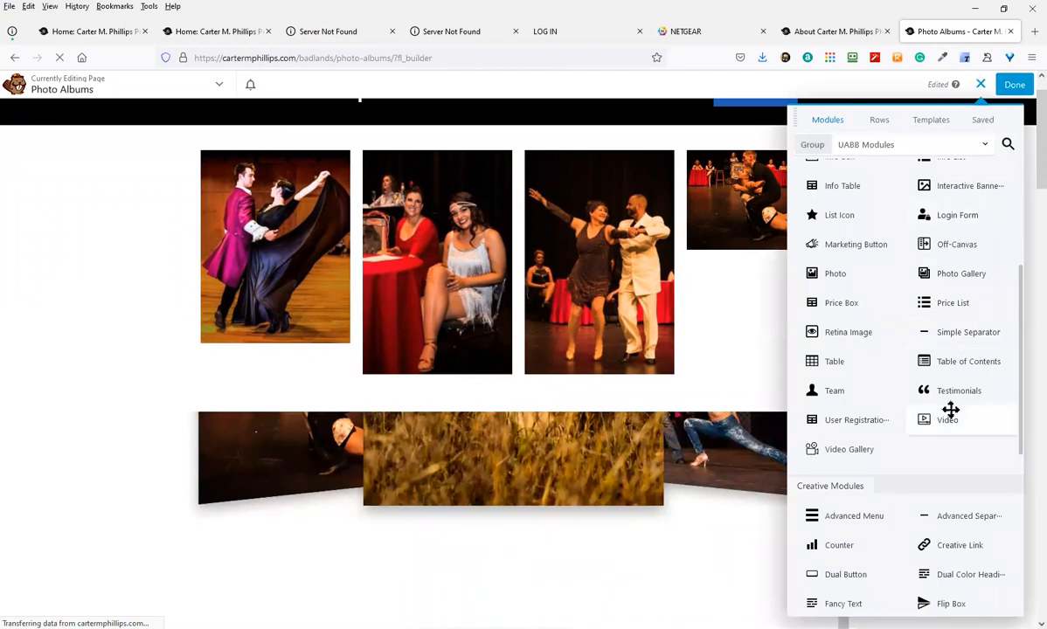
# Place a UABB Image Carousel below the gallery with seven photos: the elephant plus six dance shots
pyautogui.scroll(-2, 938, 434)
pyautogui.scroll(-4, 921, 434)
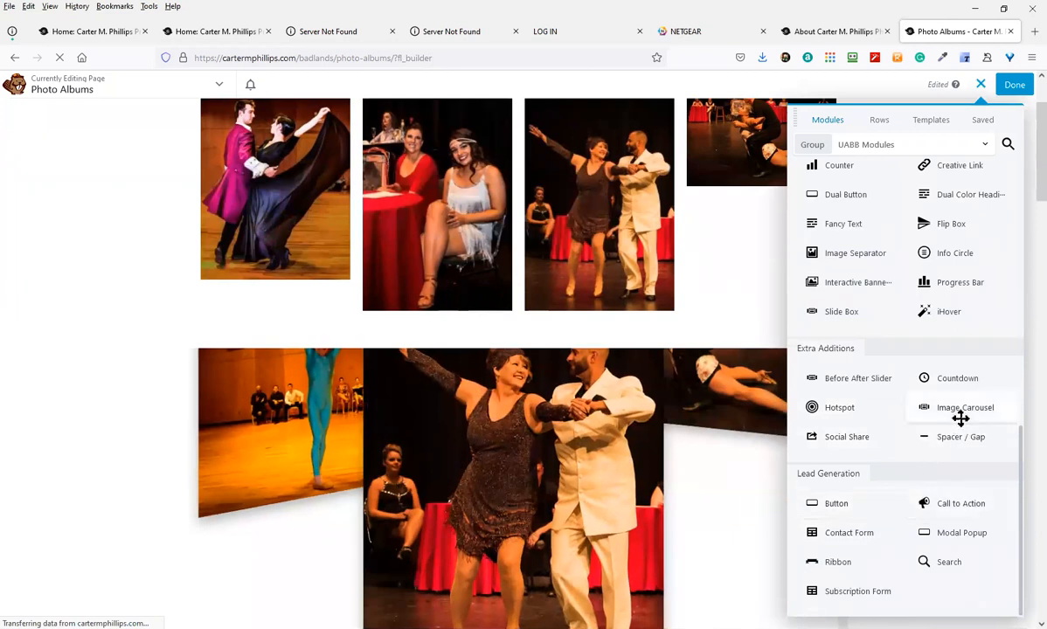
pyautogui.moveTo(950, 417); pyautogui.dragTo(600, 366)
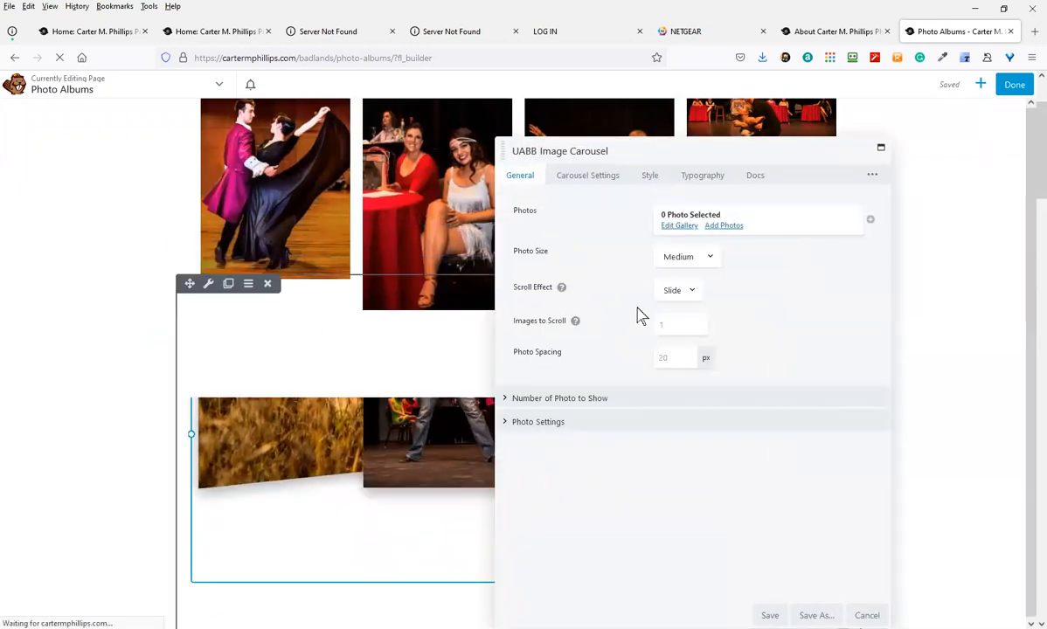
pyautogui.click(726, 226)
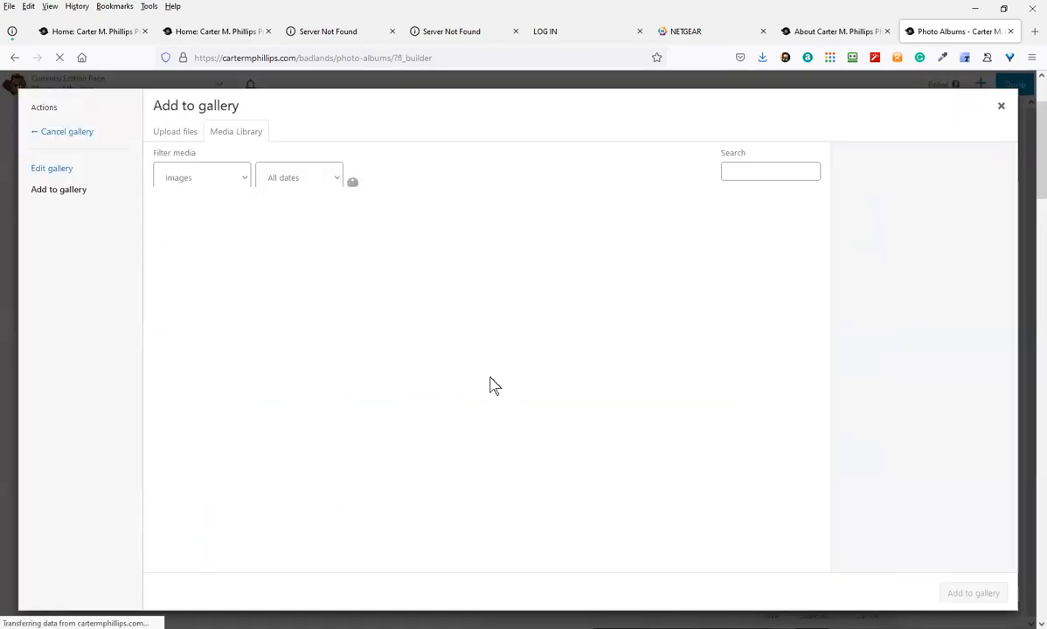
pyautogui.click(188, 346)
pyautogui.click(262, 441)
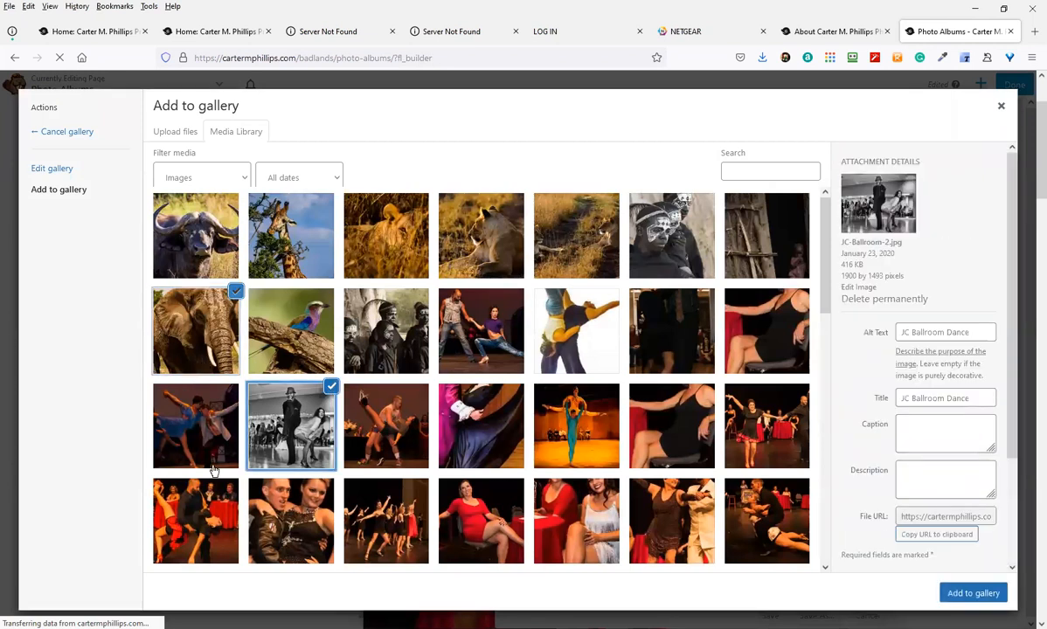
pyautogui.click(196, 516)
pyautogui.click(288, 517)
pyautogui.click(385, 533)
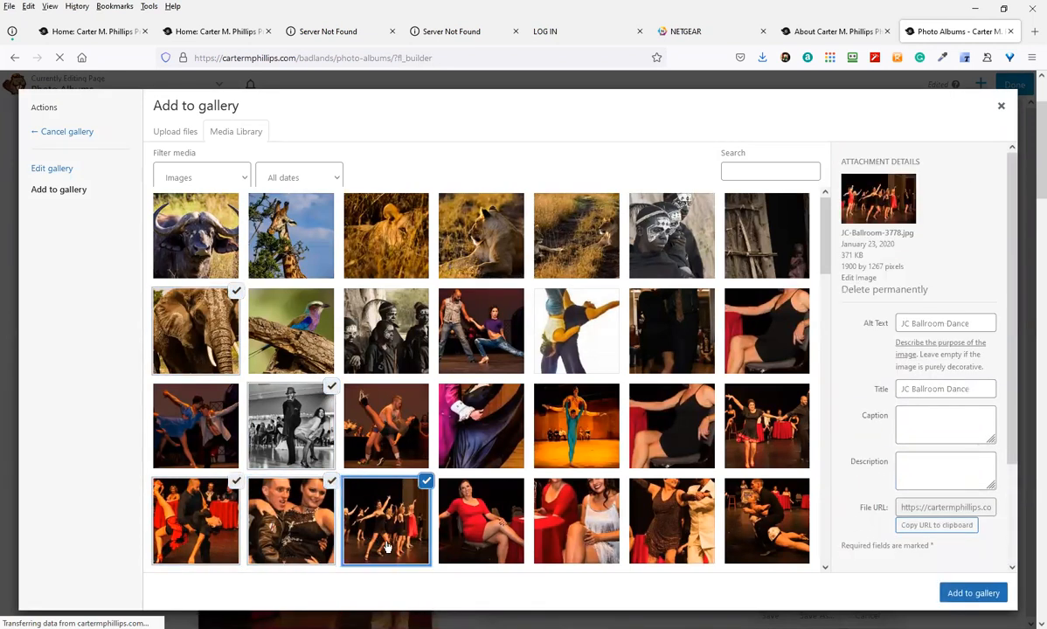
pyautogui.click(481, 520)
pyautogui.click(582, 511)
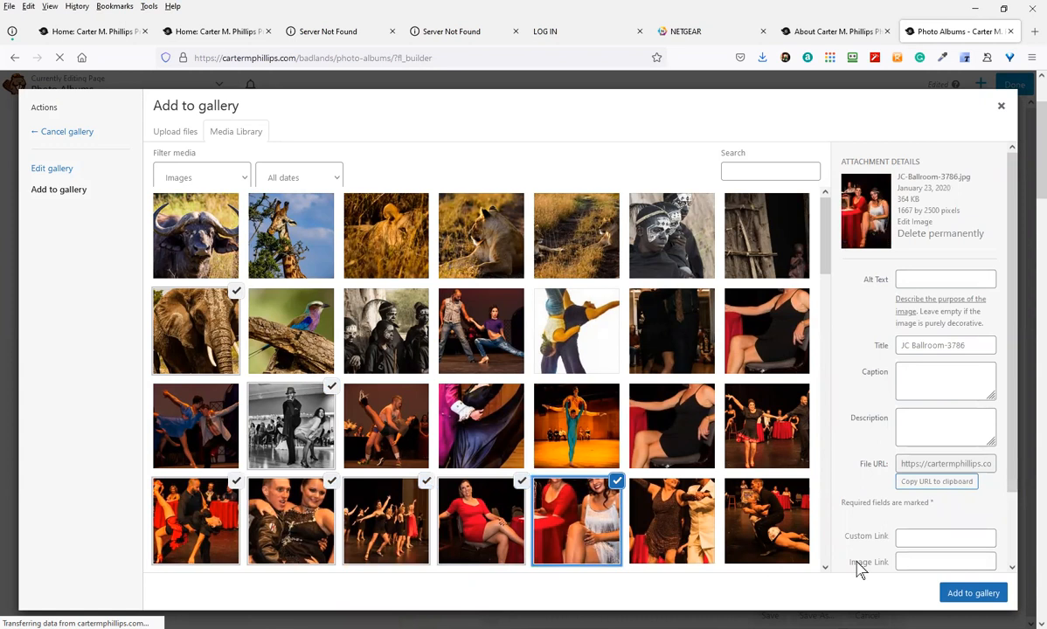
pyautogui.click(973, 593)
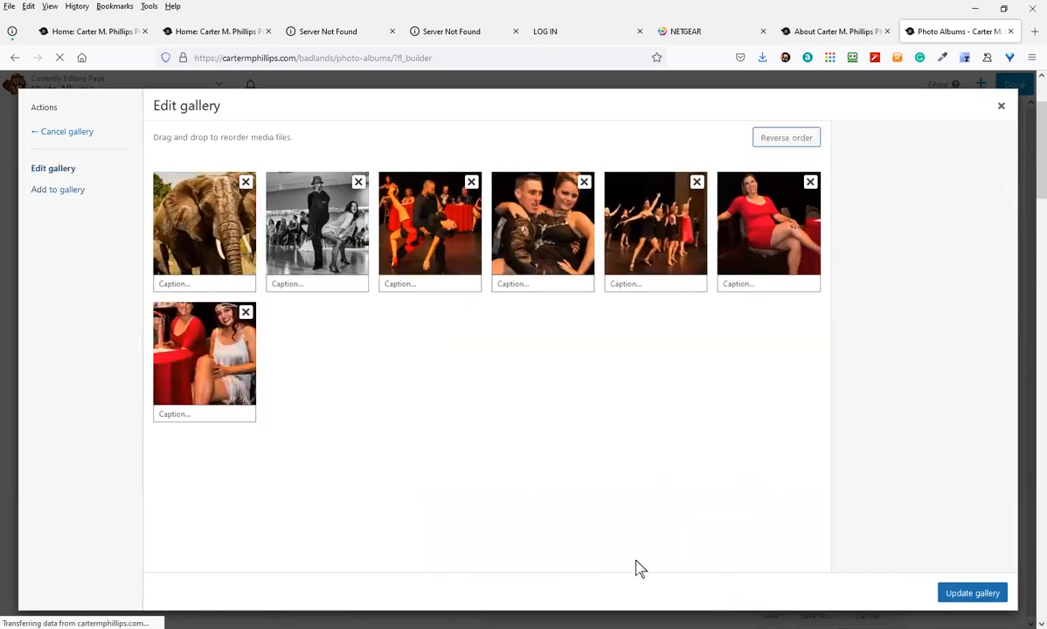
pyautogui.click(969, 593)
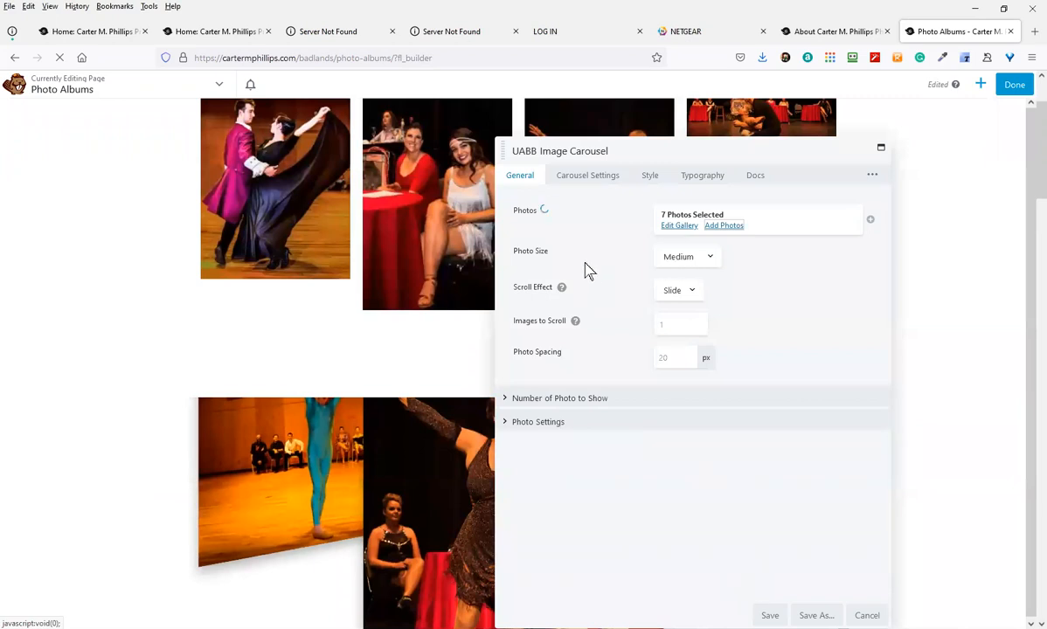
# Keep the carousel's photo size at Medium and scroll effect at Slide, then save
pyautogui.click(700, 260)
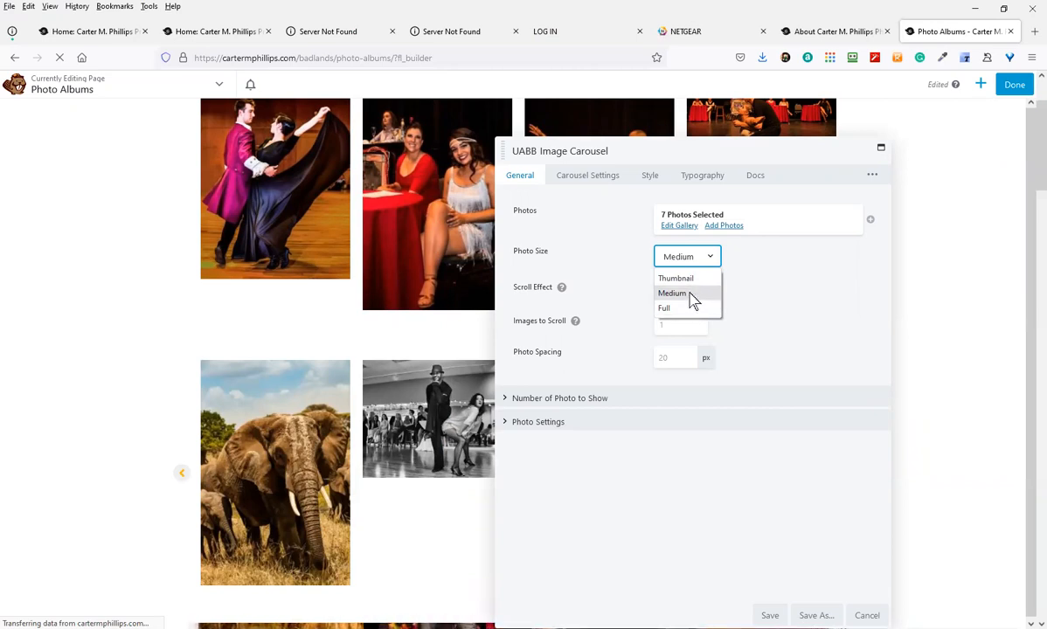
pyautogui.click(690, 295)
pyautogui.click(684, 298)
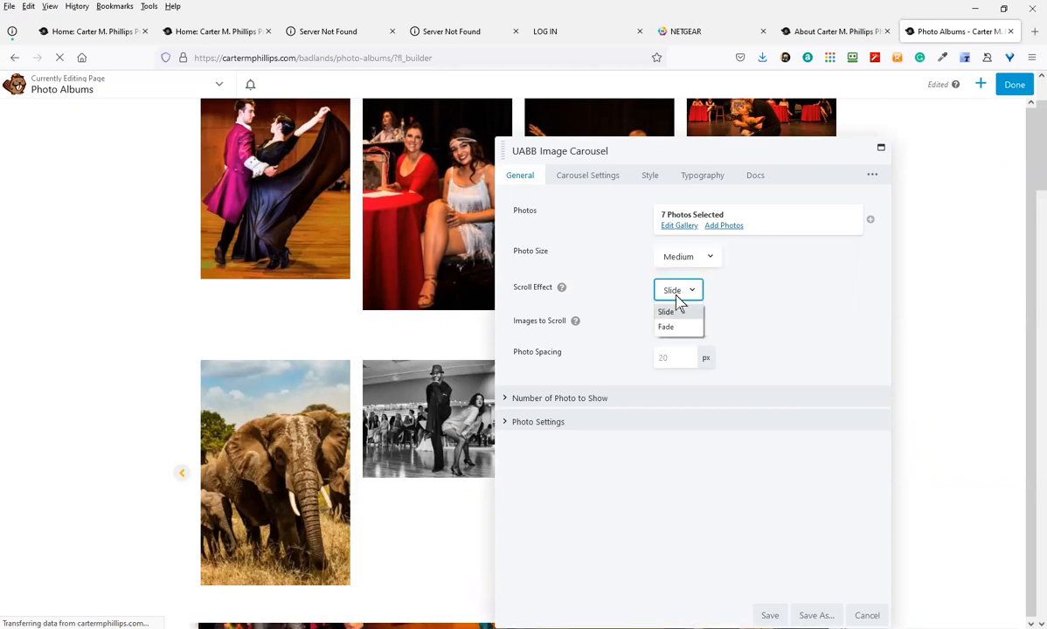
pyautogui.click(682, 307)
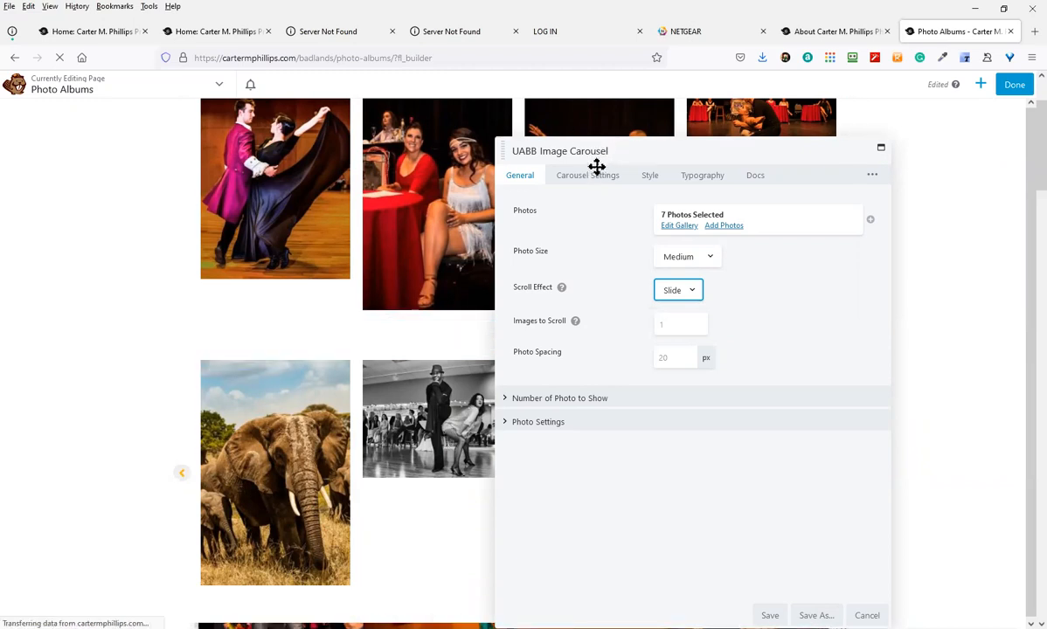
pyautogui.click(762, 616)
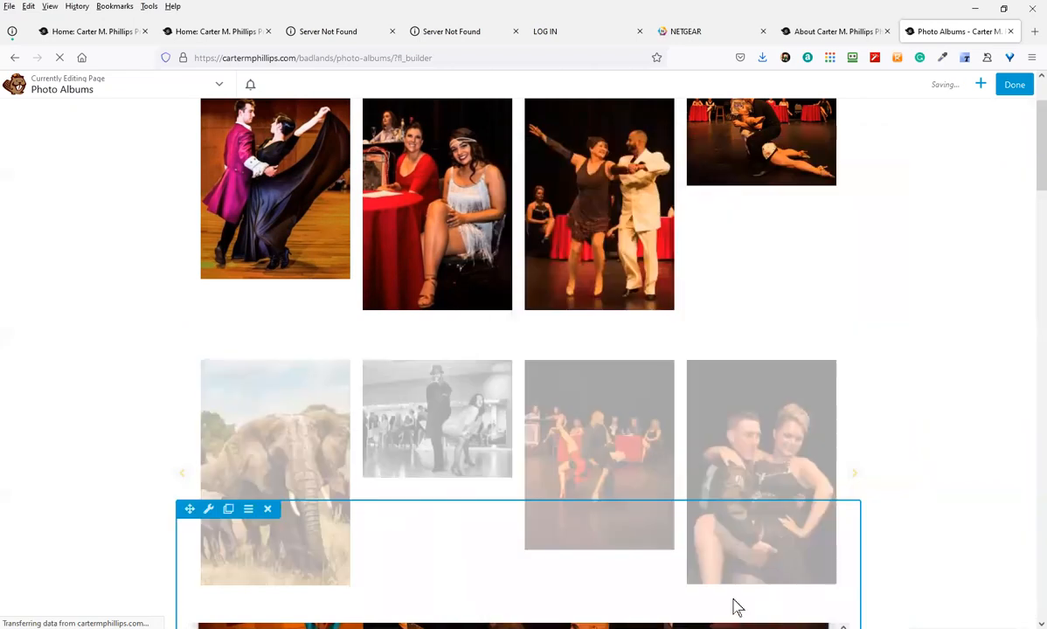
# Reopen the carousel settings and select six Africa photos: bird, giraffe, two lions, grassland, masked faces
pyautogui.click(1014, 85)
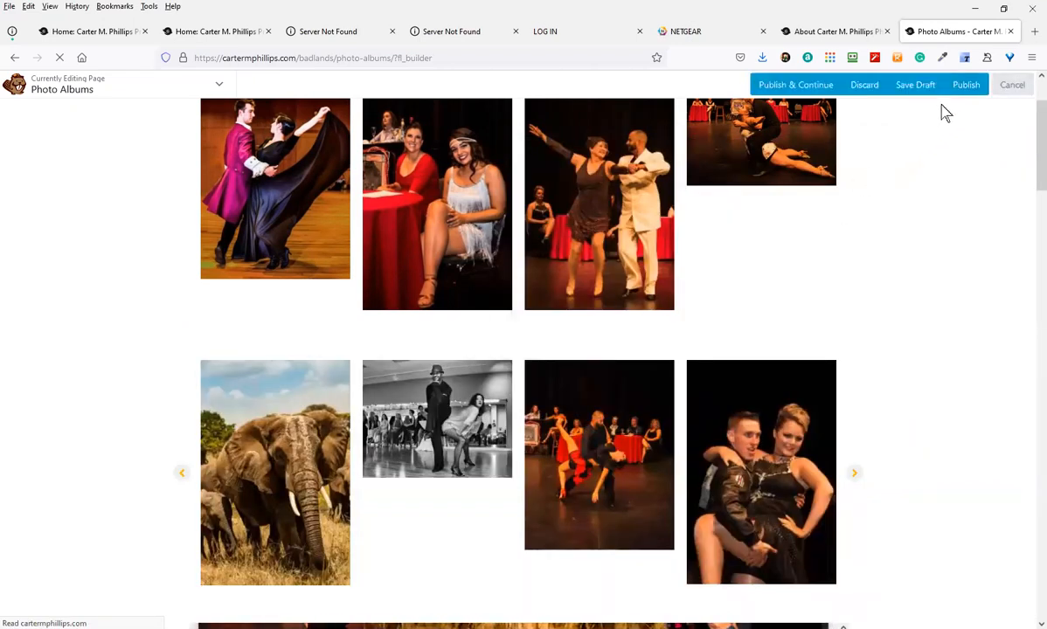
pyautogui.click(426, 536)
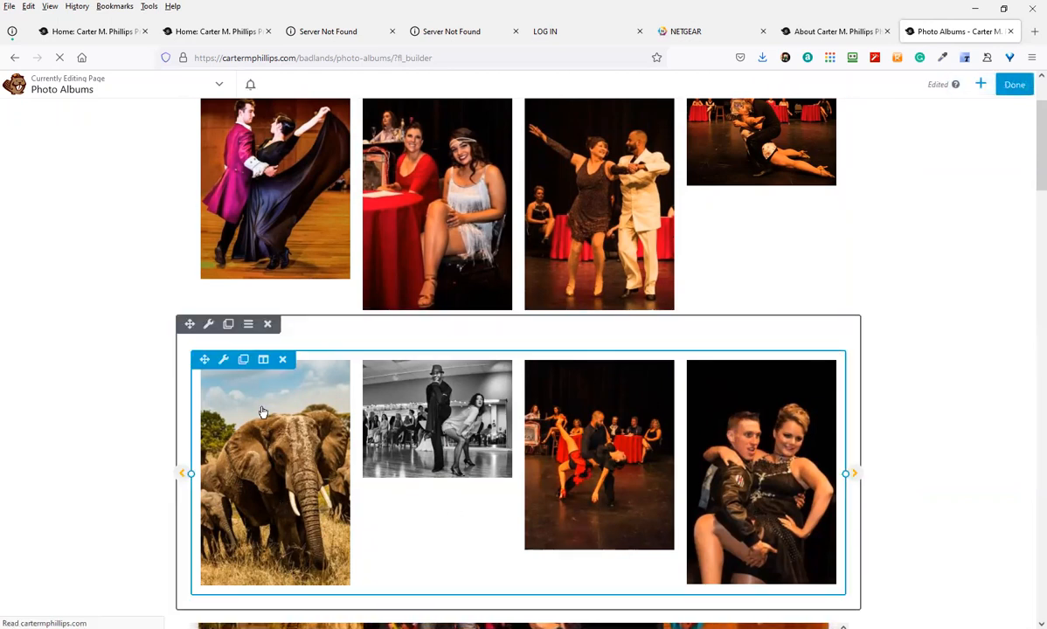
pyautogui.click(223, 360)
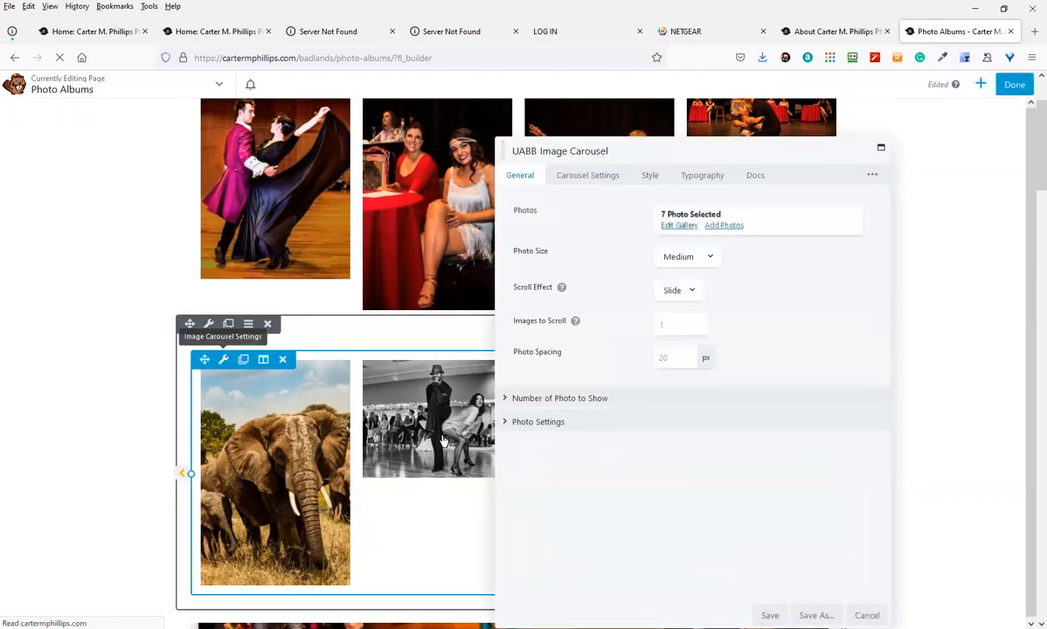
pyautogui.click(729, 226)
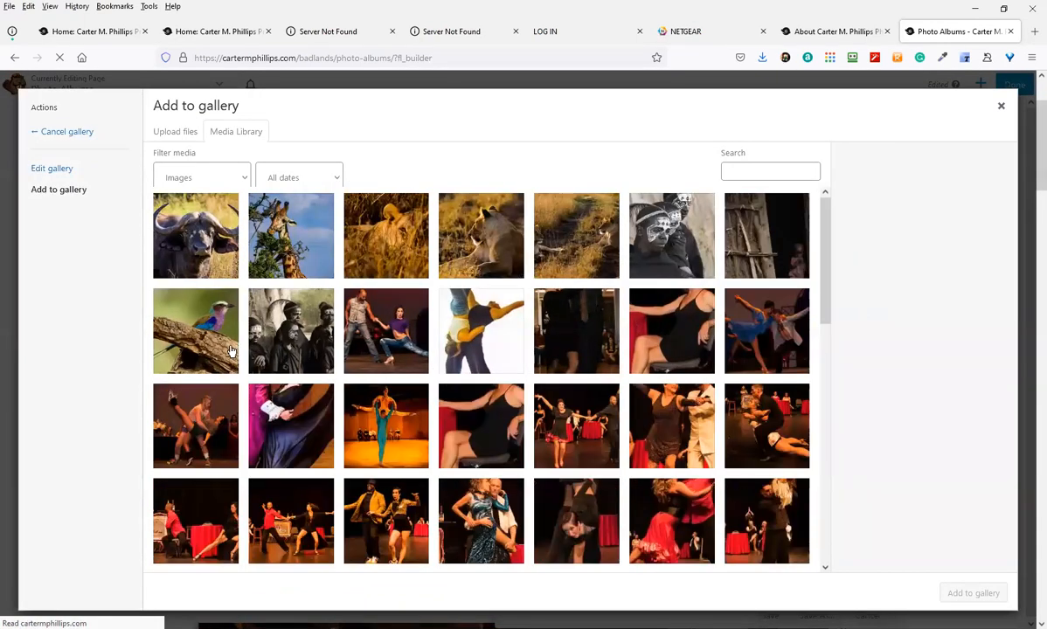
pyautogui.click(219, 330)
pyautogui.click(297, 253)
pyautogui.click(398, 250)
pyautogui.click(464, 254)
pyautogui.click(564, 236)
pyautogui.click(682, 206)
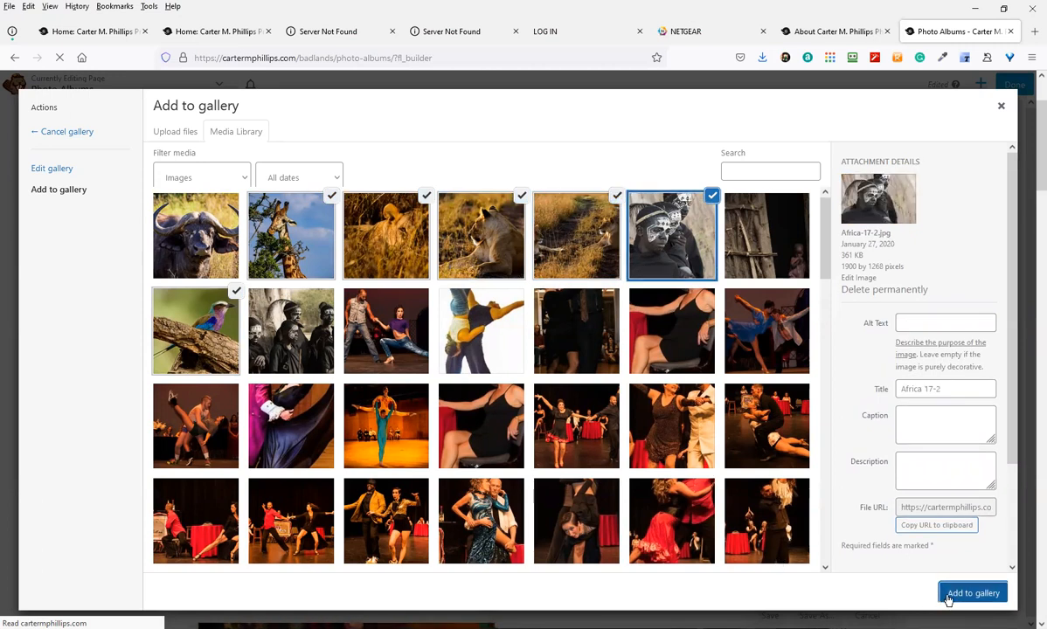
# Add the six photos for a 13-photo carousel, save it, and publish the page
pyautogui.click(949, 596)
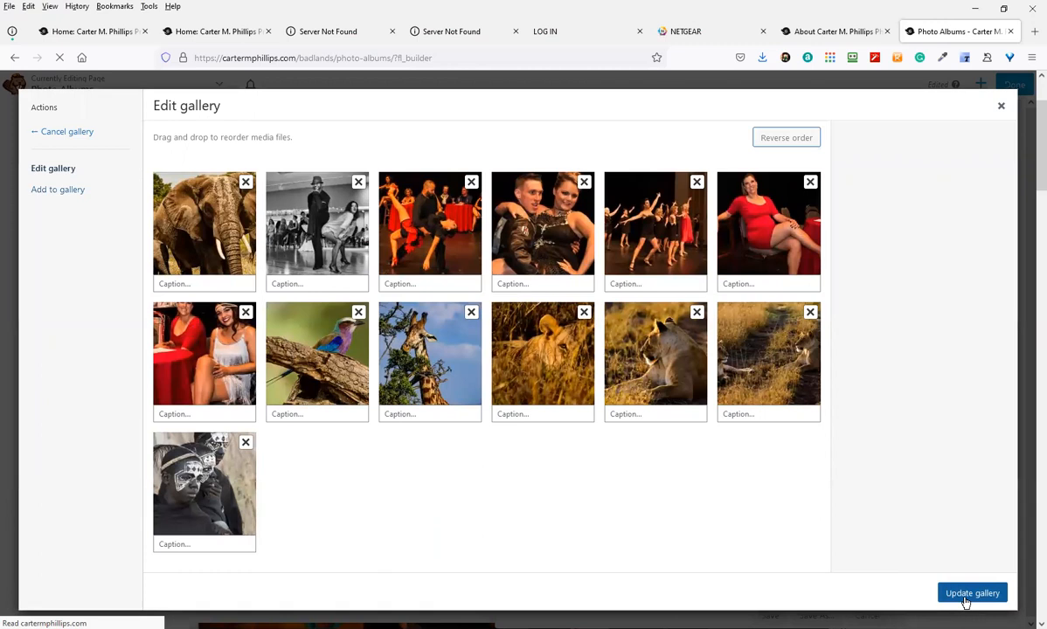
pyautogui.click(965, 600)
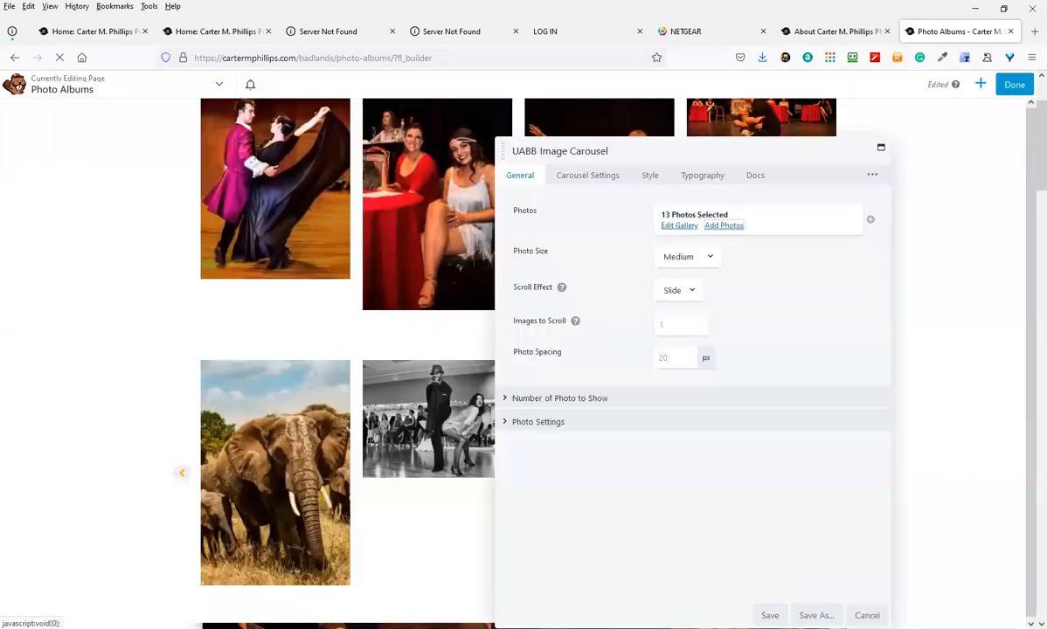
pyautogui.click(770, 616)
pyautogui.click(1008, 87)
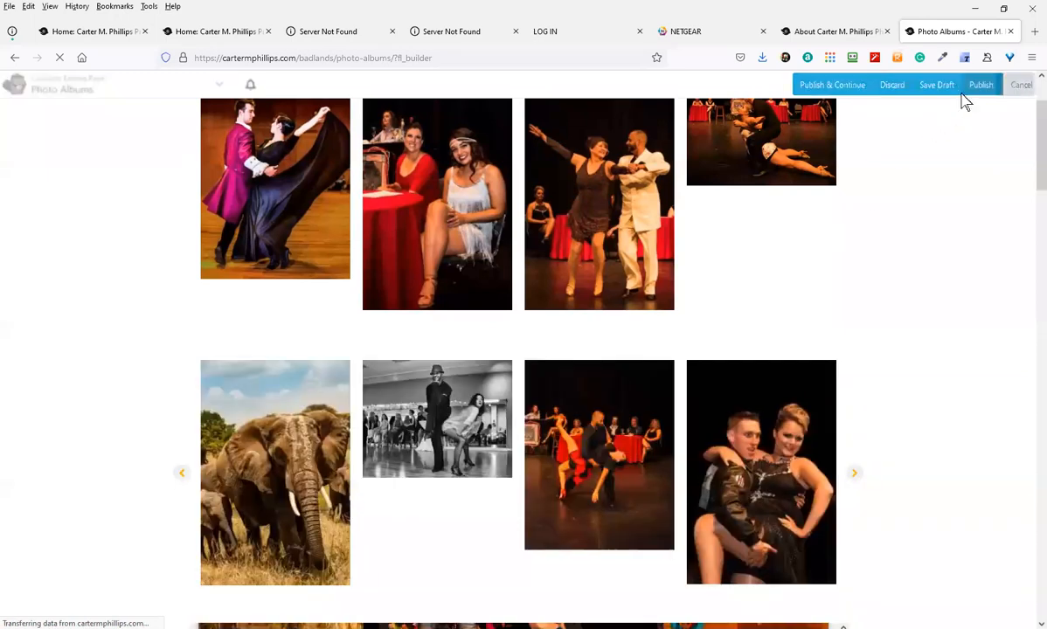
pyautogui.click(964, 96)
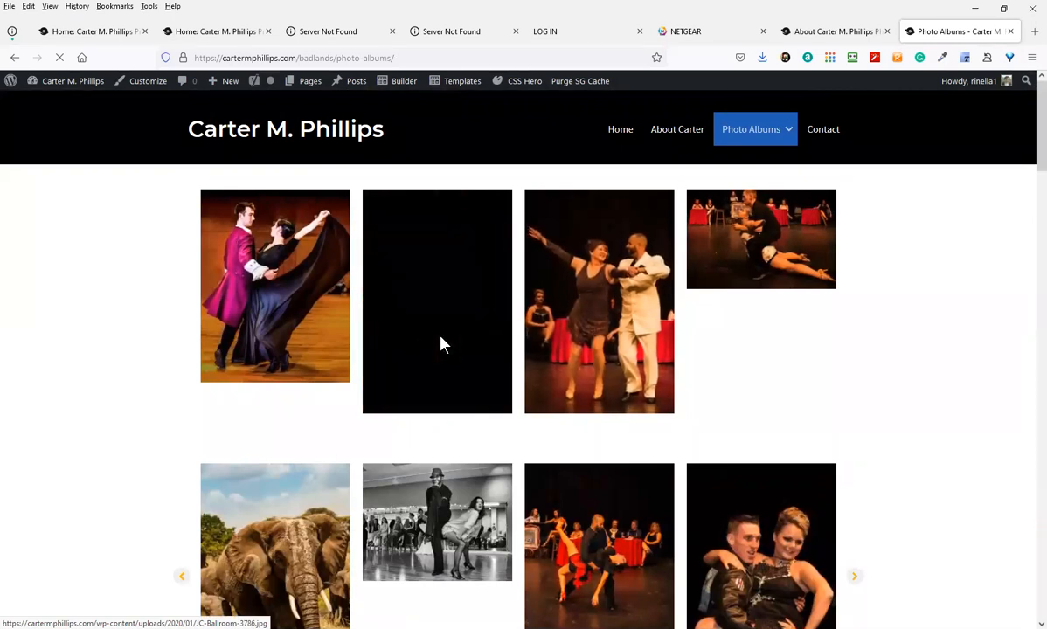
# View a gallery photo enlarged, then advance the top carousel six times to the lion photo
pyautogui.click(440, 343)
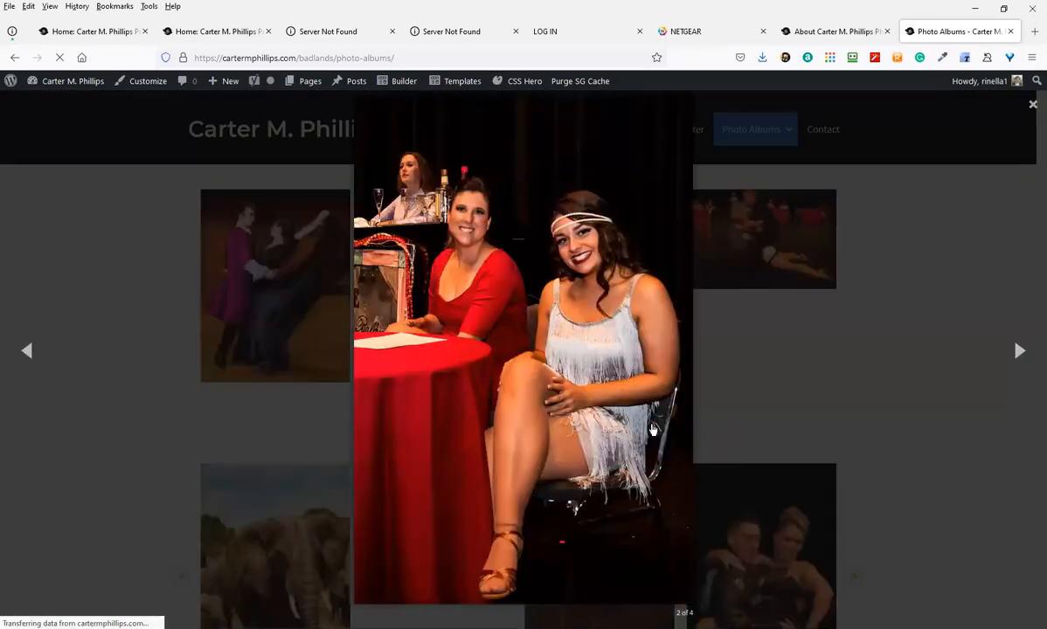
pyautogui.click(1031, 108)
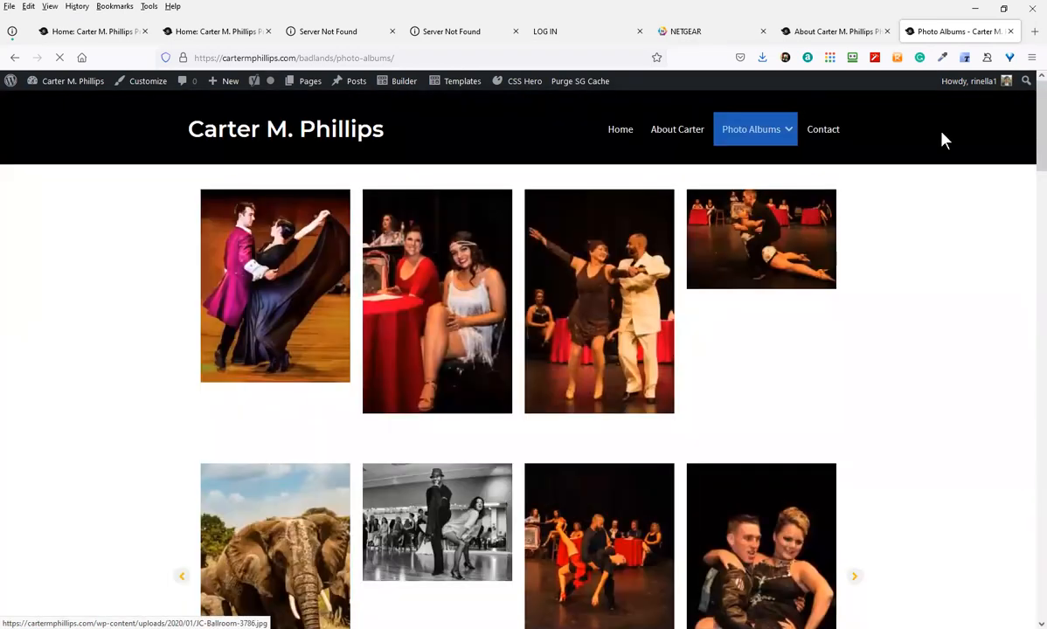
pyautogui.scroll(-2, 284, 498)
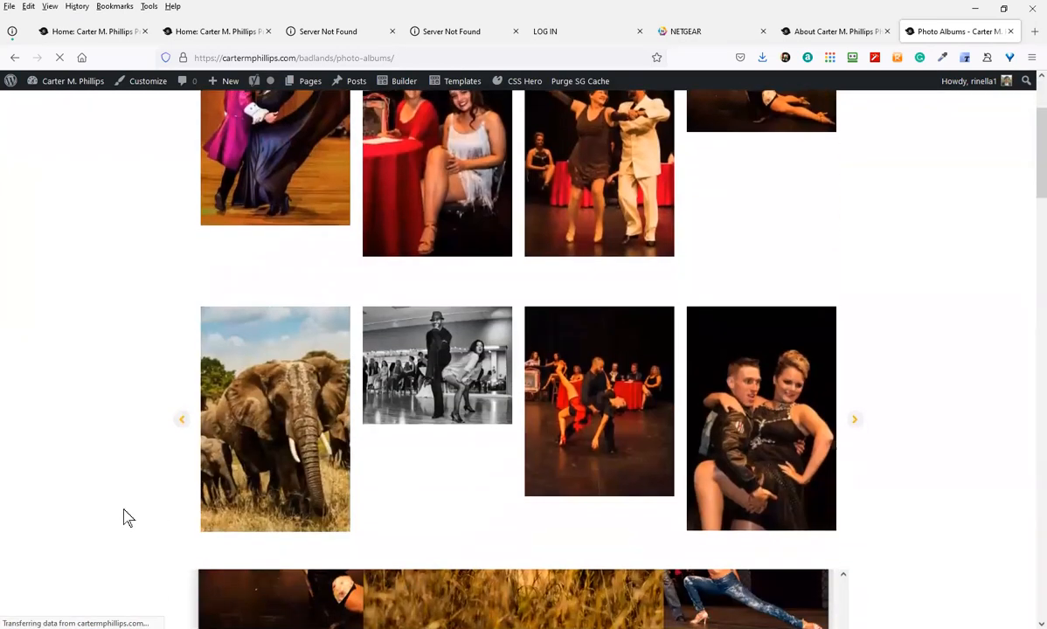
pyautogui.scroll(-2, 329, 480)
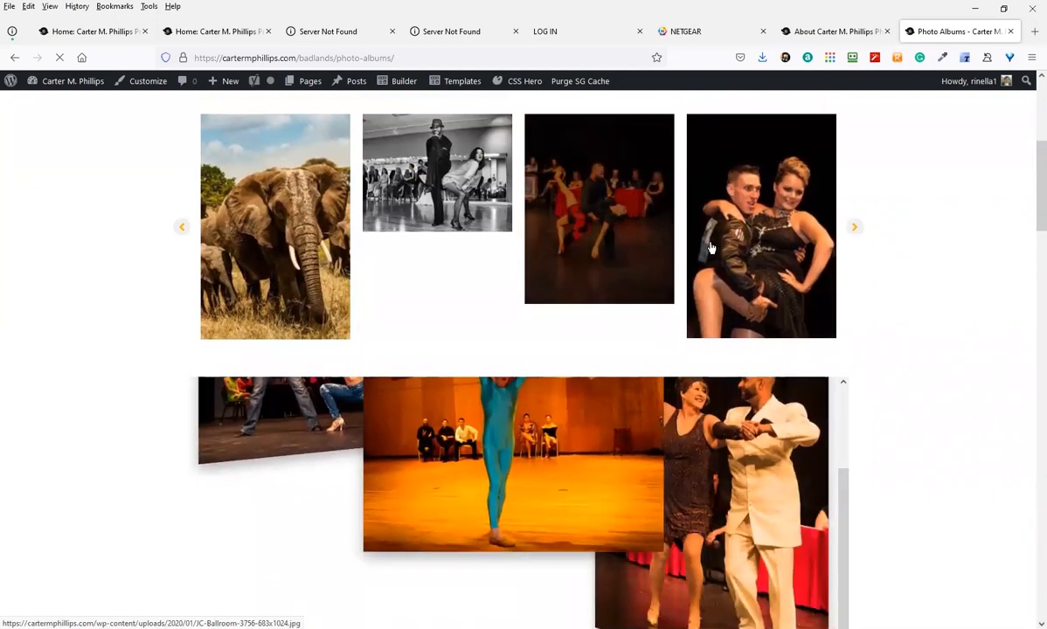
pyautogui.click(855, 229)
pyautogui.click(856, 230)
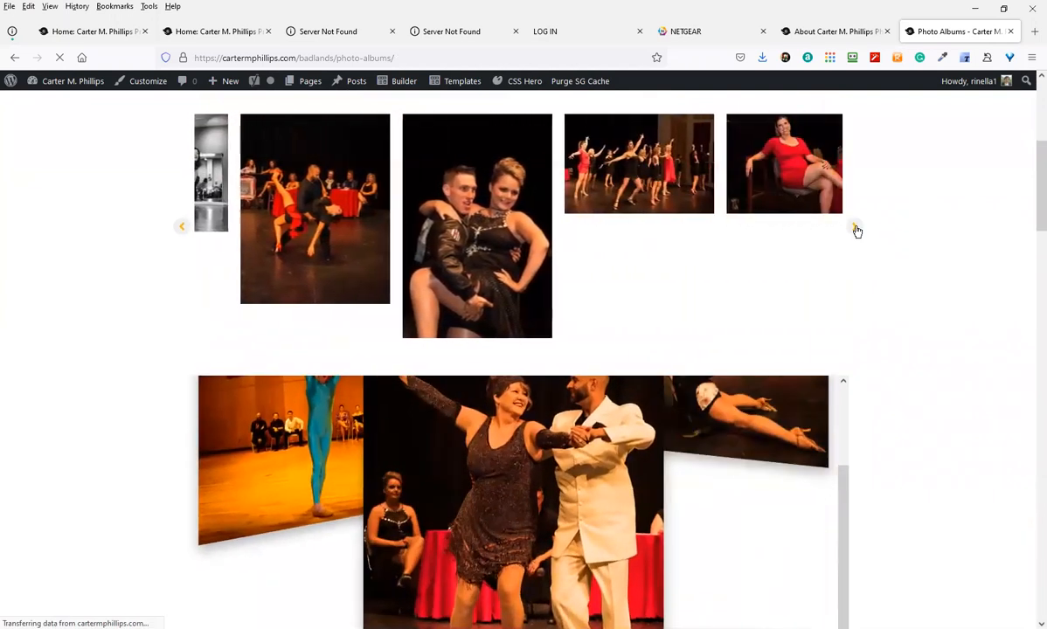
pyautogui.click(856, 229)
pyautogui.click(856, 229)
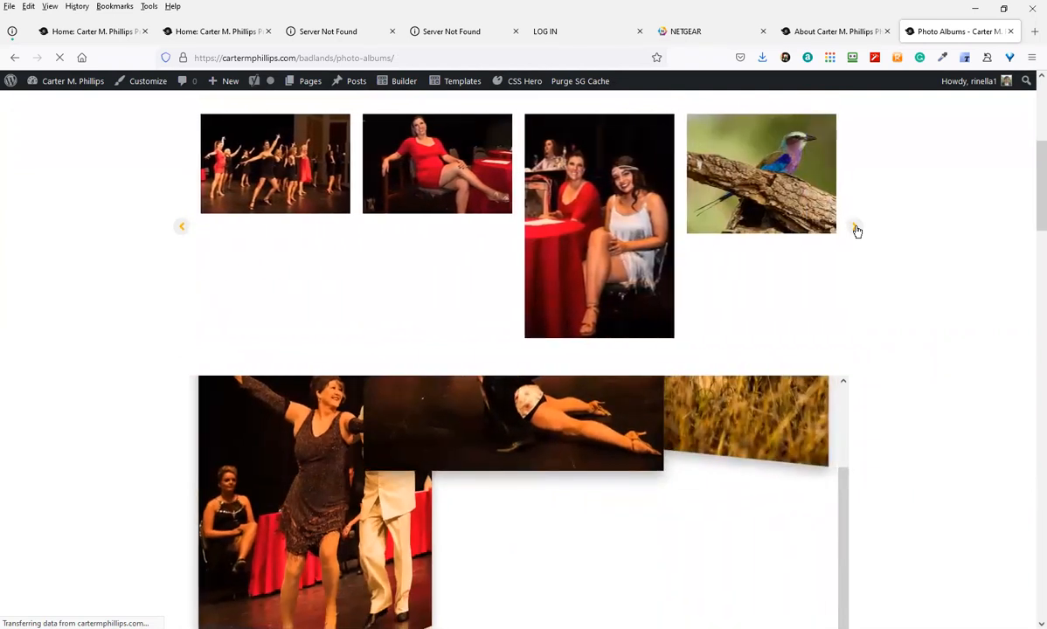
pyautogui.click(857, 229)
pyautogui.click(857, 229)
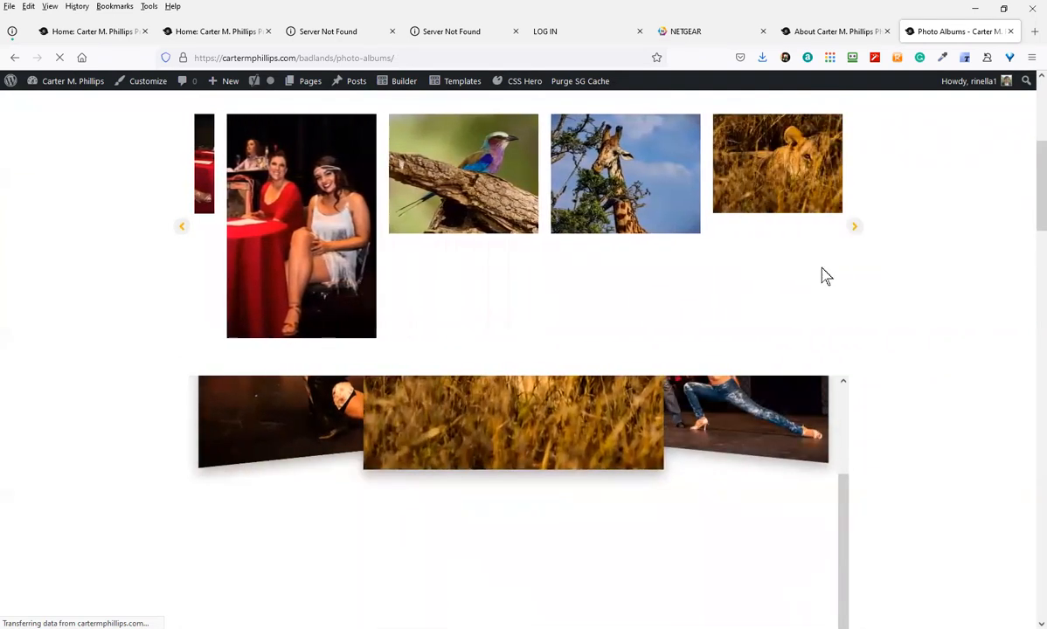
# Scroll down to the teal albums section and back up to the page header
pyautogui.scroll(-1, 639, 428)
pyautogui.scroll(-3, 639, 429)
pyautogui.scroll(4, 569, 316)
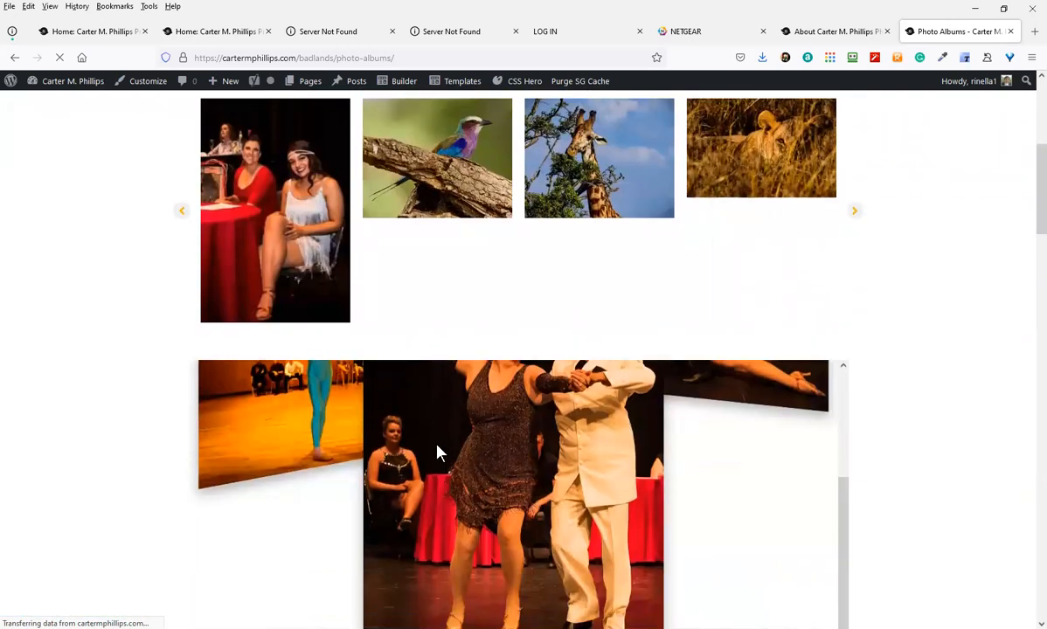
pyautogui.scroll(-3, 437, 451)
pyautogui.scroll(-3, 385, 471)
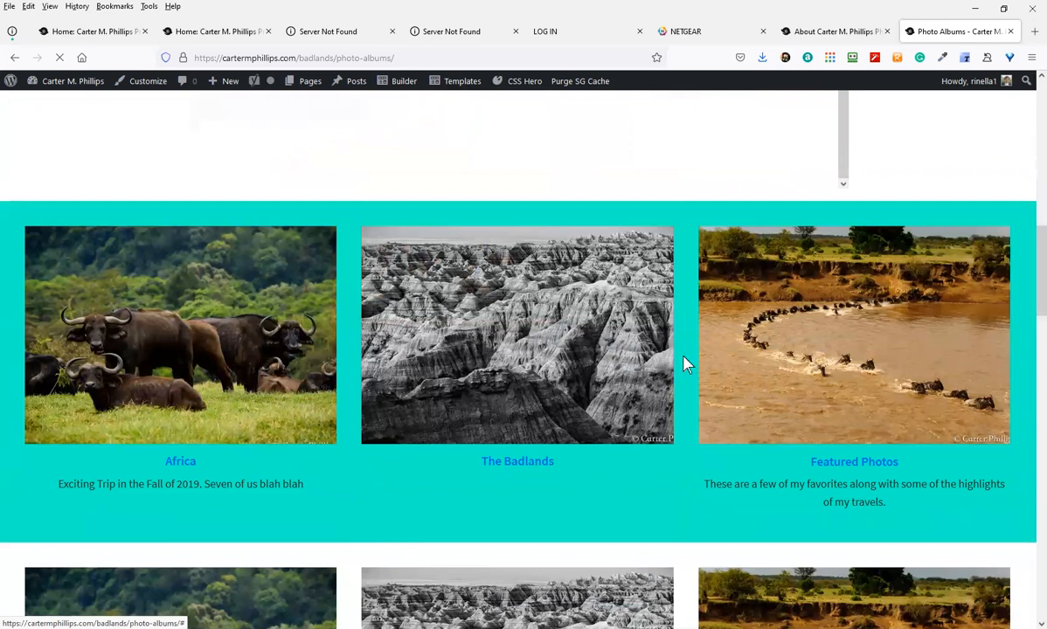
pyautogui.scroll(3, 685, 362)
pyautogui.scroll(3, 686, 351)
pyautogui.scroll(5, 688, 347)
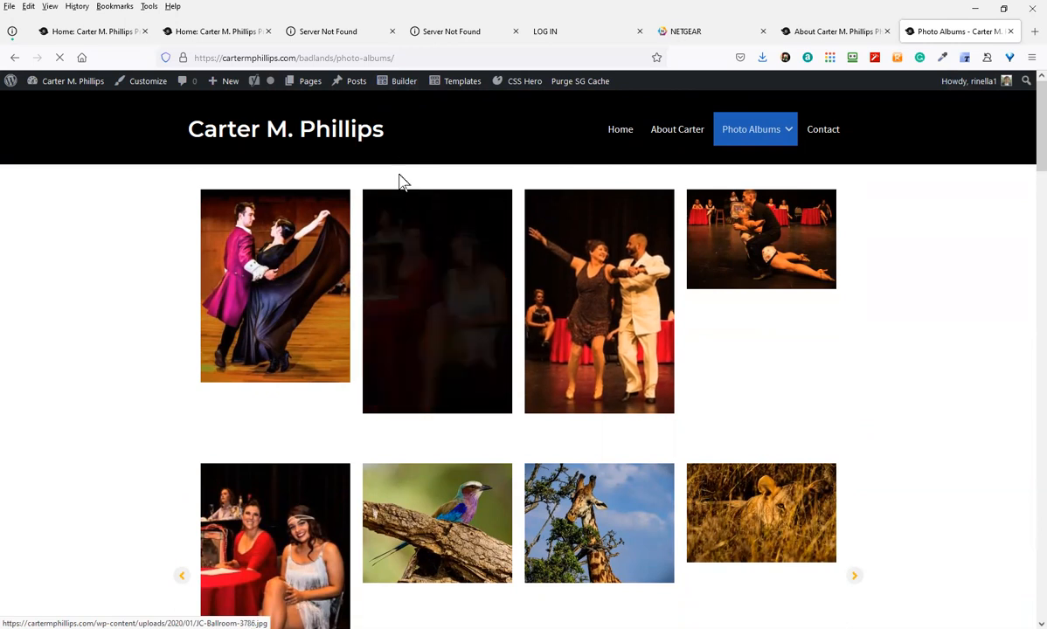
pyautogui.moveTo(398, 86)
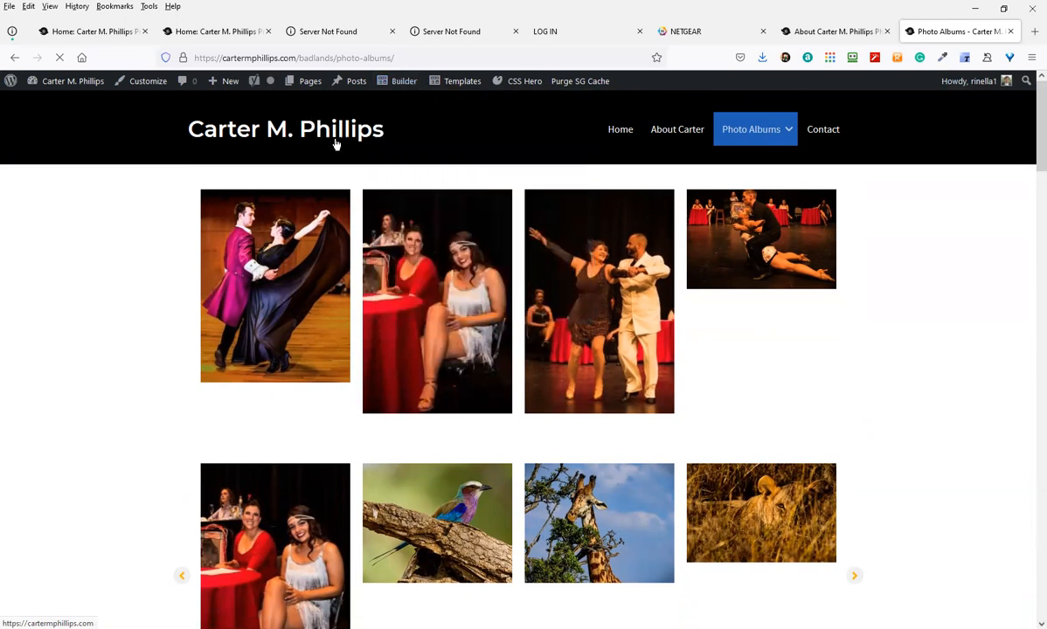
# Open the Photo Albums page in Beaver Builder, exit with Done, and head back into editing
pyautogui.click(397, 88)
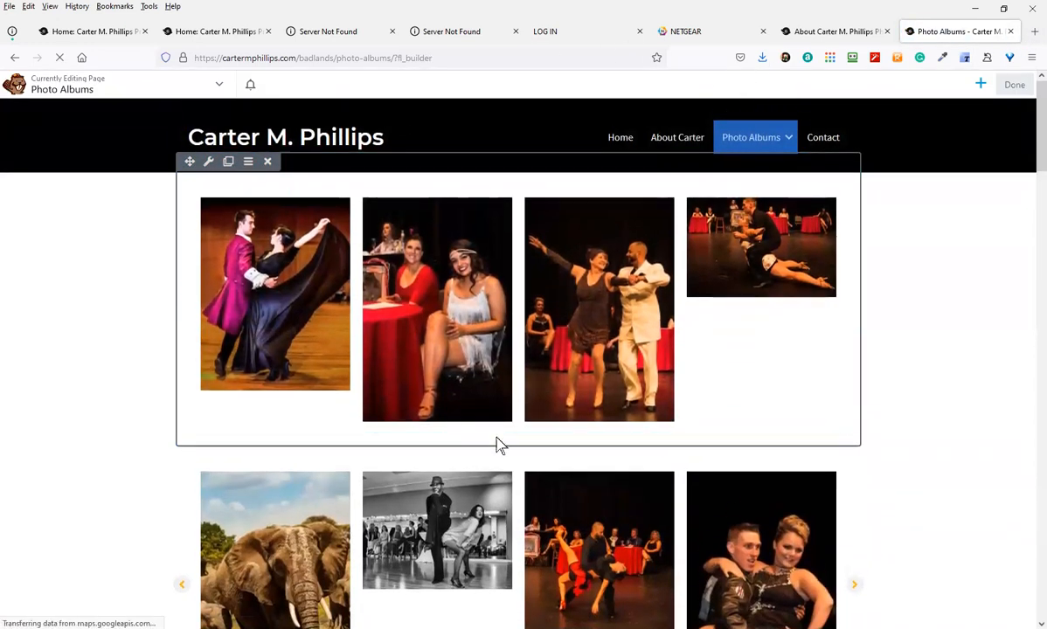
pyautogui.moveTo(789, 147)
pyautogui.click(1013, 86)
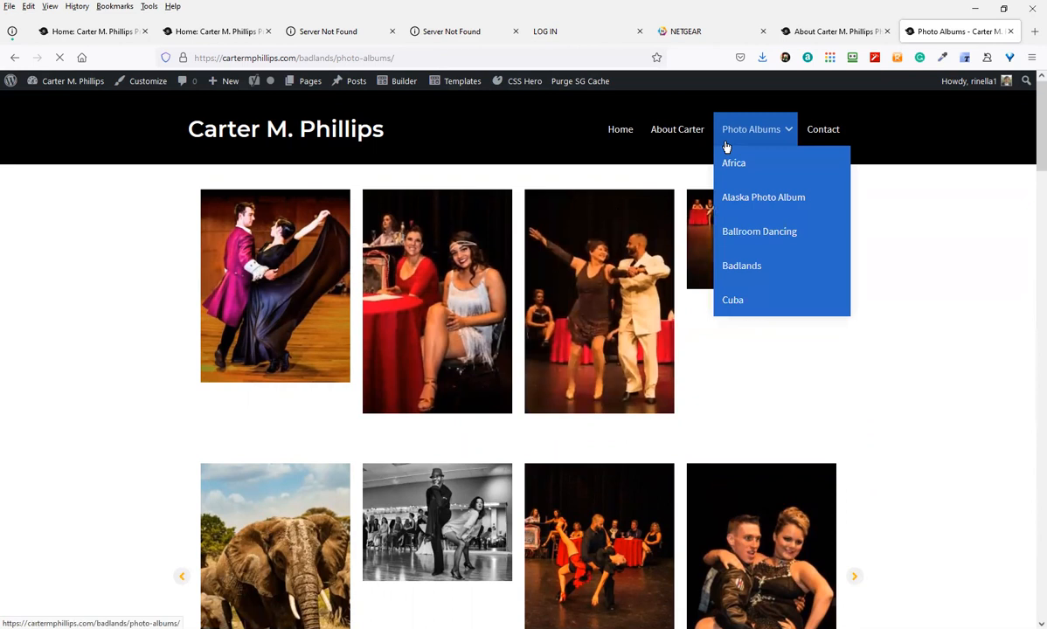
pyautogui.moveTo(404, 82)
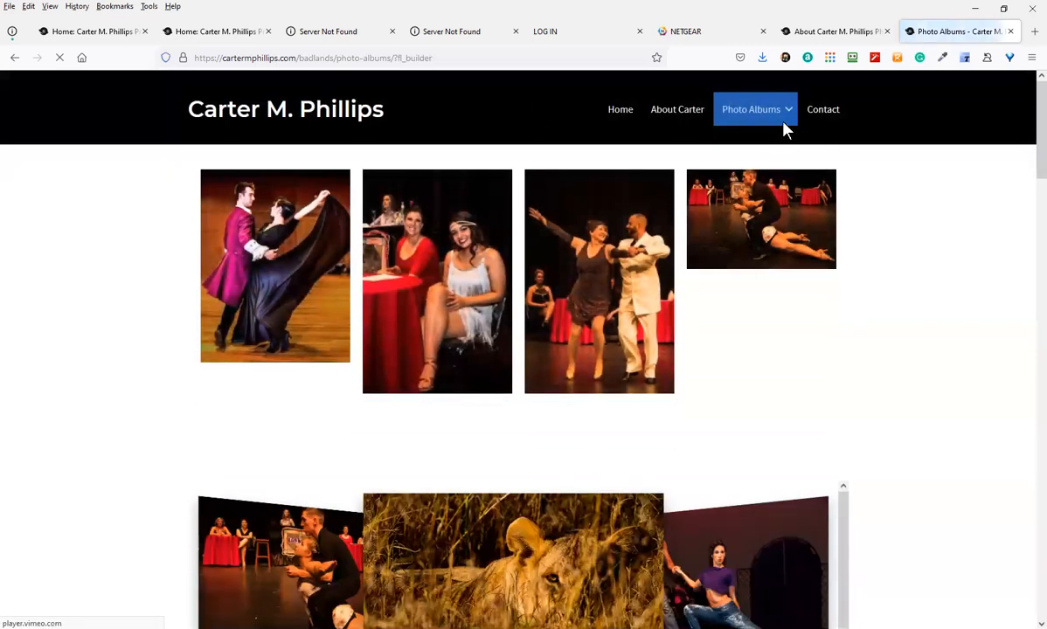
pyautogui.moveTo(784, 137)
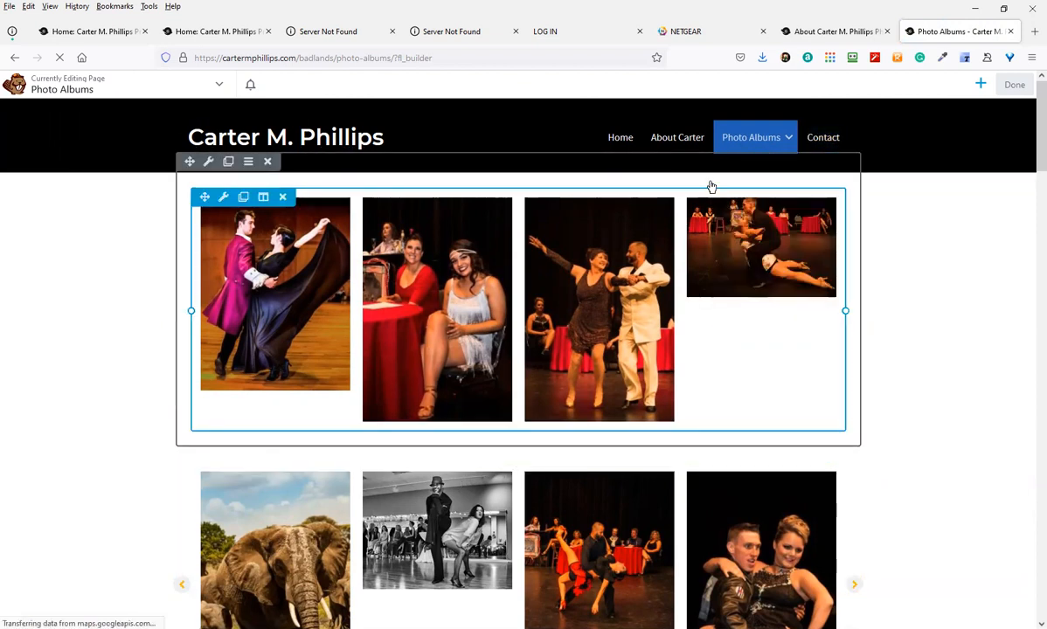
# Place a Gallery module below the first row of dance photos
pyautogui.click(979, 86)
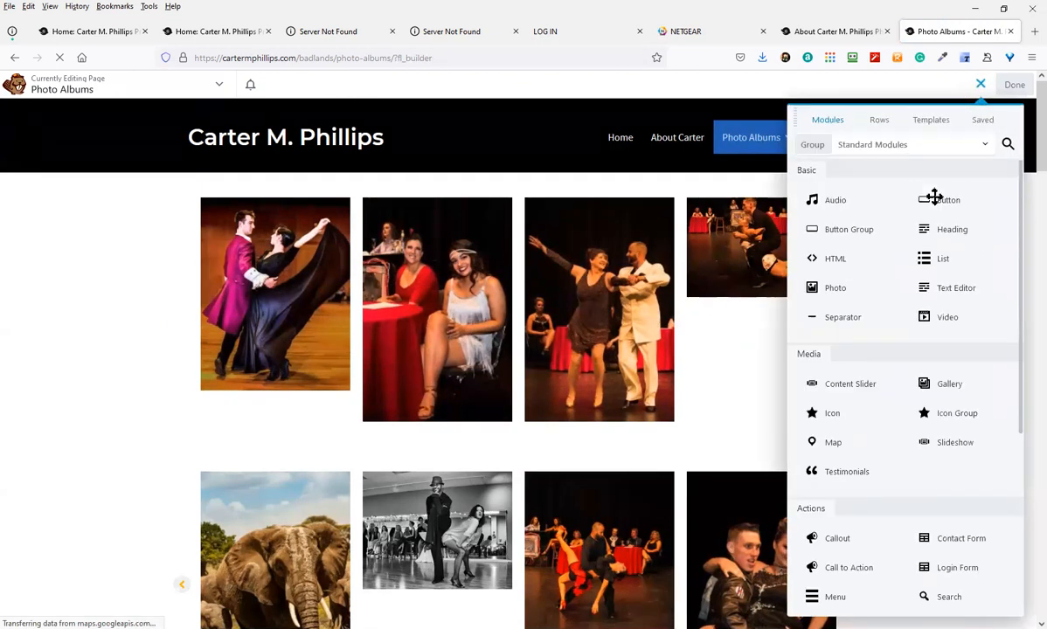
pyautogui.scroll(-1, 989, 530)
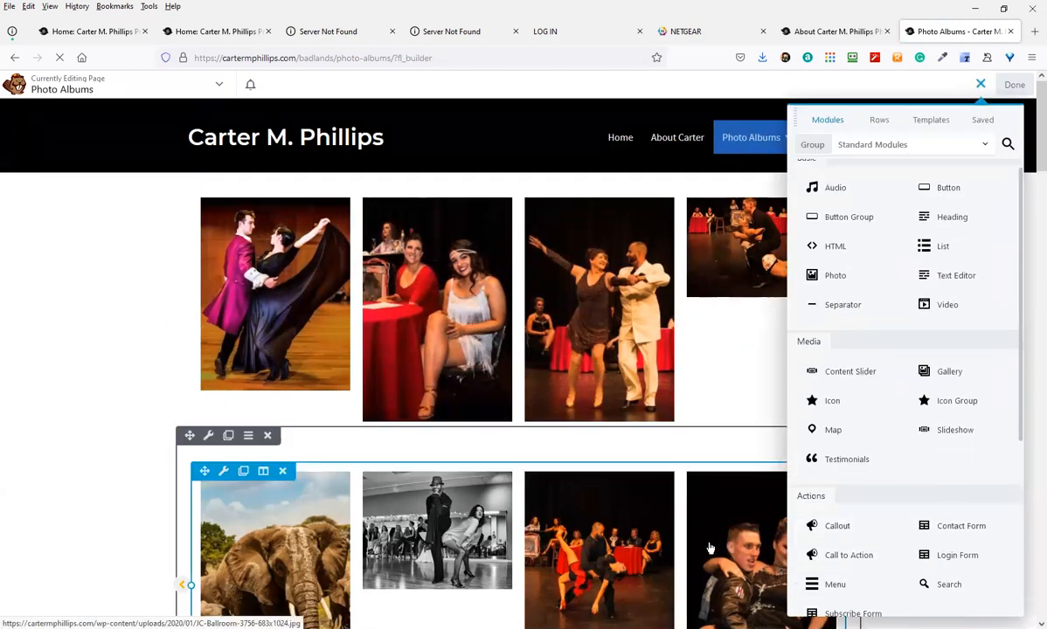
pyautogui.scroll(-1, 836, 508)
pyautogui.scroll(-3, 838, 508)
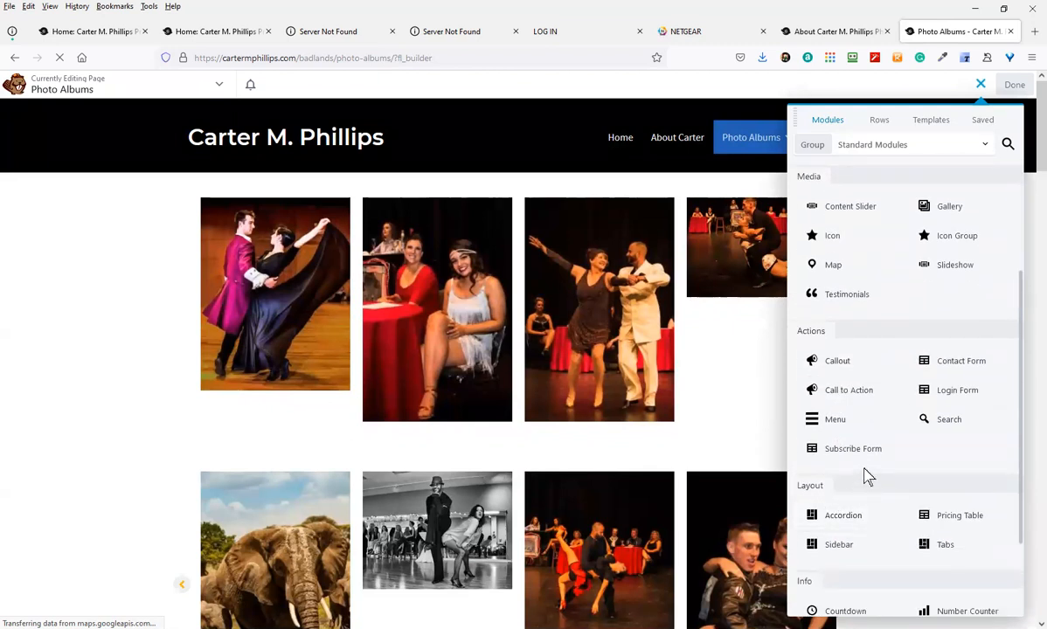
pyautogui.scroll(-1, 906, 540)
pyautogui.scroll(-3, 901, 535)
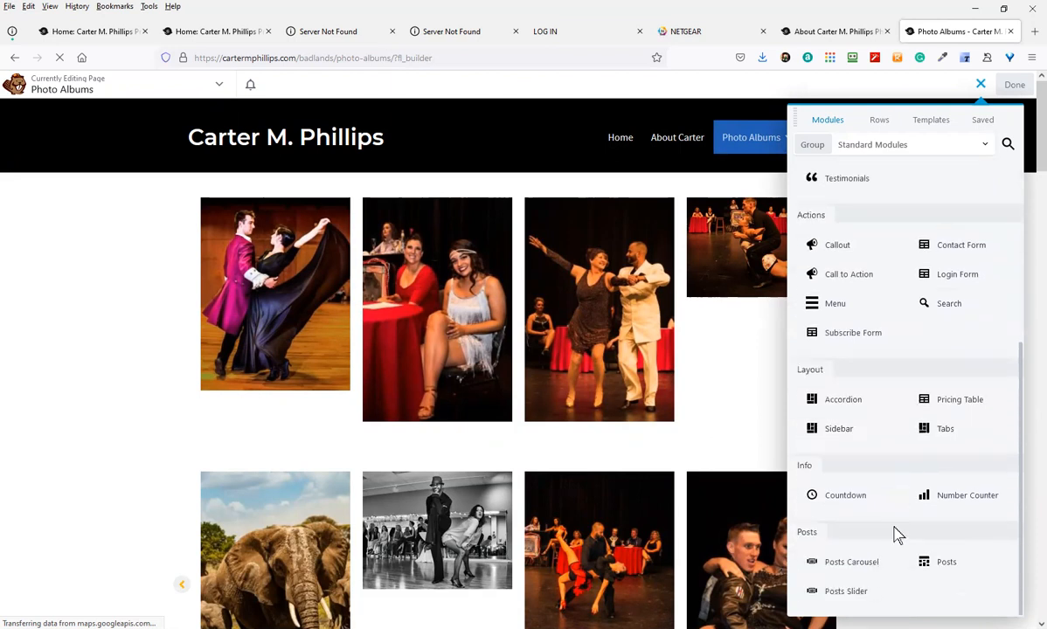
pyautogui.scroll(-2, 896, 535)
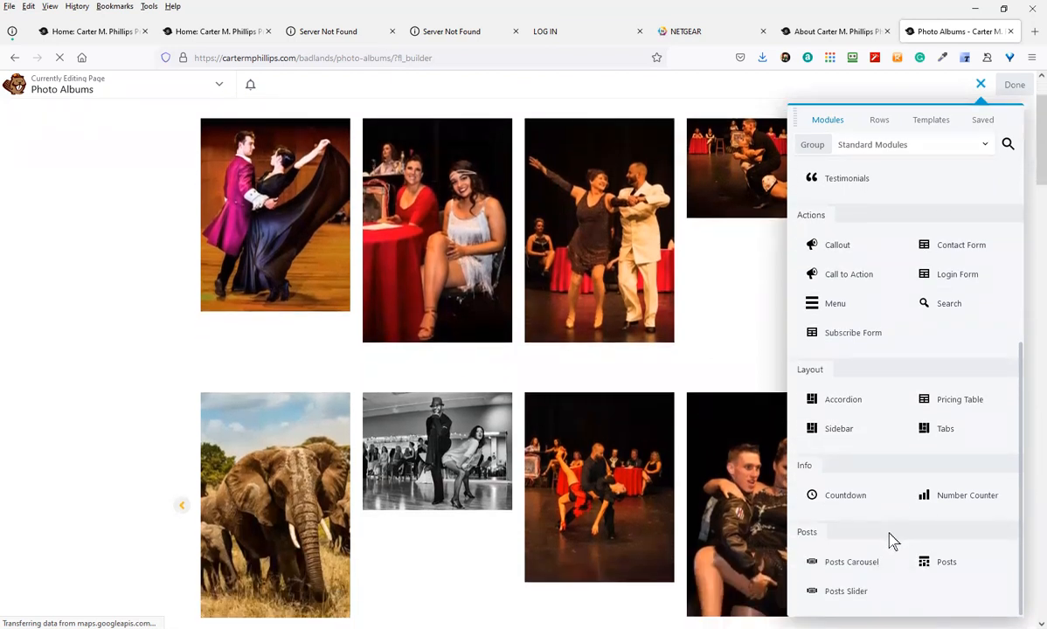
pyautogui.scroll(8, 894, 535)
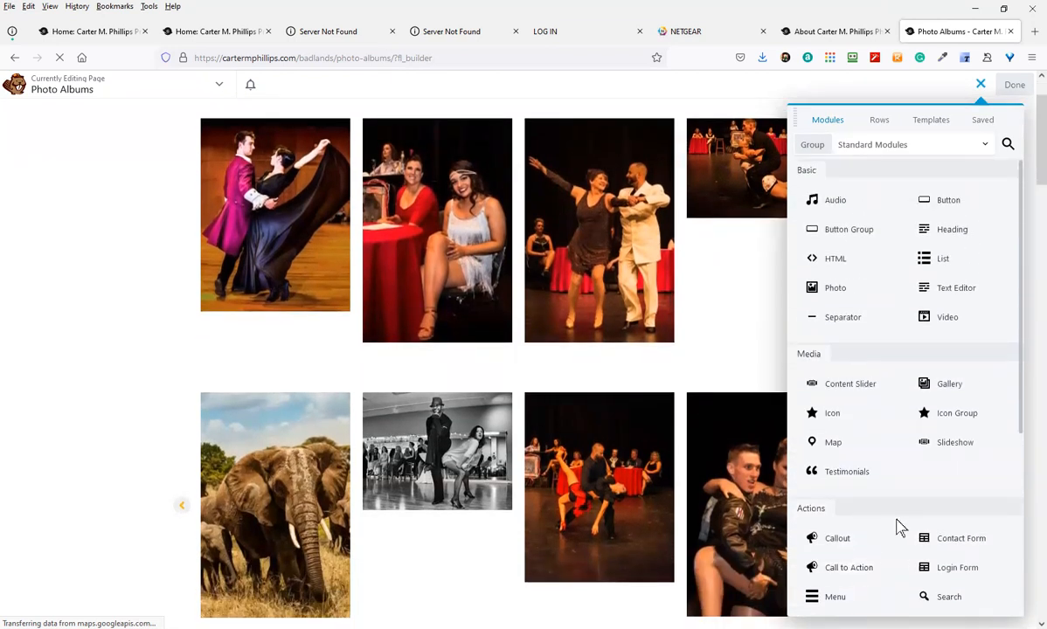
pyautogui.scroll(2, 901, 528)
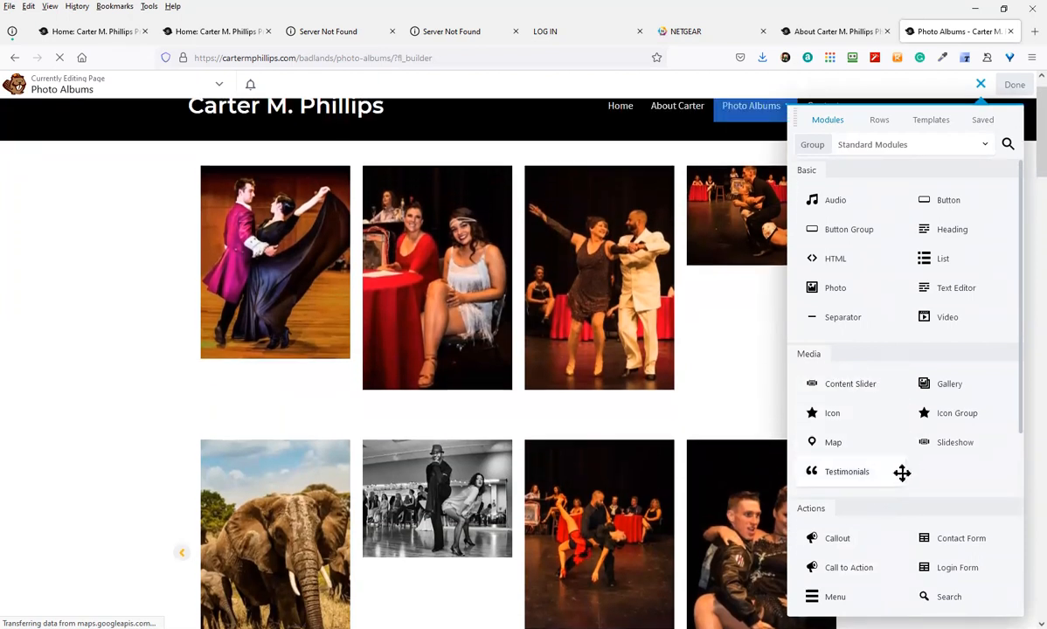
pyautogui.moveTo(929, 385); pyautogui.dragTo(494, 490)
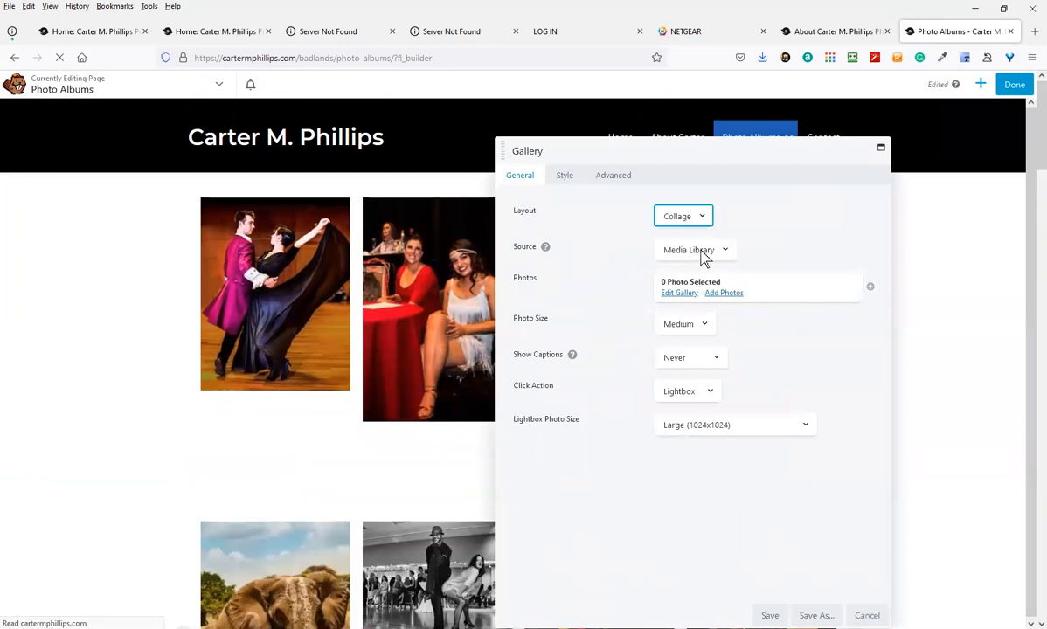
# Set the gallery layout to Thumbs, fill it with 13 dance photos, and save
pyautogui.click(695, 223)
pyautogui.click(673, 252)
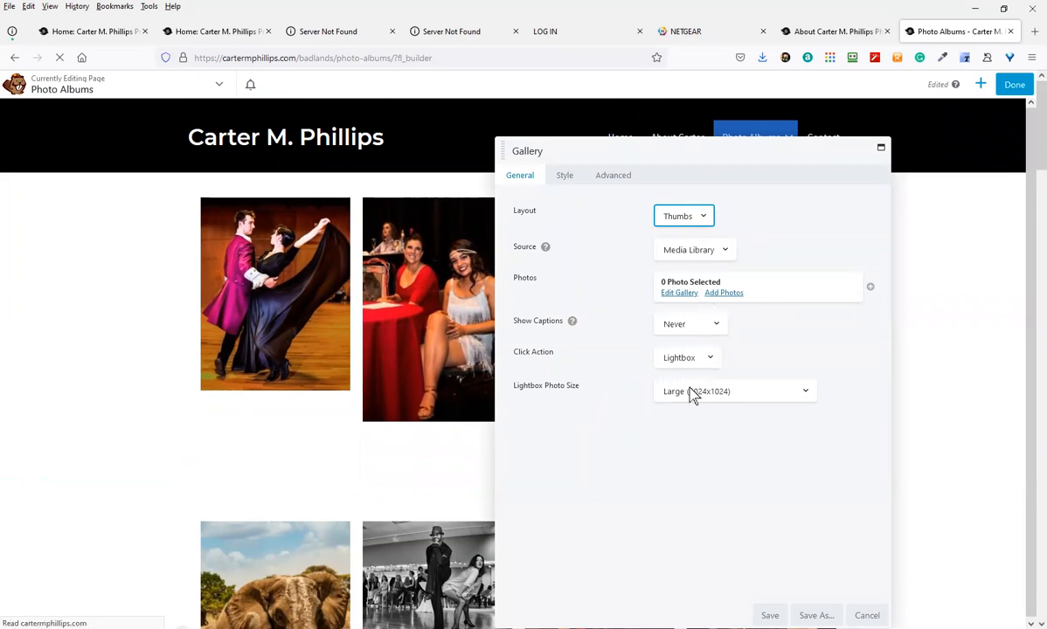
pyautogui.click(722, 293)
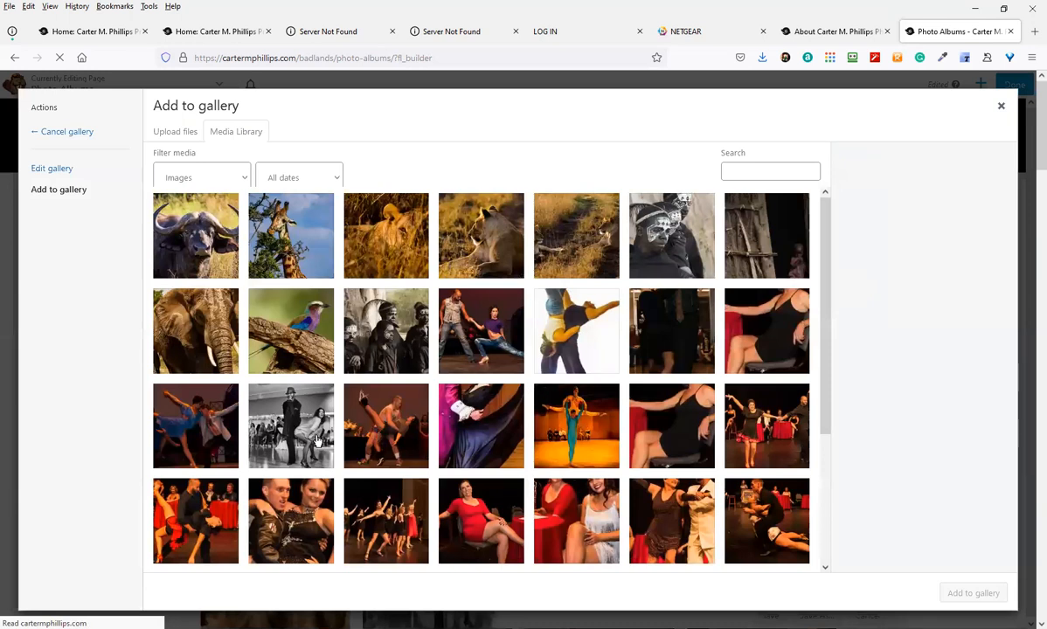
pyautogui.click(319, 441)
pyautogui.keyDown('shift'); pyautogui.click(748, 530); pyautogui.keyUp('shift')
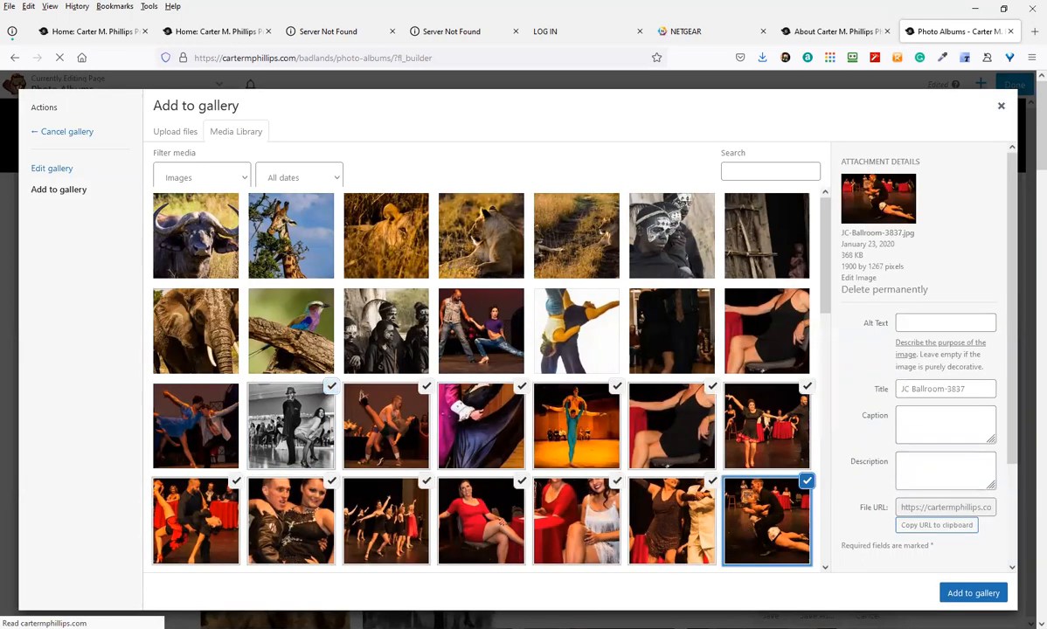
pyautogui.click(967, 598)
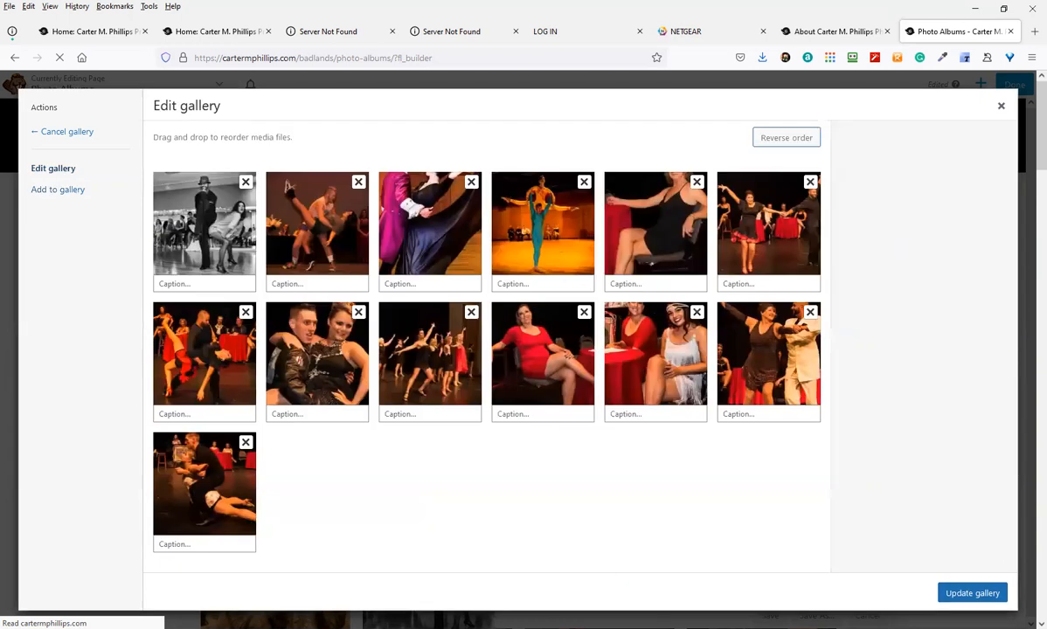
pyautogui.click(950, 597)
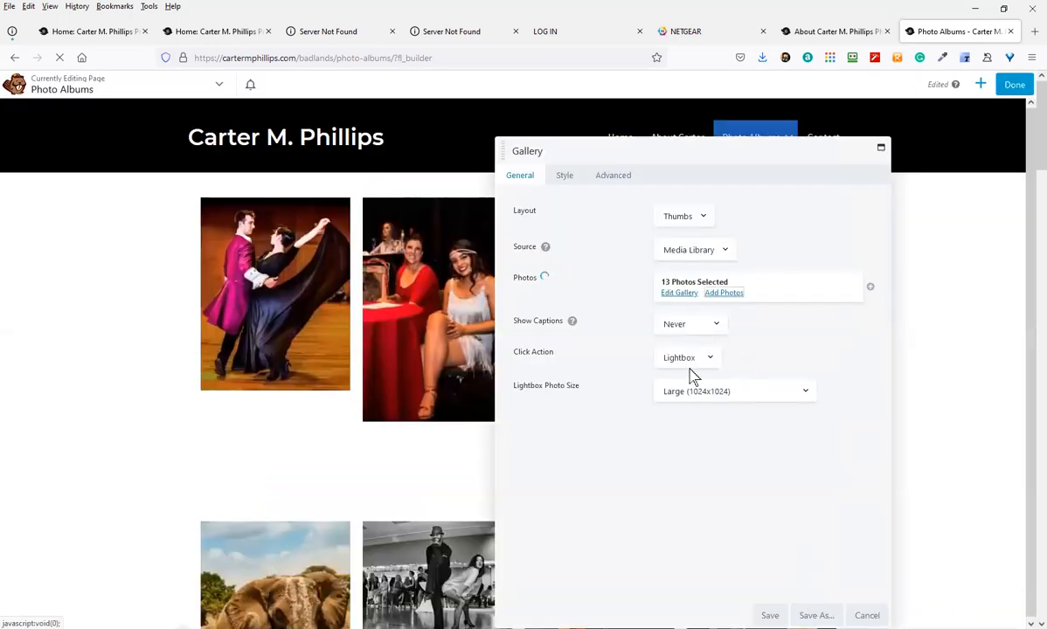
pyautogui.click(770, 615)
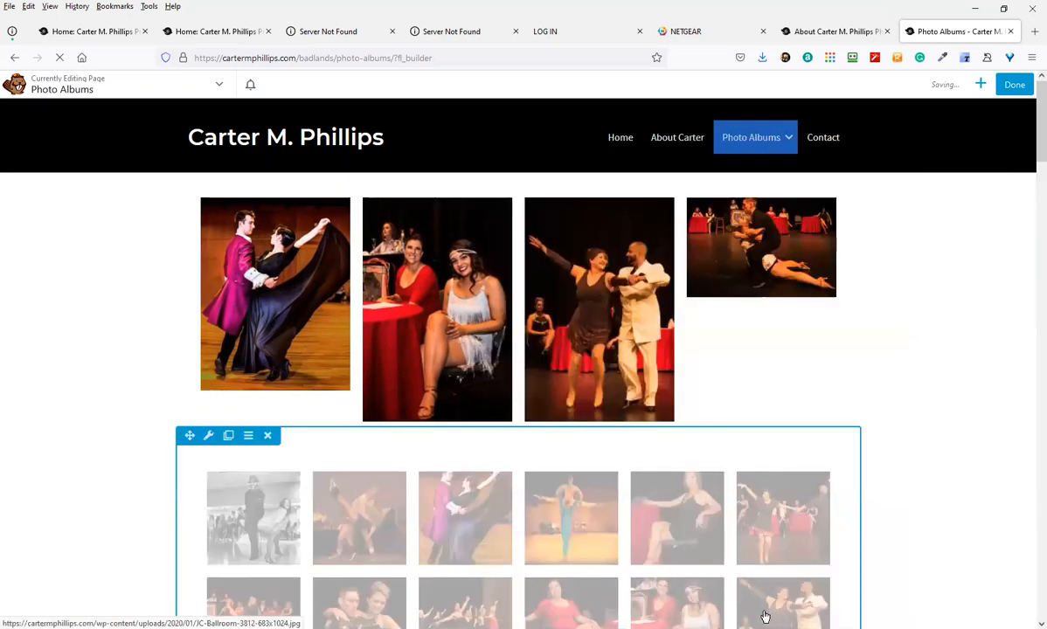
pyautogui.scroll(-3, 564, 549)
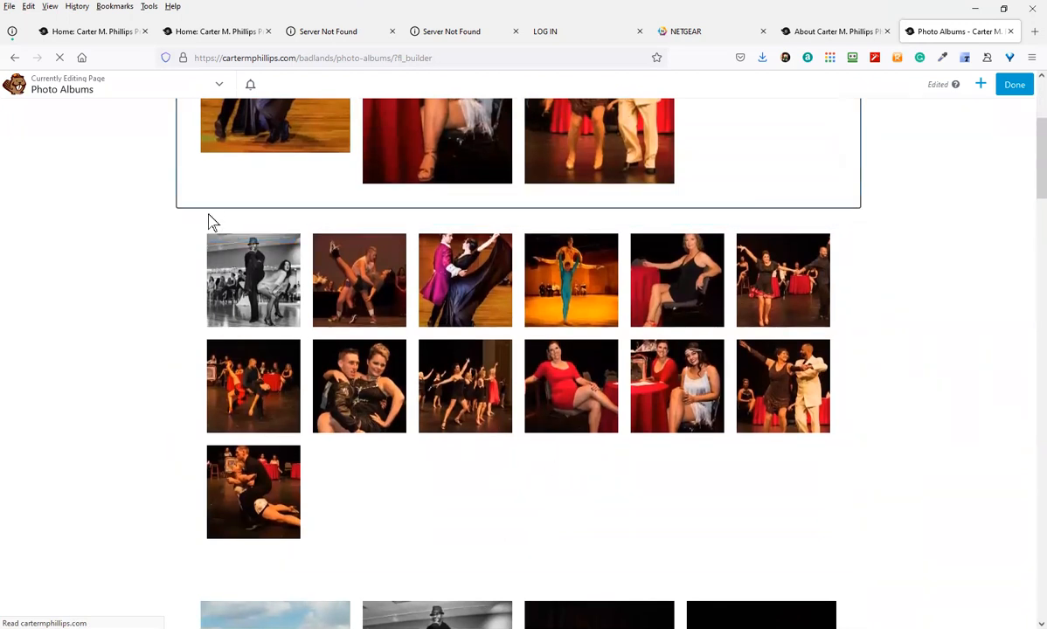
# Set the gallery row's width and content width to Full Width and save
pyautogui.click(205, 200)
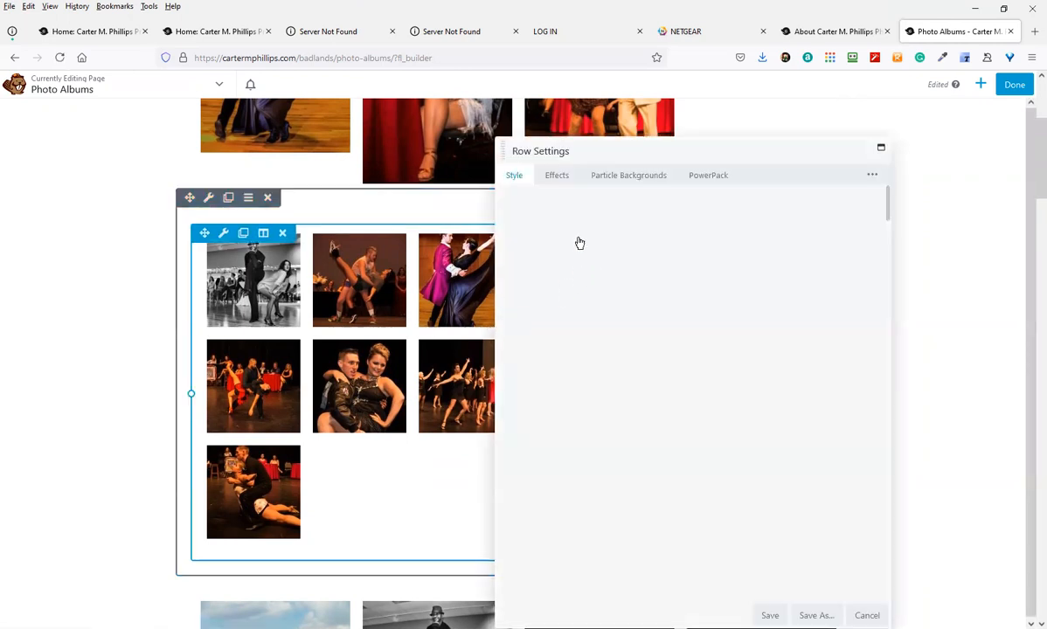
pyautogui.click(669, 216)
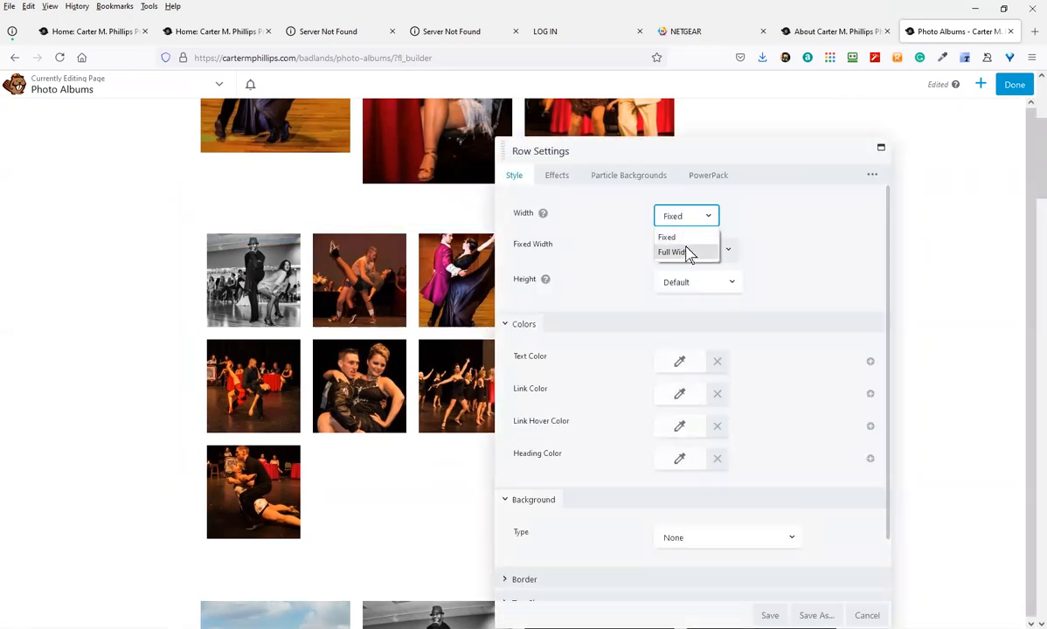
pyautogui.click(685, 252)
pyautogui.click(684, 253)
pyautogui.click(681, 284)
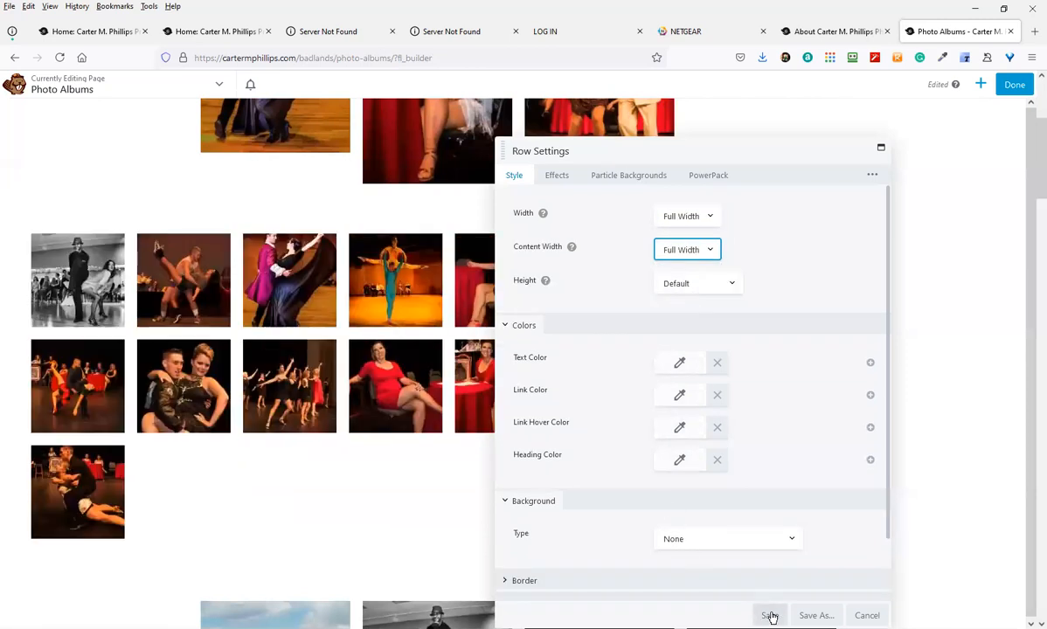
pyautogui.click(771, 617)
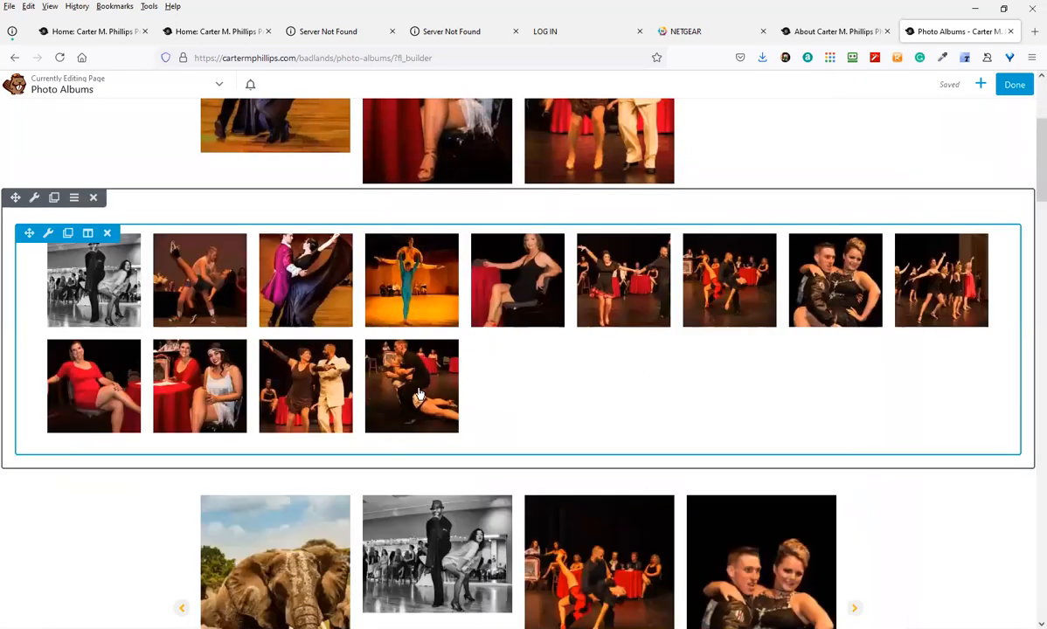
# Switch the 13-photo gallery's layout from Thumbs to Collage and save
pyautogui.click(48, 234)
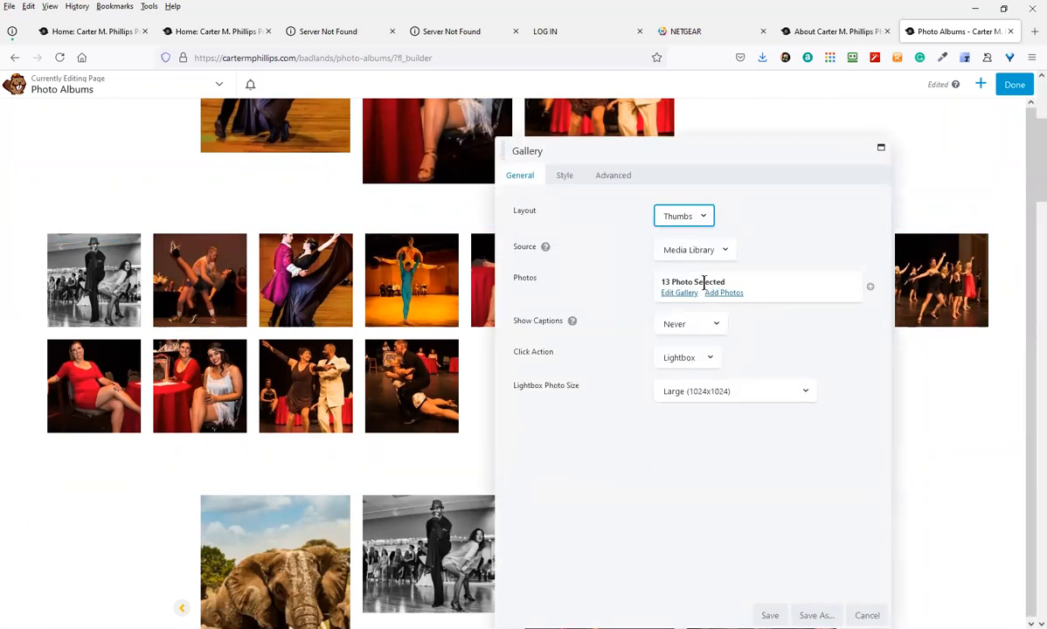
pyautogui.click(698, 229)
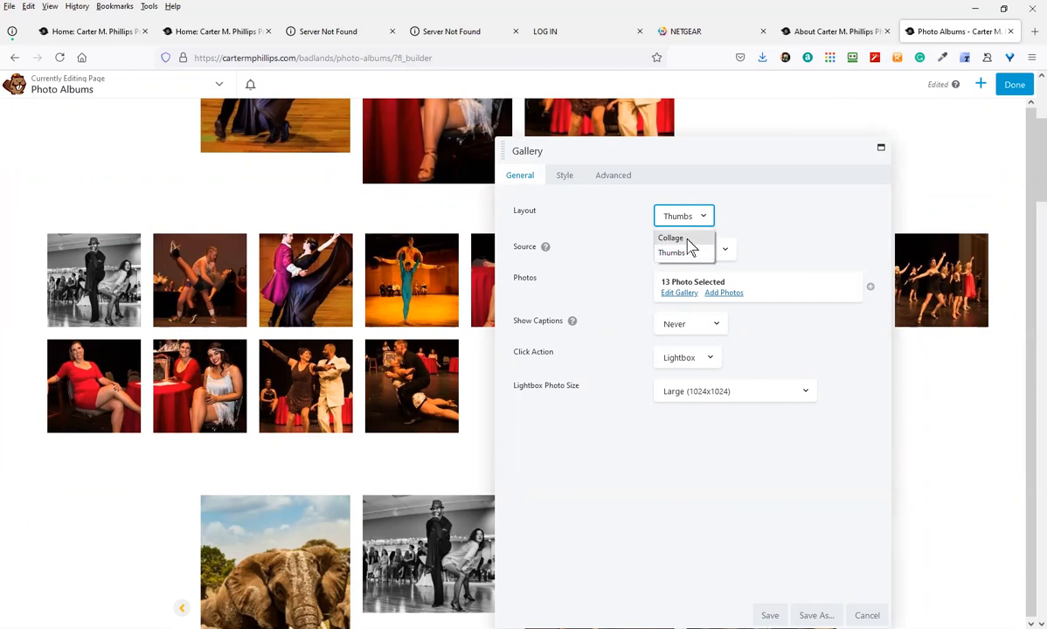
pyautogui.click(689, 238)
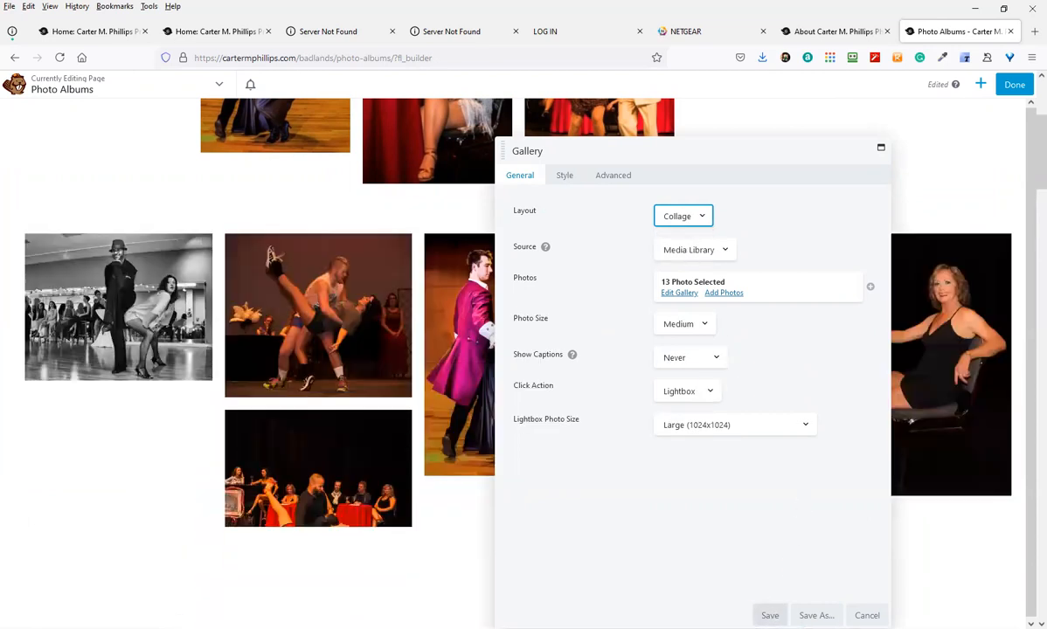
pyautogui.click(771, 616)
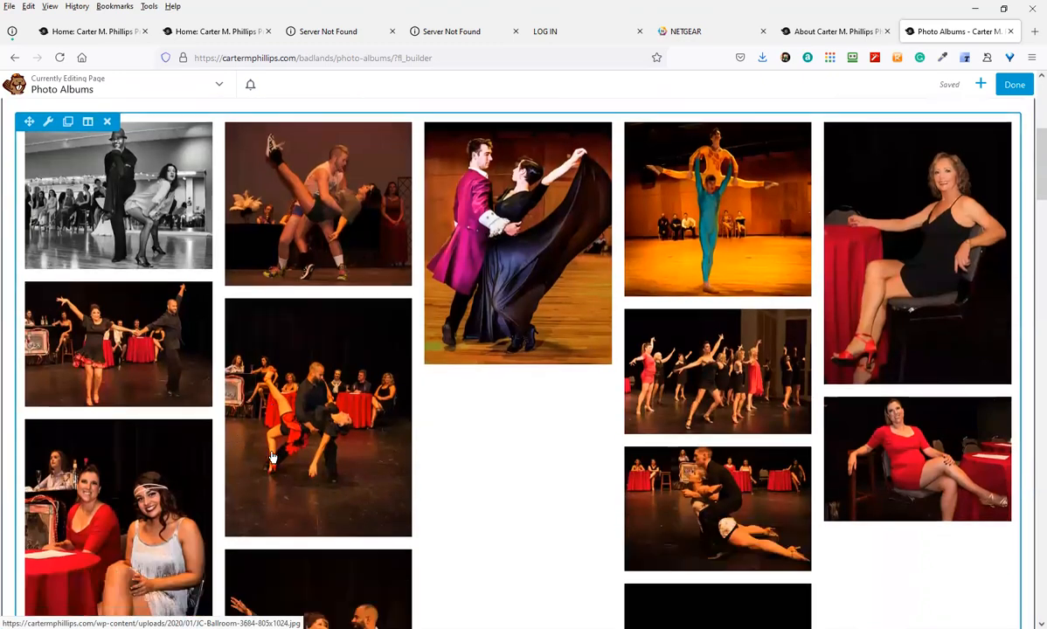
pyautogui.scroll(-3, 262, 472)
pyautogui.scroll(5, 282, 459)
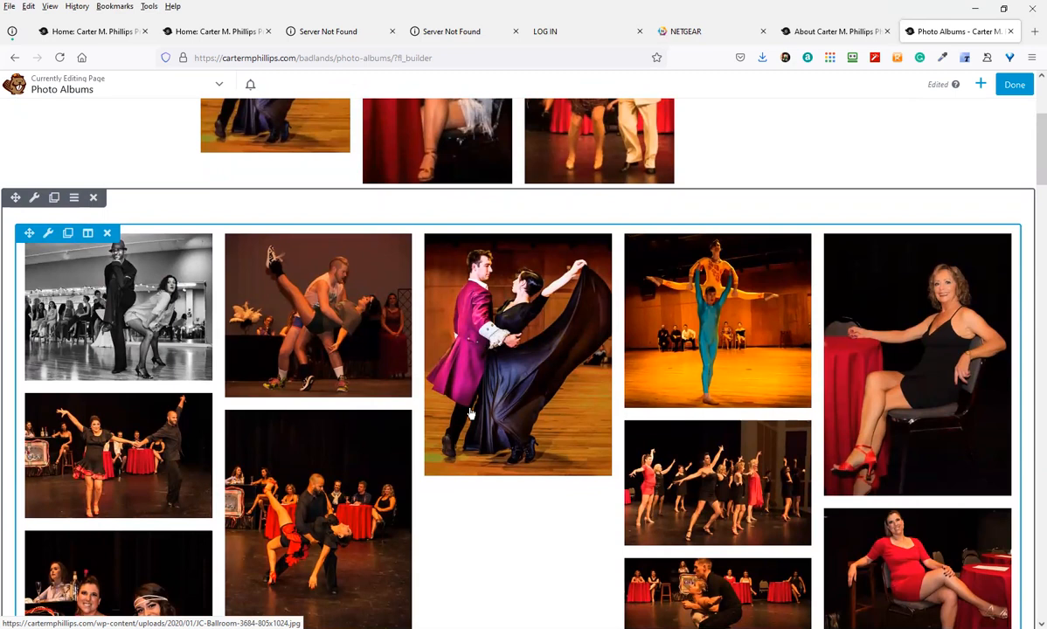
pyautogui.scroll(-1, 360, 464)
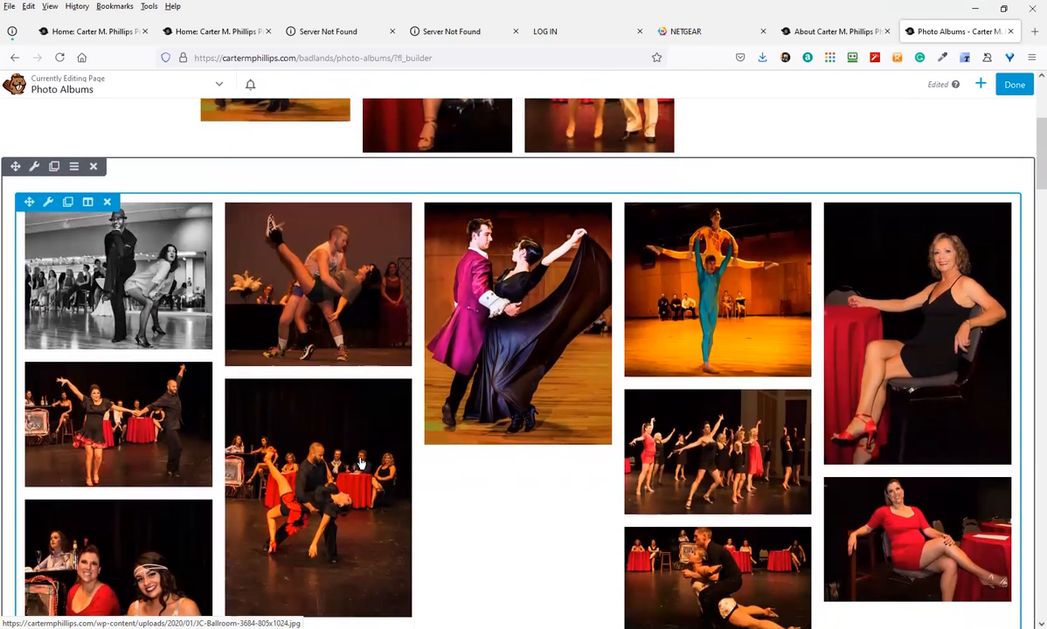
pyautogui.scroll(-4, 361, 463)
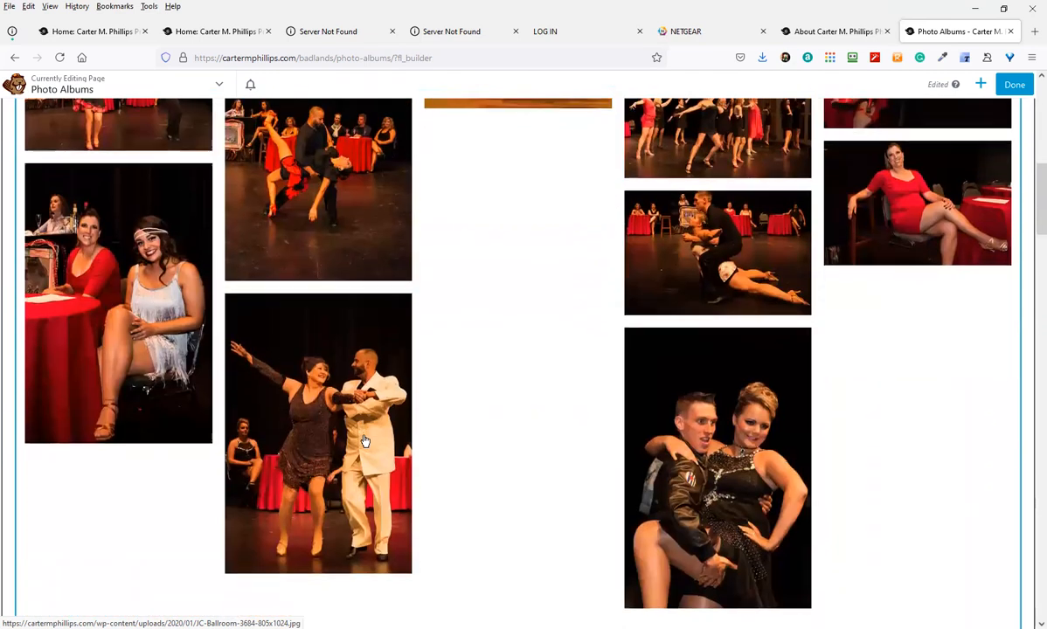
pyautogui.scroll(3, 365, 441)
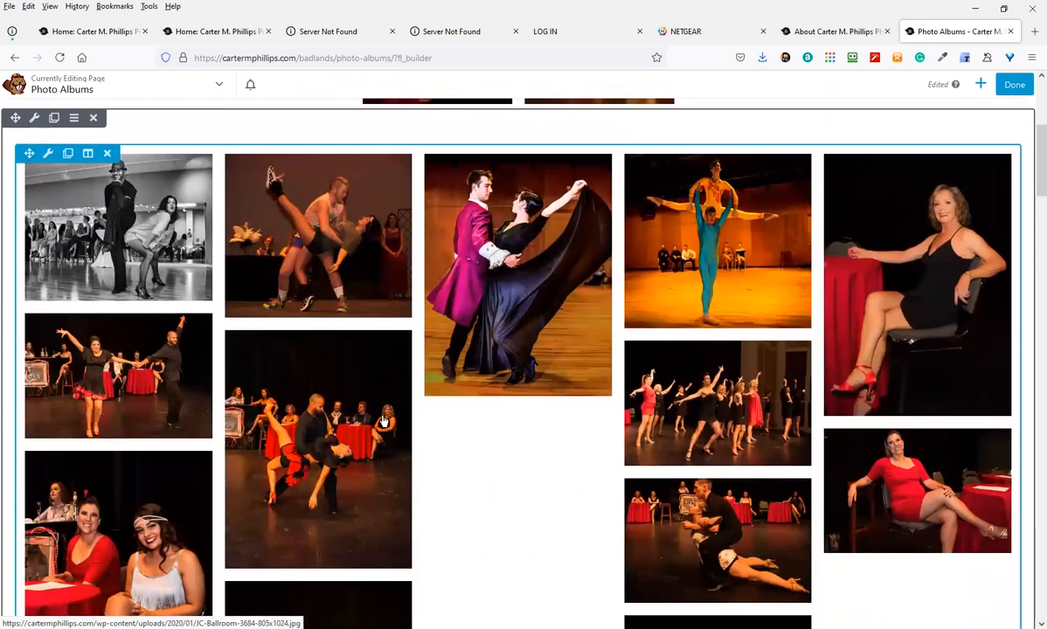
pyautogui.scroll(2, 383, 422)
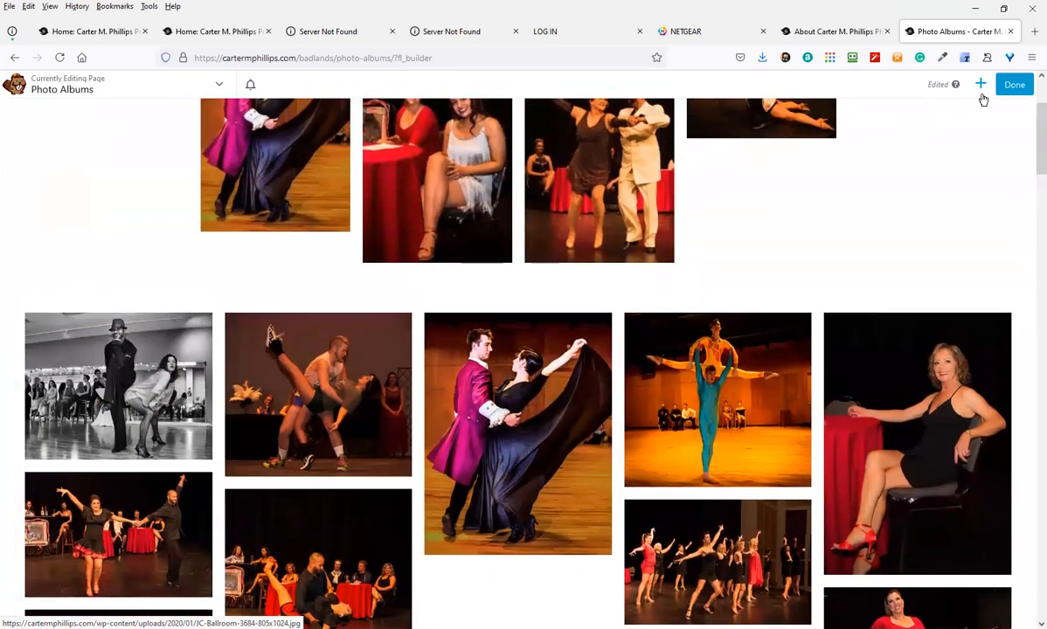
# Drop a new empty Gallery module above the collage gallery, save it, and finish editing
pyautogui.click(981, 85)
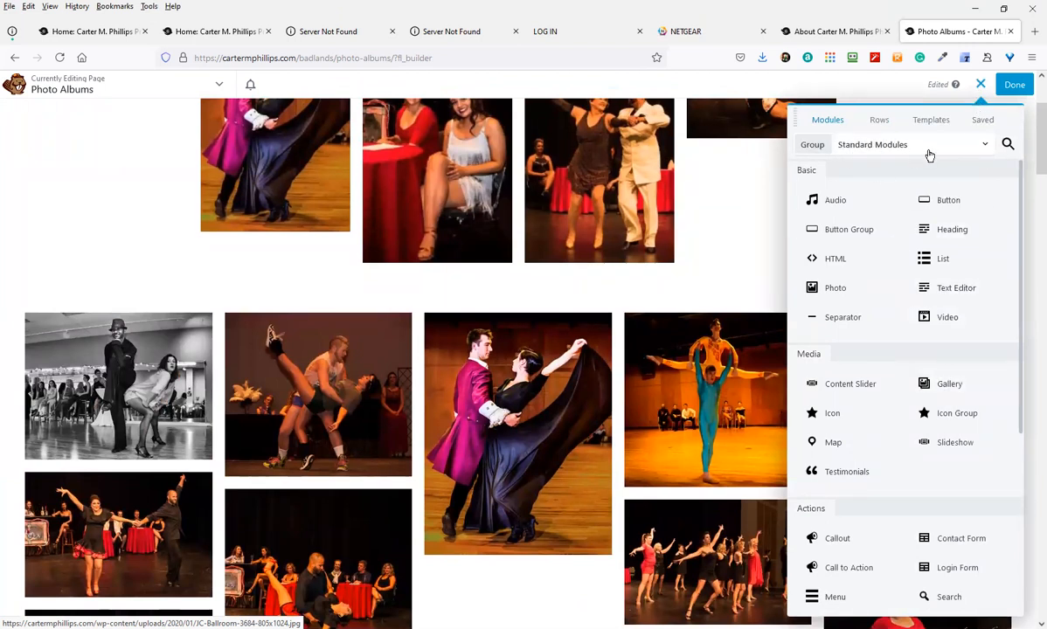
pyautogui.moveTo(953, 384); pyautogui.dragTo(437, 305)
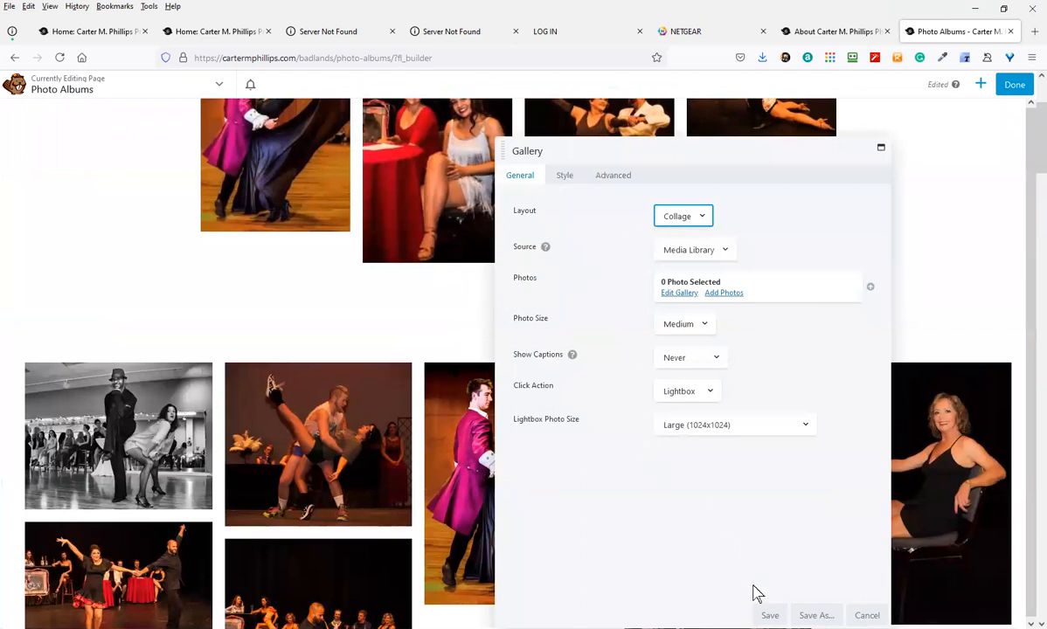
pyautogui.click(770, 615)
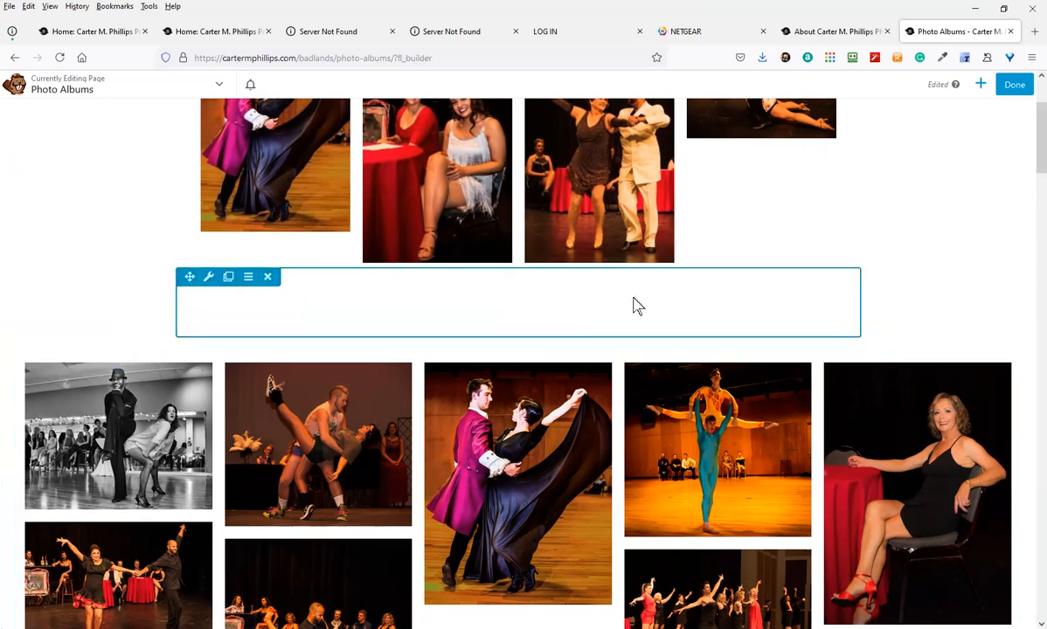
pyautogui.click(1007, 88)
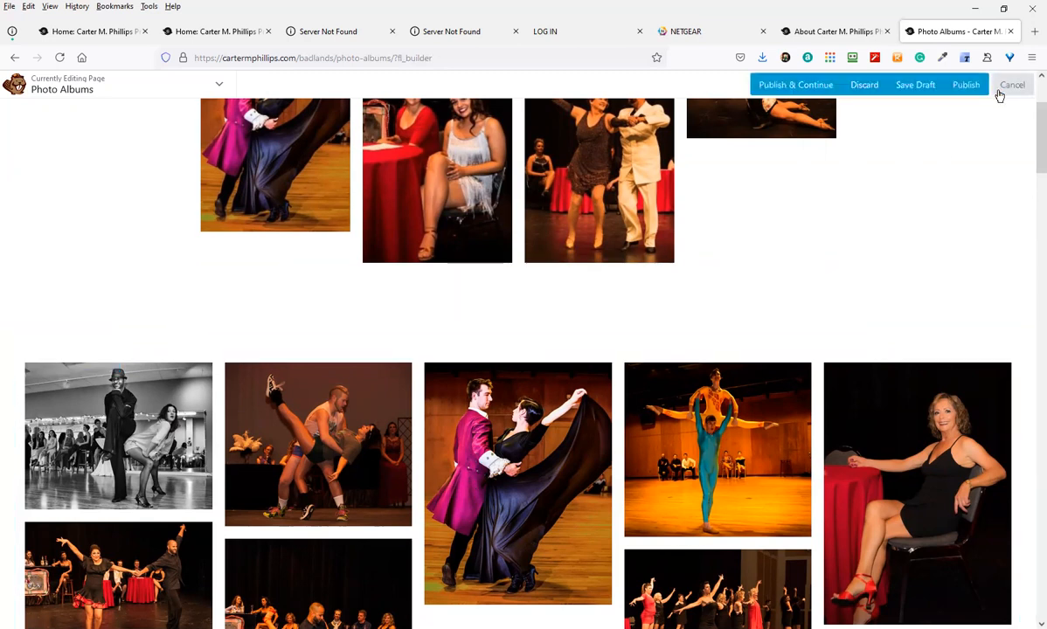
# Publish the Photo Albums page changes and view the live page
pyautogui.click(964, 88)
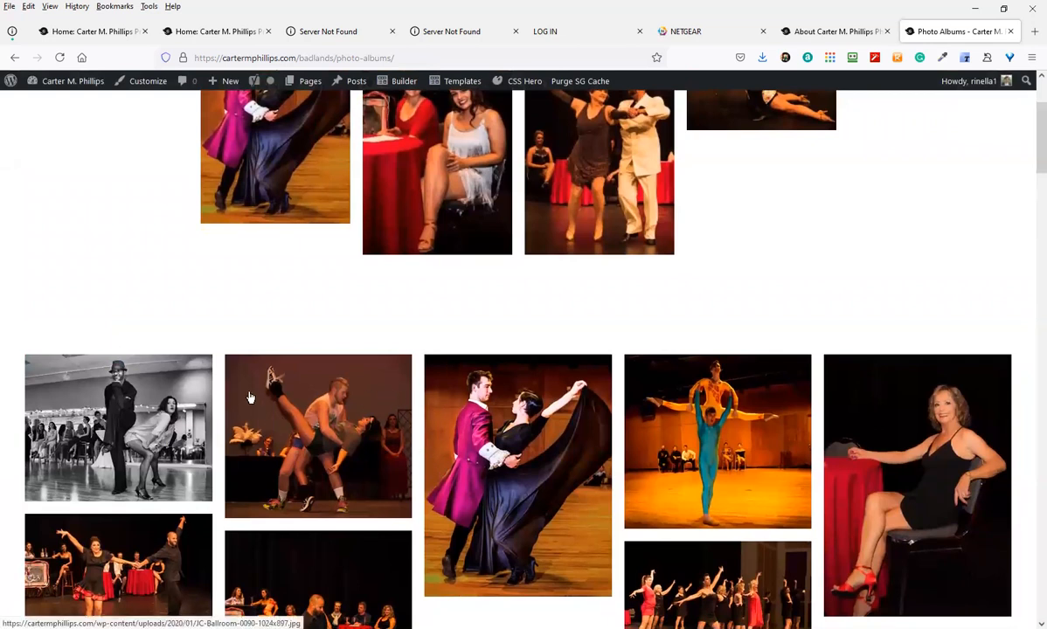
pyautogui.scroll(2, 249, 398)
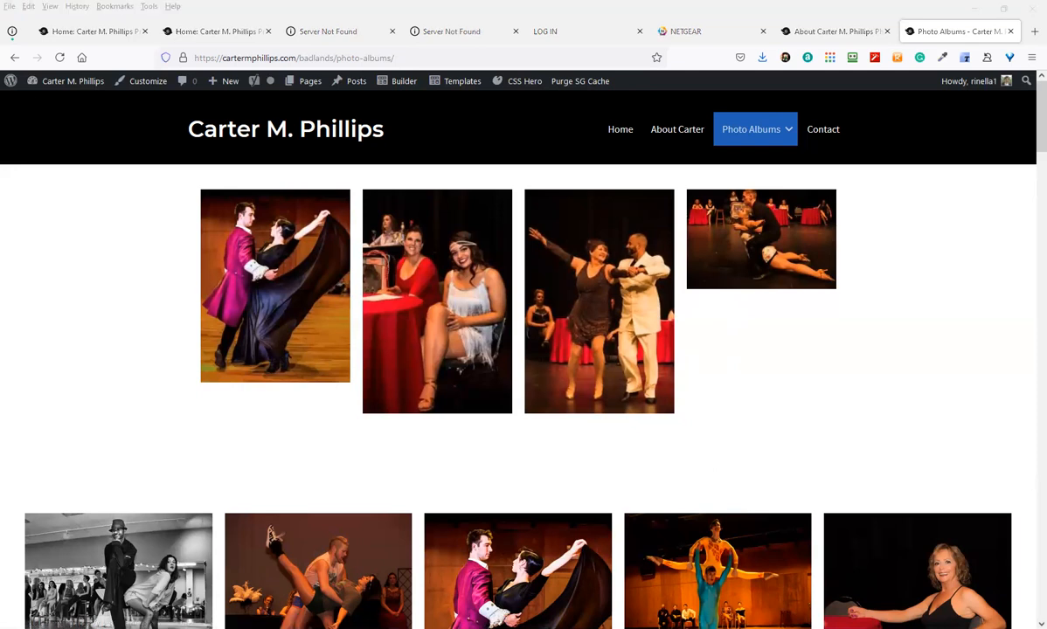
pyautogui.click(805, 428)
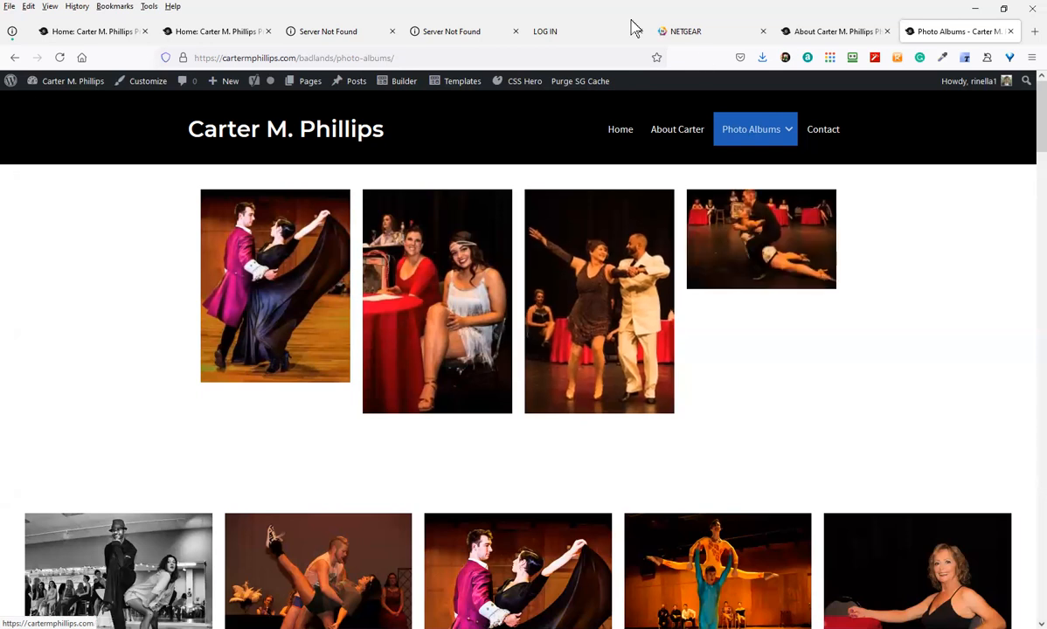
pyautogui.moveTo(401, 82)
pyautogui.click(401, 81)
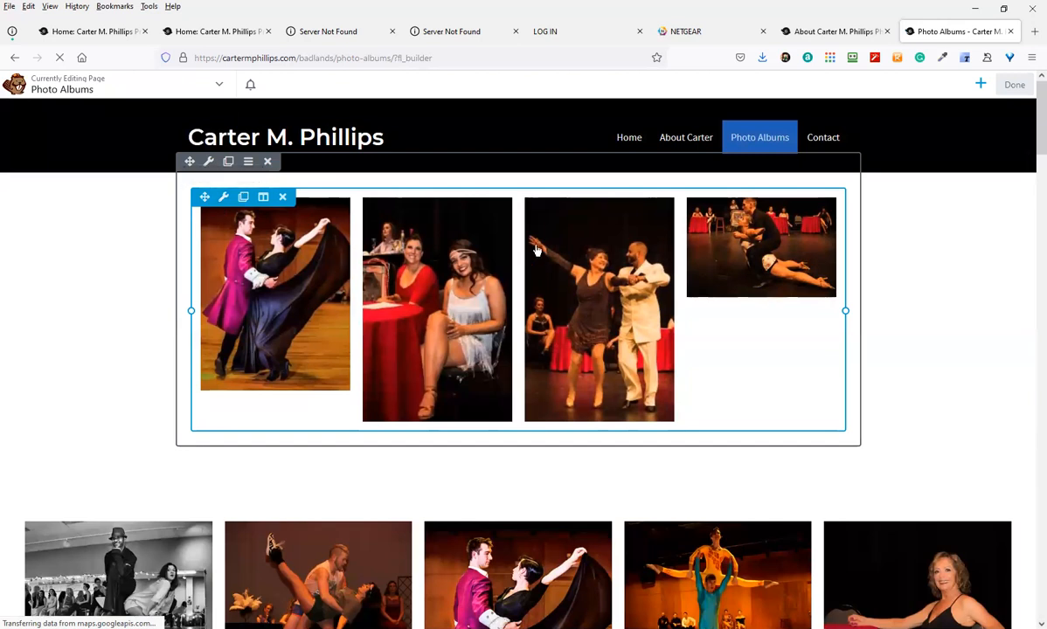
pyautogui.click(1016, 88)
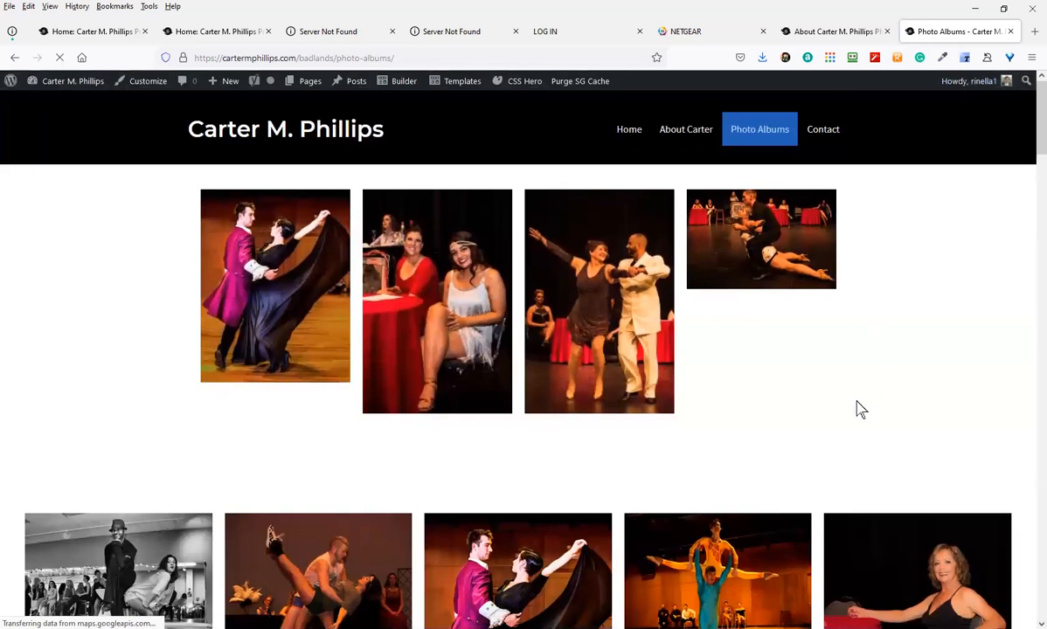
pyautogui.scroll(-4, 821, 424)
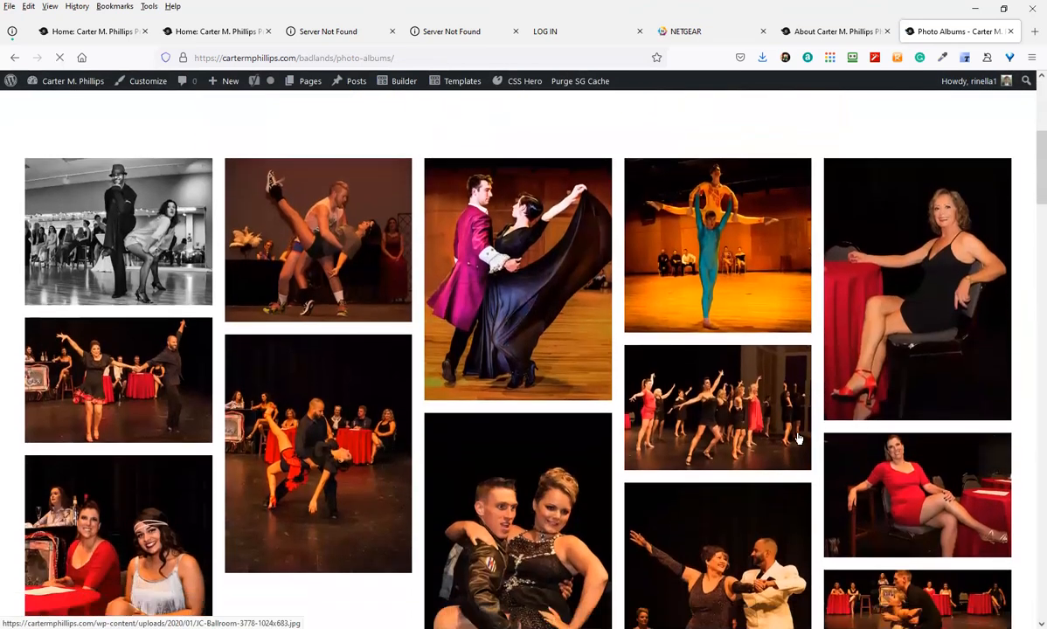
pyautogui.scroll(-6, 798, 439)
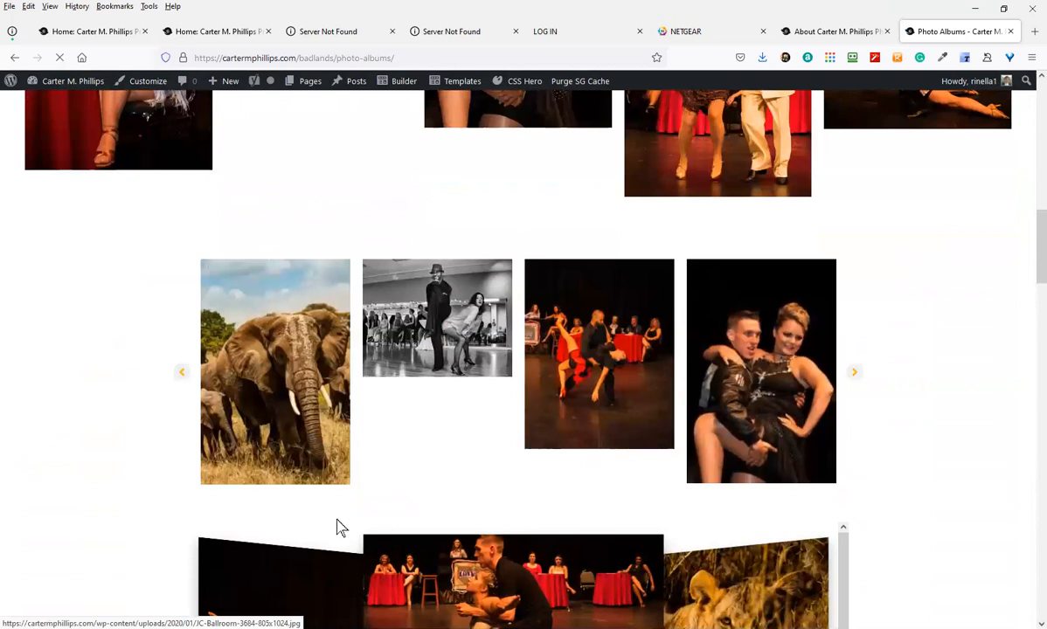
pyautogui.scroll(5, 168, 485)
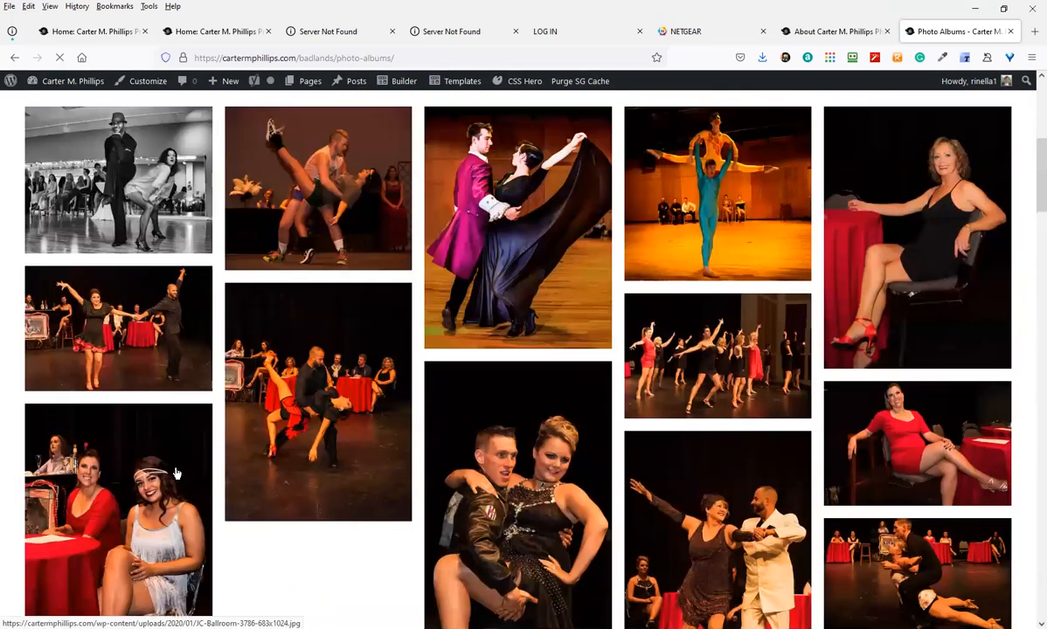
pyautogui.scroll(4, 131, 473)
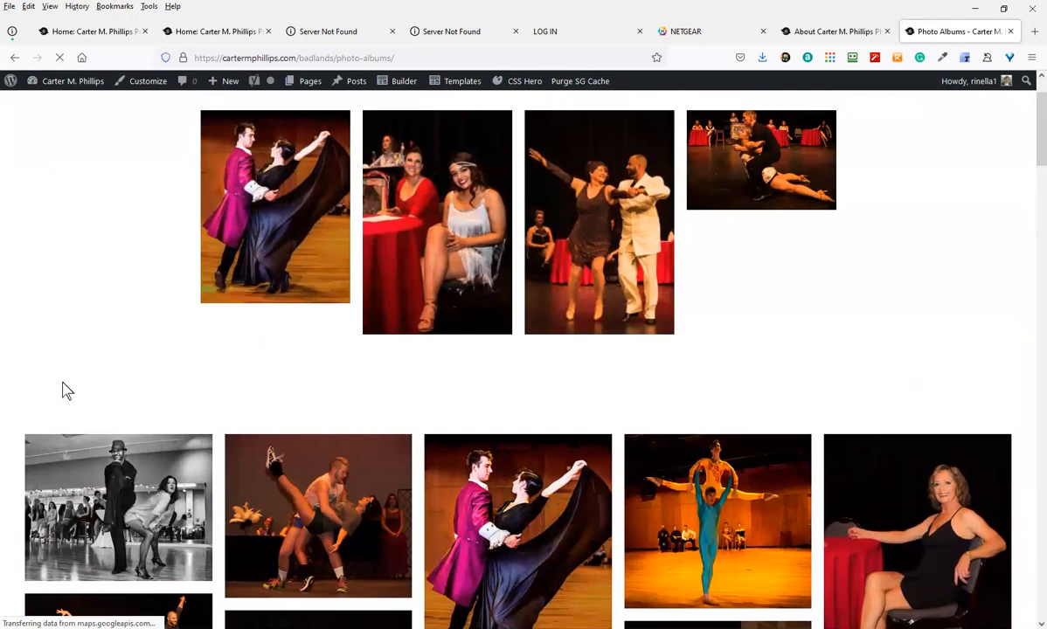
pyautogui.scroll(1, 62, 391)
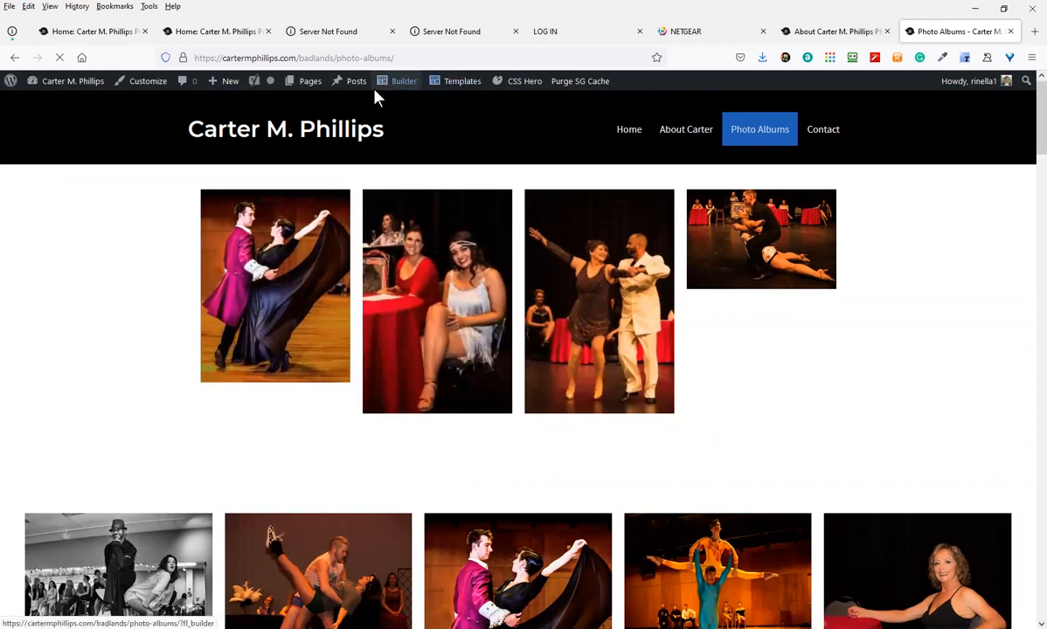
pyautogui.moveTo(376, 94)
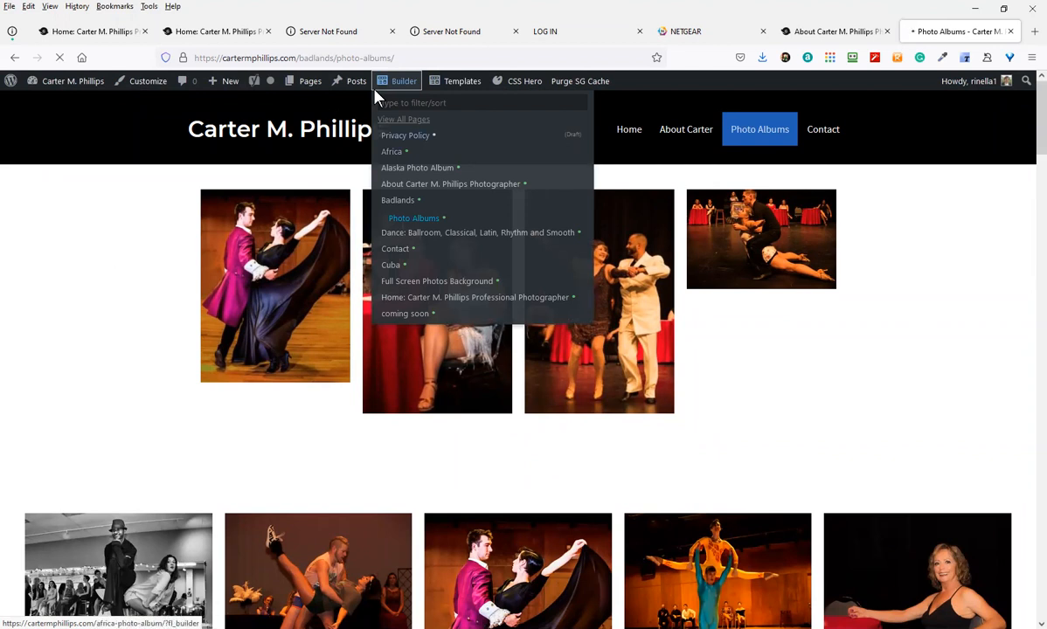
# Reopen the Photo Albums page and move the four-photo gallery below the collage gallery
pyautogui.click(376, 90)
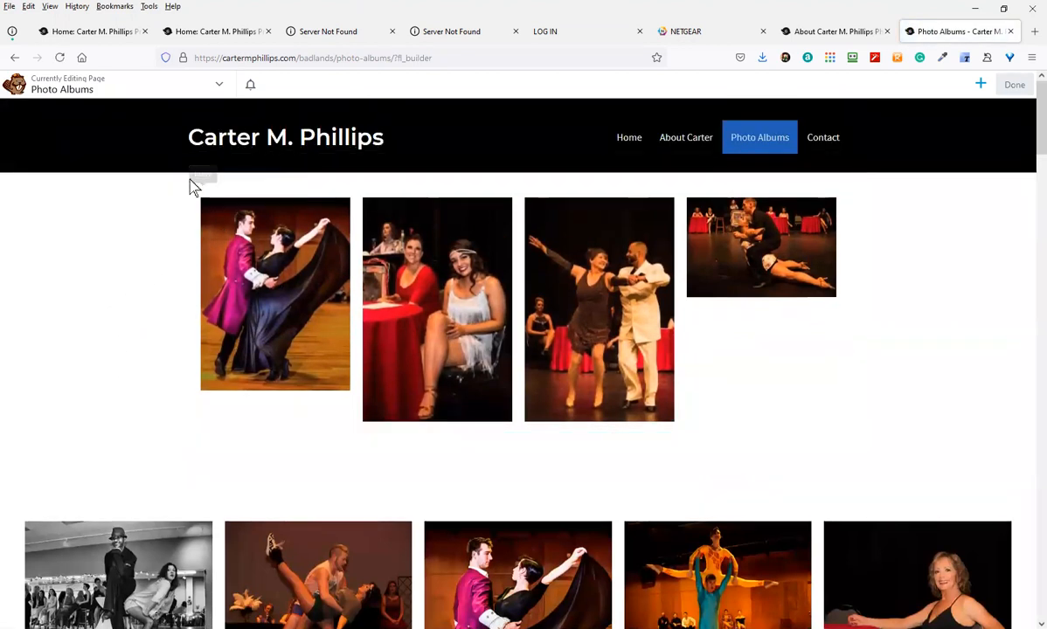
pyautogui.moveTo(187, 175)
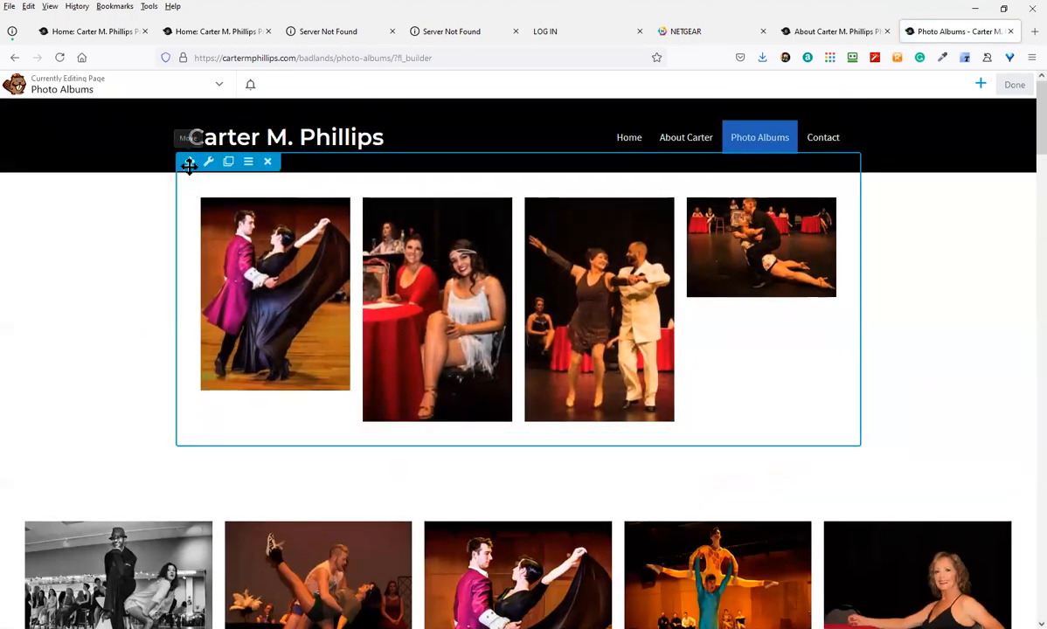
pyautogui.moveTo(189, 162); pyautogui.dragTo(111, 428)
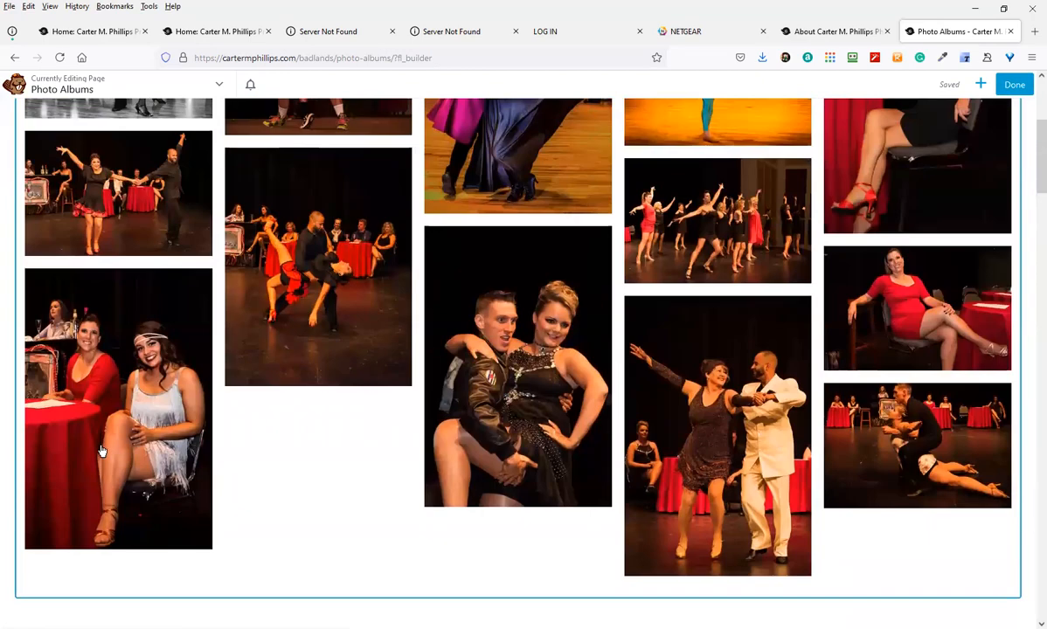
pyautogui.scroll(-5, 234, 513)
pyautogui.scroll(-1, 234, 514)
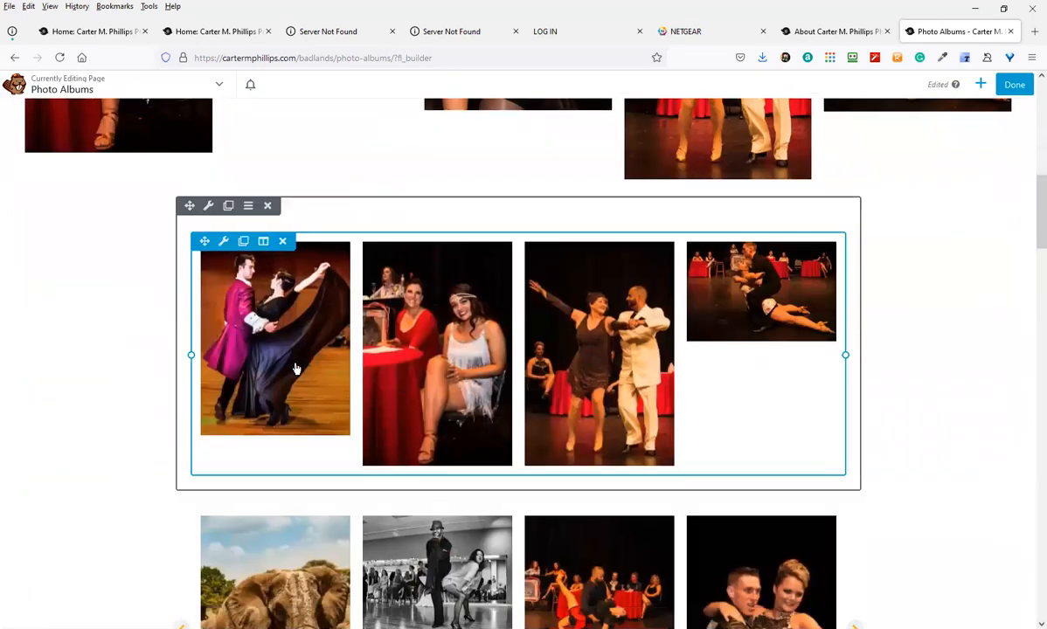
pyautogui.scroll(8, 296, 369)
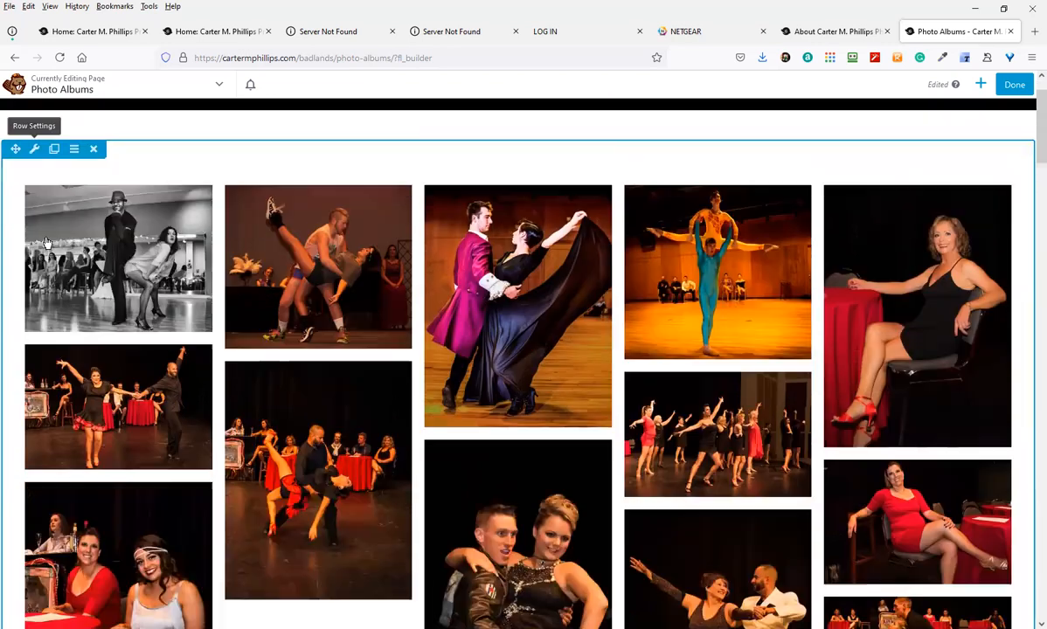
pyautogui.scroll(-10, 135, 437)
pyautogui.scroll(-1, 184, 402)
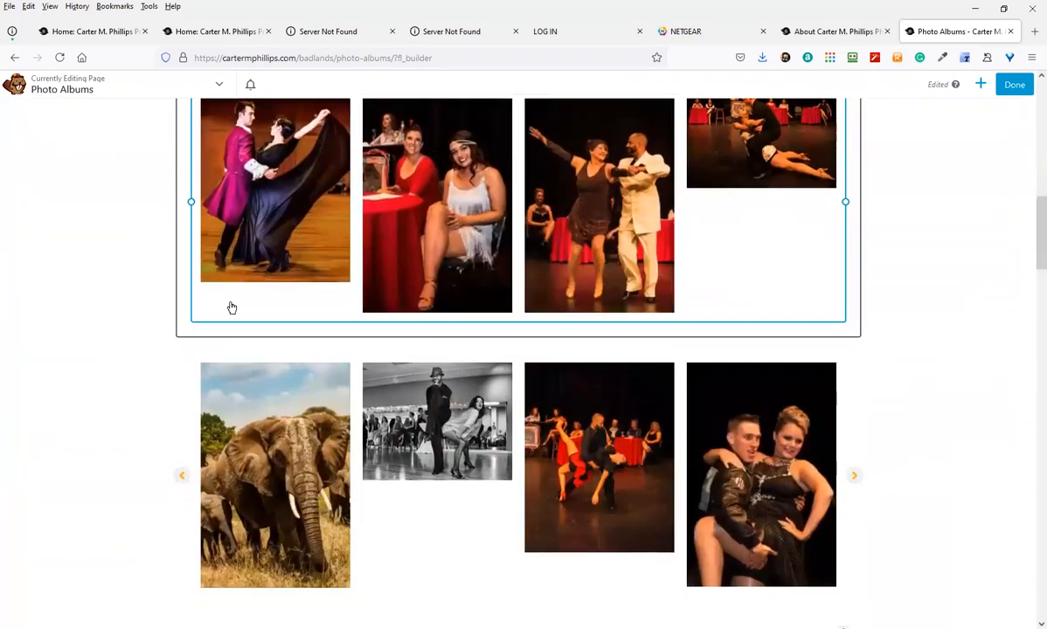
# Move the elephant photo row above the dance photos and open the 3D slideshow row's settings
pyautogui.moveTo(189, 327); pyautogui.dragTo(243, 188)
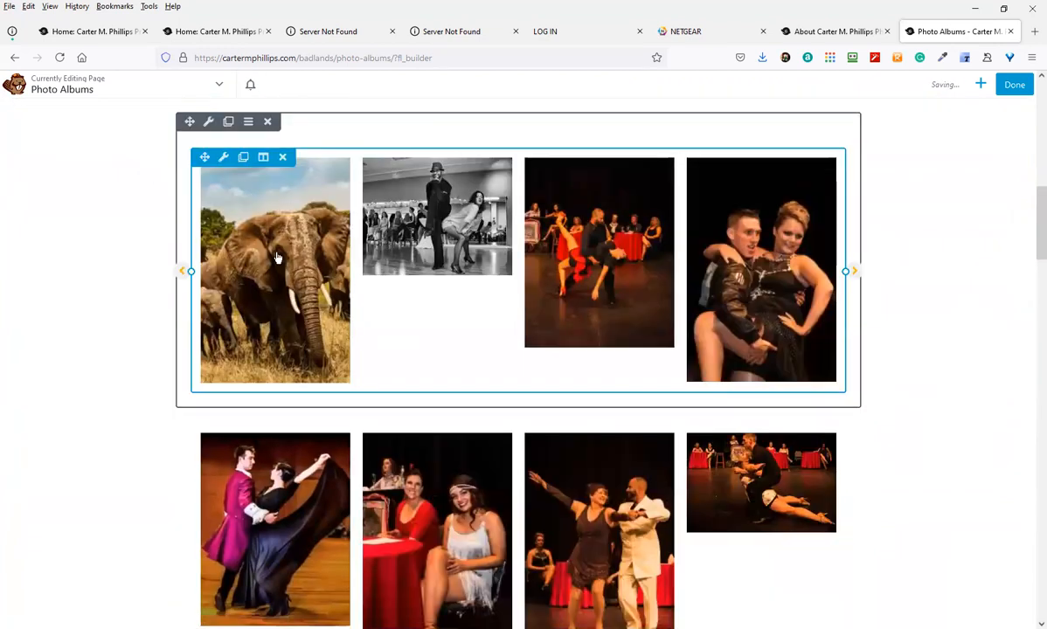
pyautogui.scroll(-4, 142, 463)
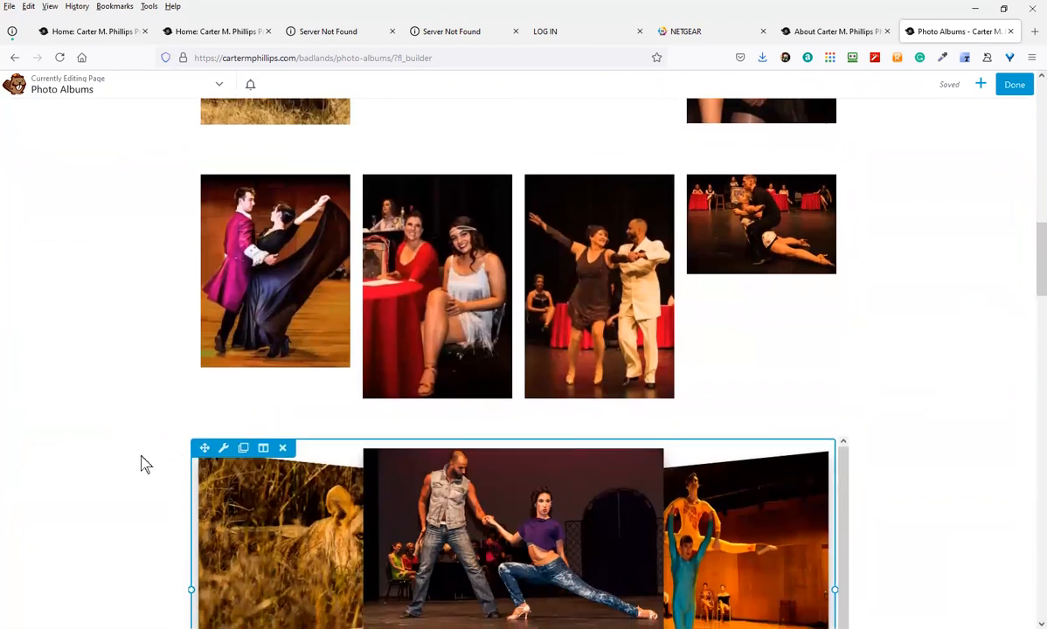
pyautogui.scroll(-8, 133, 452)
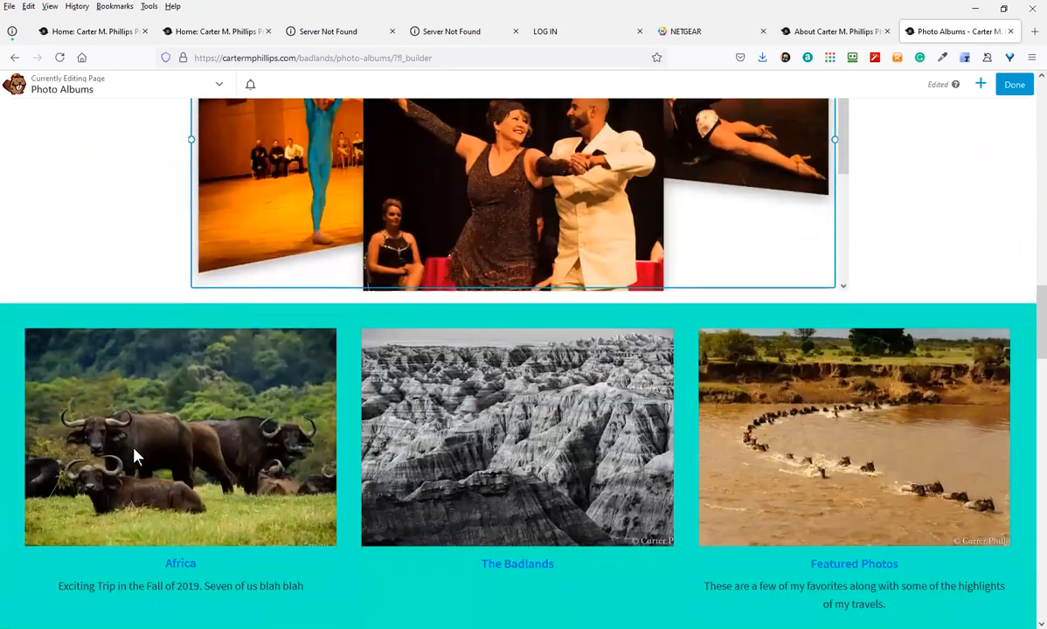
pyautogui.scroll(6, 137, 445)
pyautogui.moveTo(256, 276)
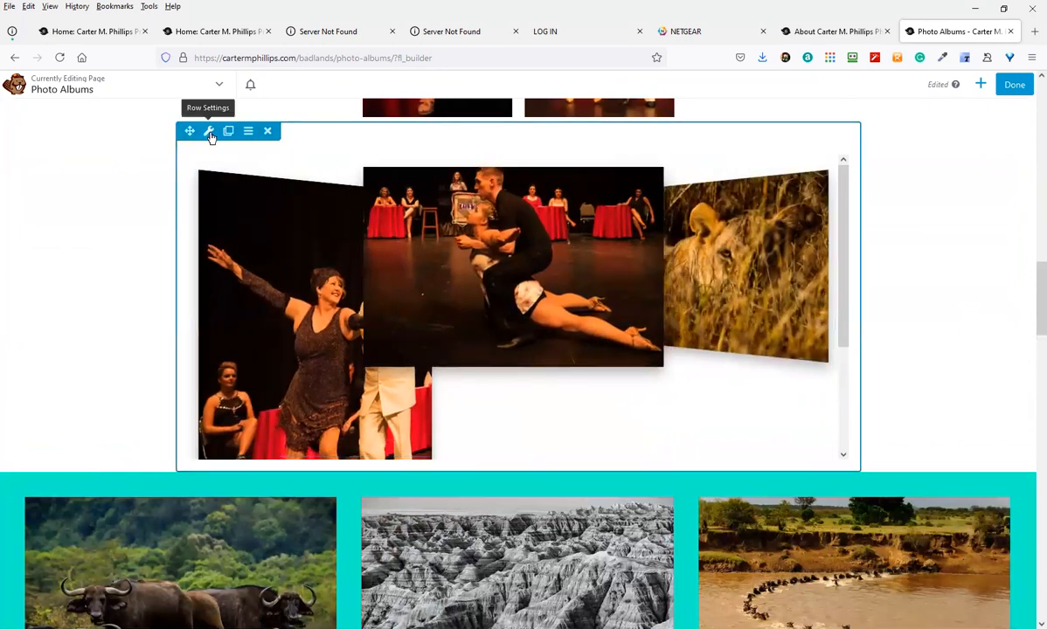
pyautogui.click(210, 134)
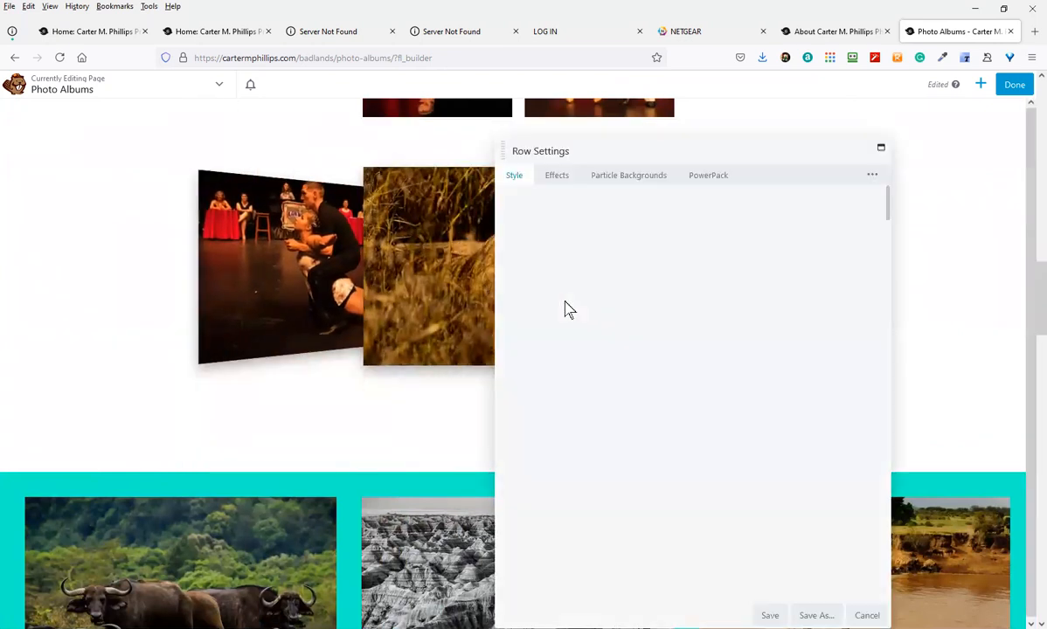
# Set the 3D slideshow row's width to Full Width and save
pyautogui.click(678, 219)
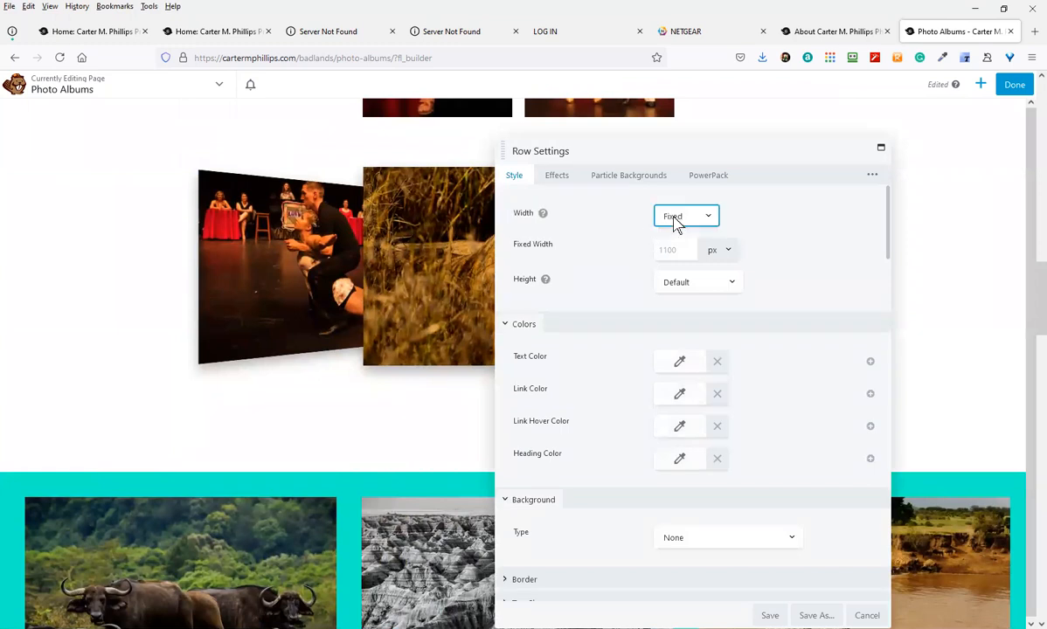
pyautogui.click(669, 255)
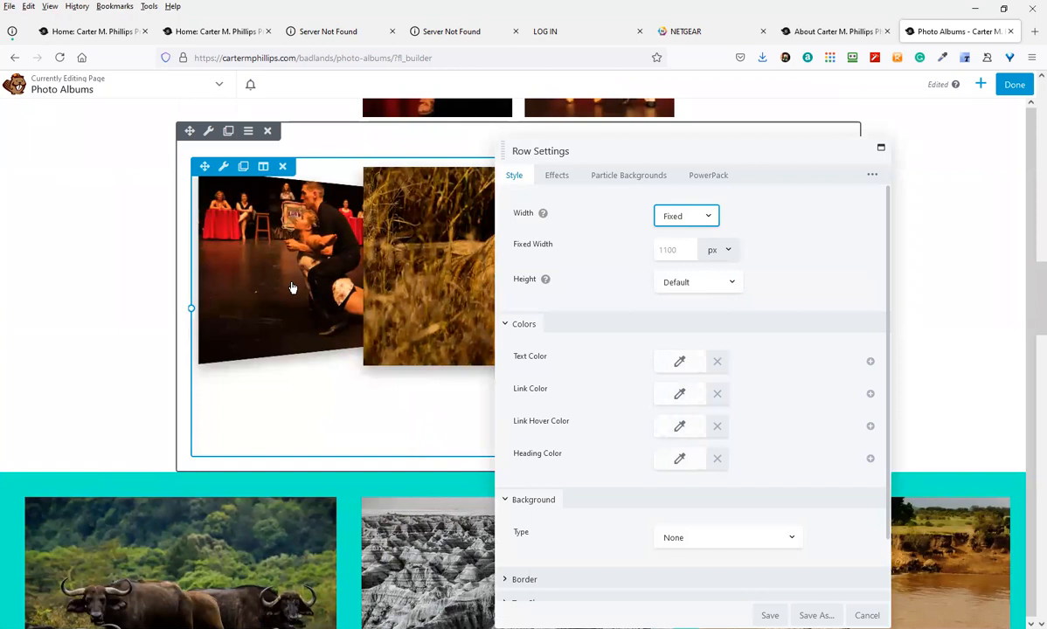
pyautogui.click(683, 222)
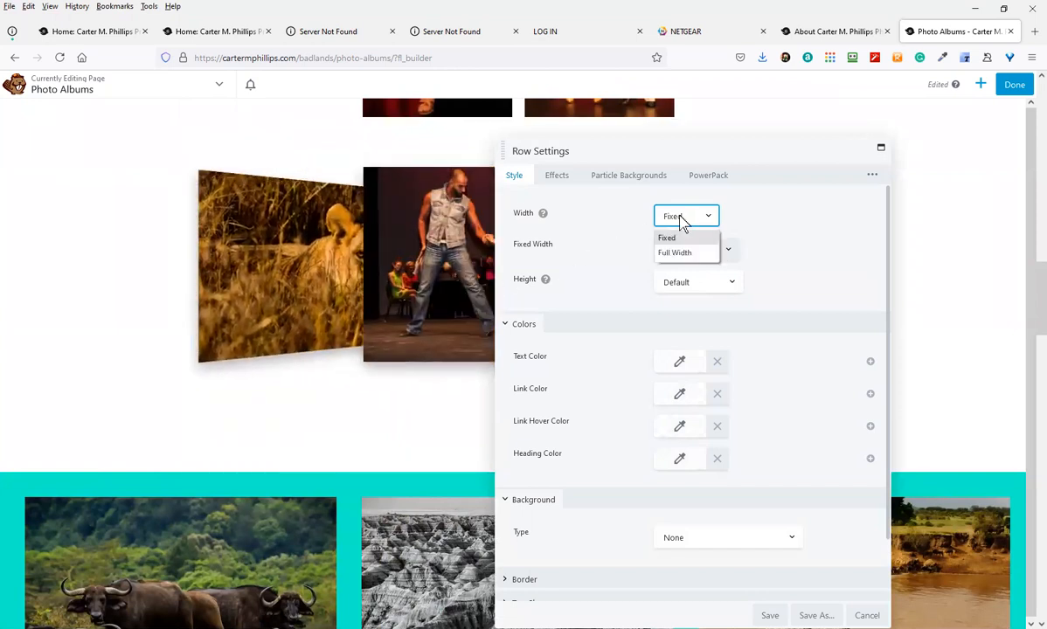
pyautogui.click(677, 250)
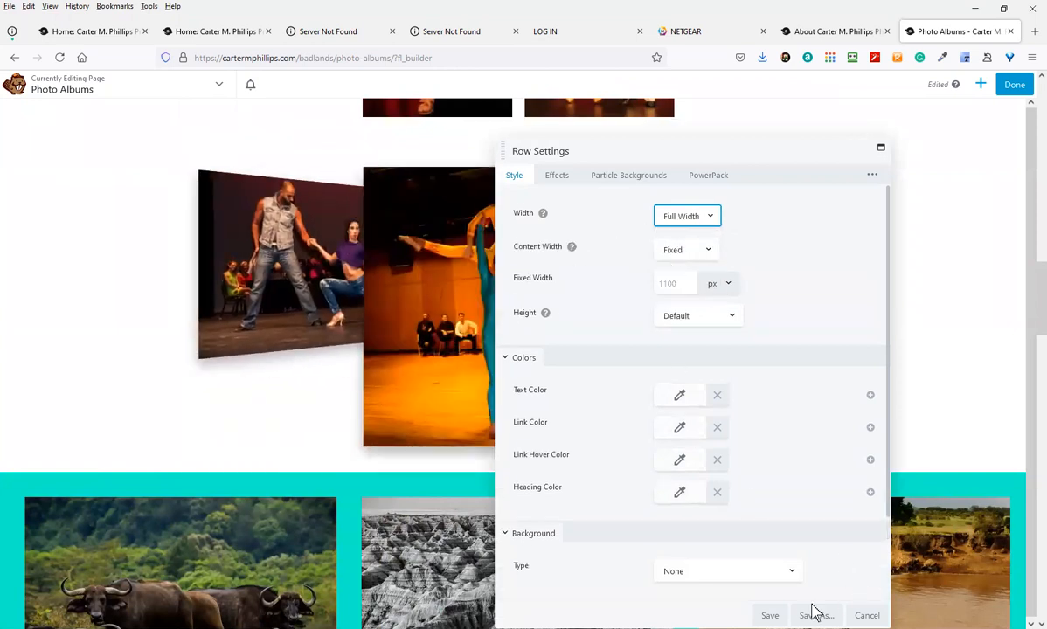
pyautogui.click(771, 615)
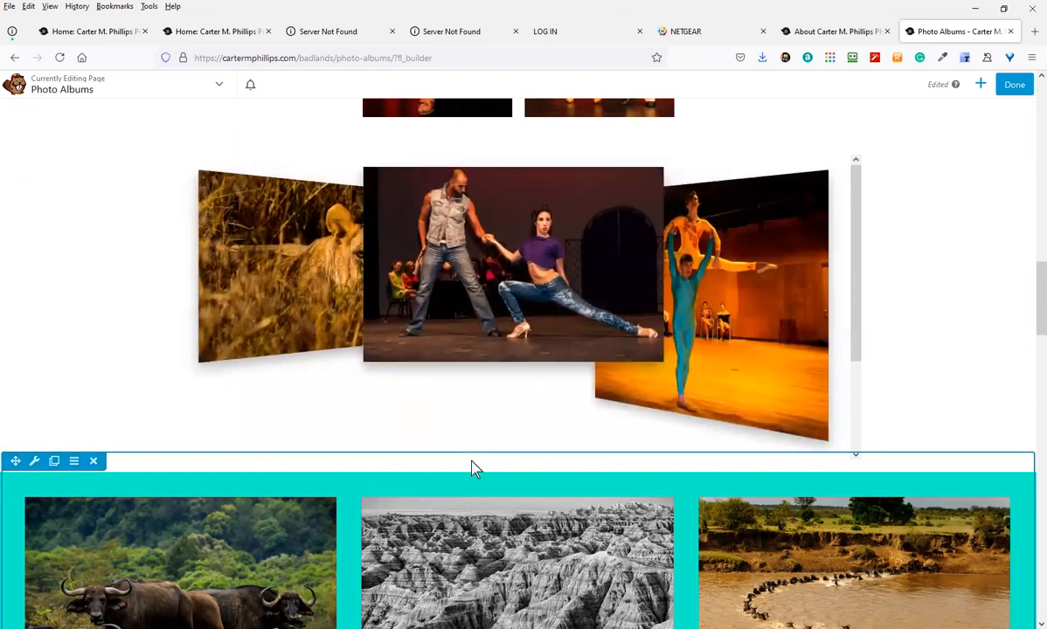
# Review the 3D slider's Style and Advanced settings, cancel, then delete its row
pyautogui.scroll(3, 374, 398)
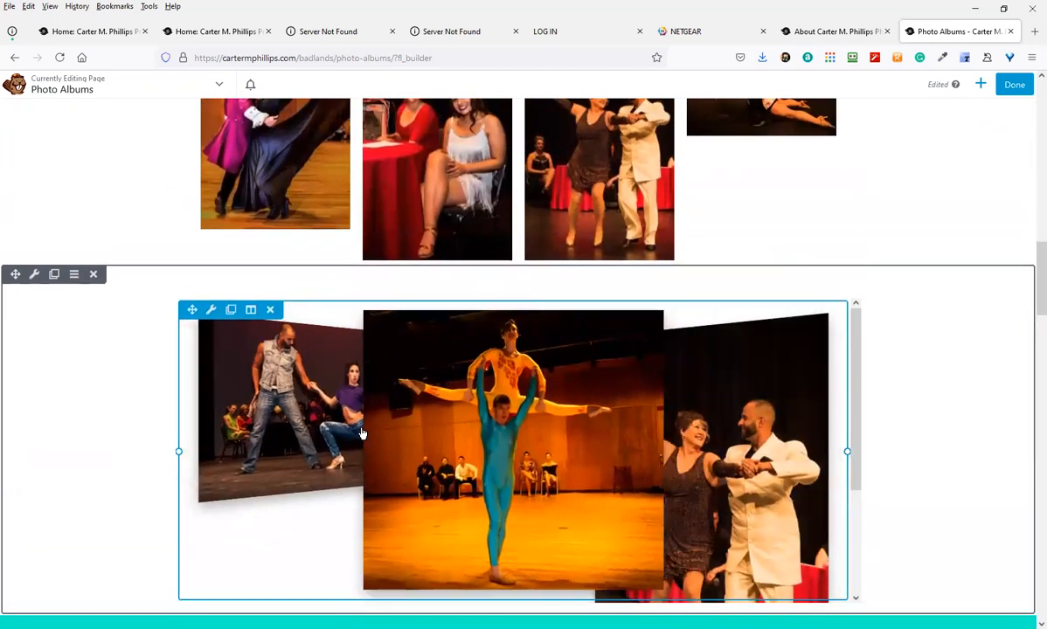
pyautogui.click(211, 310)
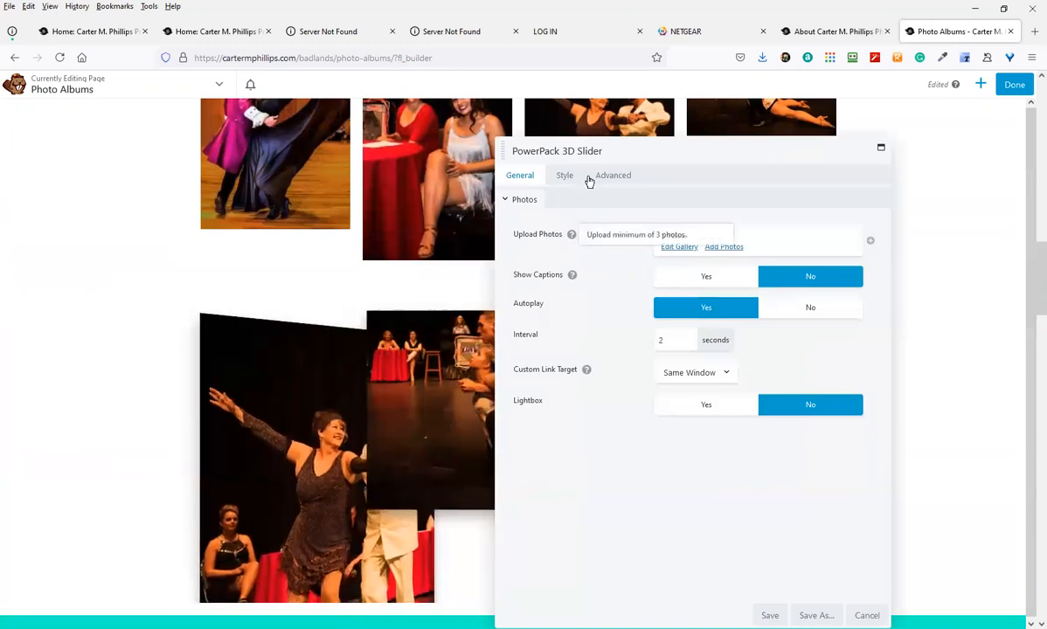
pyautogui.click(570, 177)
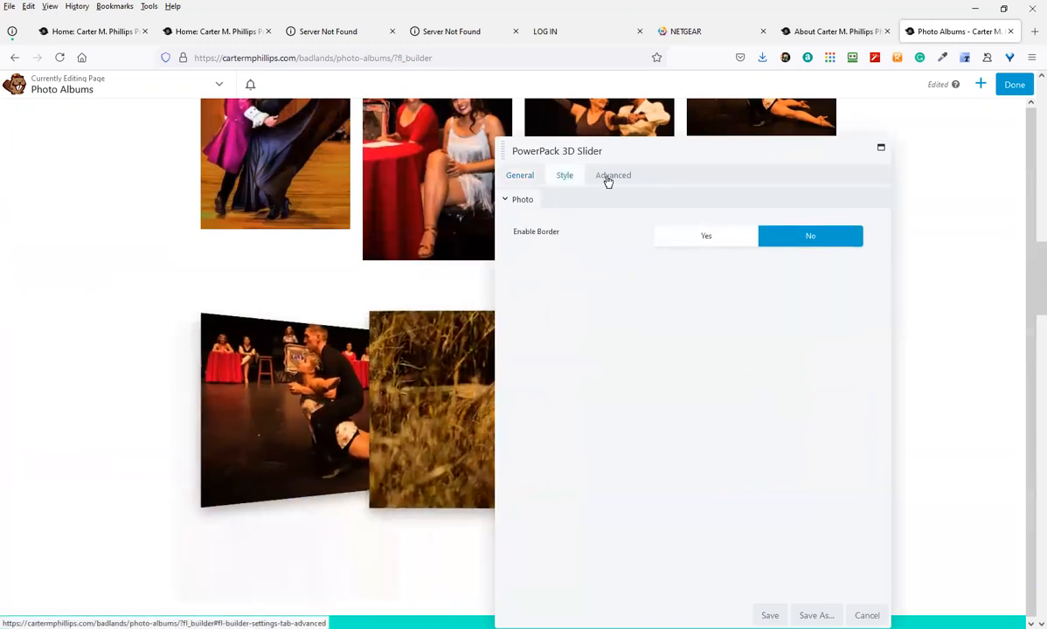
pyautogui.click(619, 177)
pyautogui.click(867, 615)
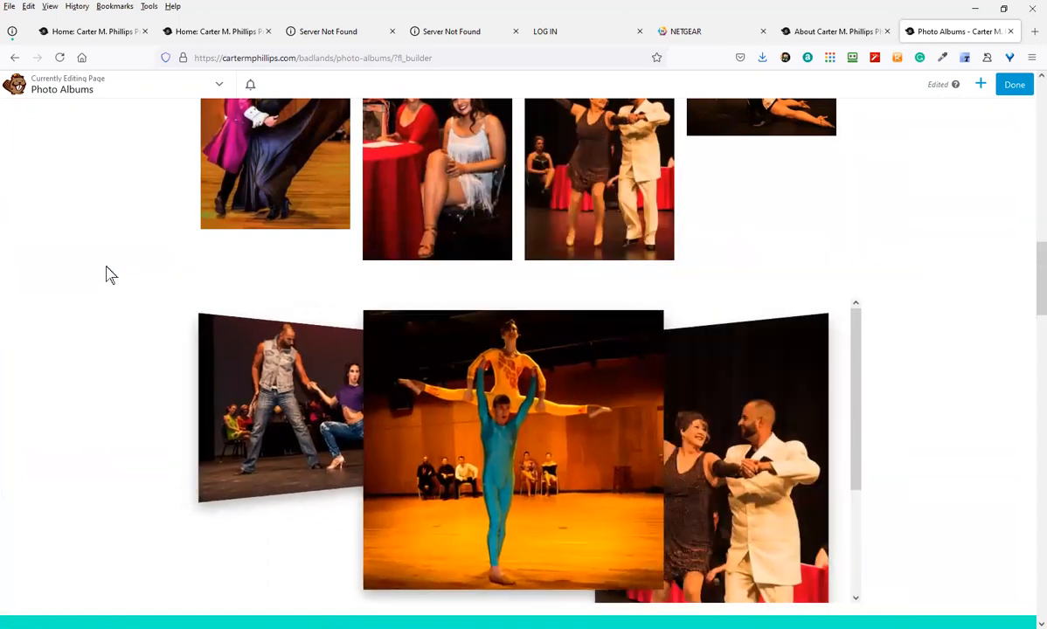
pyautogui.click(94, 275)
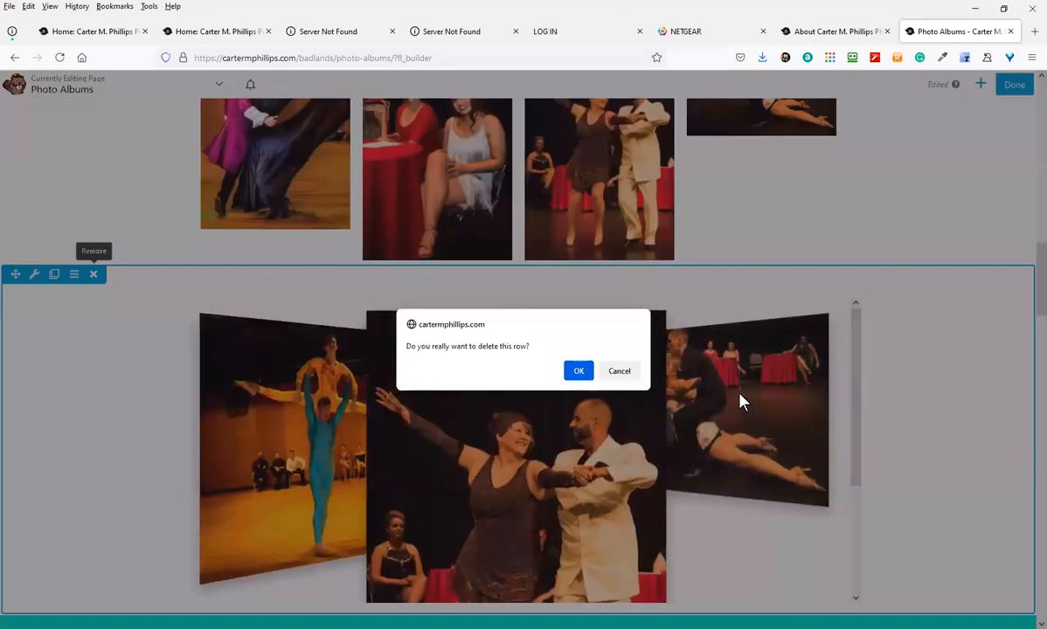
pyautogui.click(579, 371)
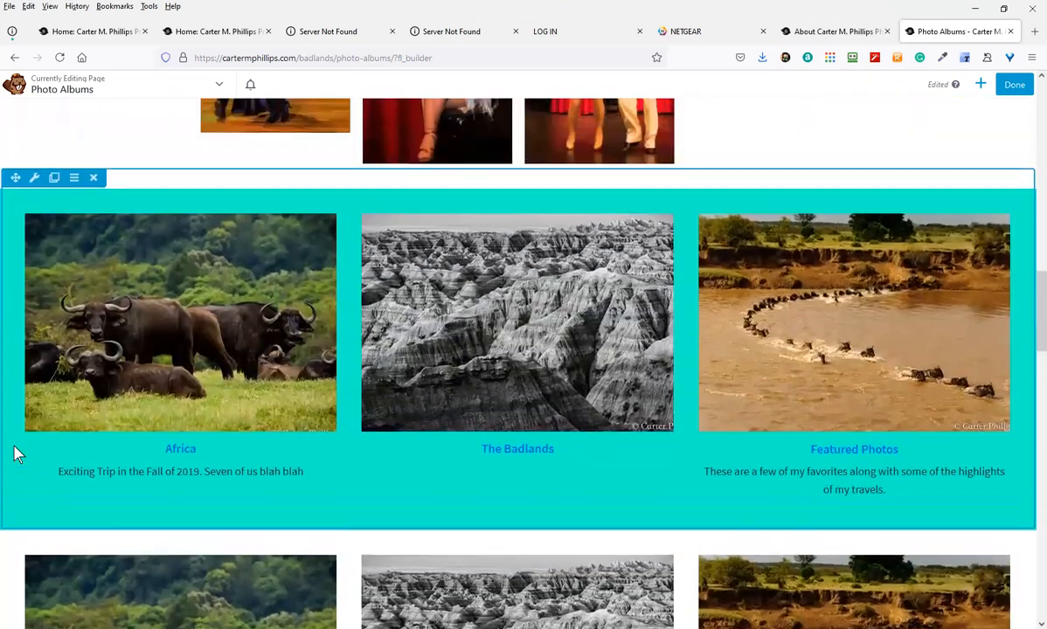
# Return to the top of the page and publish the Photo Albums changes
pyautogui.scroll(5, 18, 452)
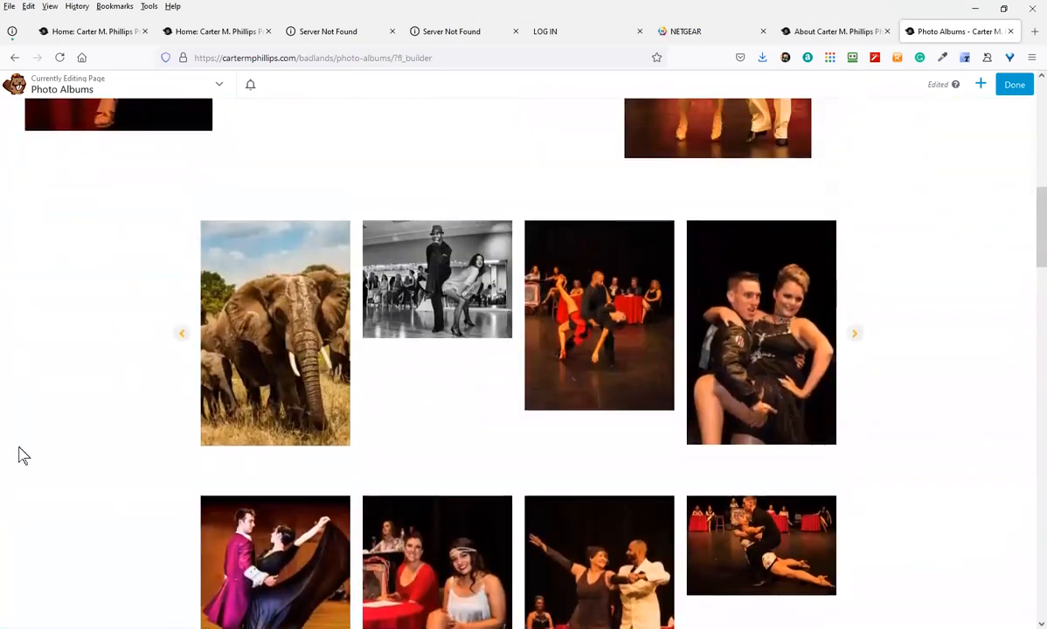
pyautogui.scroll(1, 21, 455)
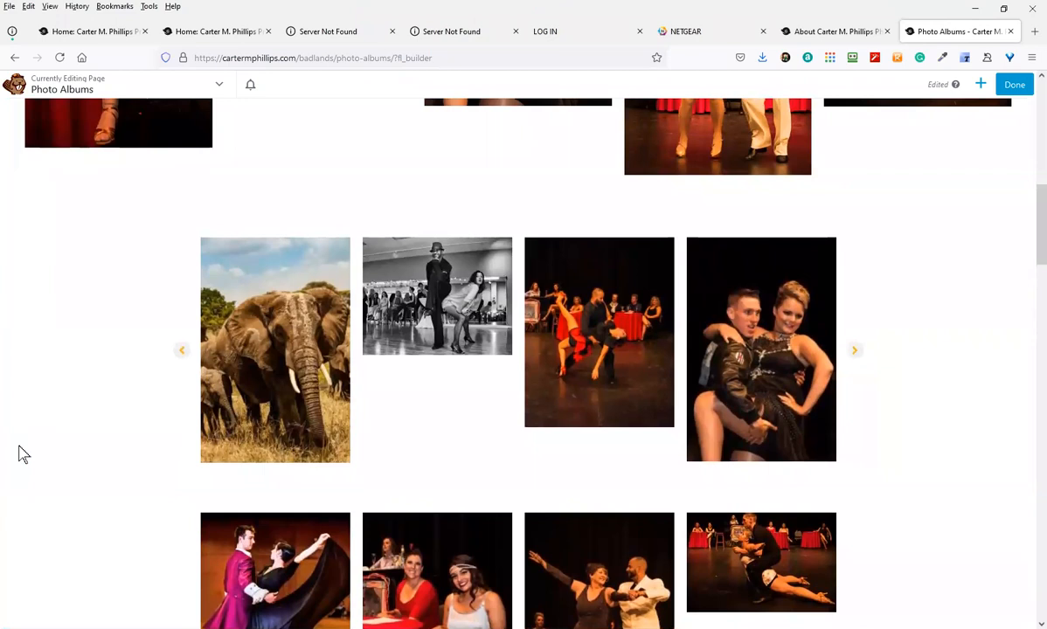
pyautogui.scroll(15, 54, 485)
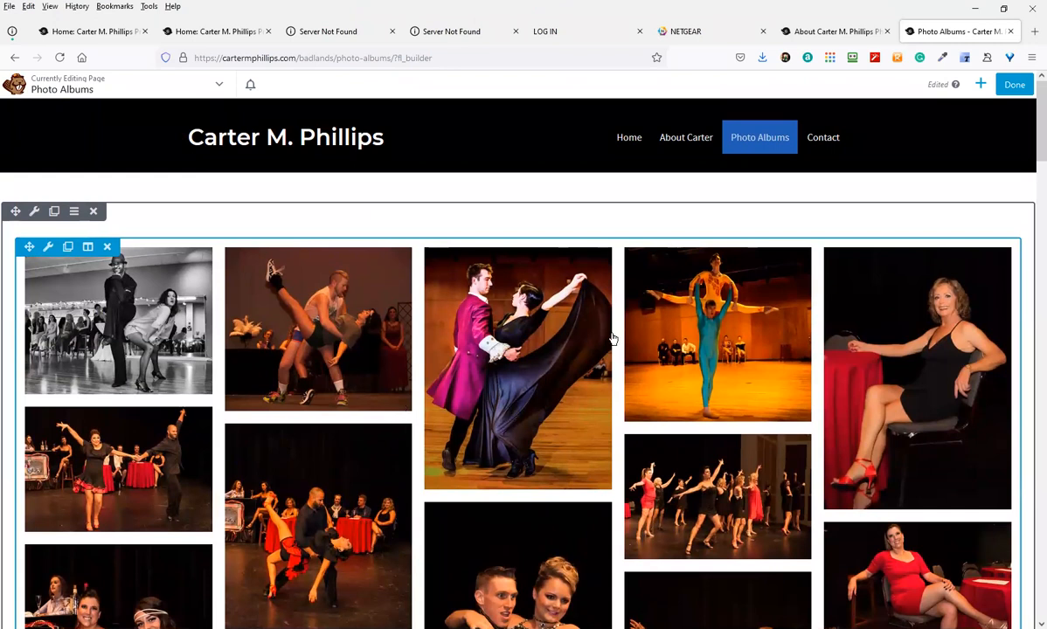
pyautogui.click(1005, 91)
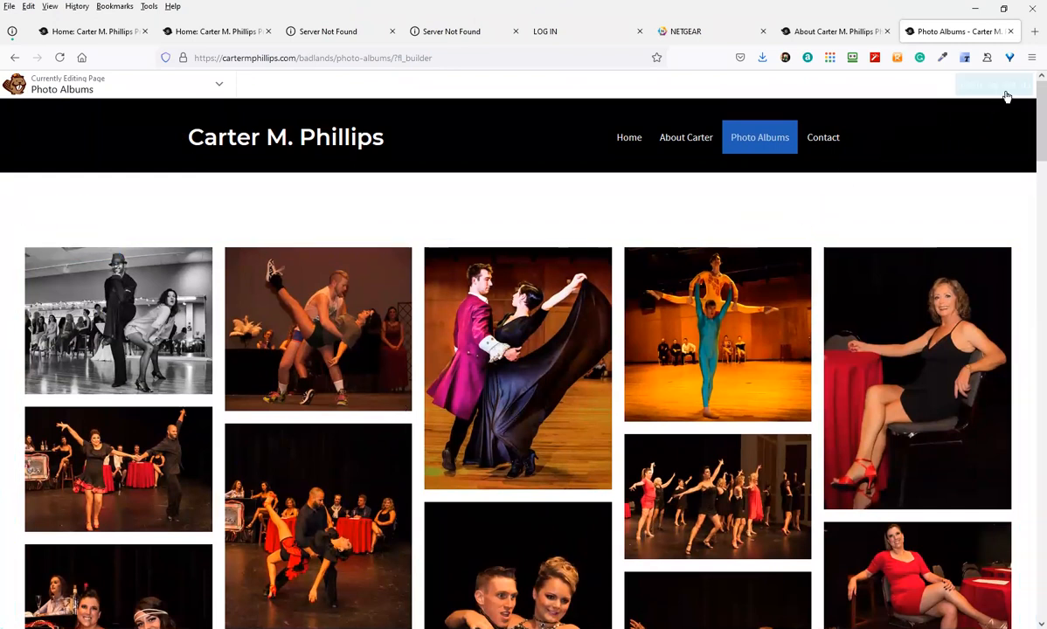
pyautogui.click(972, 88)
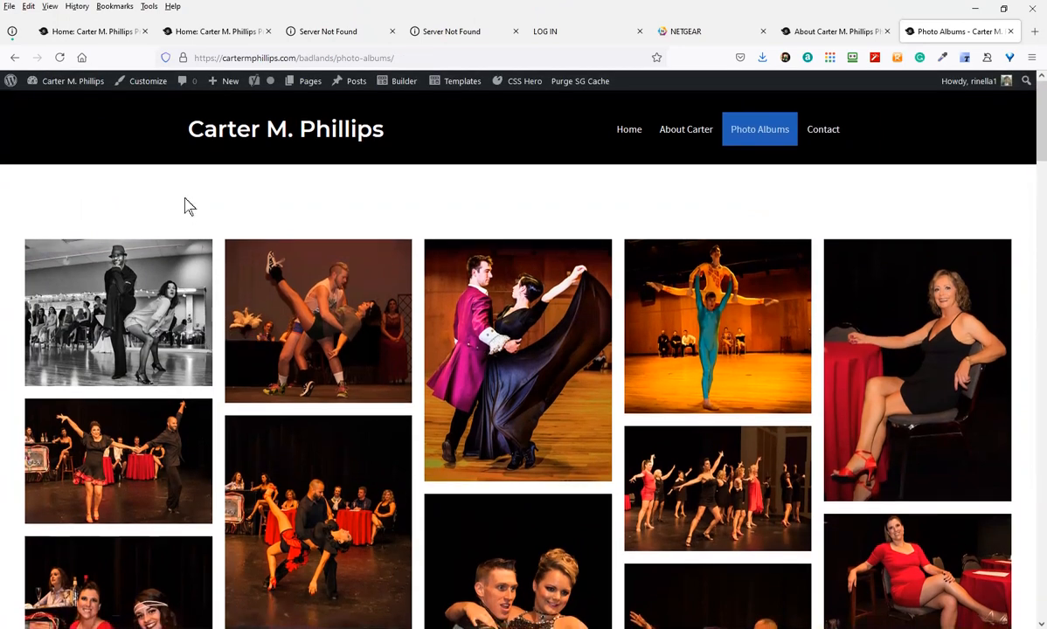
# Create a new draft page titled 'Ethiopia' and open it in Beaver Builder
pyautogui.moveTo(219, 85)
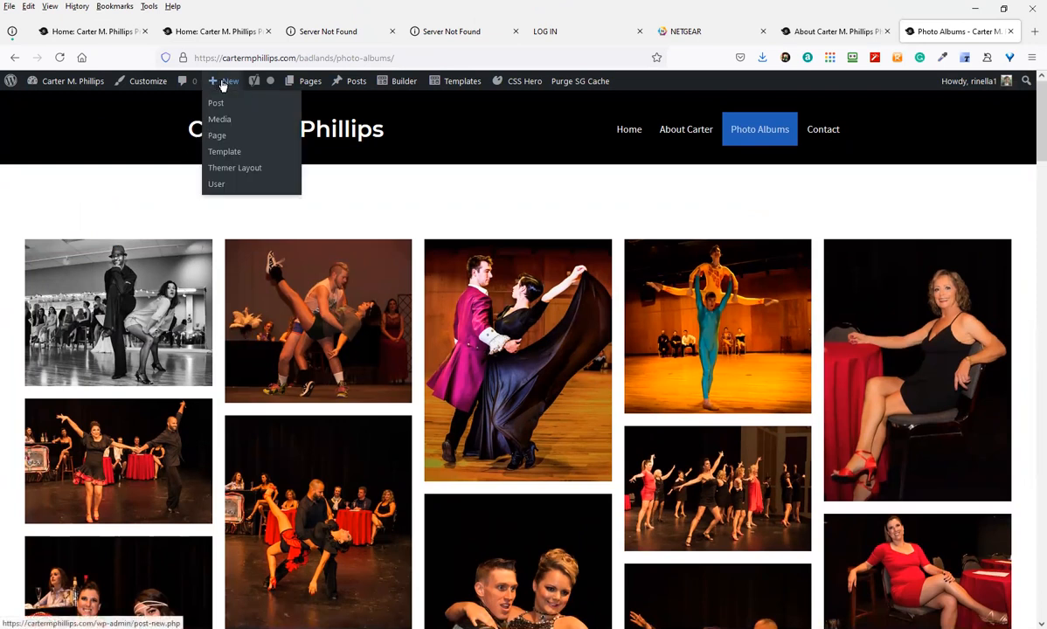
pyautogui.click(218, 138)
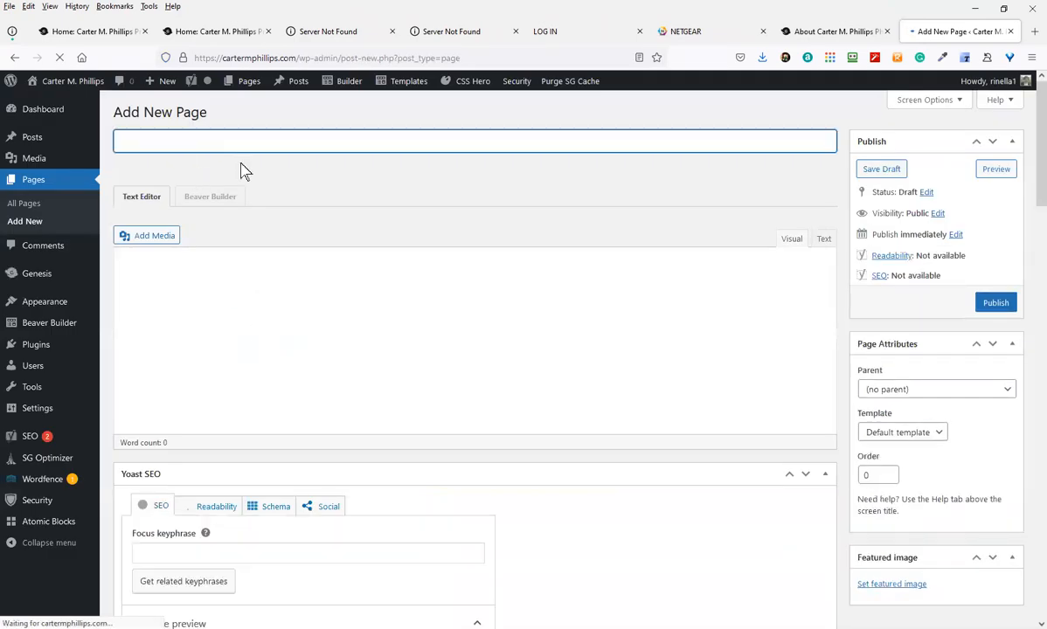
pyautogui.write('E')
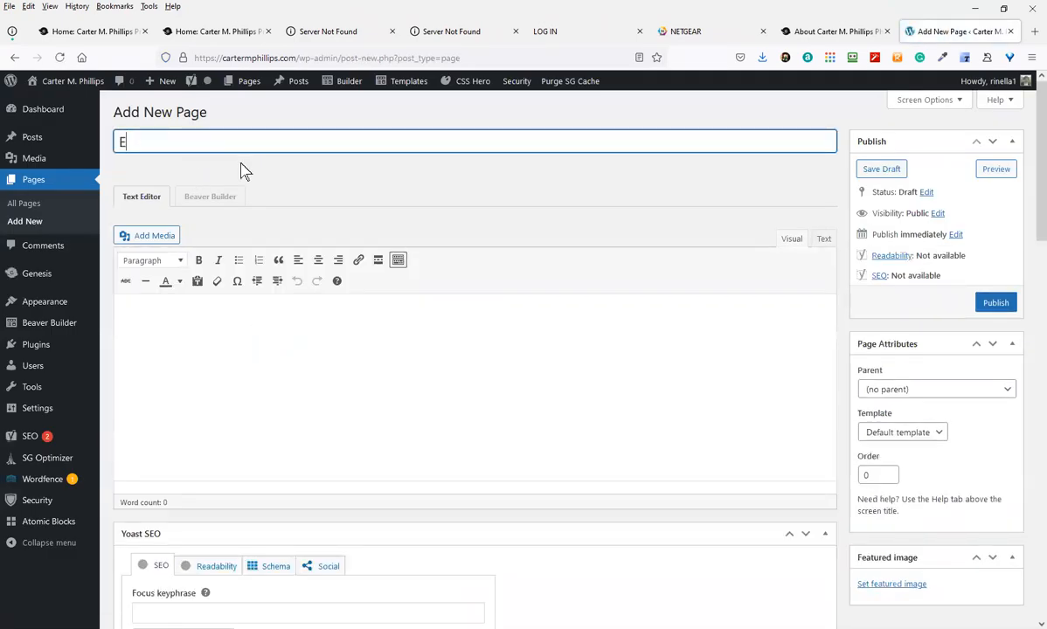
pyautogui.write('thiopia')
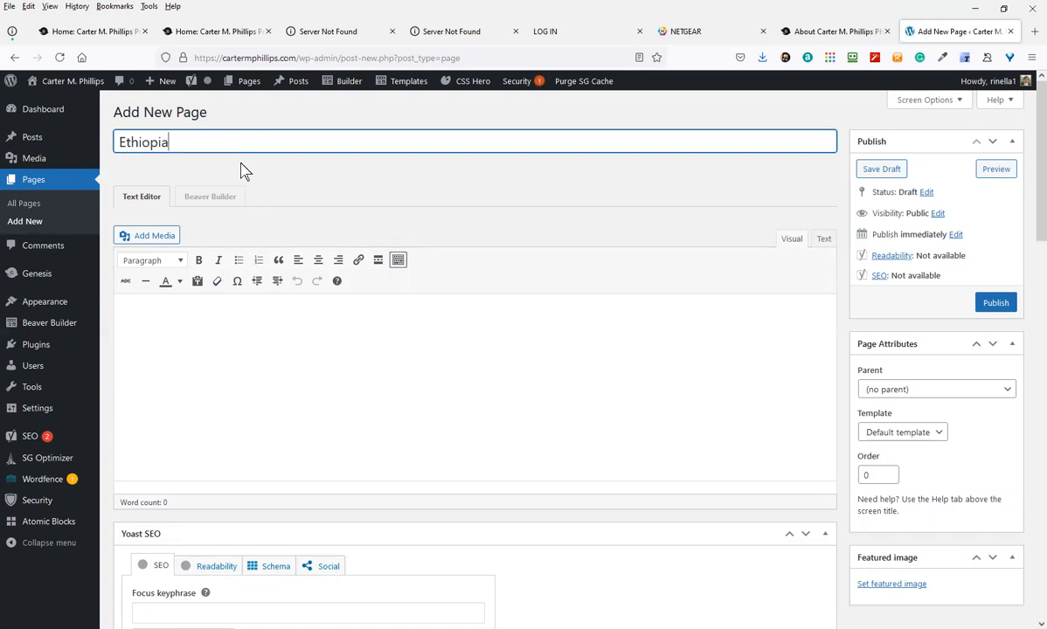
pyautogui.press('Return')
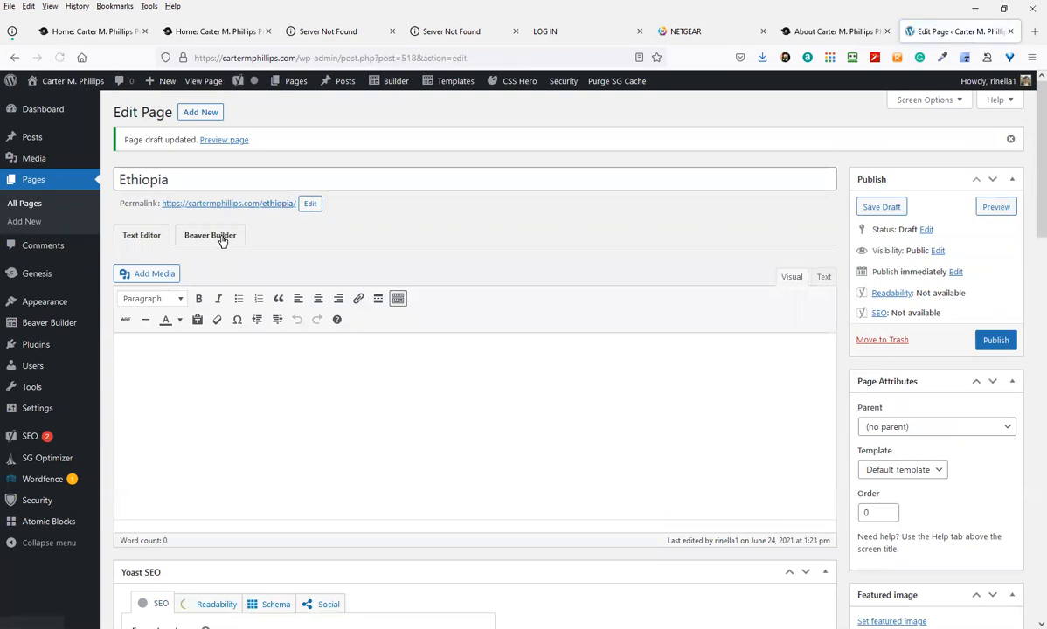
pyautogui.click(210, 236)
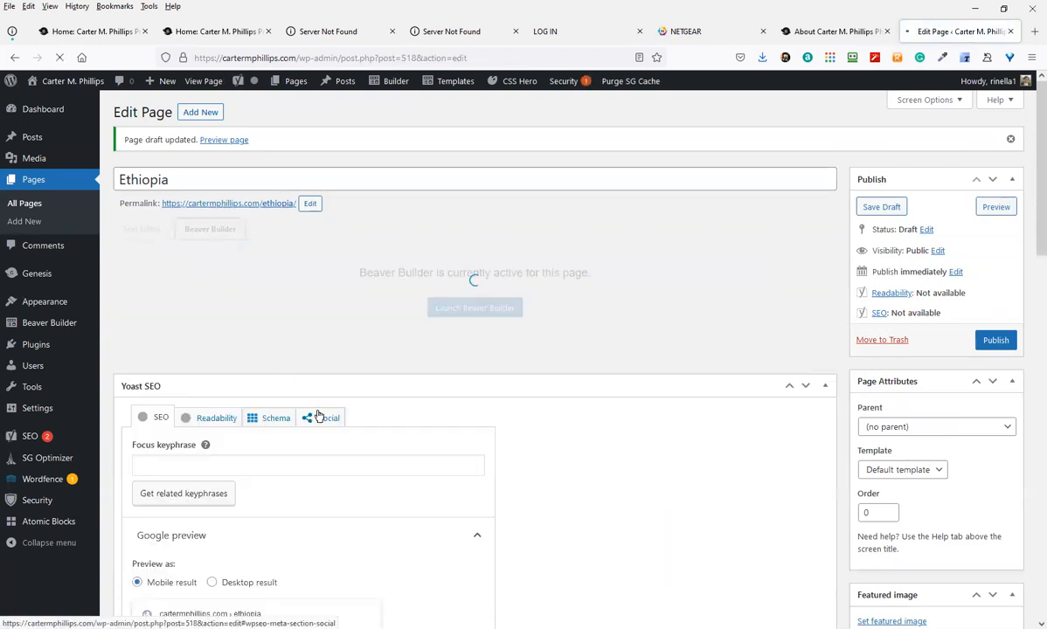
pyautogui.scroll(-1, 316, 413)
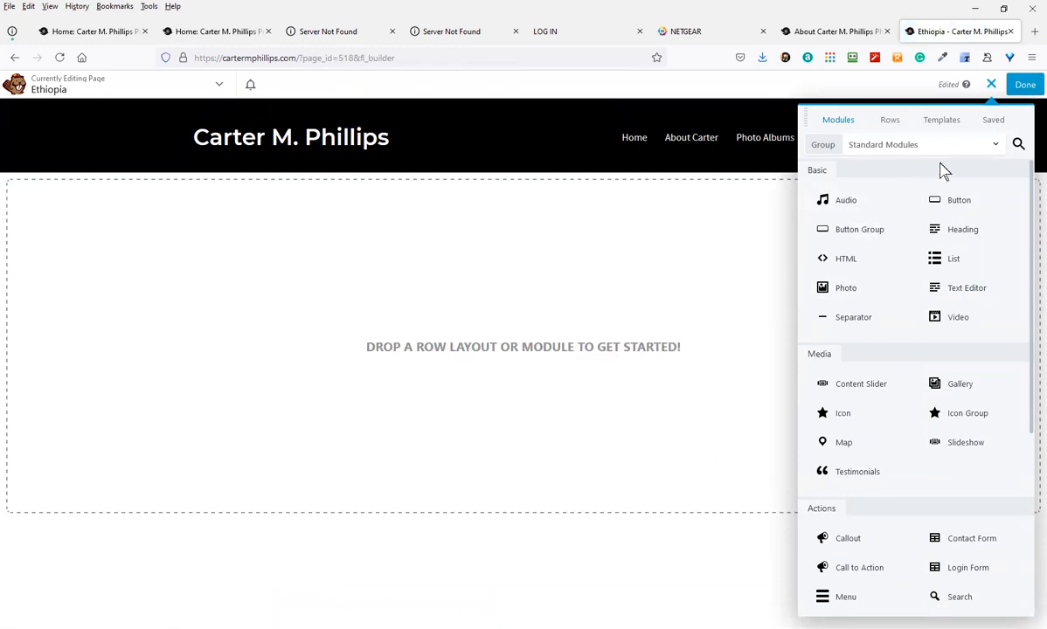
# Browse the Landing Pages template group and apply the Foto template to the Ethiopia page
pyautogui.click(944, 121)
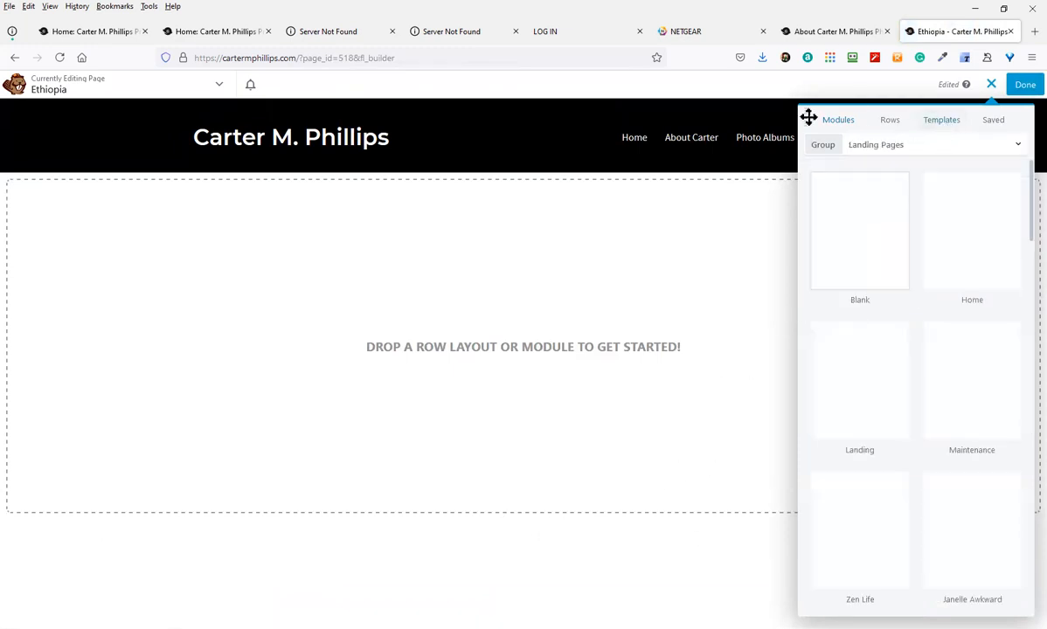
pyautogui.click(879, 122)
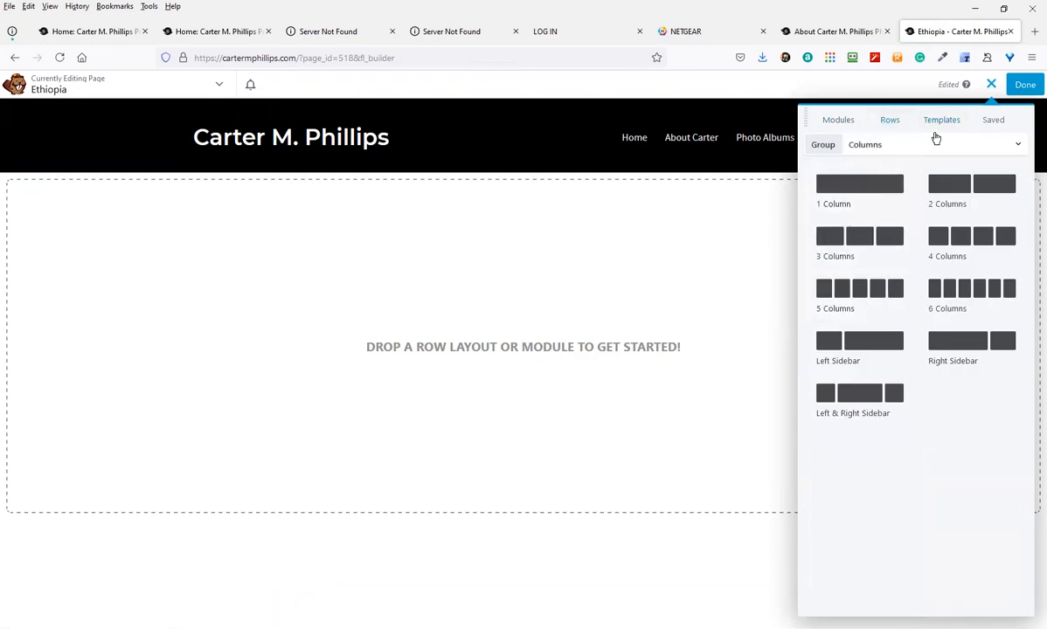
pyautogui.click(947, 122)
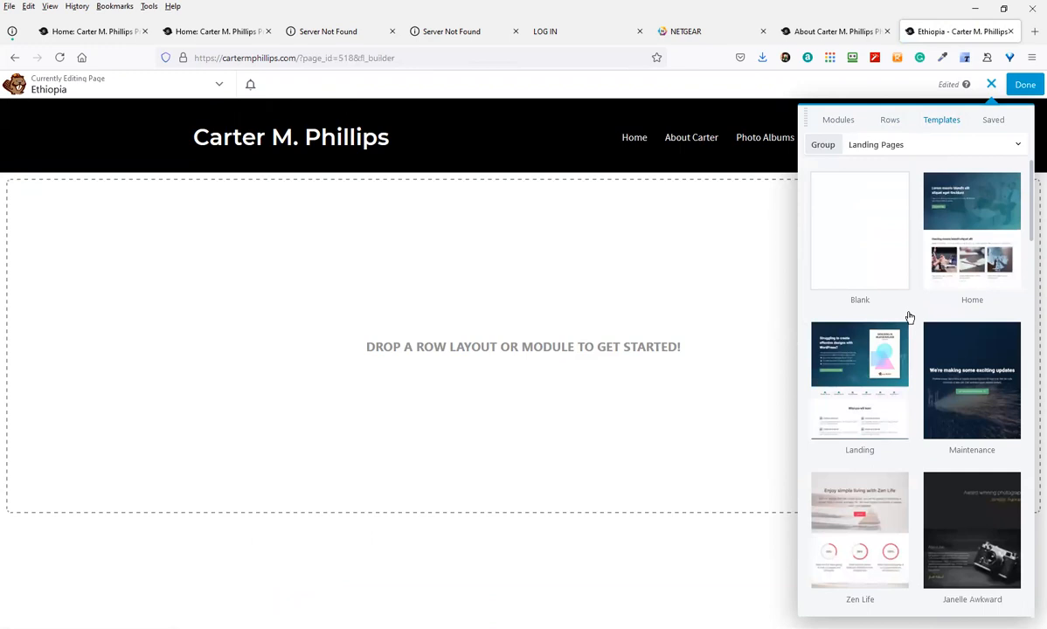
pyautogui.click(932, 150)
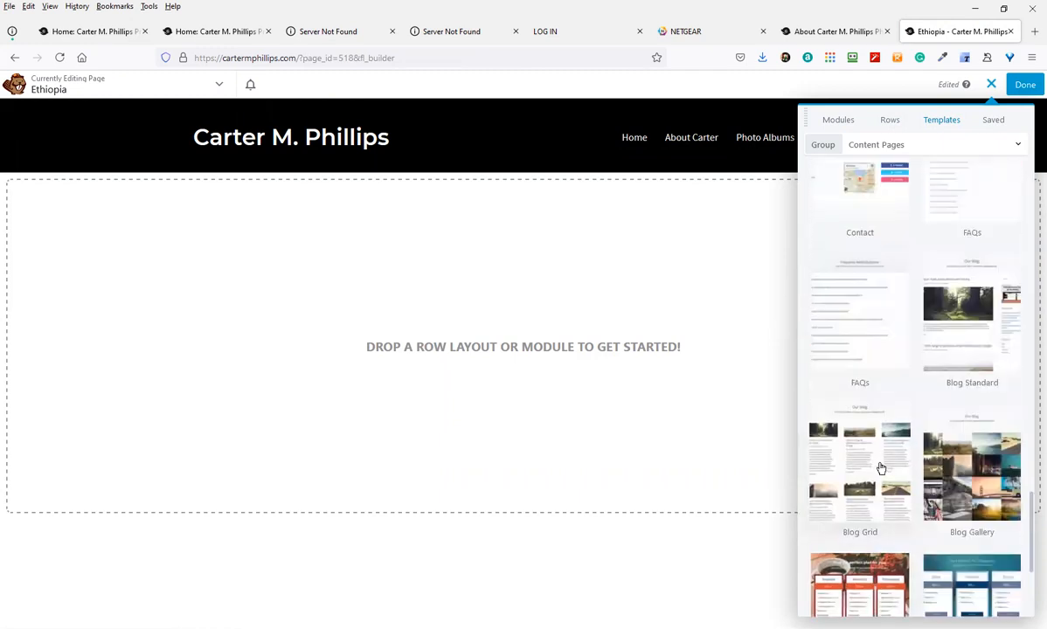
pyautogui.scroll(2, 881, 464)
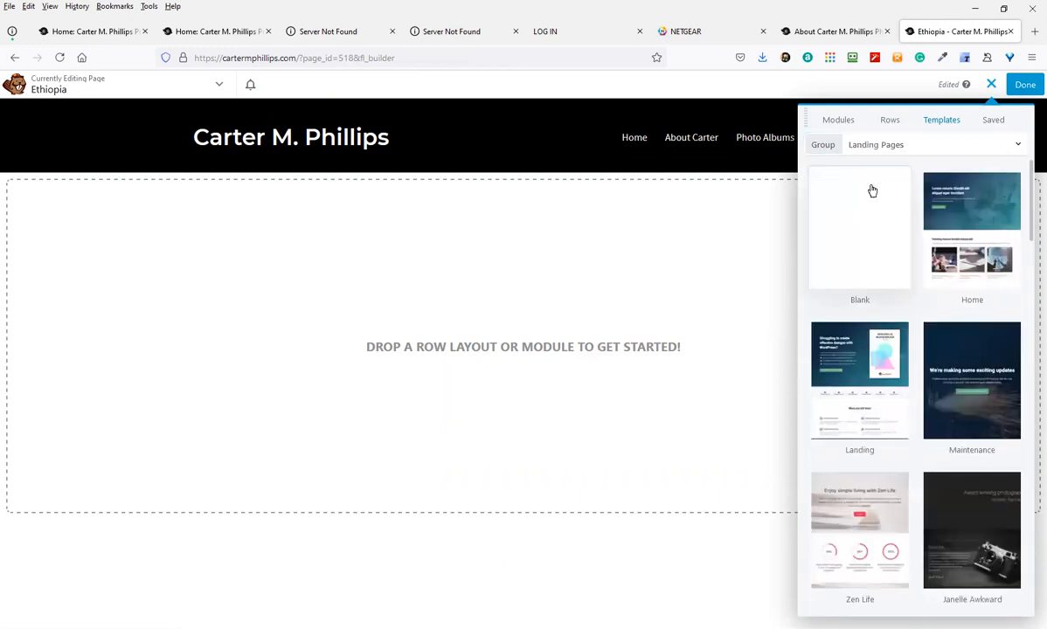
pyautogui.scroll(-16, 979, 446)
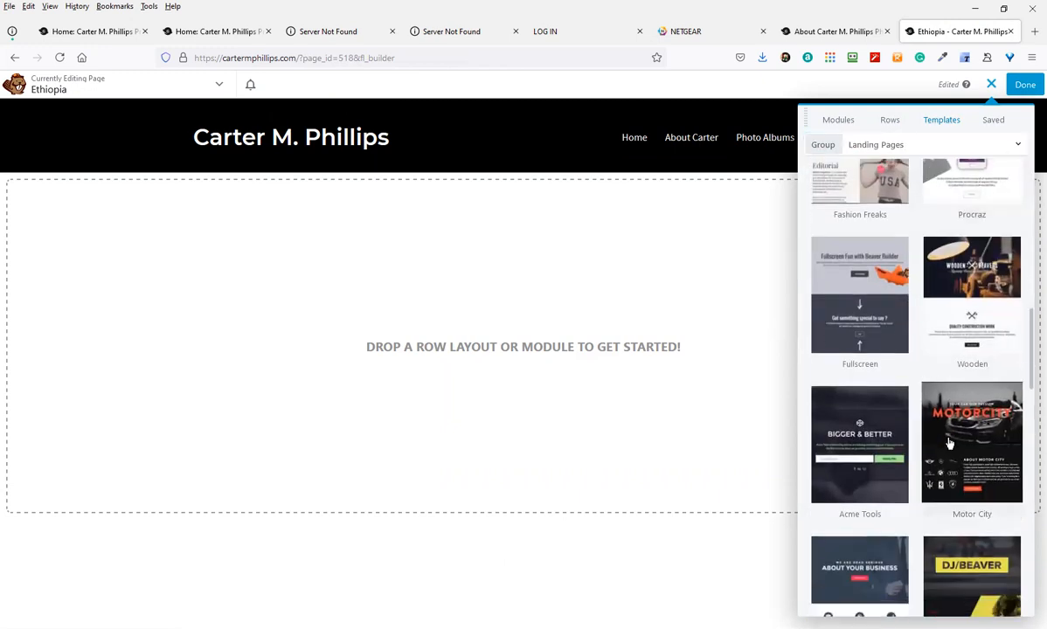
pyautogui.scroll(-16, 951, 444)
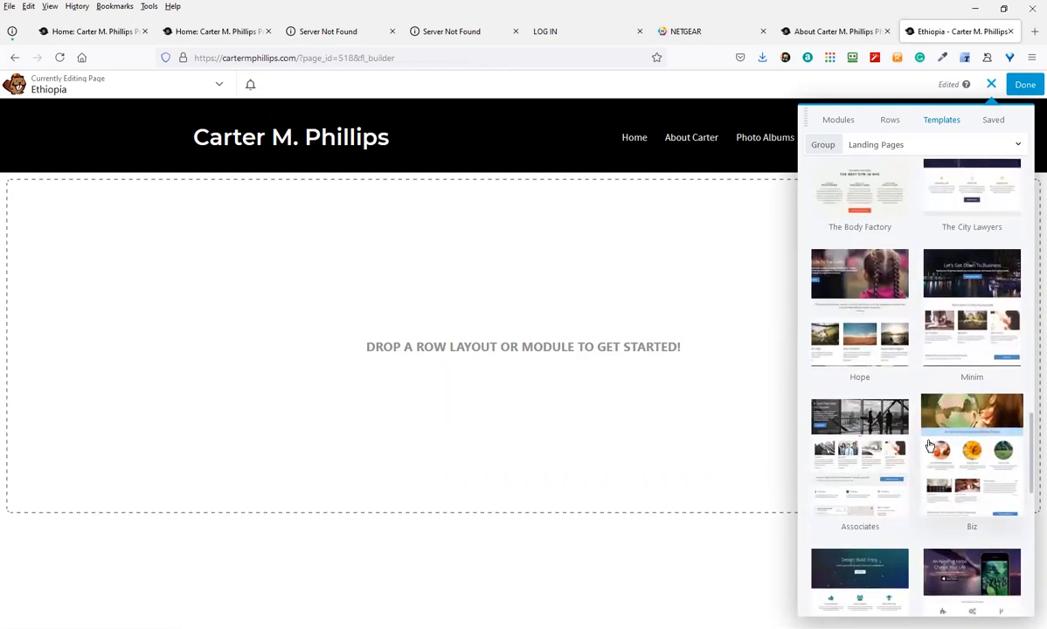
pyautogui.scroll(-10, 930, 447)
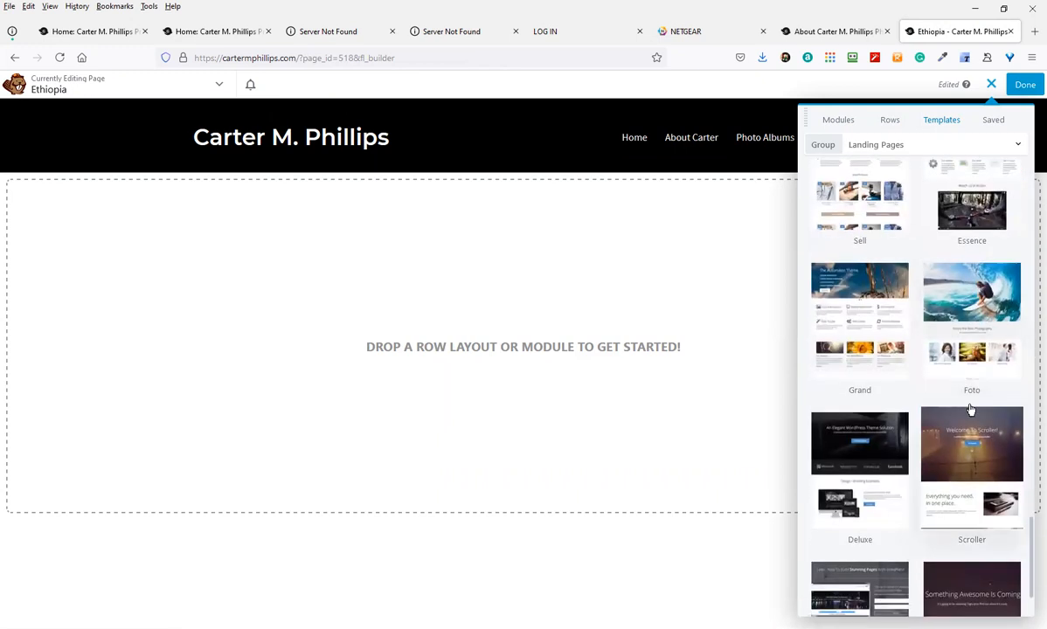
pyautogui.click(959, 299)
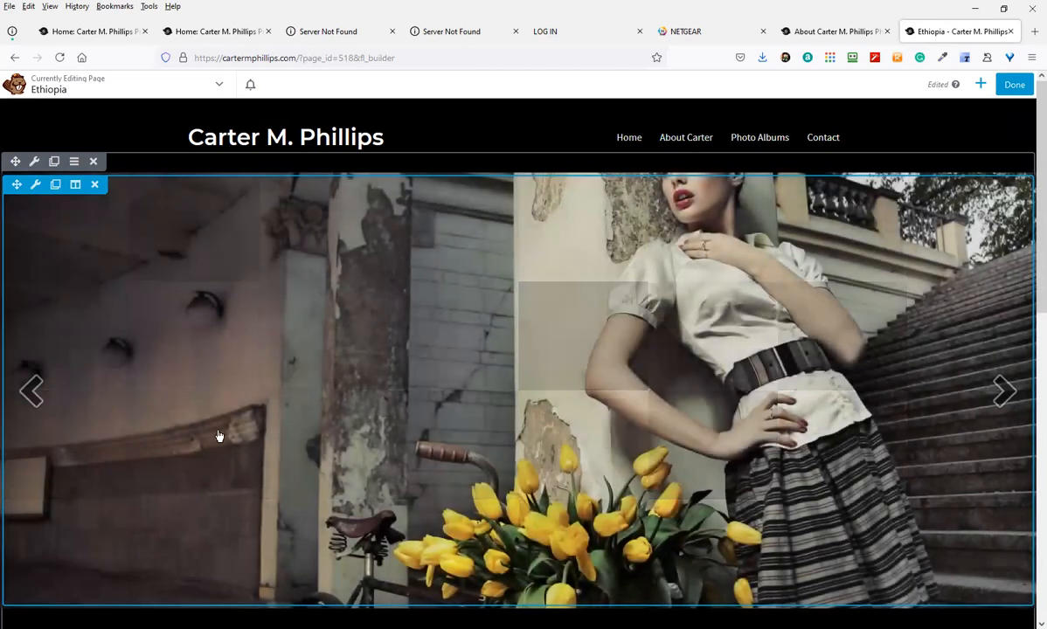
# Change the Slideshow module's photo source from the SmugMug feed to Media Library
pyautogui.scroll(-5, 316, 423)
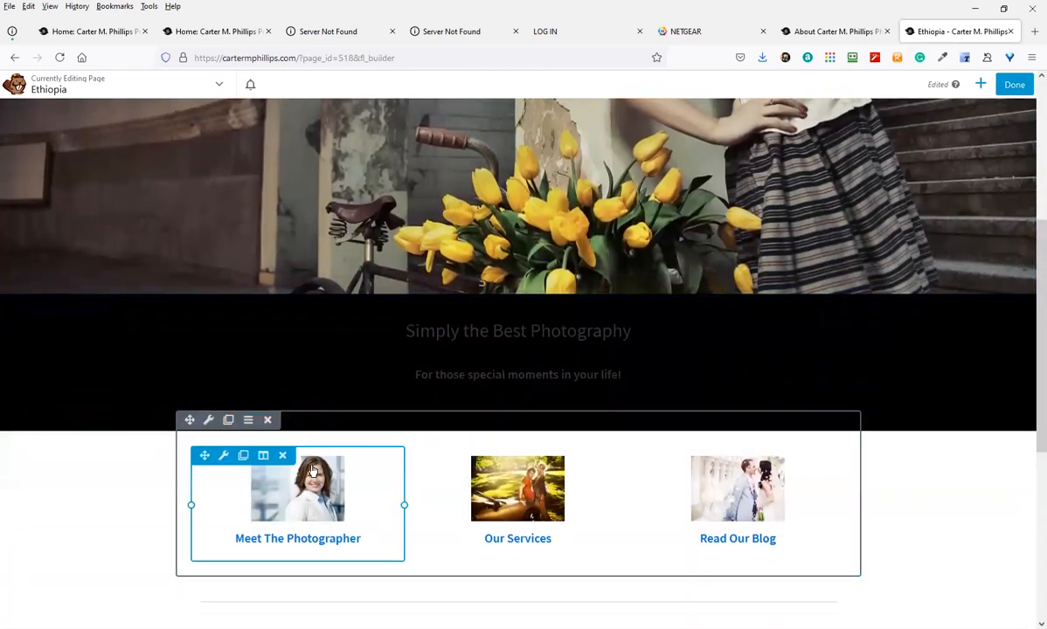
pyautogui.scroll(3, 313, 470)
pyautogui.click(177, 322)
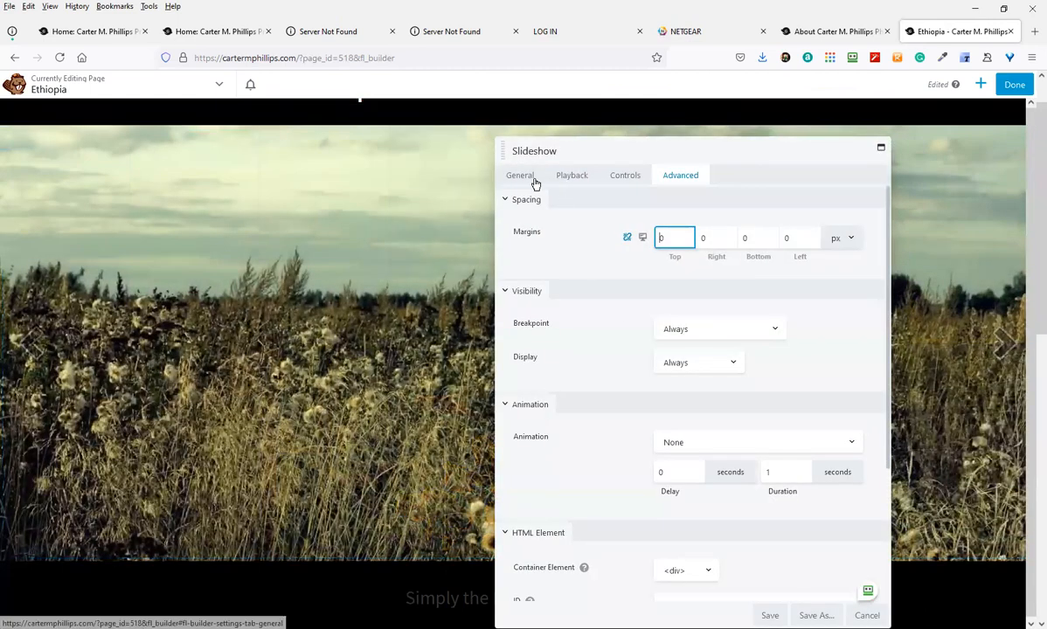
pyautogui.click(529, 179)
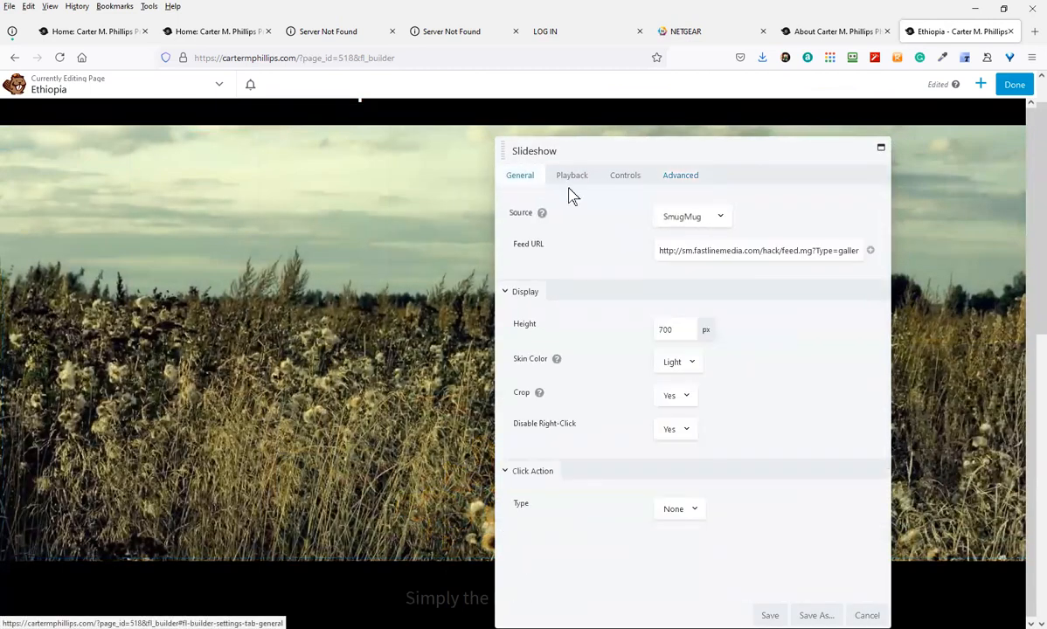
pyautogui.click(869, 251)
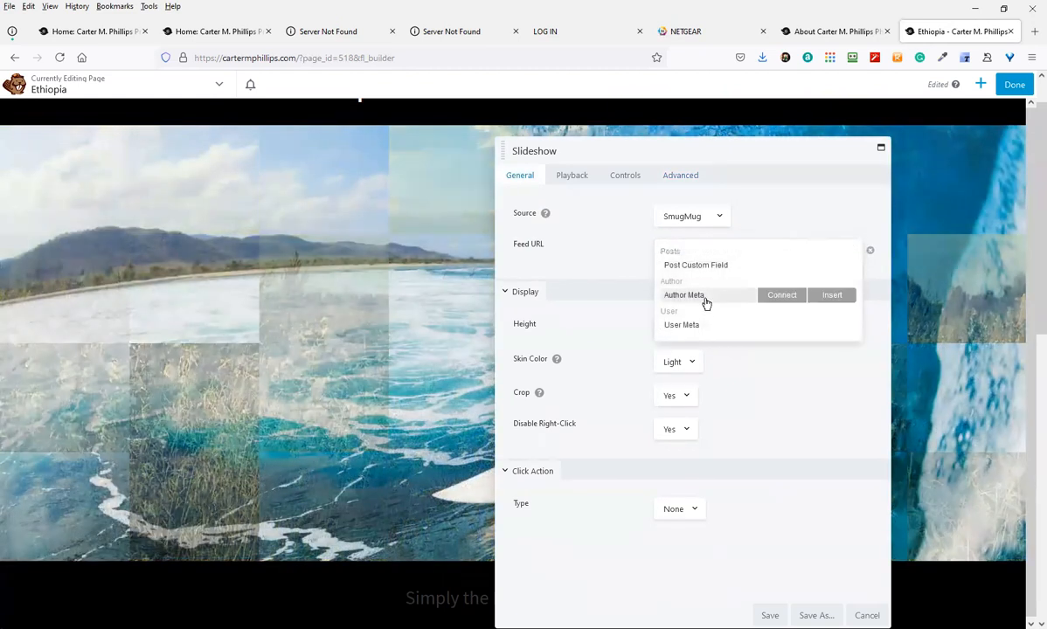
pyautogui.click(682, 224)
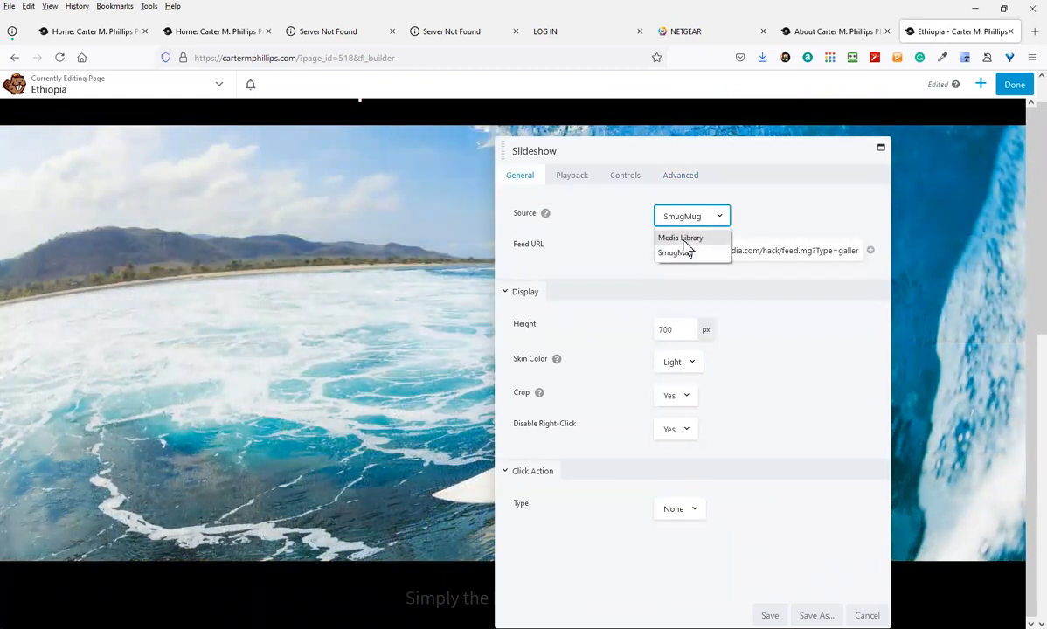
pyautogui.click(681, 242)
# Load 20 Media Library photos, buffalo through dancer, into the slideshow and save it
pyautogui.click(725, 259)
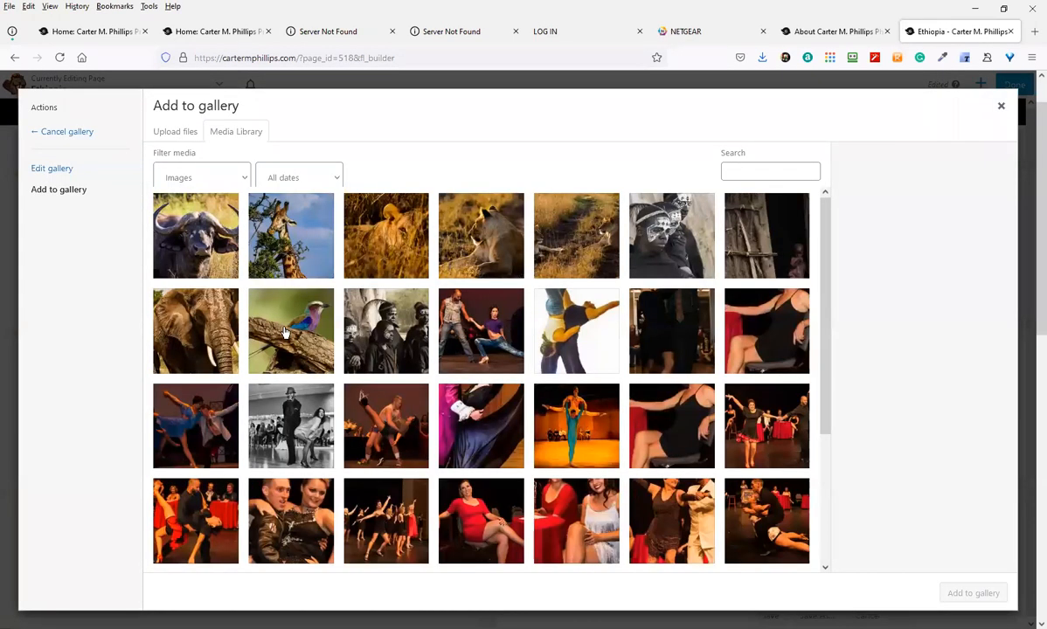
pyautogui.click(220, 276)
pyautogui.keyDown('shift'); pyautogui.click(662, 454); pyautogui.keyUp('shift')
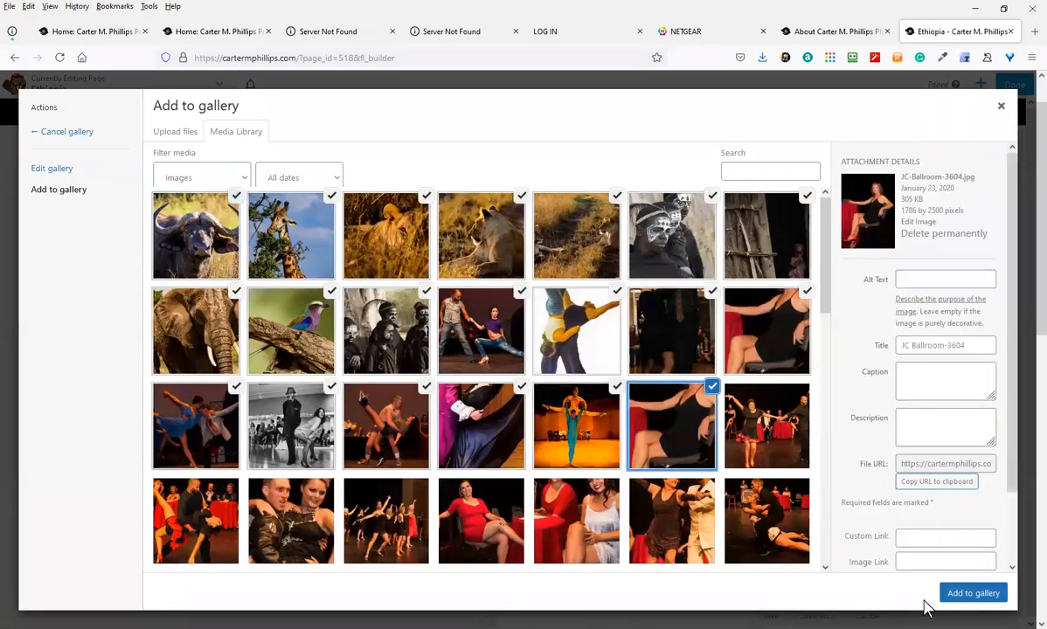
pyautogui.click(952, 594)
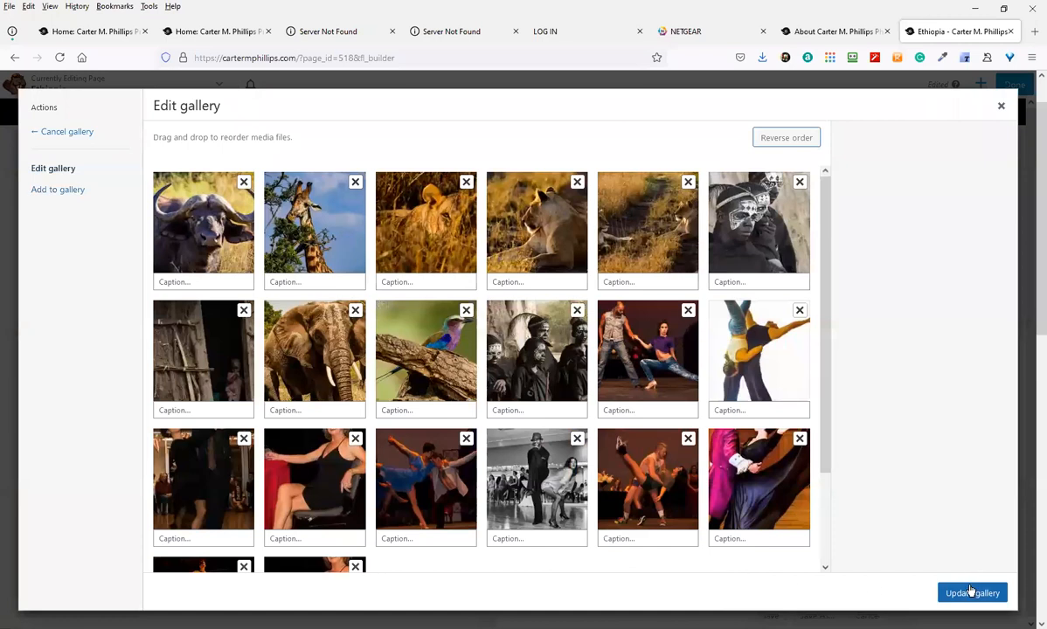
pyautogui.click(970, 593)
pyautogui.click(769, 615)
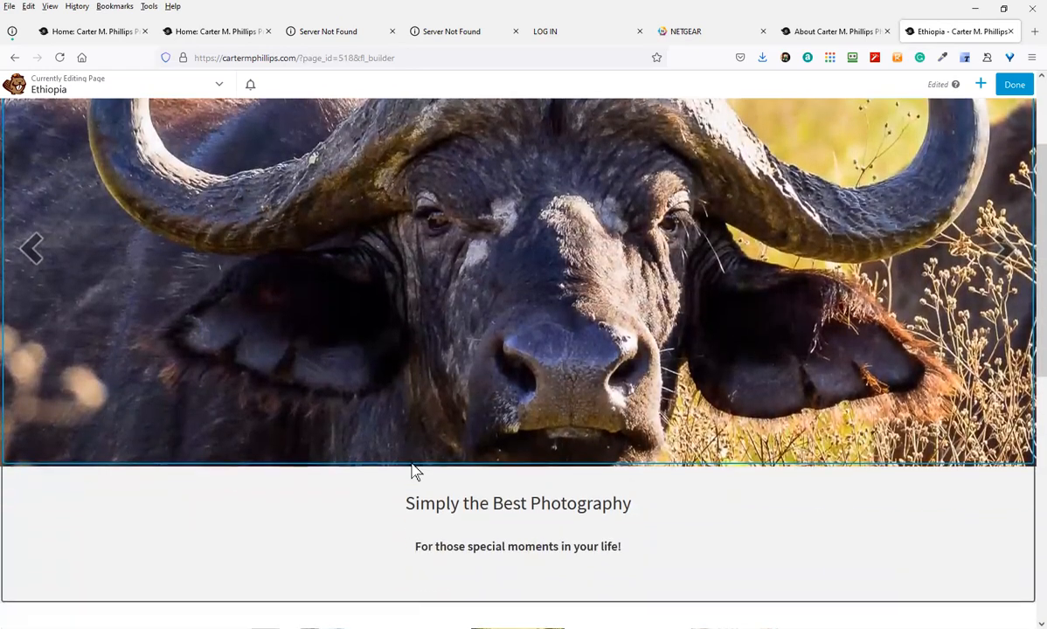
pyautogui.scroll(-3, 417, 444)
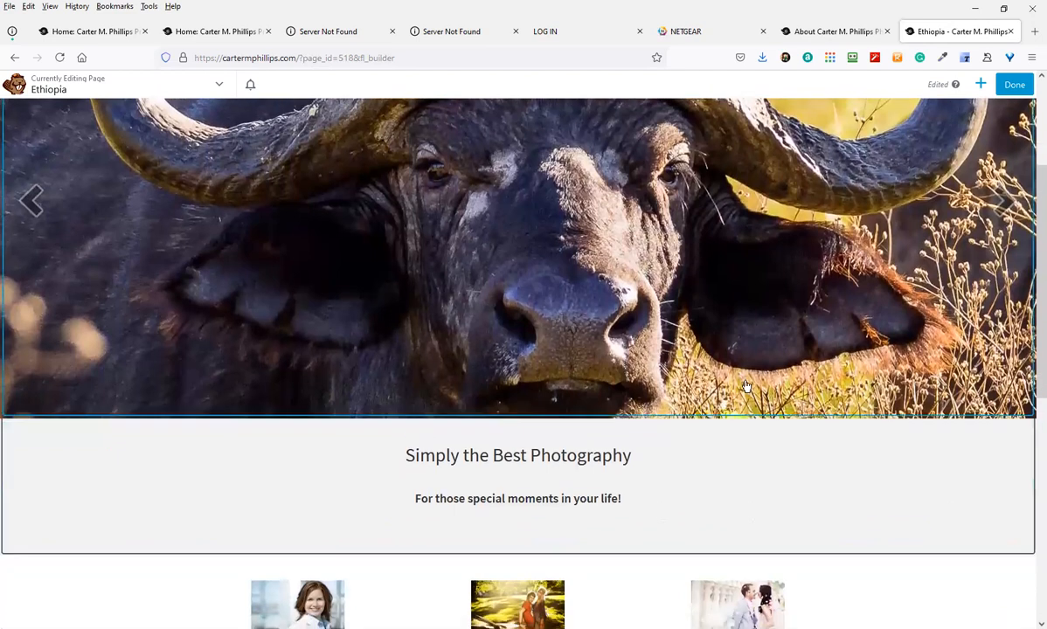
# Add a new one-column row below the text row
pyautogui.click(981, 84)
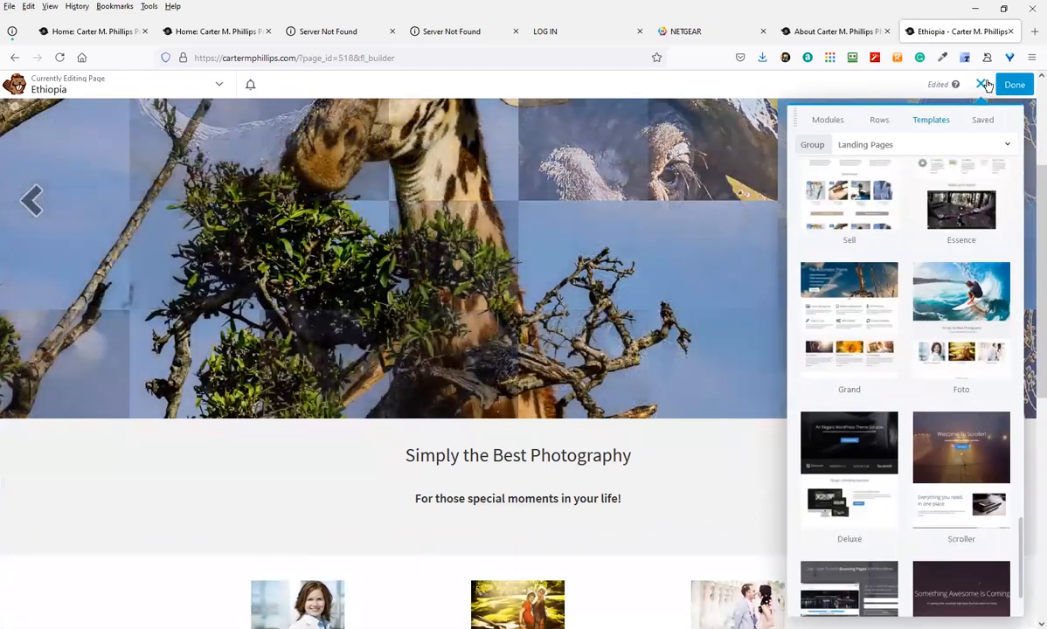
pyautogui.click(876, 122)
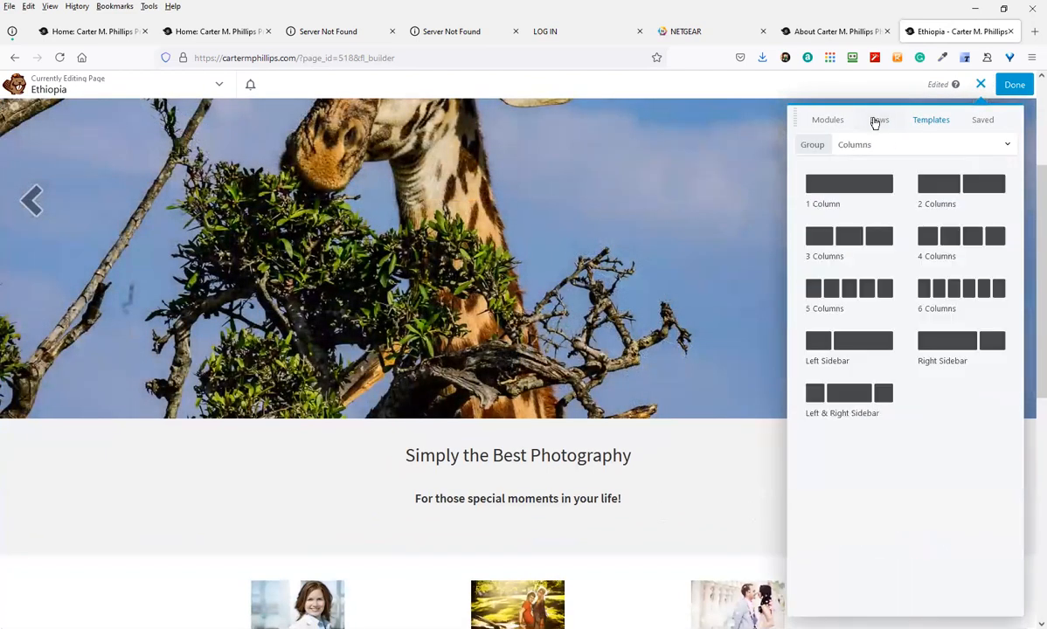
pyautogui.moveTo(864, 172); pyautogui.dragTo(613, 543)
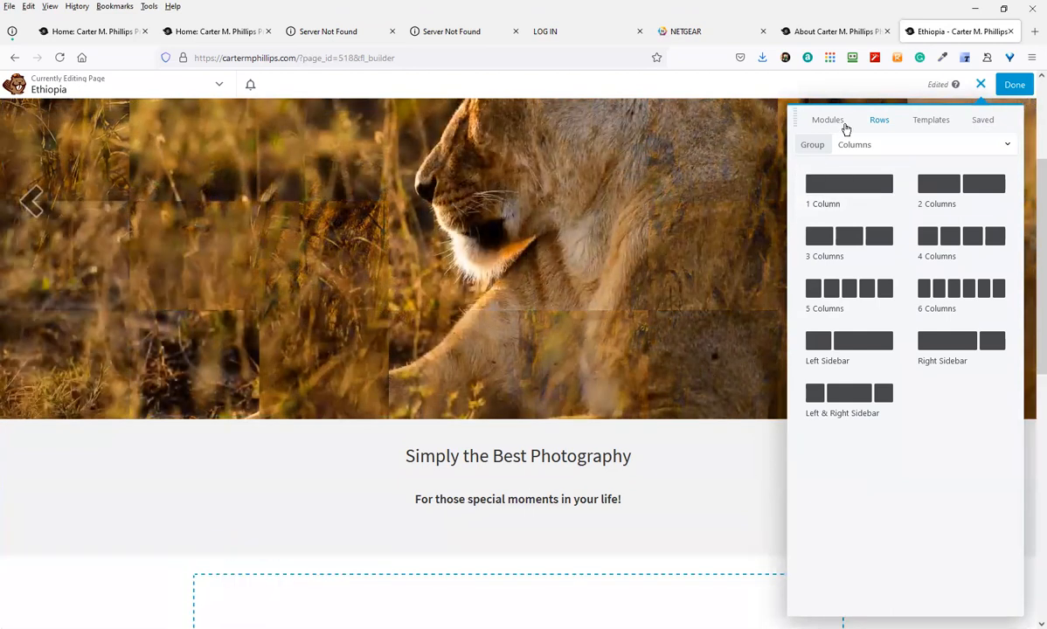
# Place a Gallery module in the new top row with its layout set to Collage
pyautogui.click(836, 122)
pyautogui.moveTo(930, 379); pyautogui.dragTo(381, 545)
pyautogui.moveTo(434, 228); pyautogui.dragTo(398, 194)
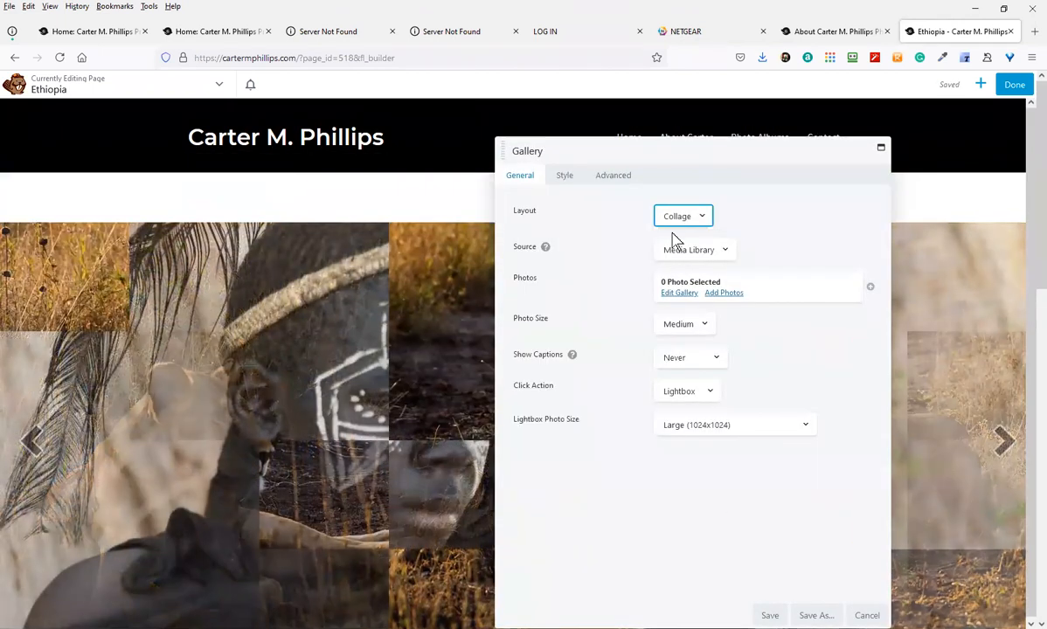
# Add 29 Media Library photos to the collage gallery: the buffalo, the dancer, and everything through the diver image
pyautogui.click(723, 294)
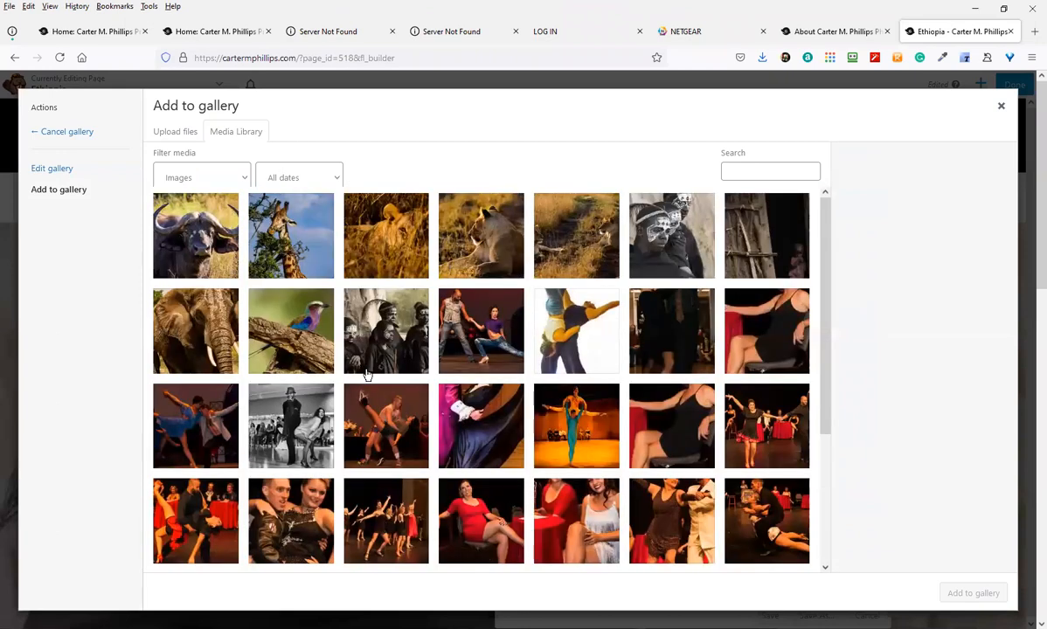
pyautogui.click(236, 276)
pyautogui.scroll(-5, 289, 420)
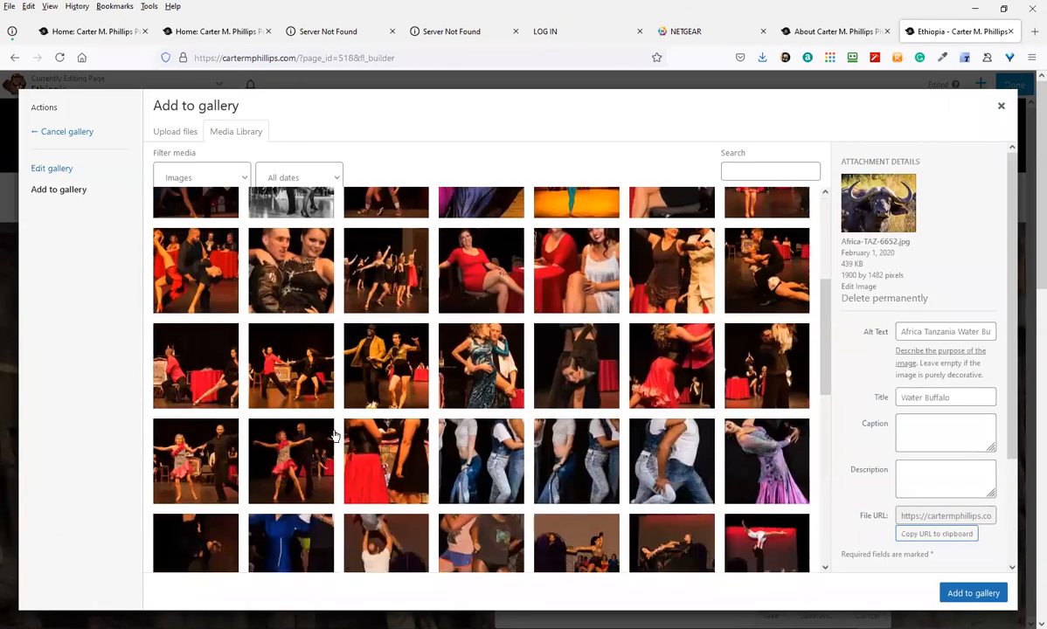
pyautogui.click(224, 419)
pyautogui.scroll(-3, 647, 498)
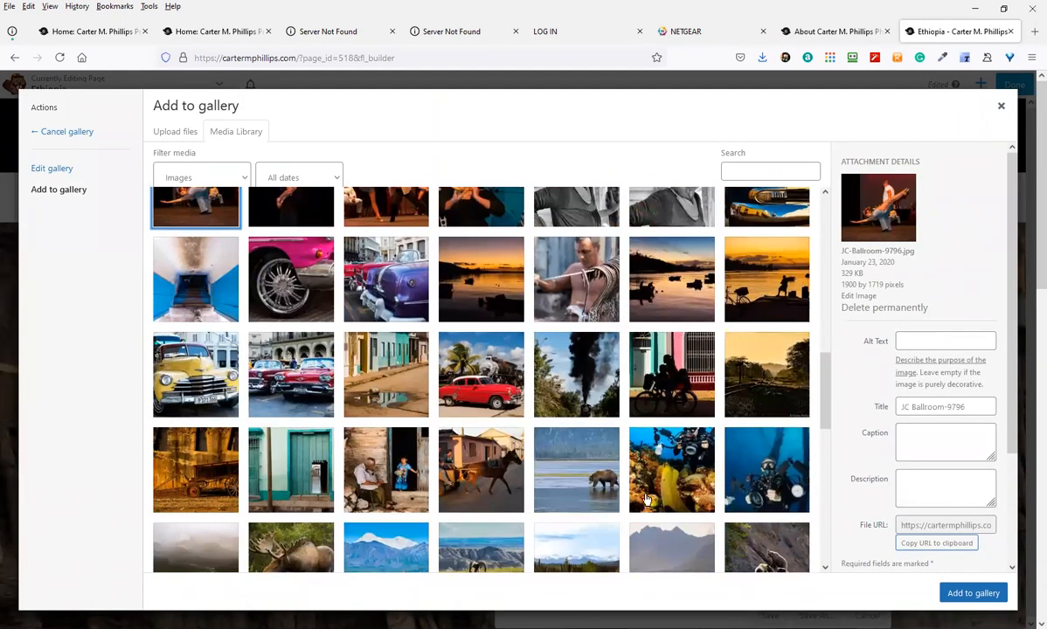
pyautogui.keyDown('shift'); pyautogui.click(763, 479); pyautogui.keyUp('shift')
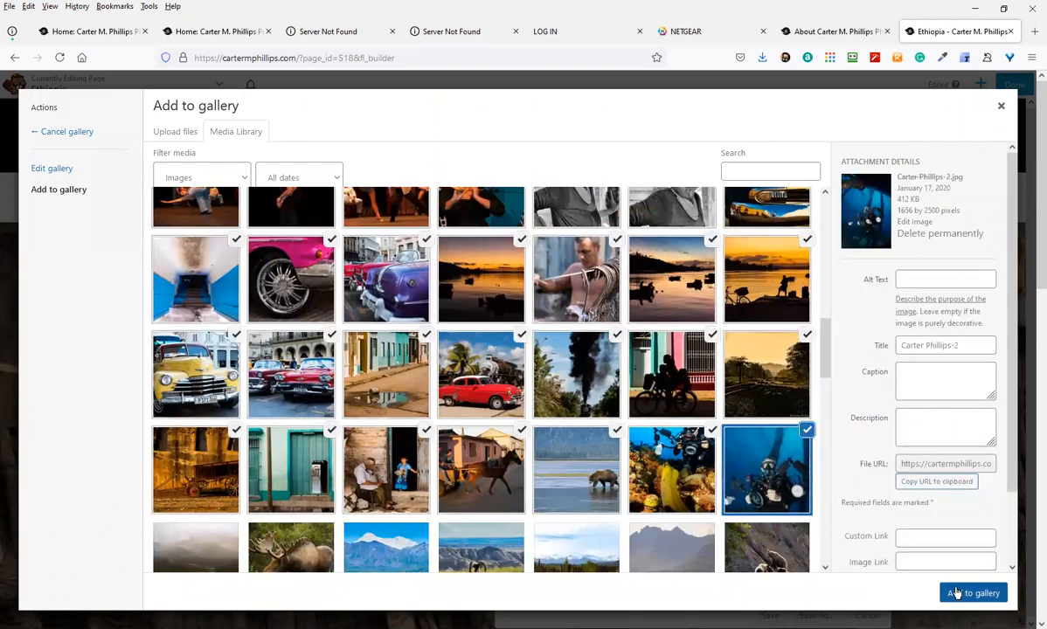
pyautogui.click(973, 593)
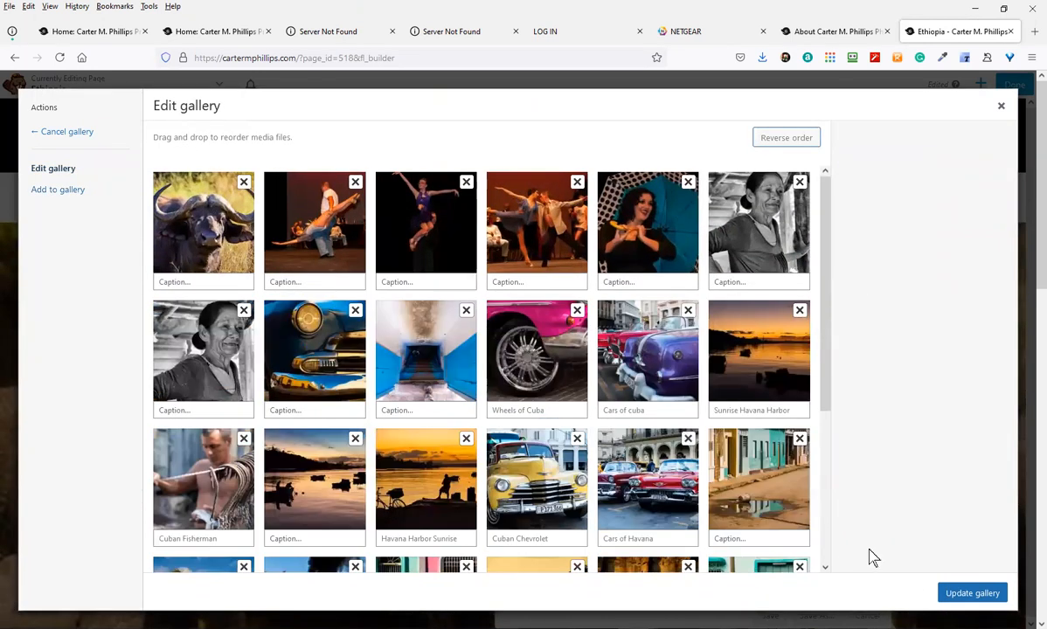
pyautogui.scroll(-3, 680, 405)
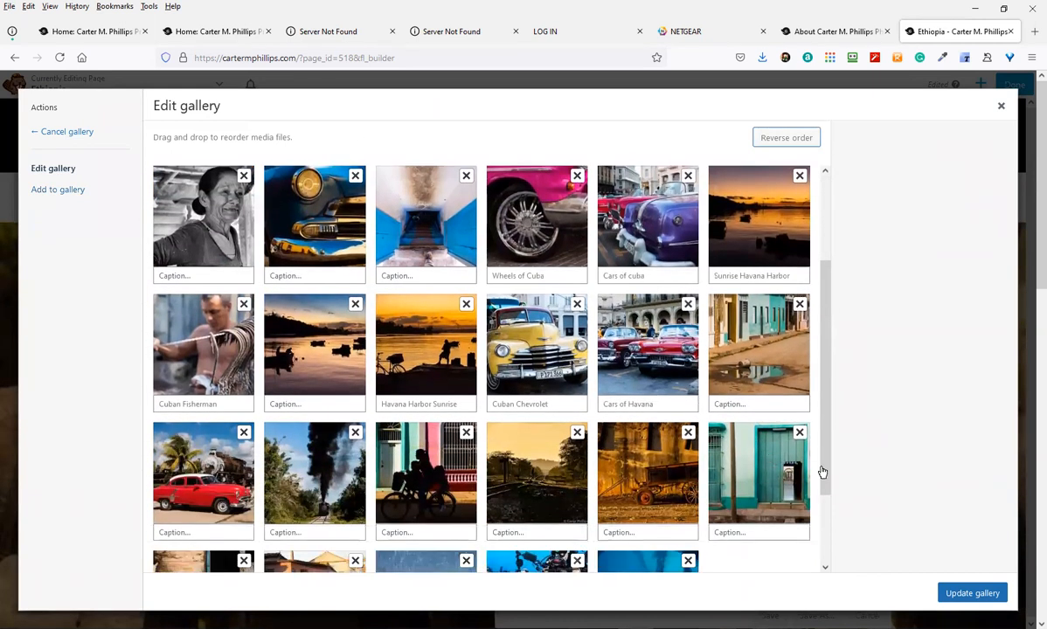
pyautogui.click(944, 591)
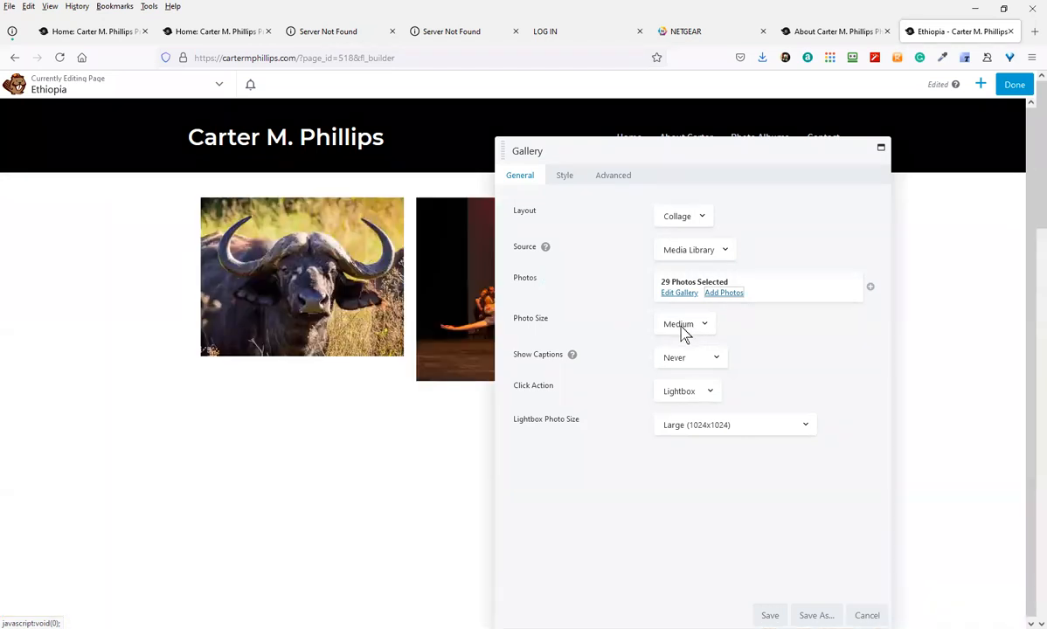
# Set the gallery photo size to Large and save the gallery settings
pyautogui.click(687, 328)
pyautogui.click(686, 380)
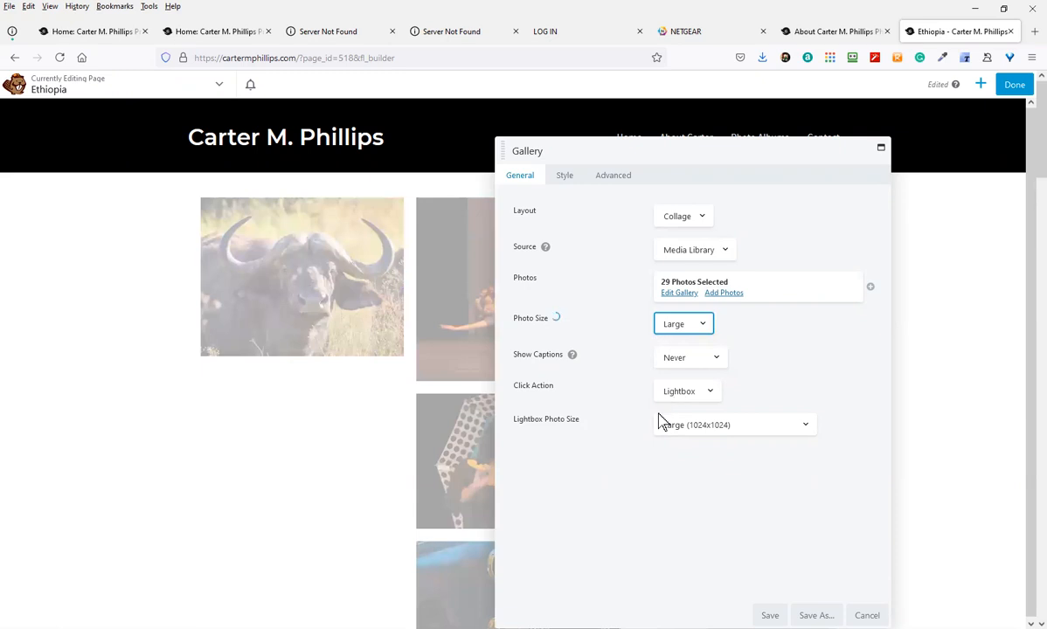
pyautogui.click(770, 616)
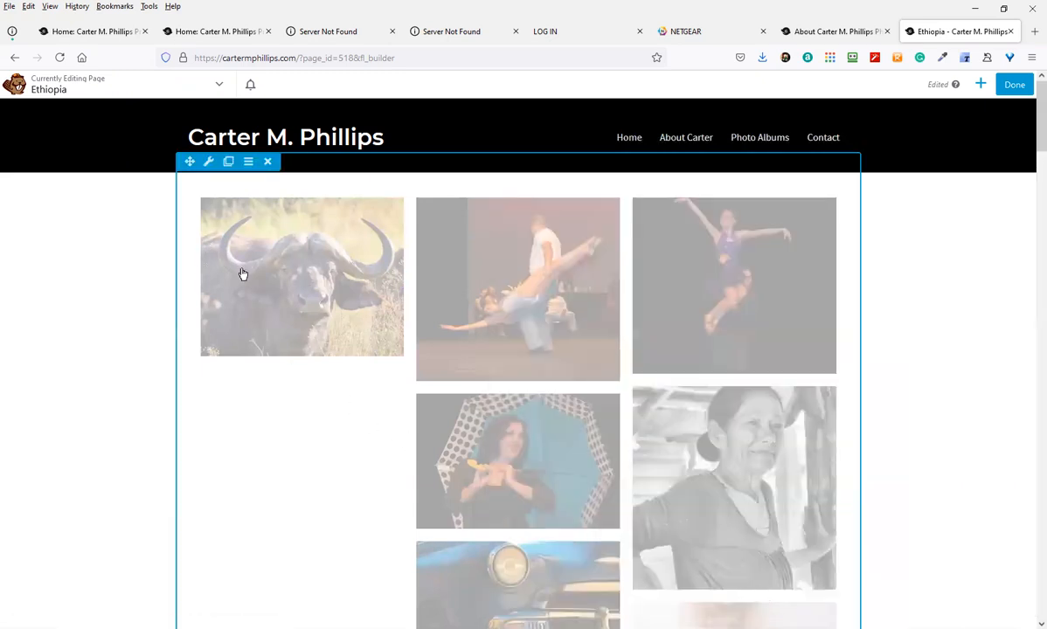
# Open Row Settings for the row holding the gallery, showing a Fixed 1100 px width
pyautogui.scroll(-3, 347, 374)
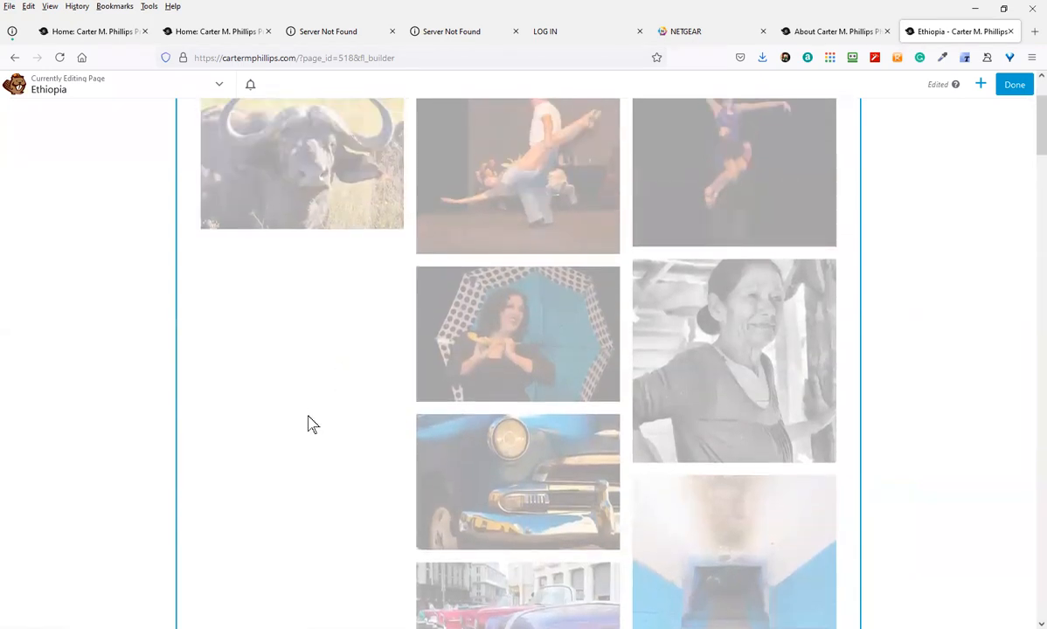
pyautogui.scroll(3, 313, 425)
pyautogui.scroll(1, 262, 368)
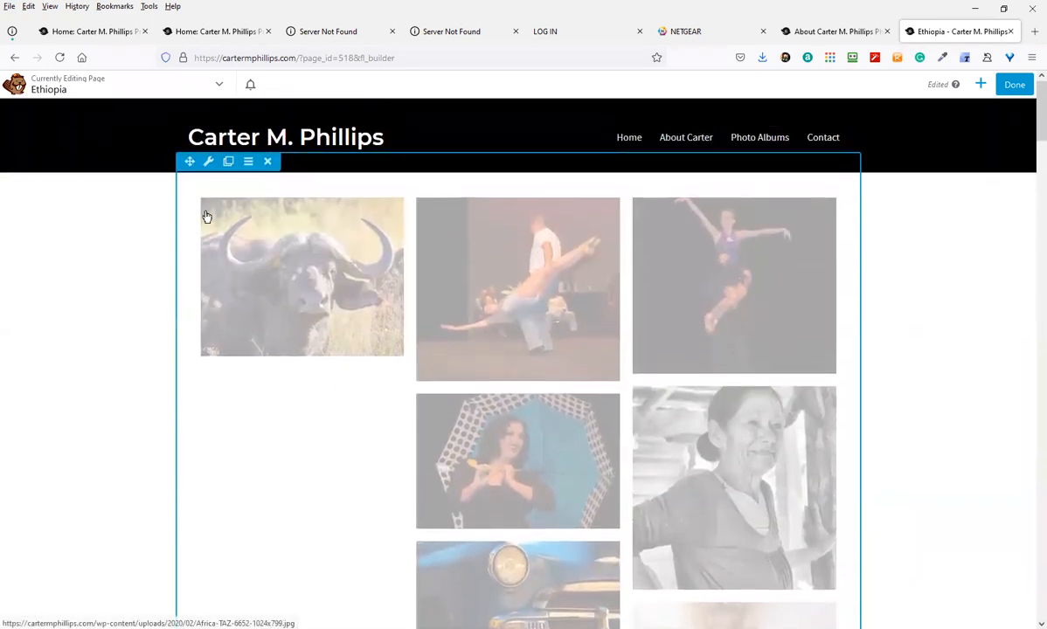
pyautogui.click(208, 163)
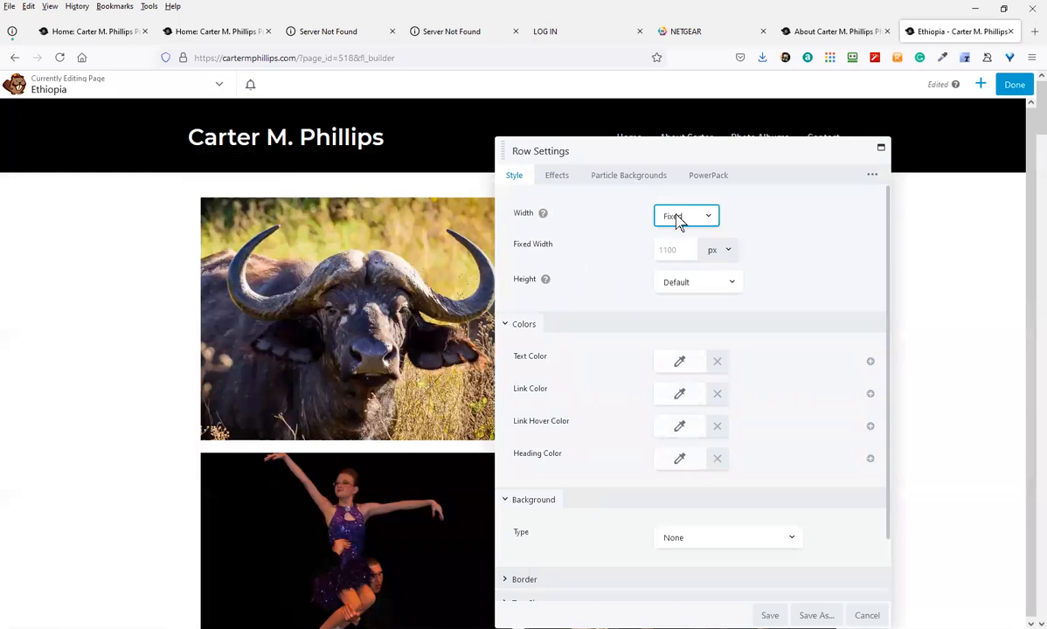
# Set the row Width and Content Width to Full Width and save
pyautogui.click(679, 218)
pyautogui.click(675, 254)
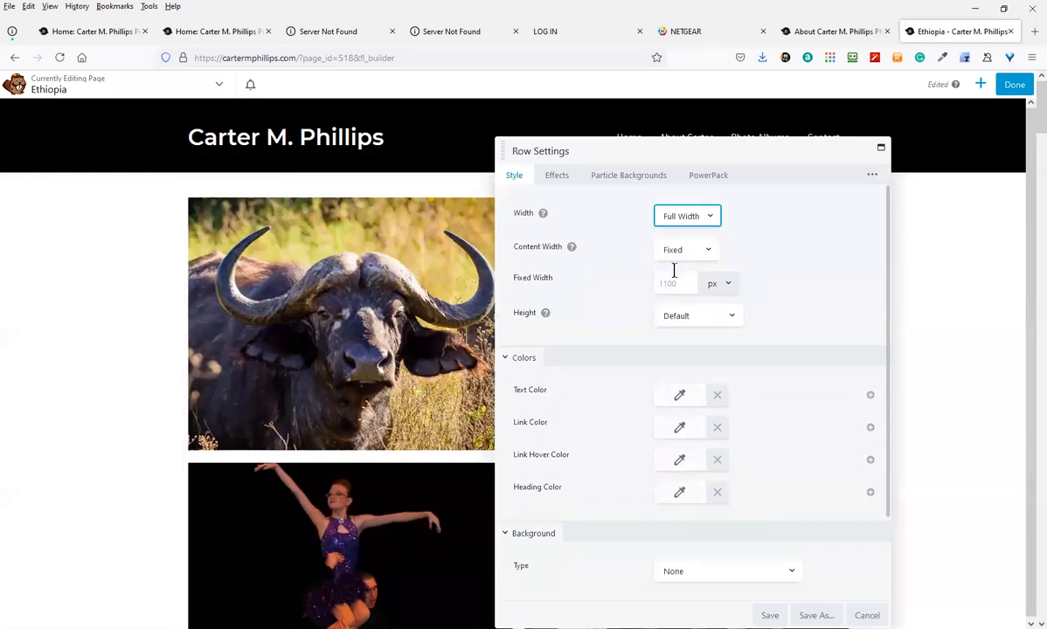
pyautogui.click(679, 259)
pyautogui.click(678, 288)
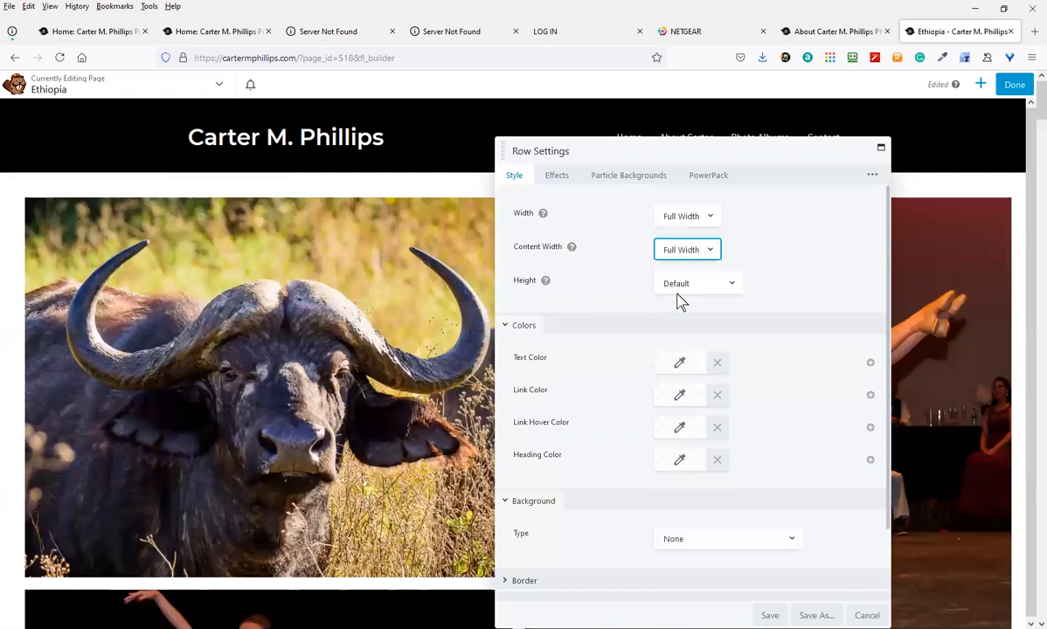
pyautogui.click(767, 615)
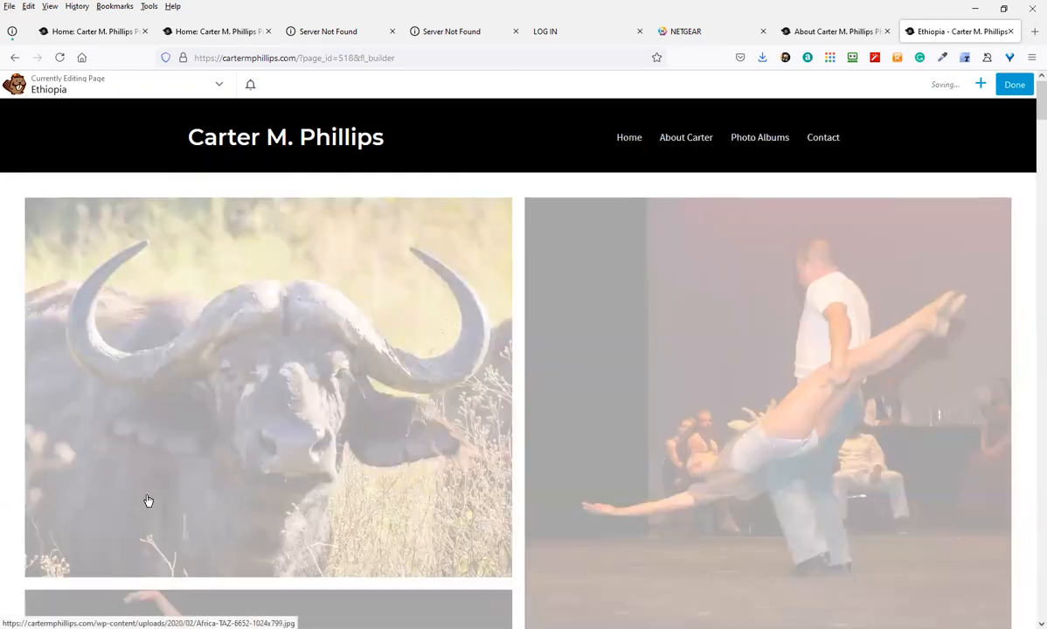
# Review the four-column full-width collage and reopen the gallery's 29-photo settings
pyautogui.scroll(-3, 175, 472)
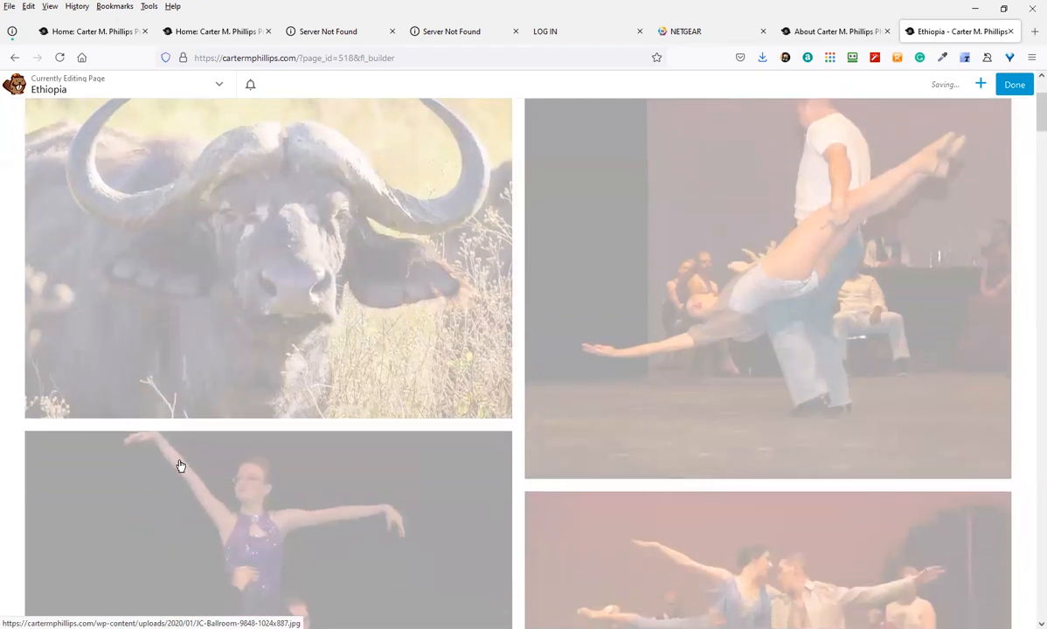
pyautogui.scroll(-7, 179, 463)
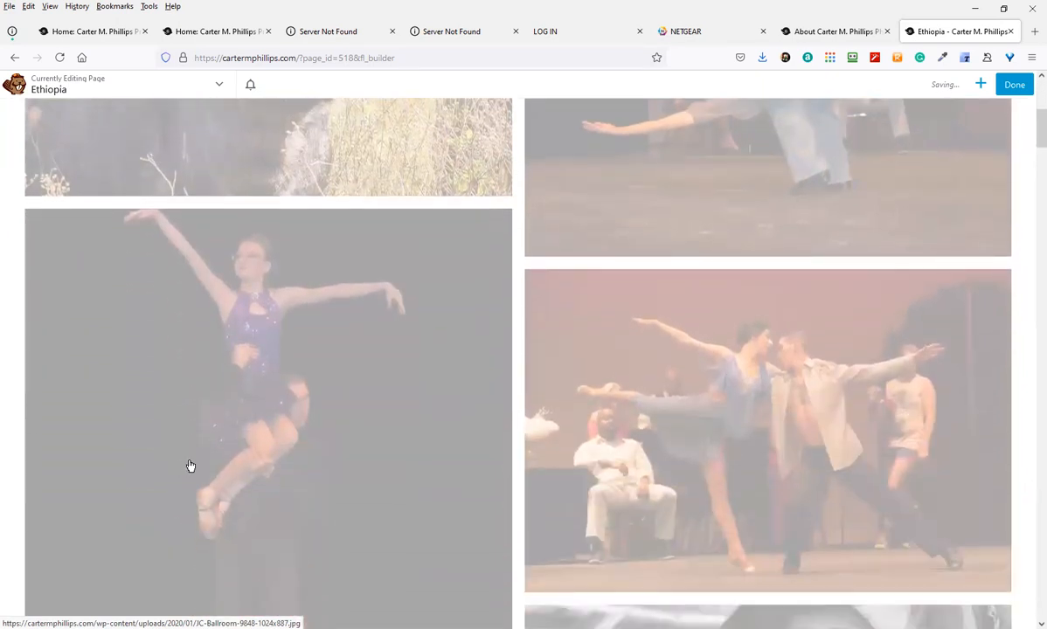
pyautogui.scroll(-3, 297, 453)
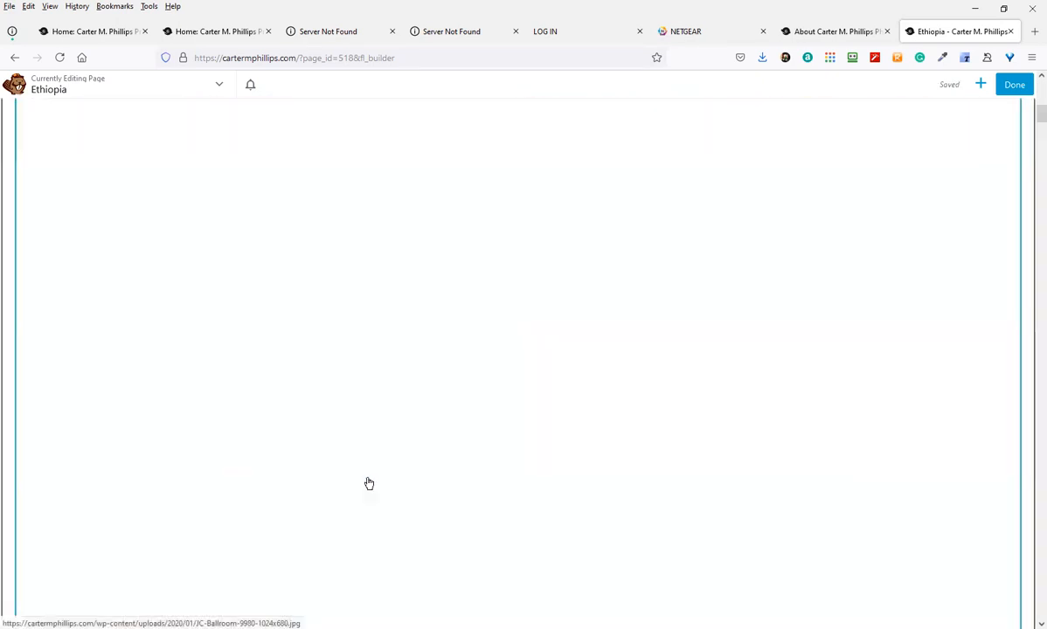
pyautogui.scroll(10, 365, 450)
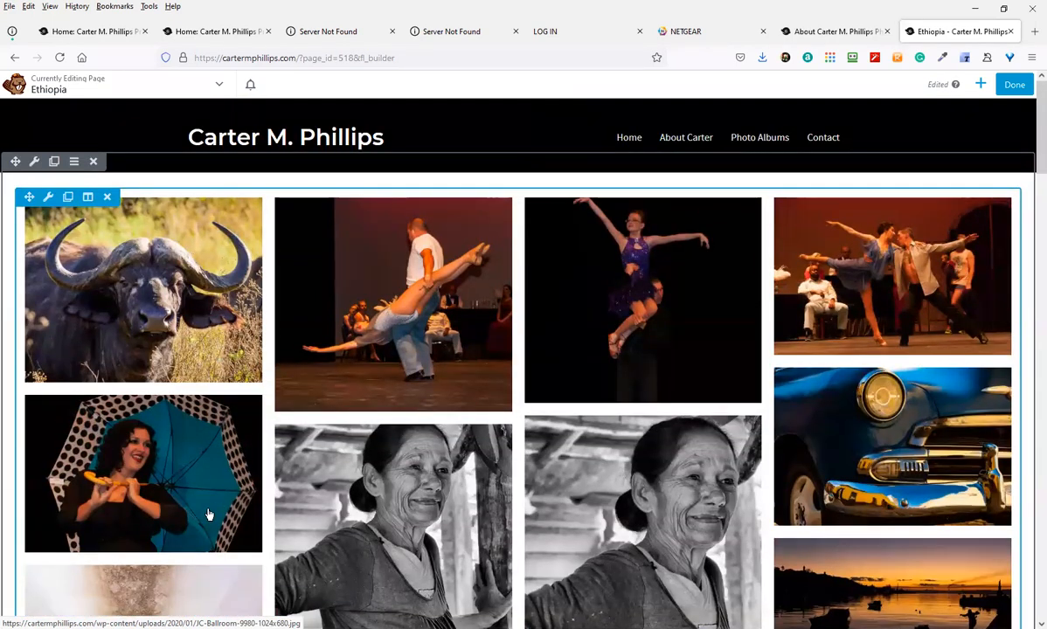
pyautogui.scroll(-5, 208, 515)
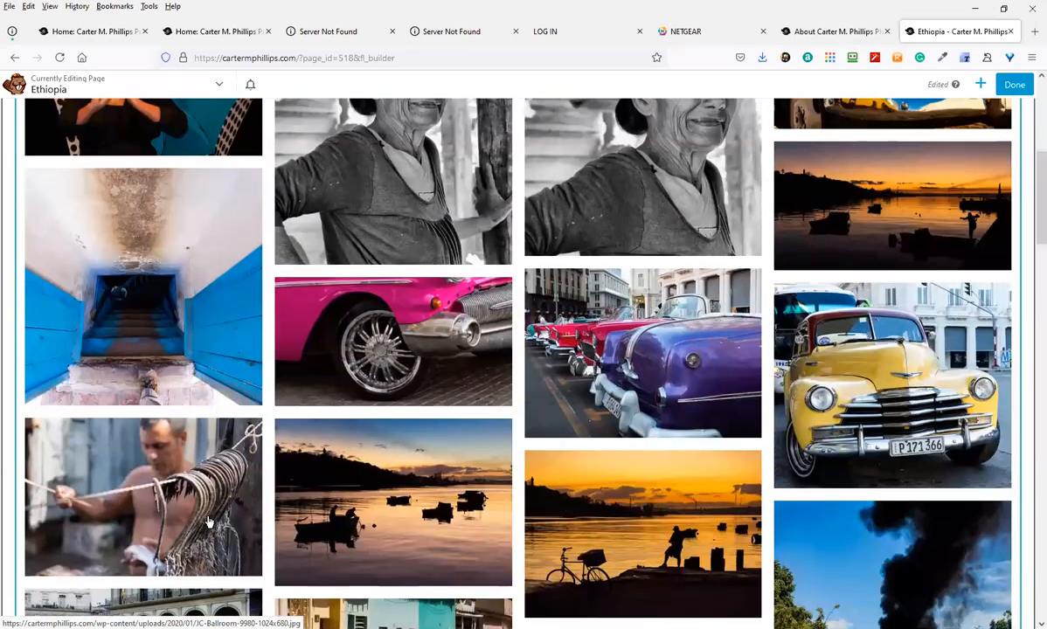
pyautogui.scroll(-2, 208, 522)
pyautogui.scroll(7, 184, 470)
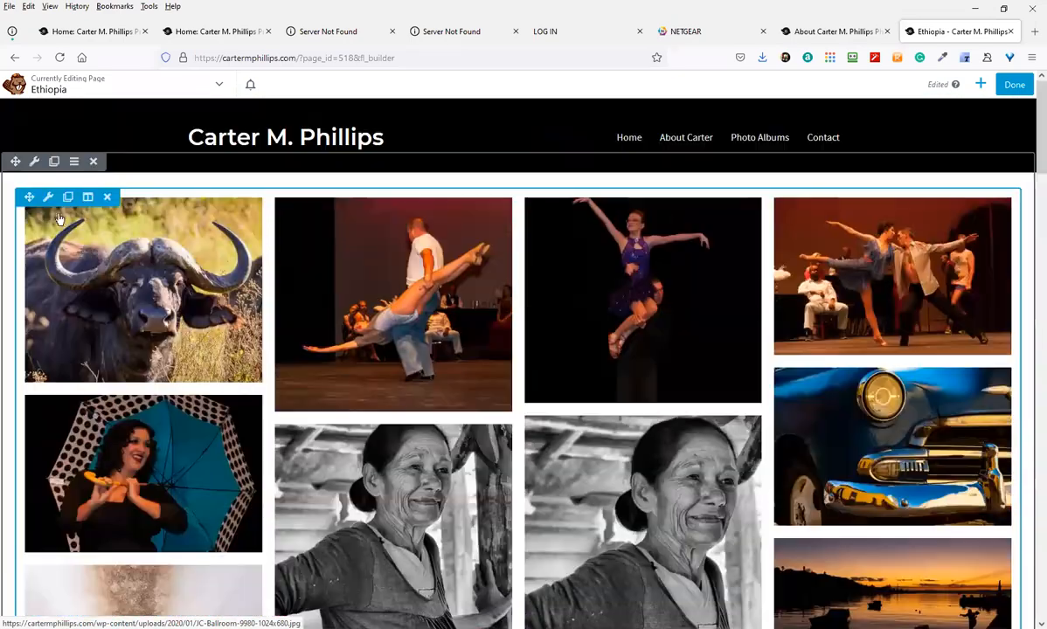
pyautogui.click(49, 198)
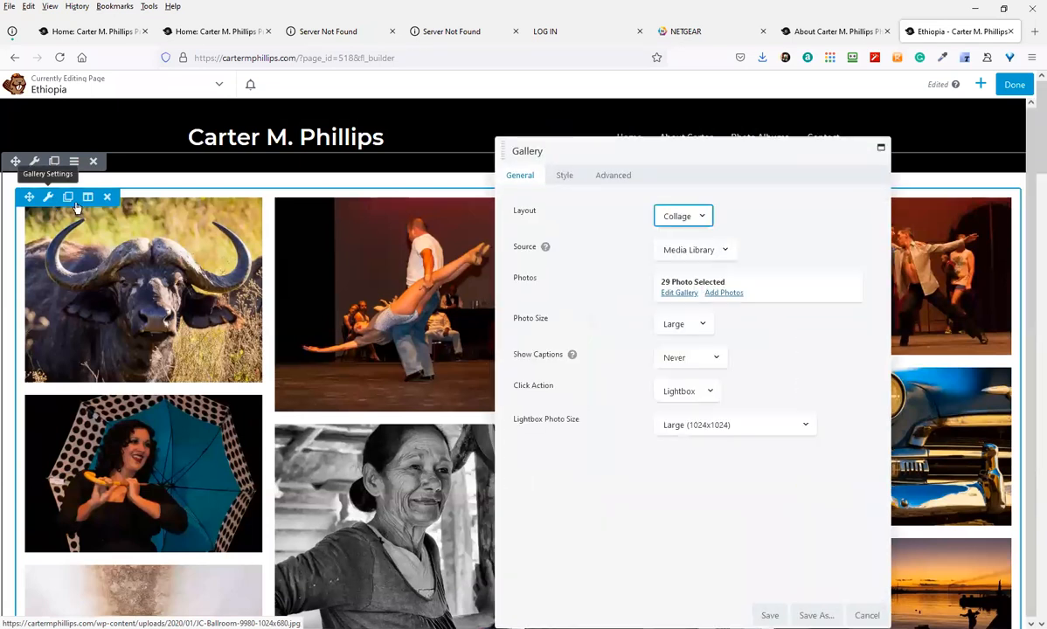
# Switch the gallery Photo Size to Medium, save, and review the five-column collage
pyautogui.click(681, 331)
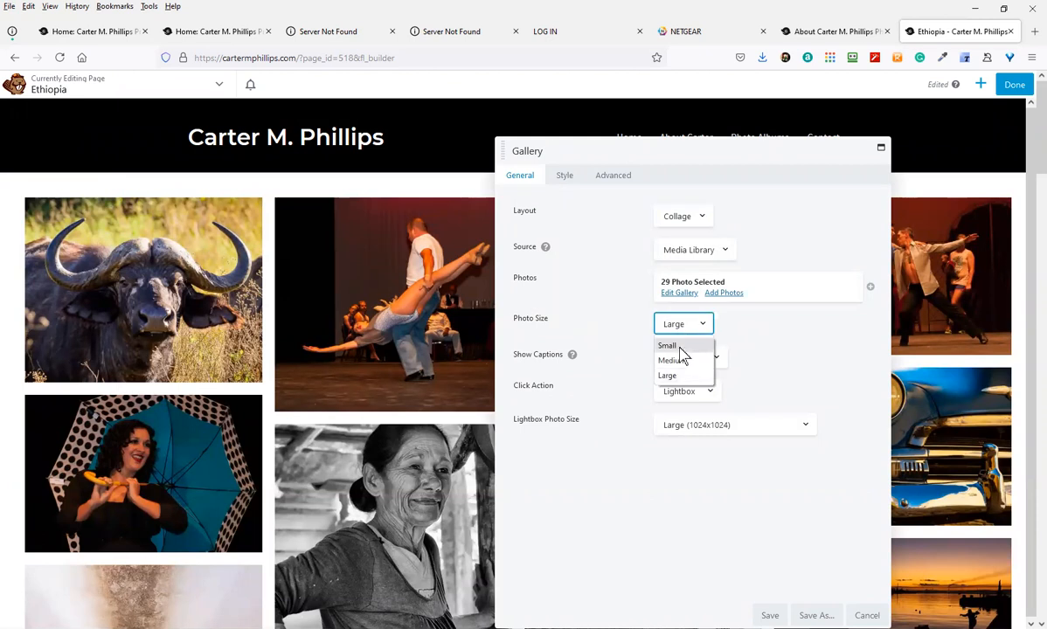
pyautogui.click(683, 361)
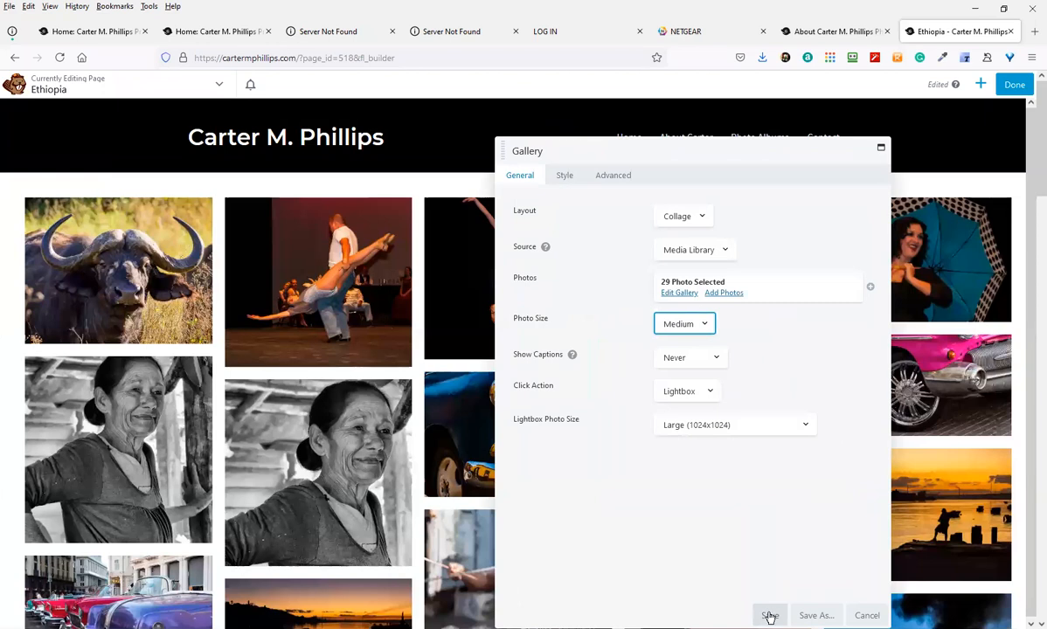
pyautogui.click(770, 616)
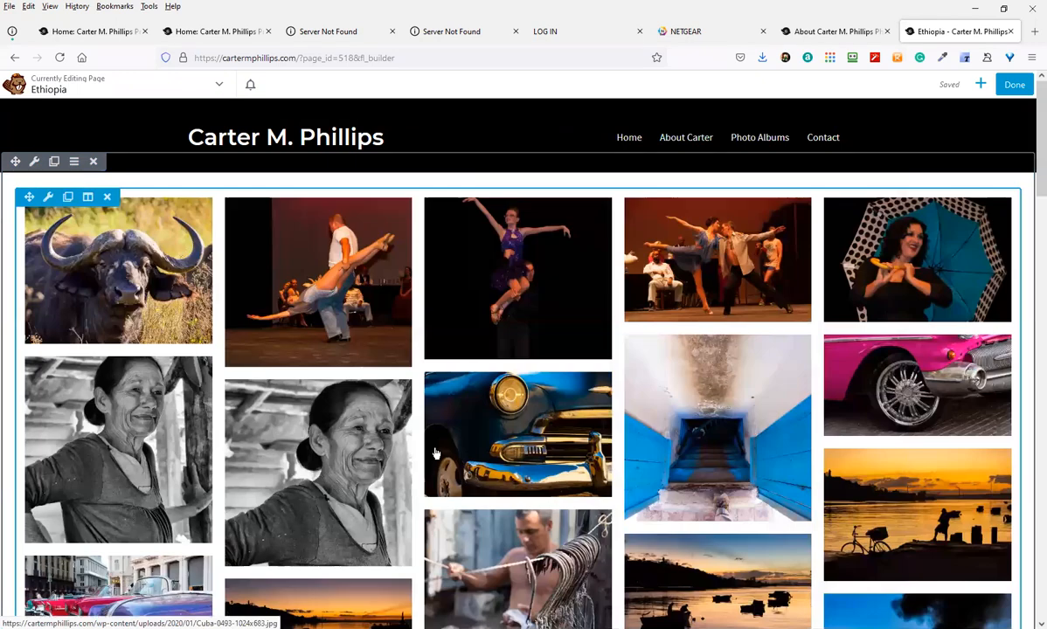
pyautogui.scroll(-1, 358, 477)
pyautogui.scroll(-6, 359, 477)
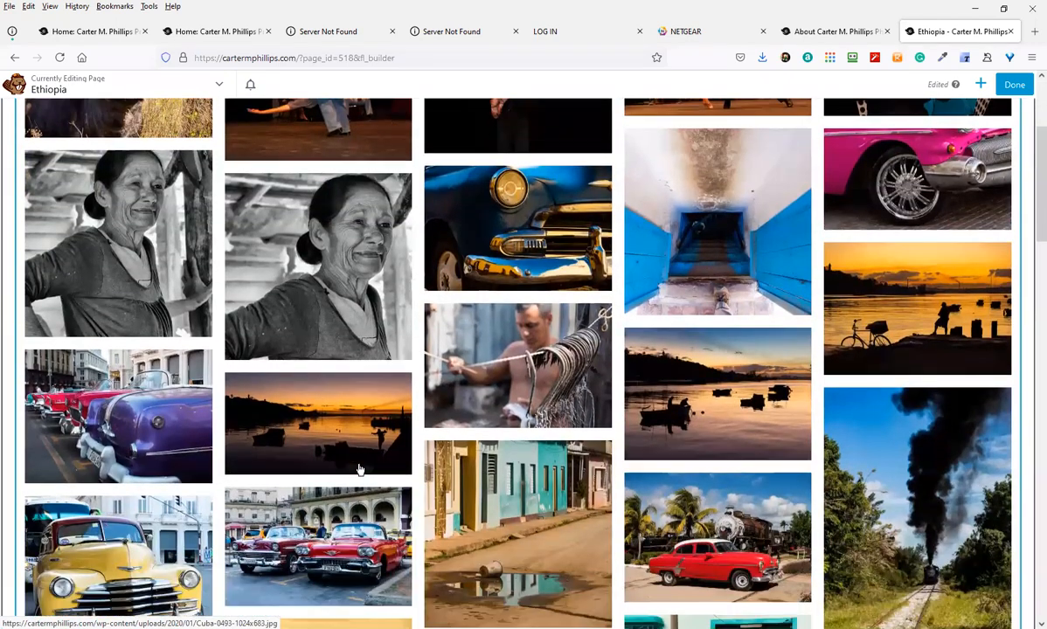
pyautogui.scroll(2, 374, 446)
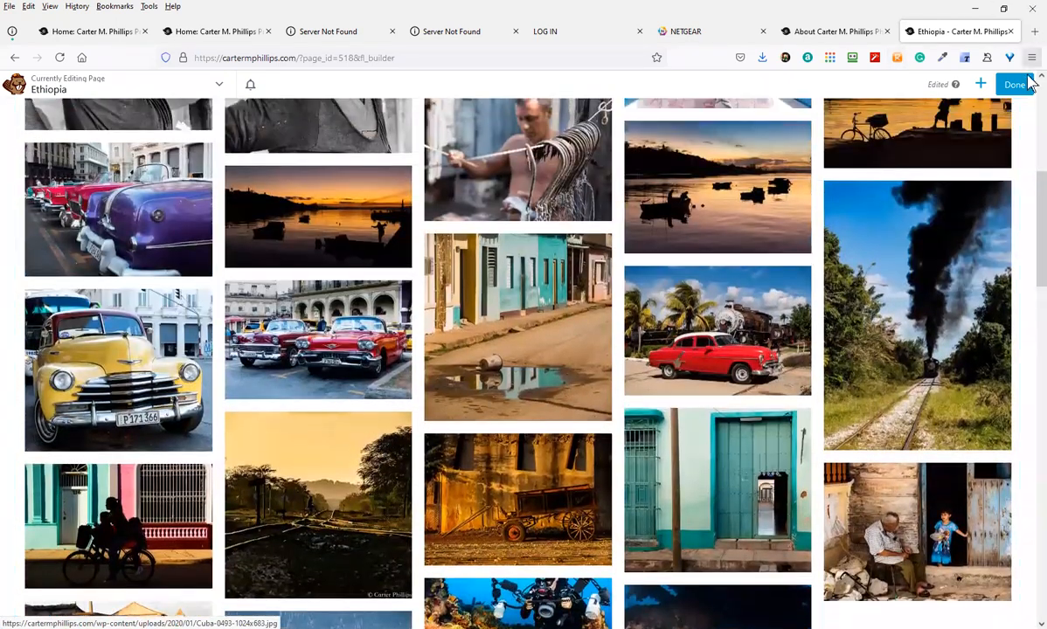
# Finish editing and publish the Ethiopia page changes
pyautogui.click(1014, 83)
pyautogui.click(965, 87)
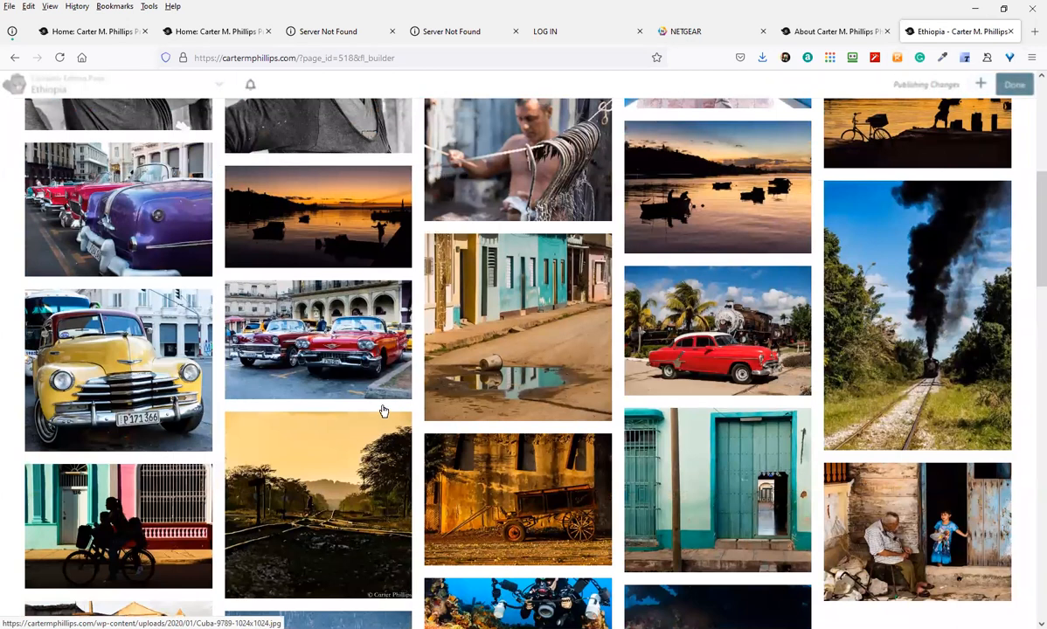
pyautogui.scroll(4, 346, 274)
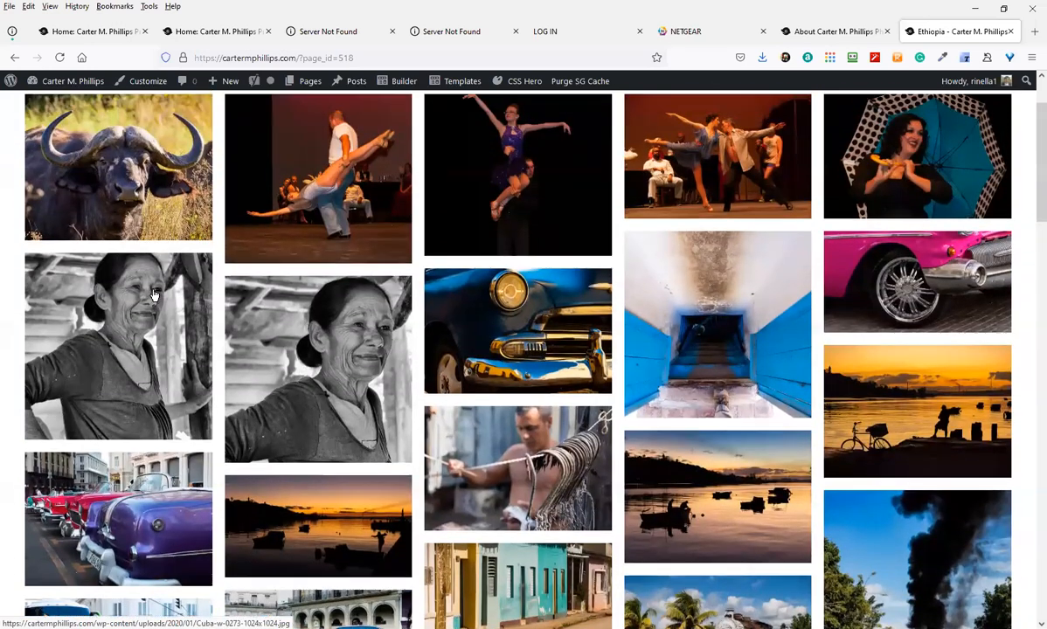
# On the live page, view the buffalo and following photos in the lightbox, then close it
pyautogui.click(206, 235)
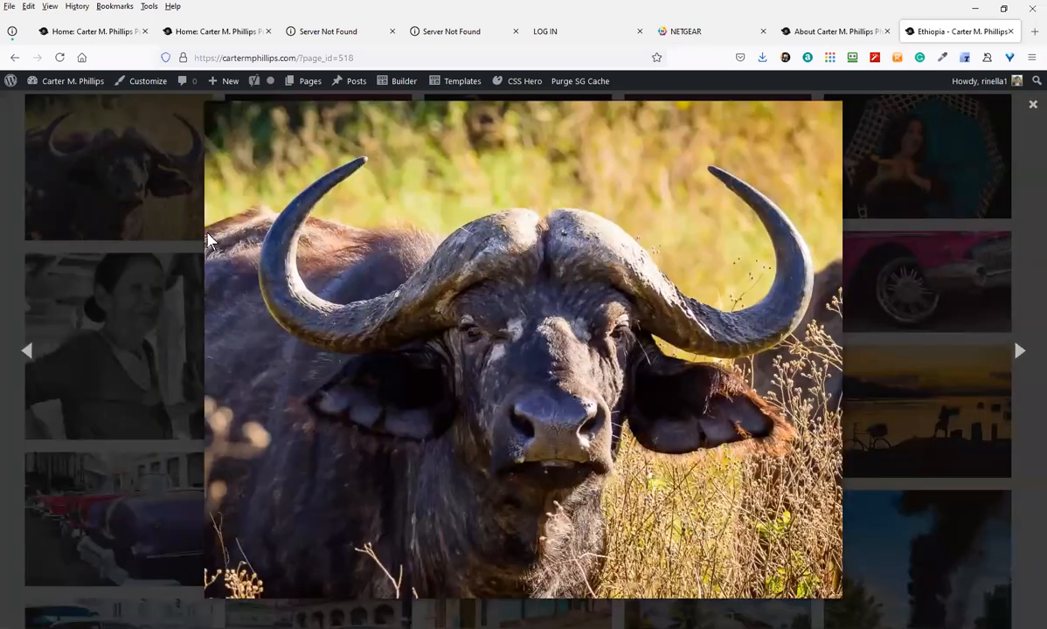
pyautogui.click(1018, 351)
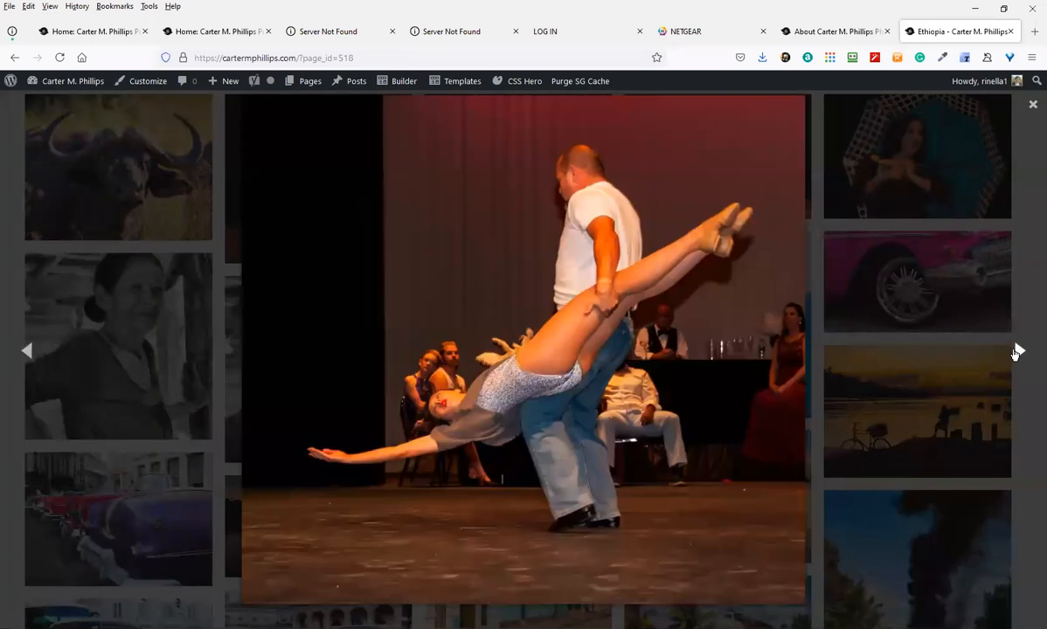
pyautogui.click(1017, 351)
pyautogui.click(1017, 351)
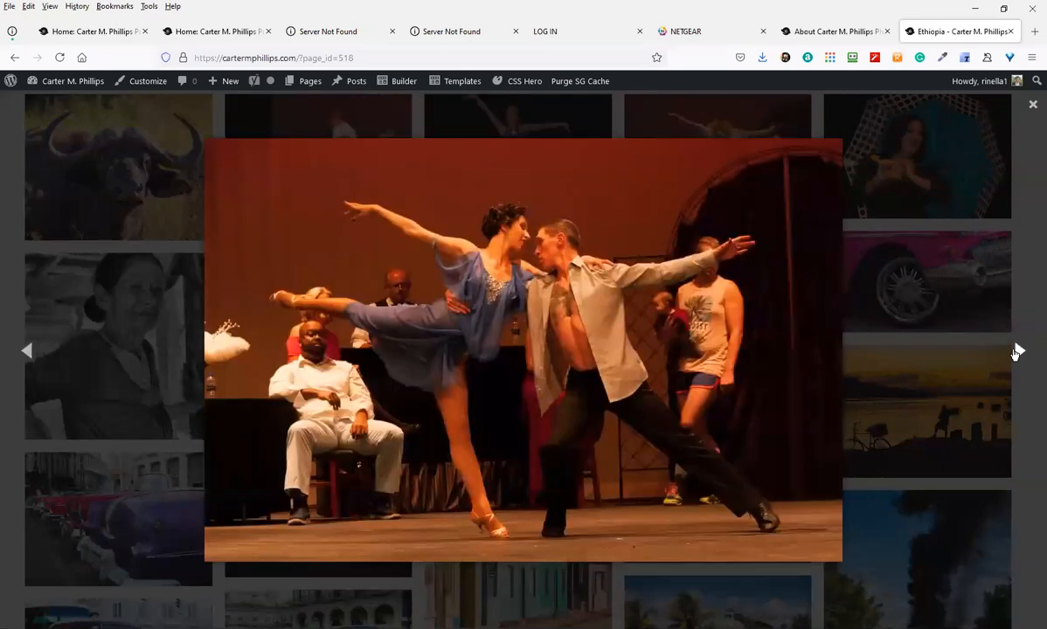
pyautogui.click(1017, 351)
pyautogui.click(1014, 352)
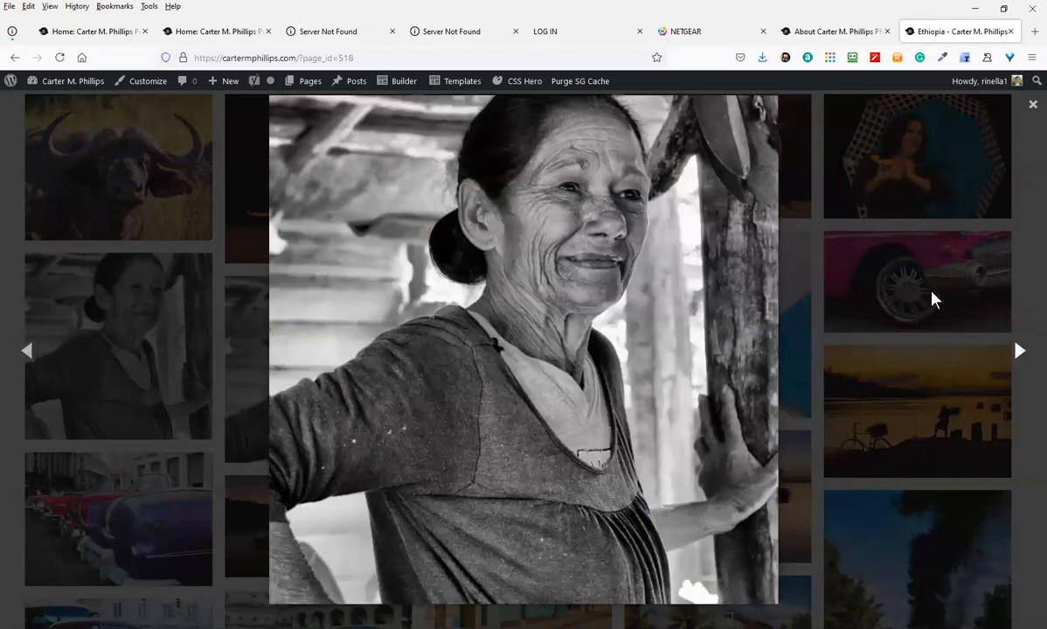
pyautogui.click(1034, 105)
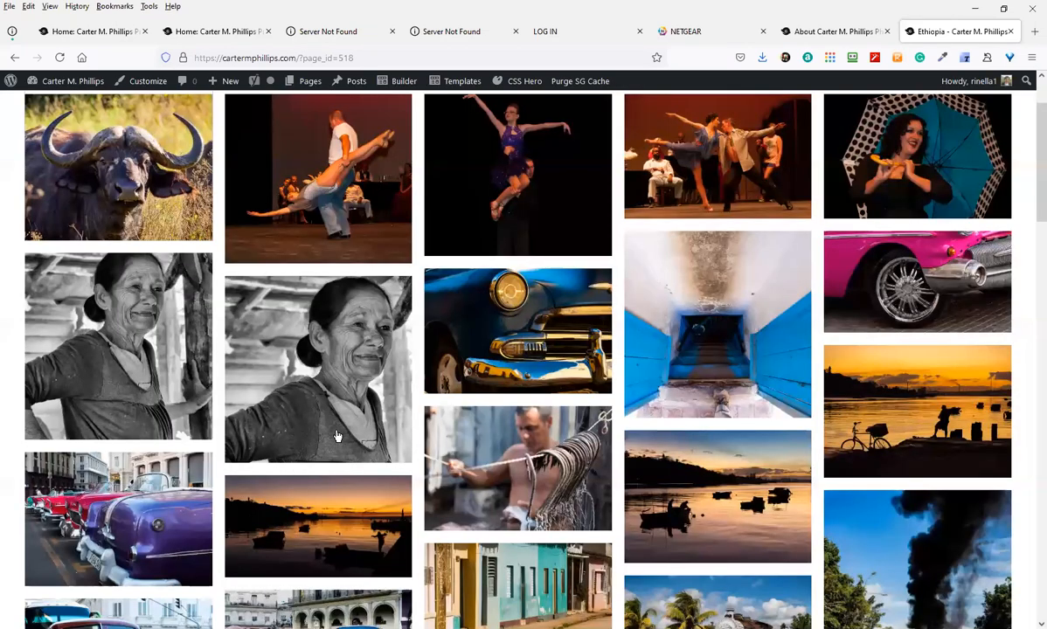